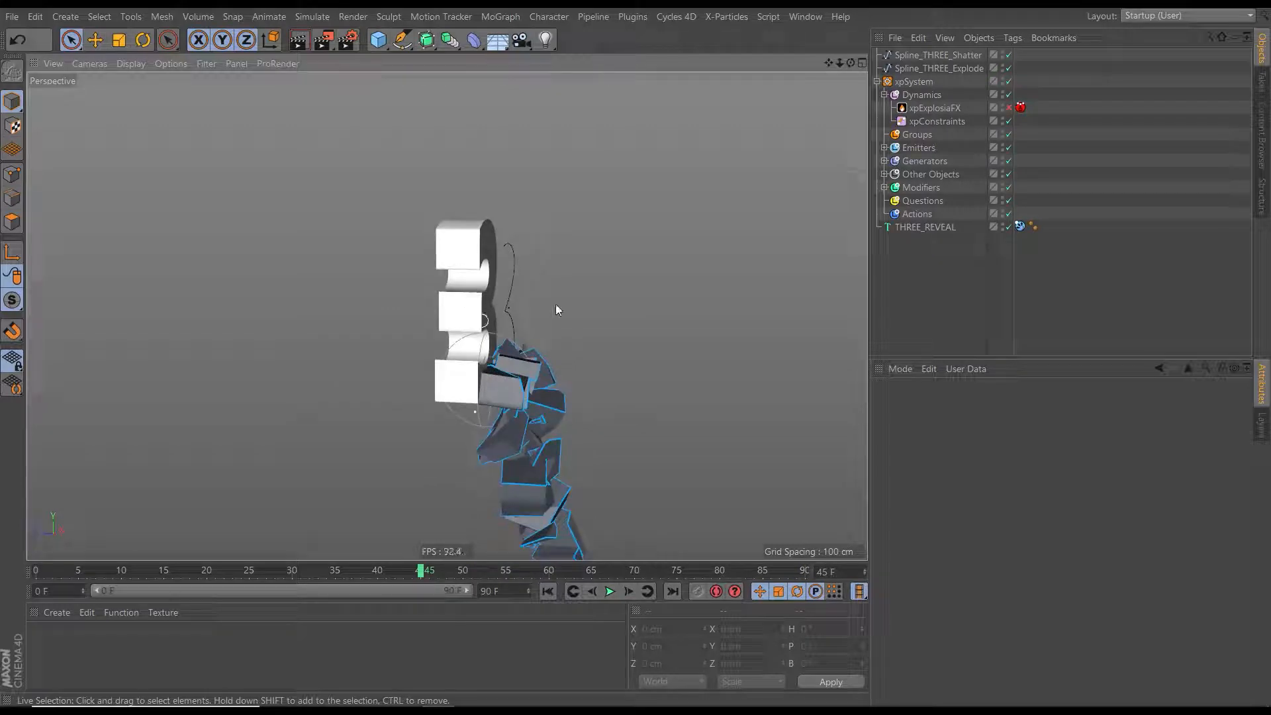
Select the THREE_REVEAL text, return to frame 0 and inspect the white 3 and fractured number from the side and front
left_click(948, 227)
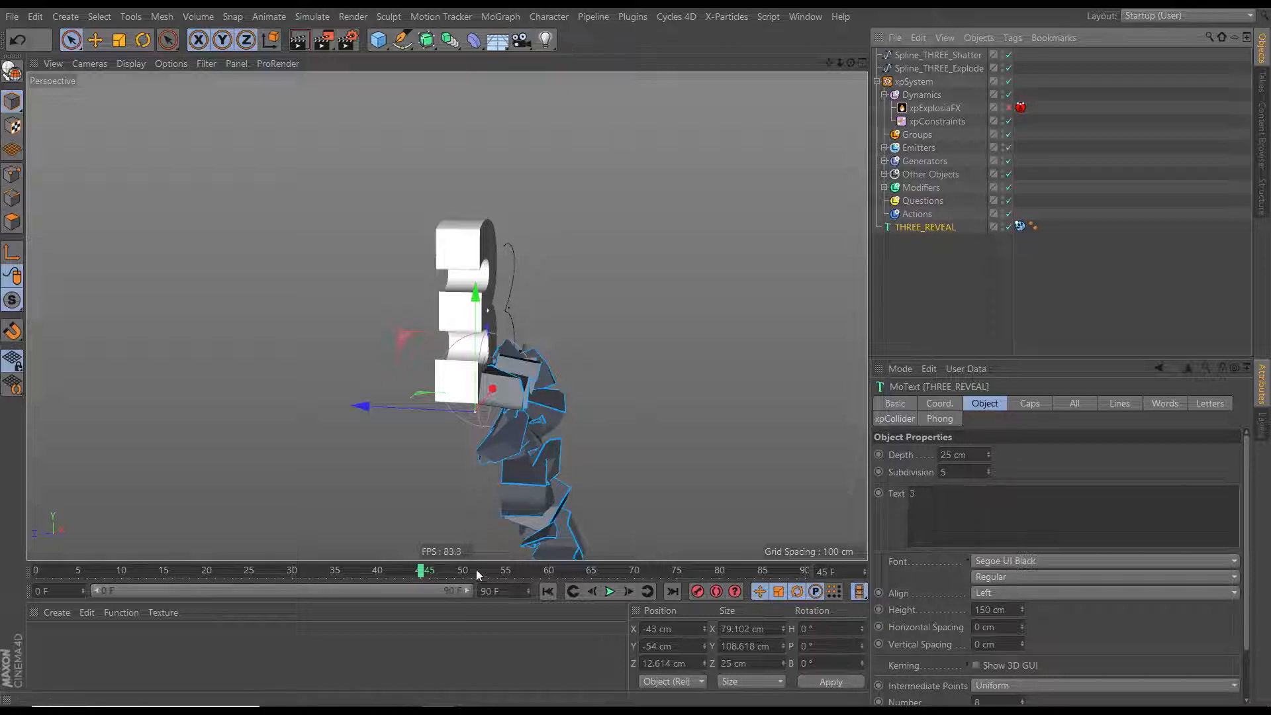
left_click_drag(420, 570, 249, 555)
left_click(547, 591)
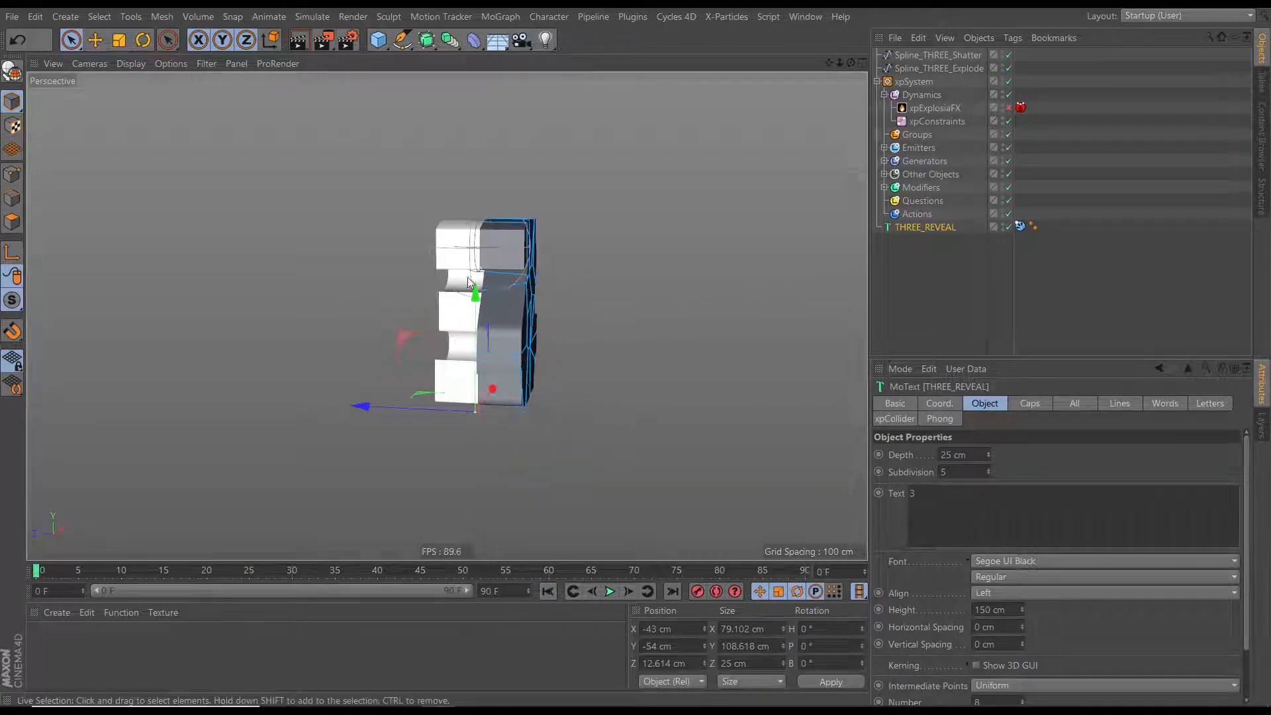
left_click_drag(468, 281, 520, 250, "alt")
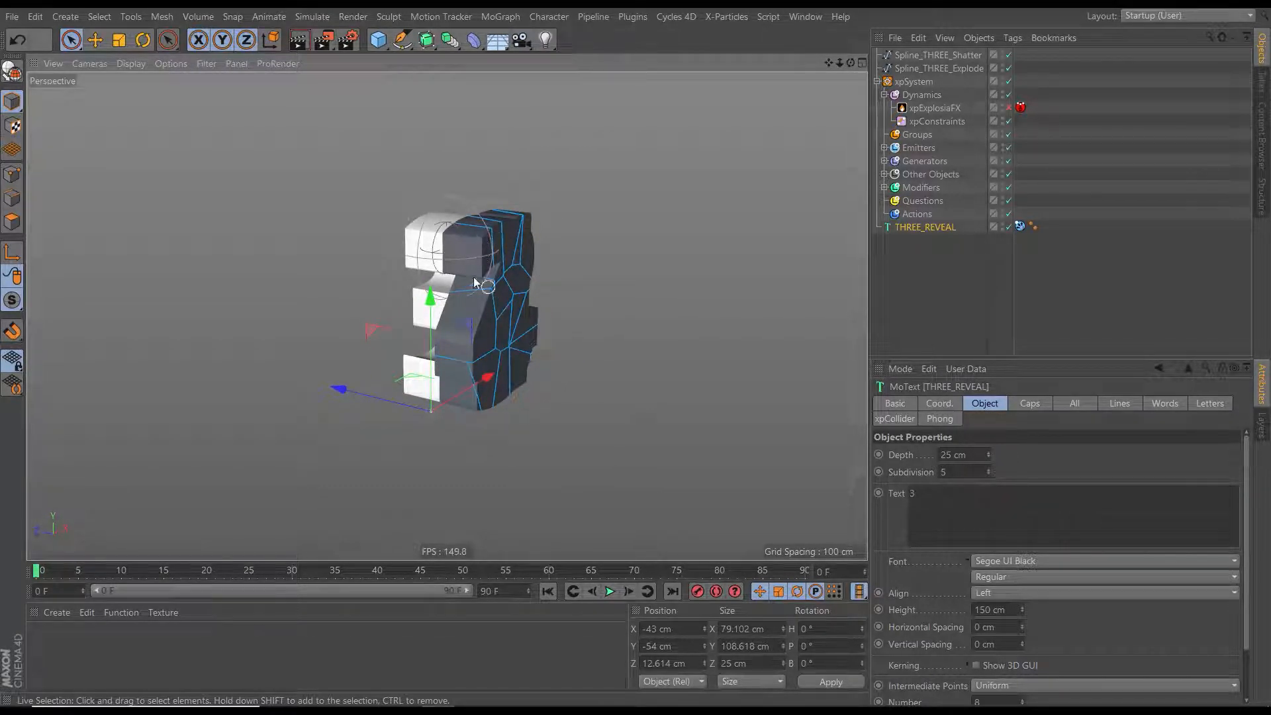
mouse_move(486, 283)
left_mouse_down("alt")
mouse_move(471, 267)
mouse_move(280, 288)
mouse_move(497, 284)
mouse_move(468, 284)
mouse_move(473, 293)
left_mouse_up("alt")
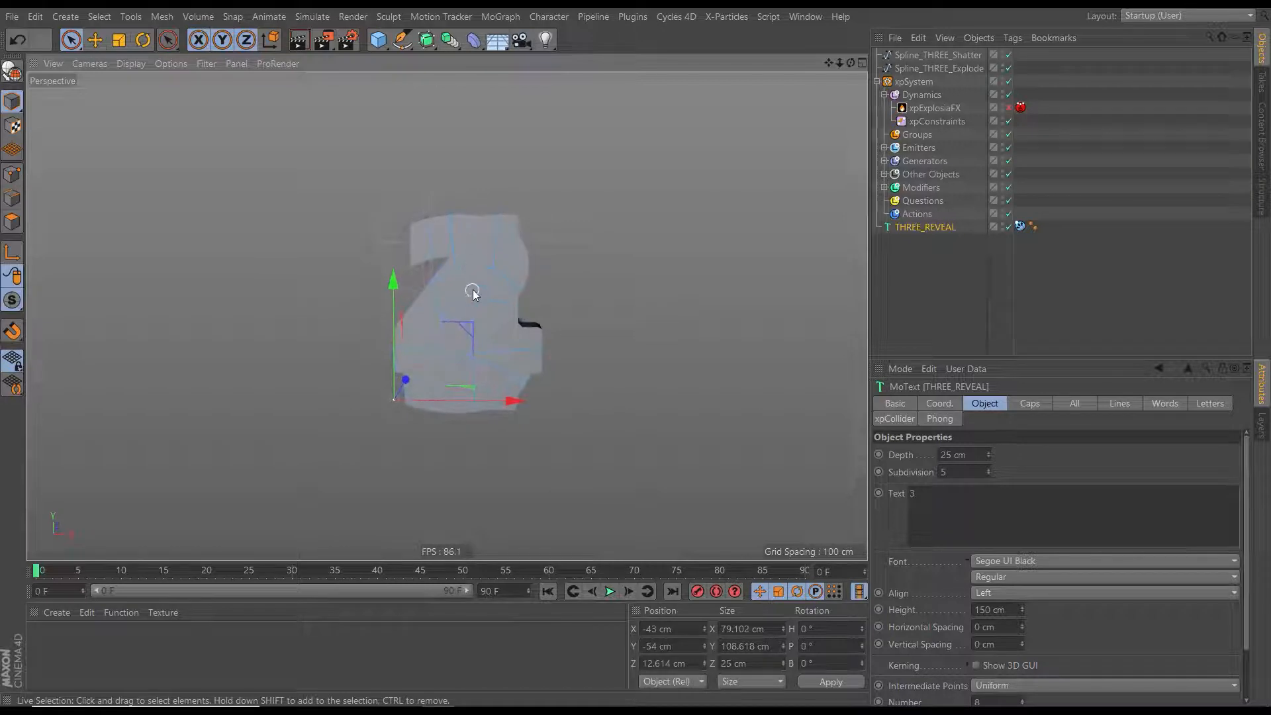
middle_click_drag(473, 289, 455, 302, "alt")
right_click_drag(440, 345, 510, 331, "alt")
middle_click_drag(478, 351, 480, 316, "alt")
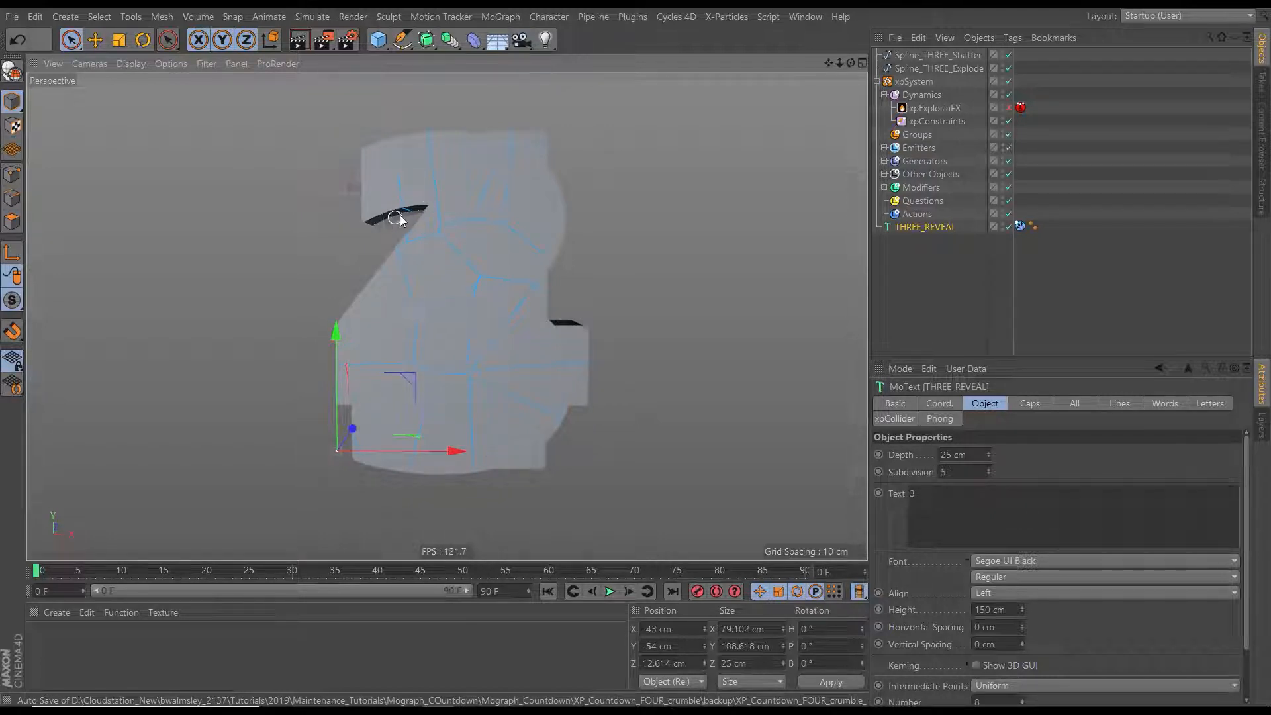
Scrub through the crumble animation from the front, return to frame 0 and inspect the numbers from the side
left_click_drag(40, 573, 352, 581)
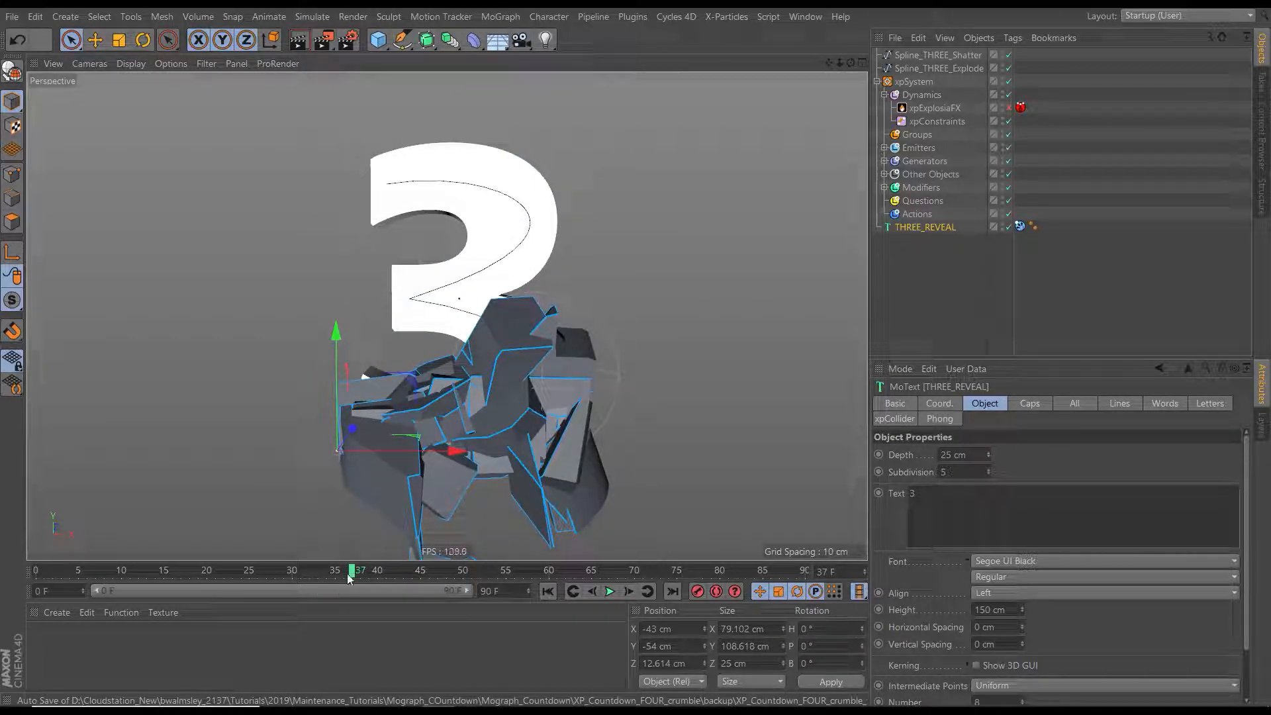
left_click_drag(350, 572, 497, 563)
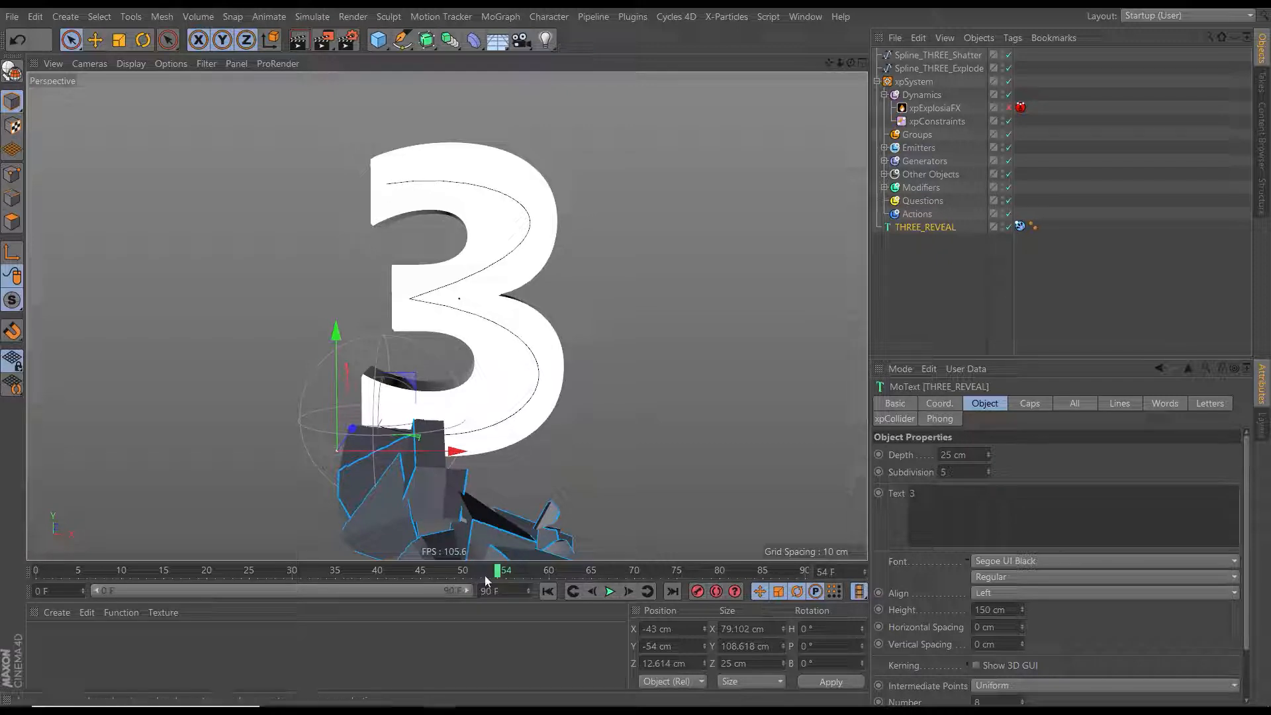
left_click_drag(485, 574, 198, 569)
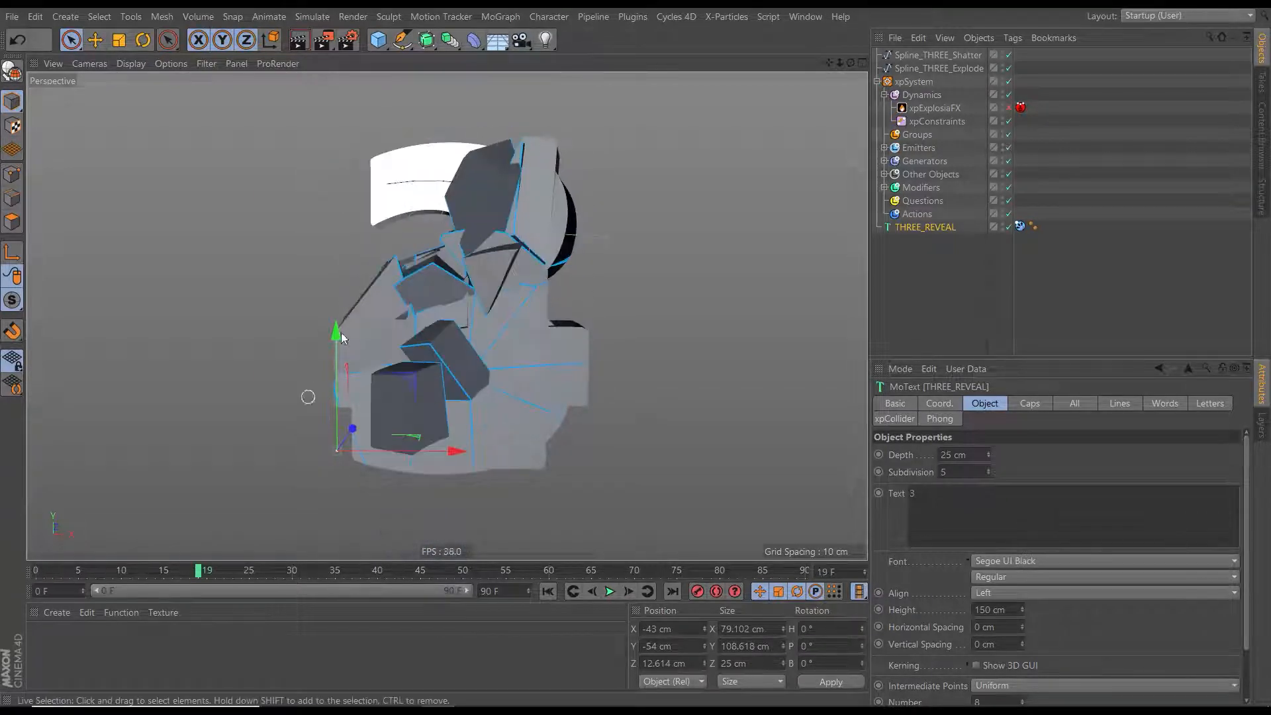
left_click_drag(387, 286, 604, 295, "alt")
scroll(435, 297, "down", 4)
left_click_drag(395, 333, 468, 485, "alt")
left_click_drag(184, 573, 21, 578)
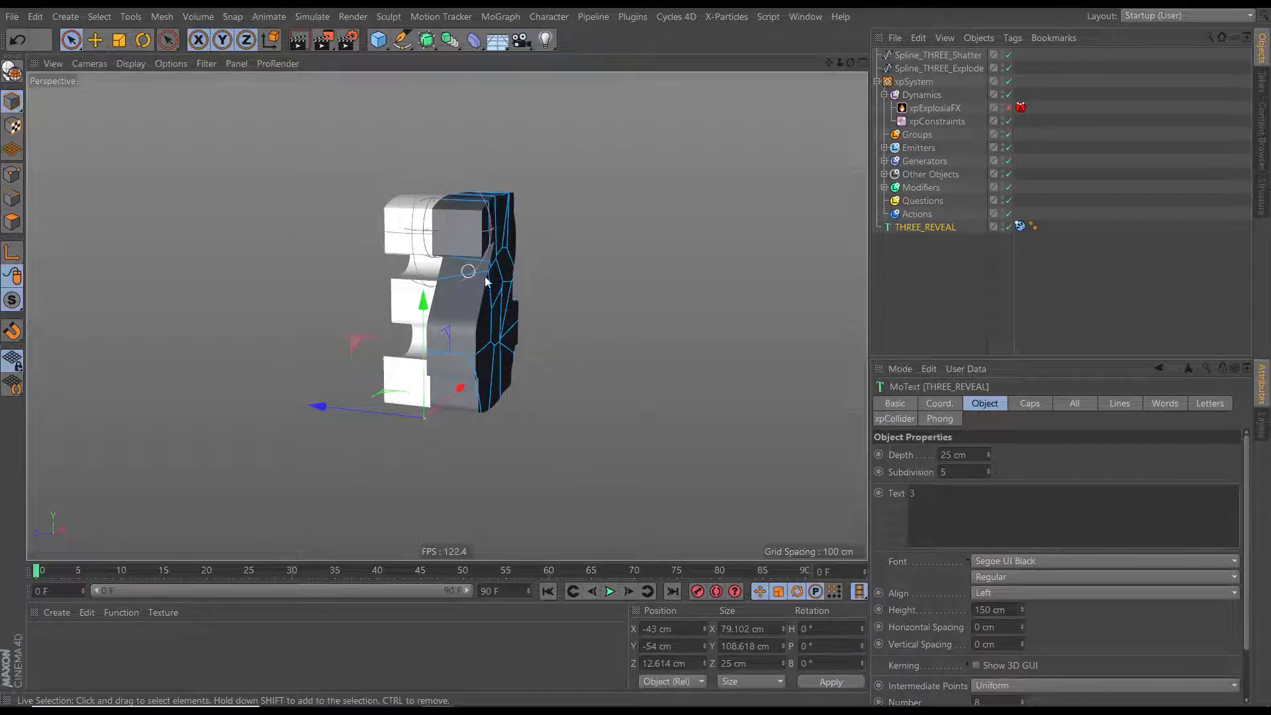
left_click_drag(478, 283, 427, 311, "alt")
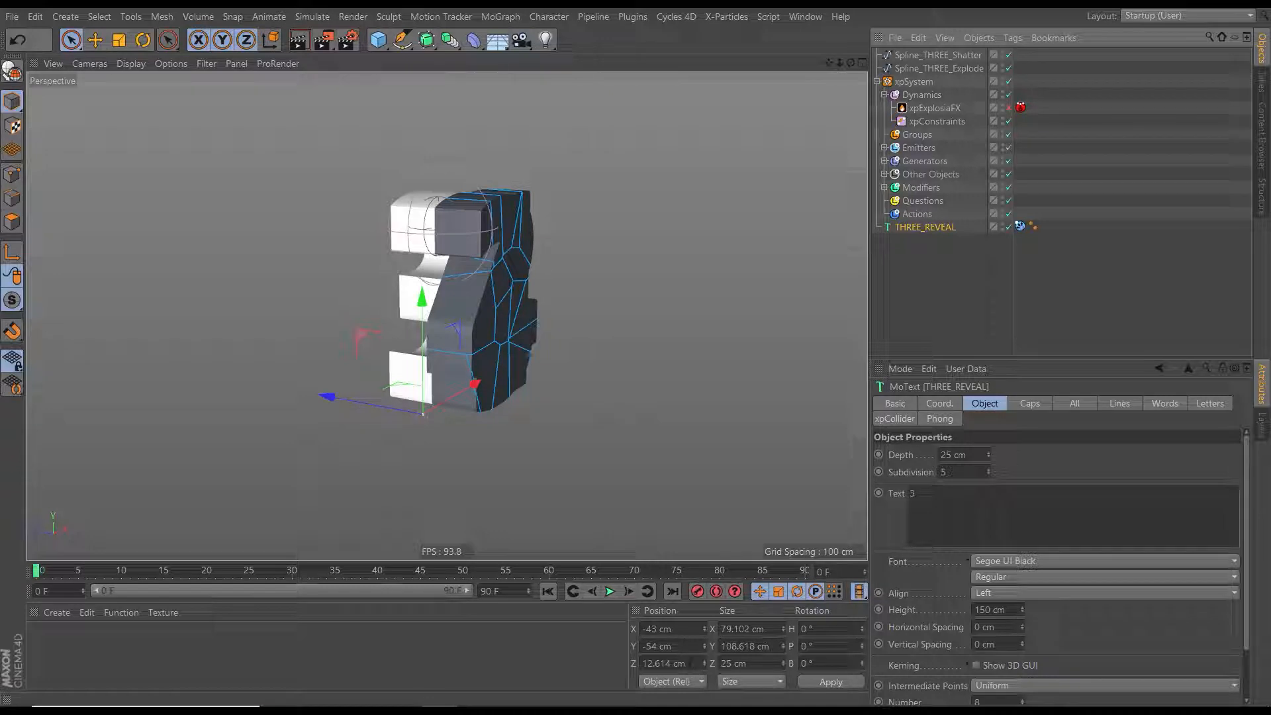
Try the THREE_REVEAL text at a Z position of -12.5 cm, check the overlap and undo the move
left_click(693, 663)
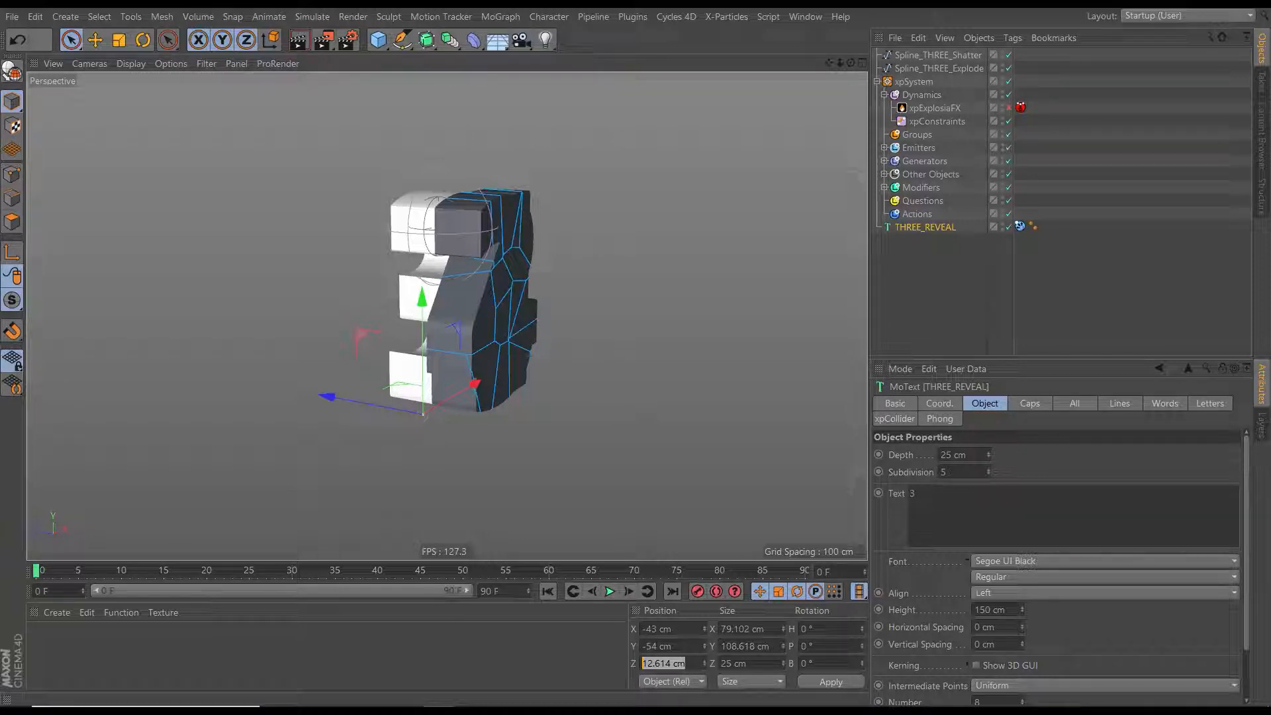
type("-12.5")
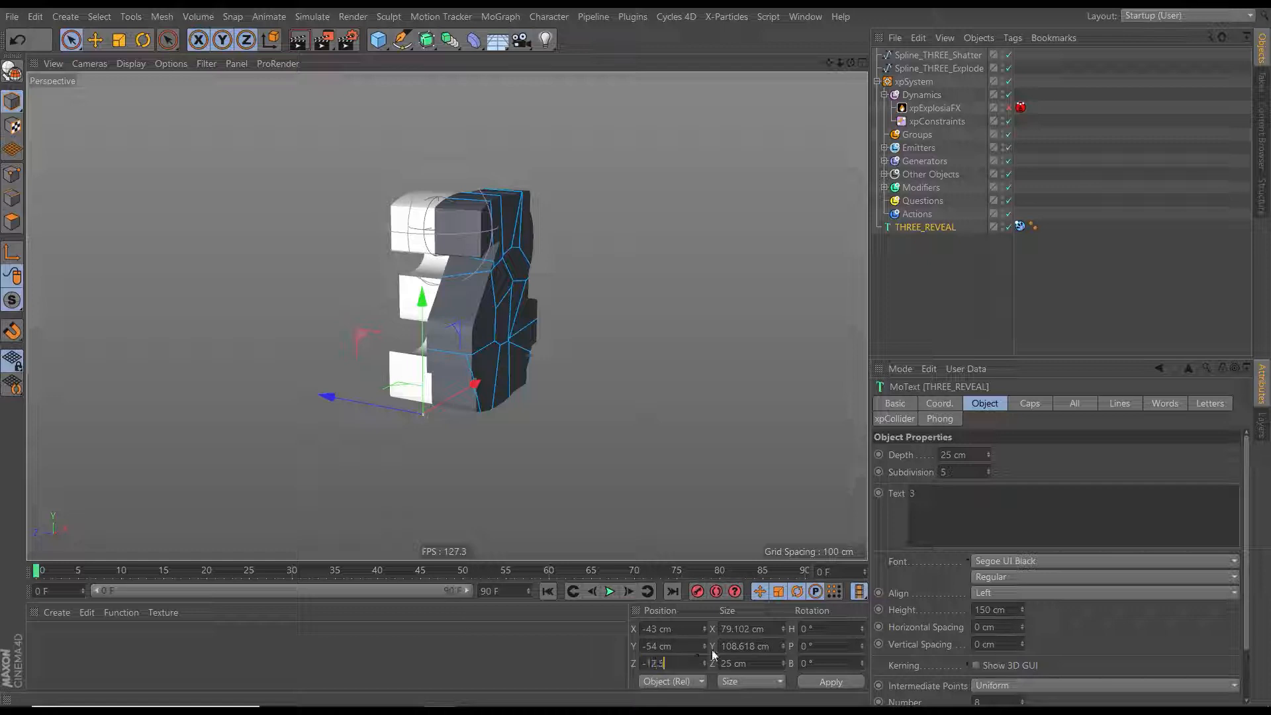
key("Return")
left_click(589, 643)
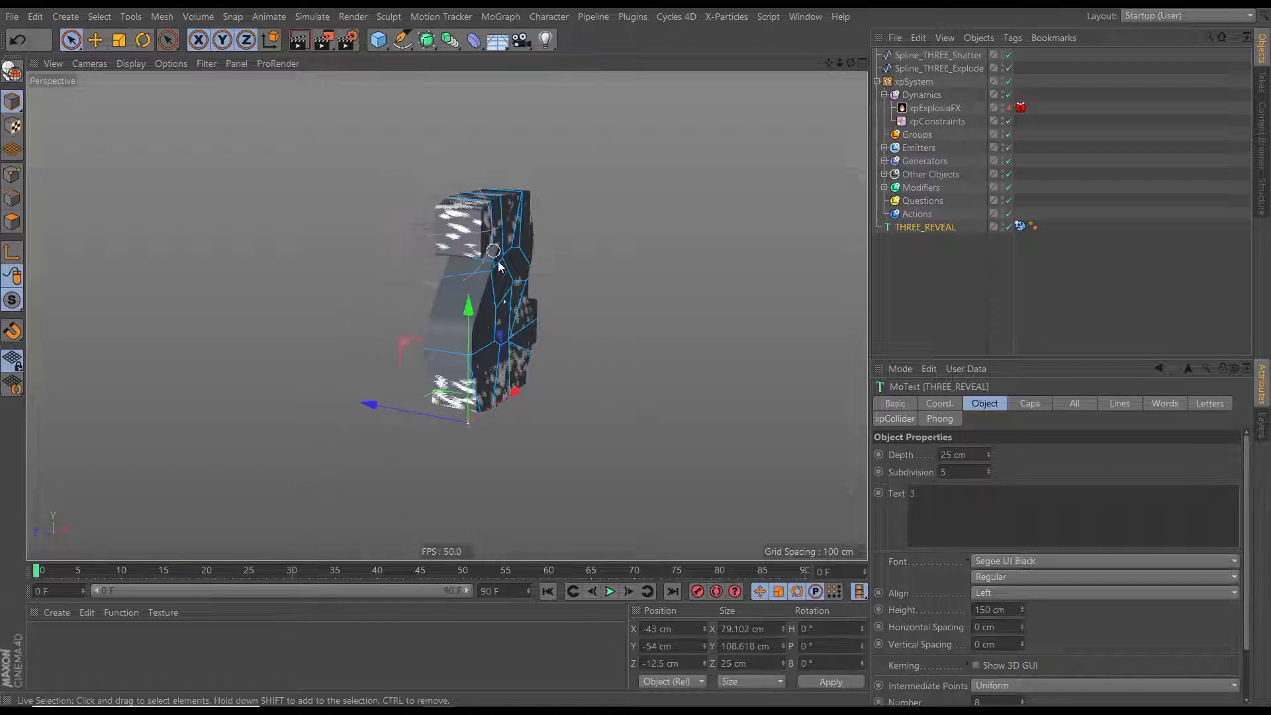
left_click_drag(422, 252, 479, 344, "alt")
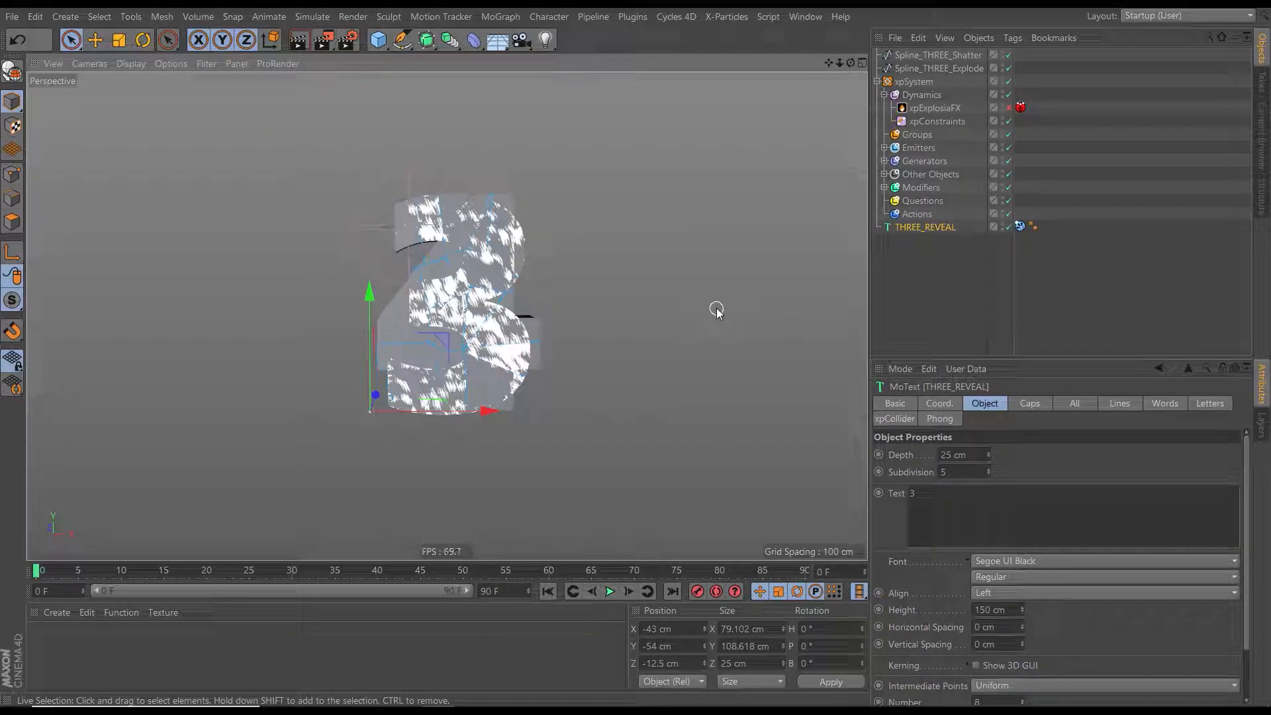
key("ctrl+z")
left_click_drag(553, 311, 627, 326, "alt")
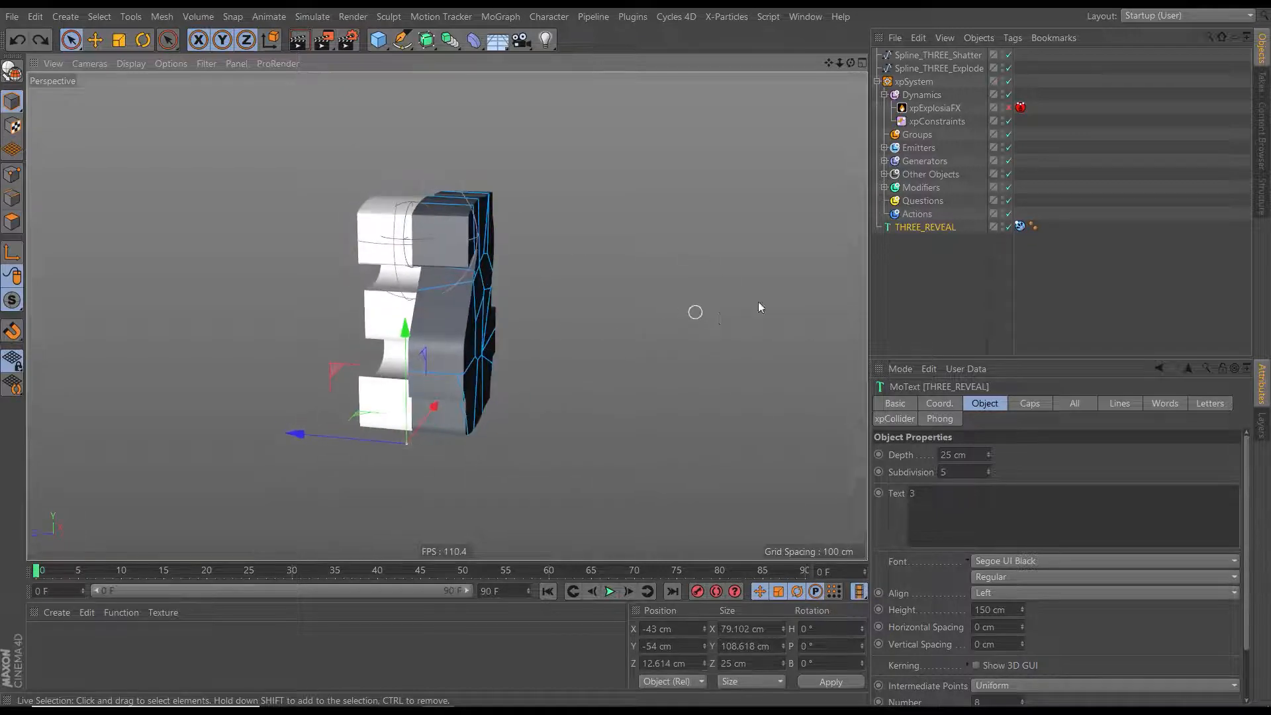
left_click_drag(395, 305, 468, 260, "alt")
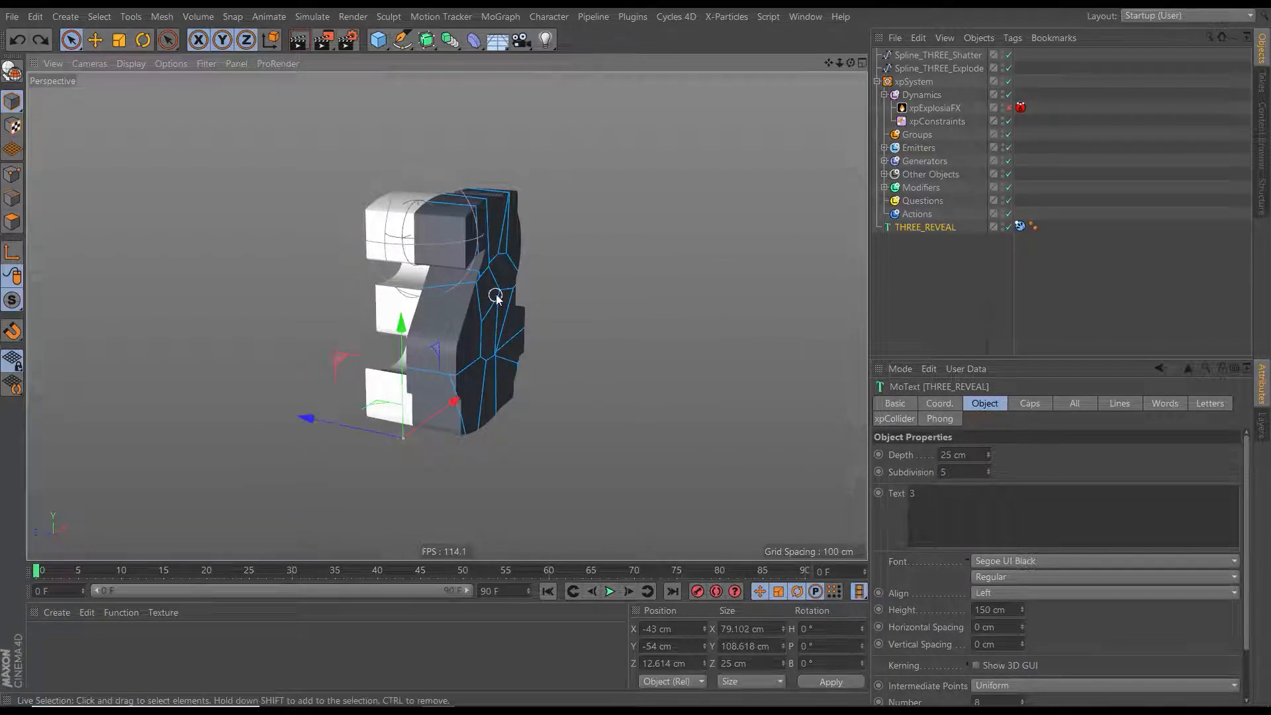
Copy the THREE_REVEAL text object into a new empty project
left_click(923, 227)
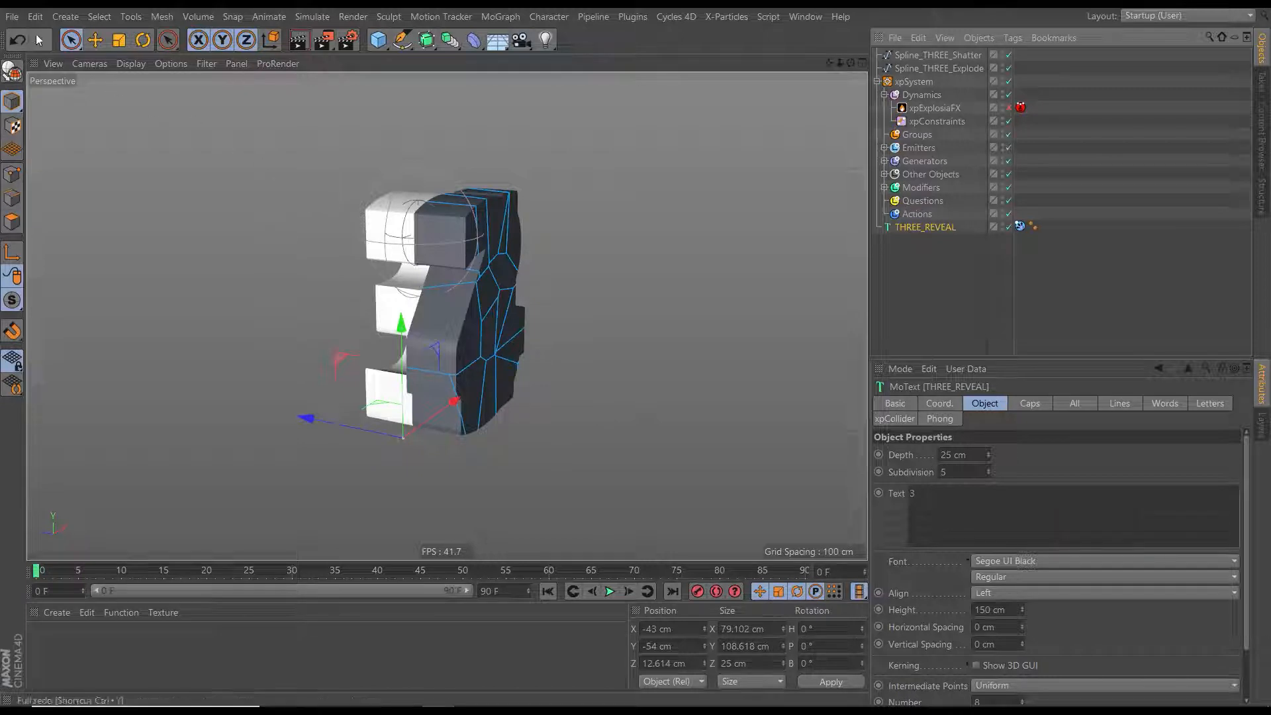
left_click(15, 18)
left_click(32, 40)
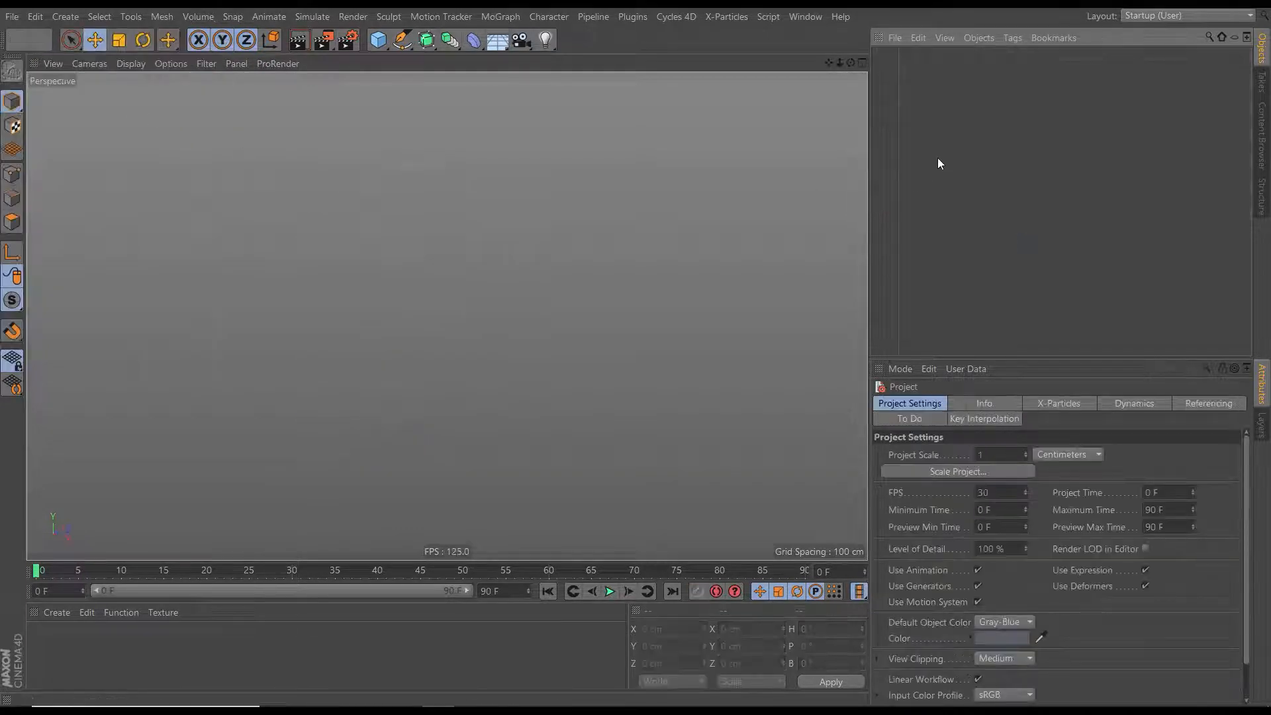
key("ctrl+v")
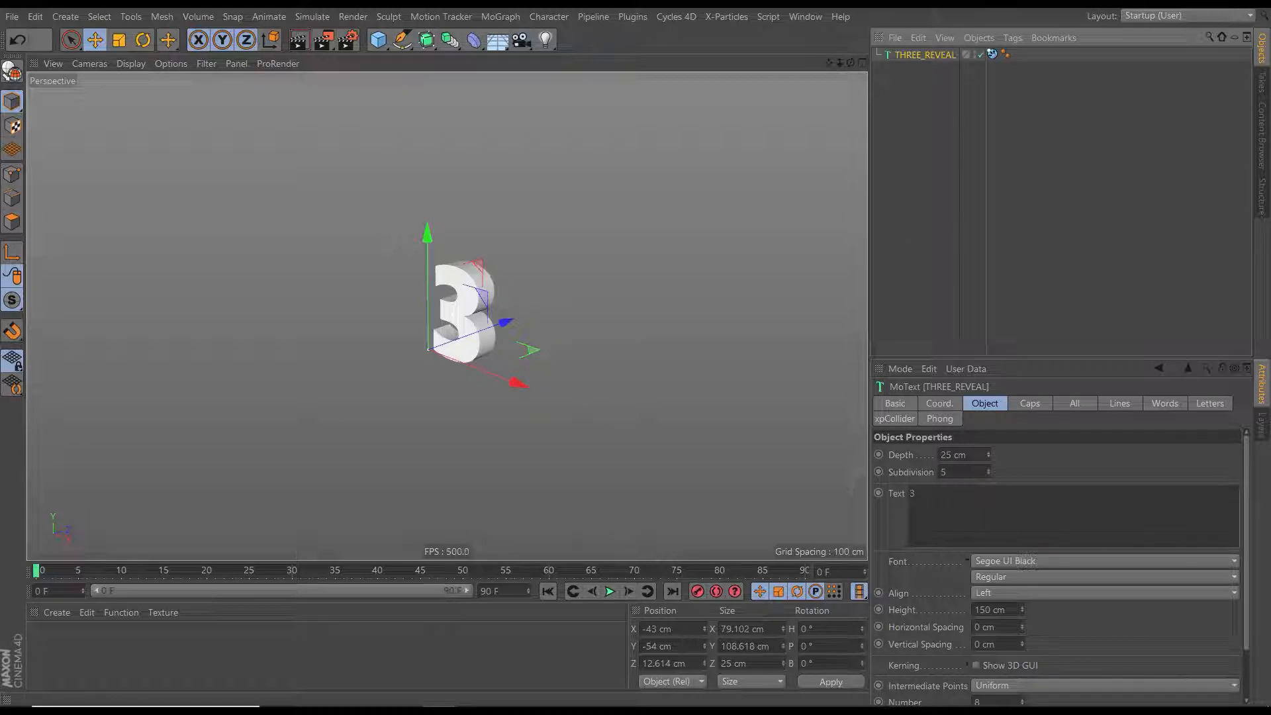
Set the Z position of the copied THREE_REVEAL text to -12.5 cm
left_click_drag(686, 663, 635, 686)
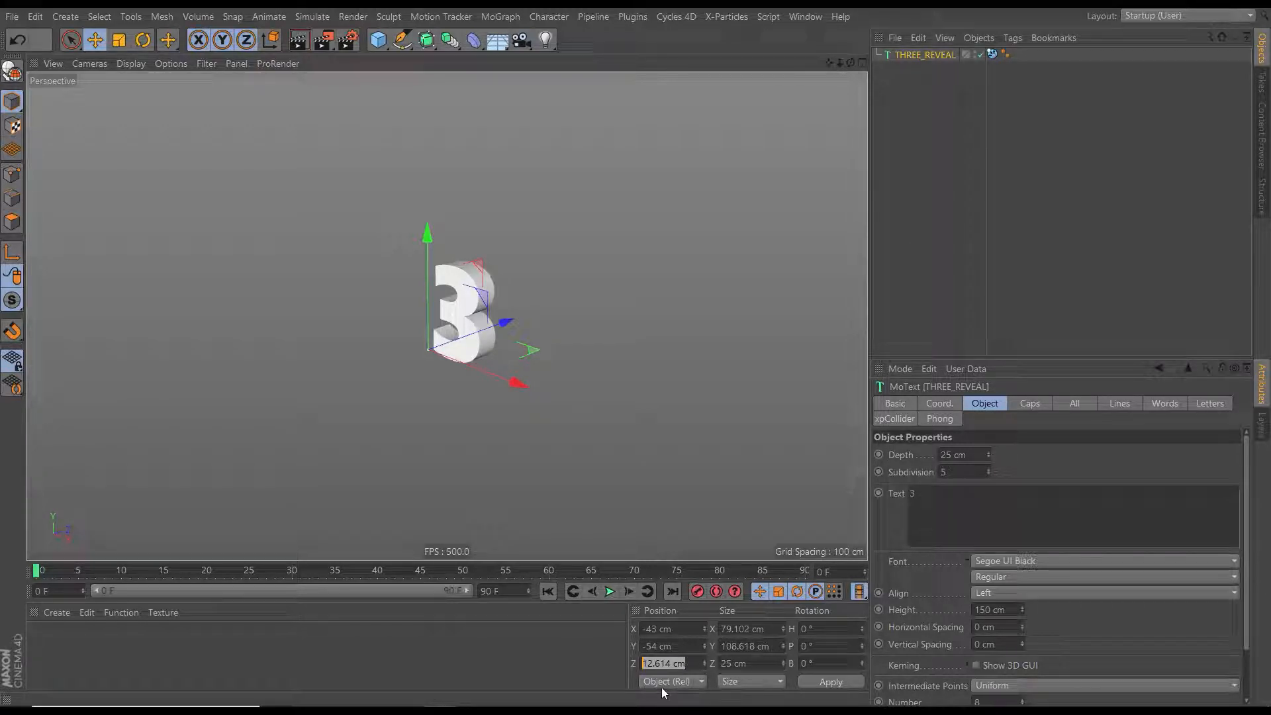
type("-12")
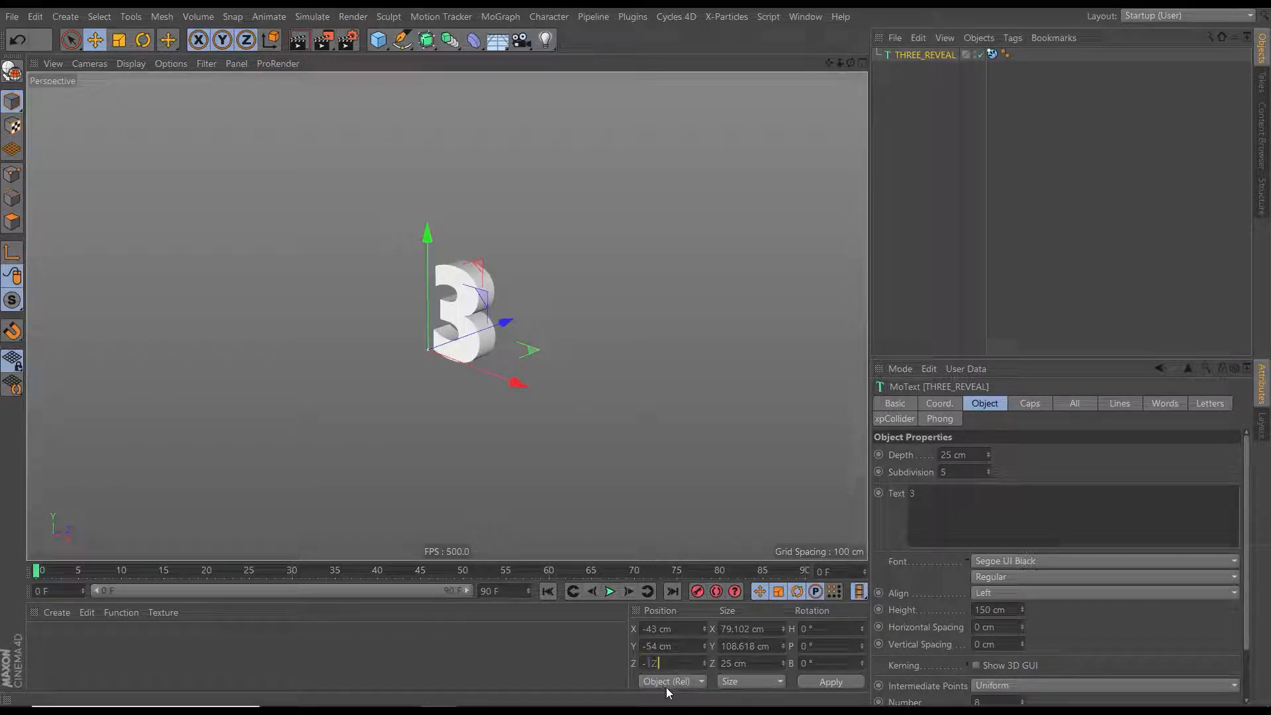
type(".5")
key("Return")
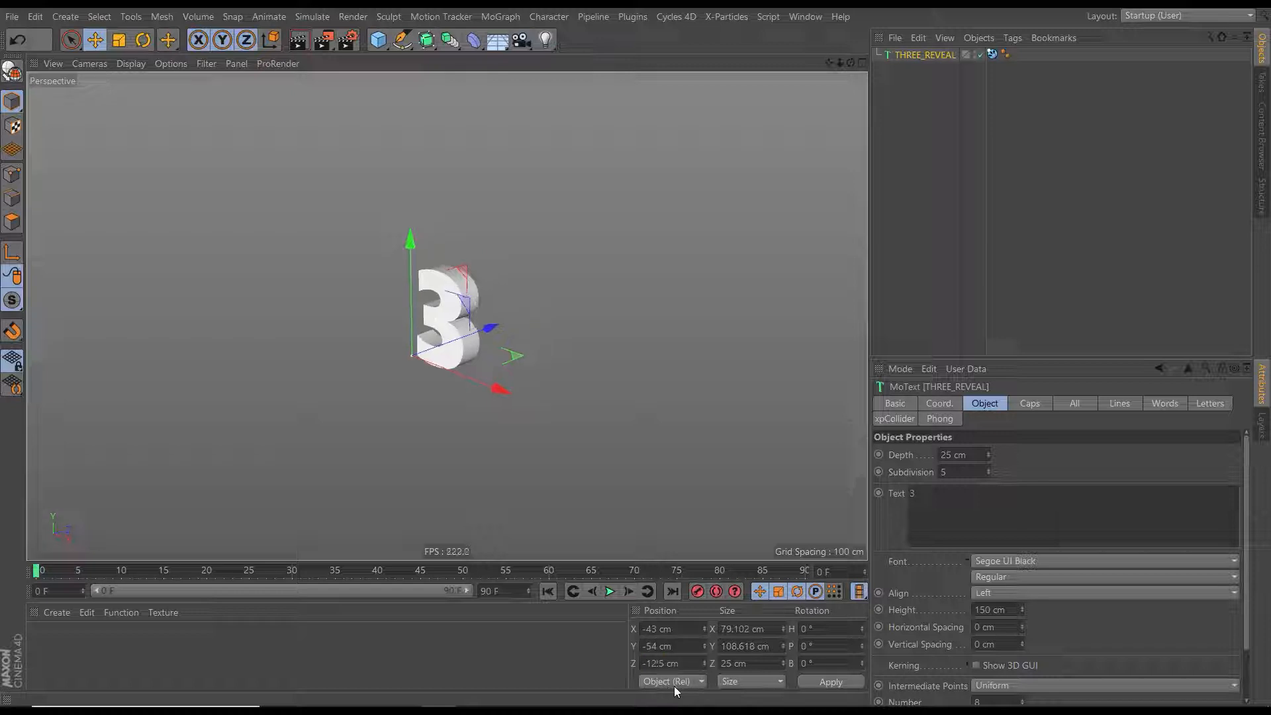
Add a Protection tag to the THREE_REVEAL text and view it from the front
left_click(1012, 38)
mouse_move(1079, 58)
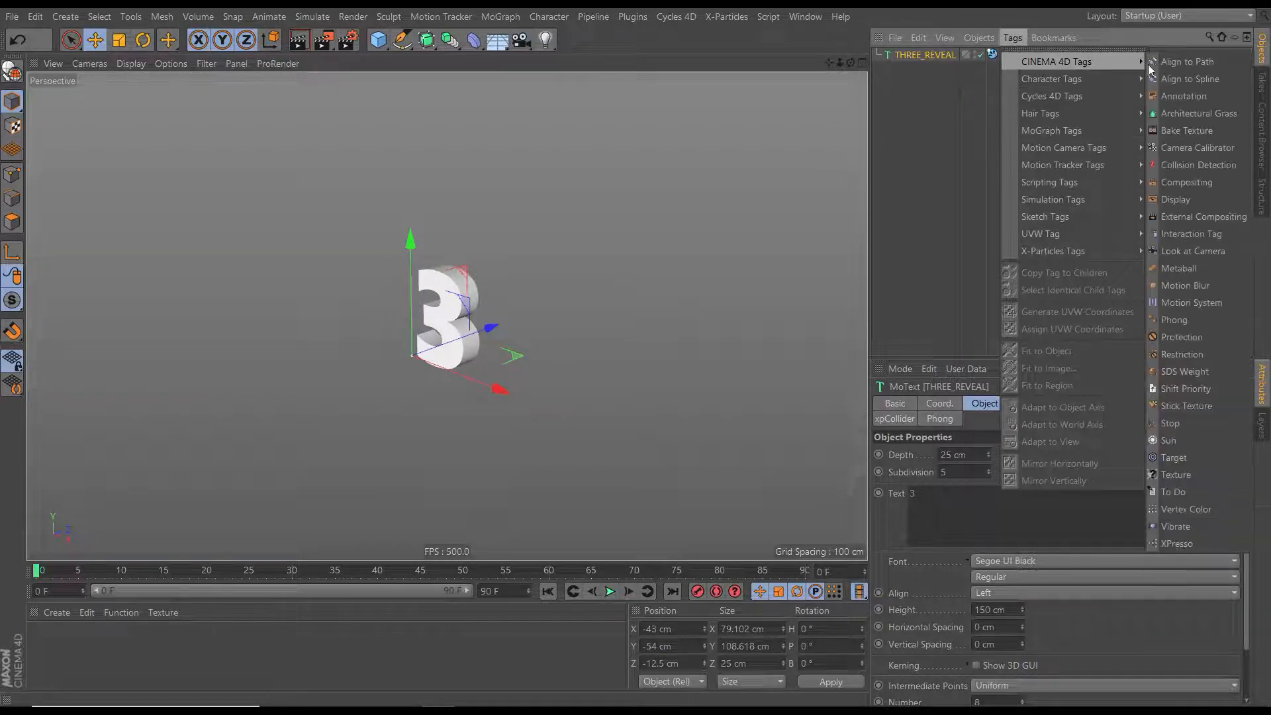
left_click(1182, 337)
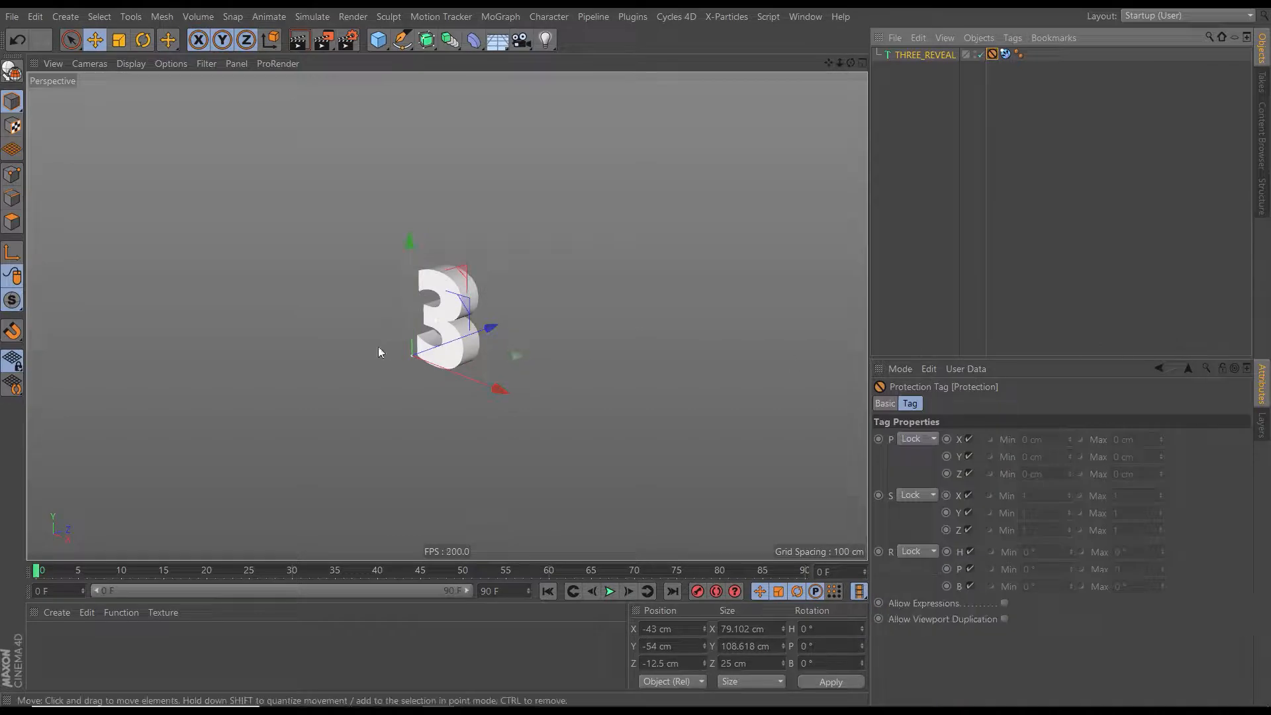
left_click_drag(379, 352, 474, 356, "alt")
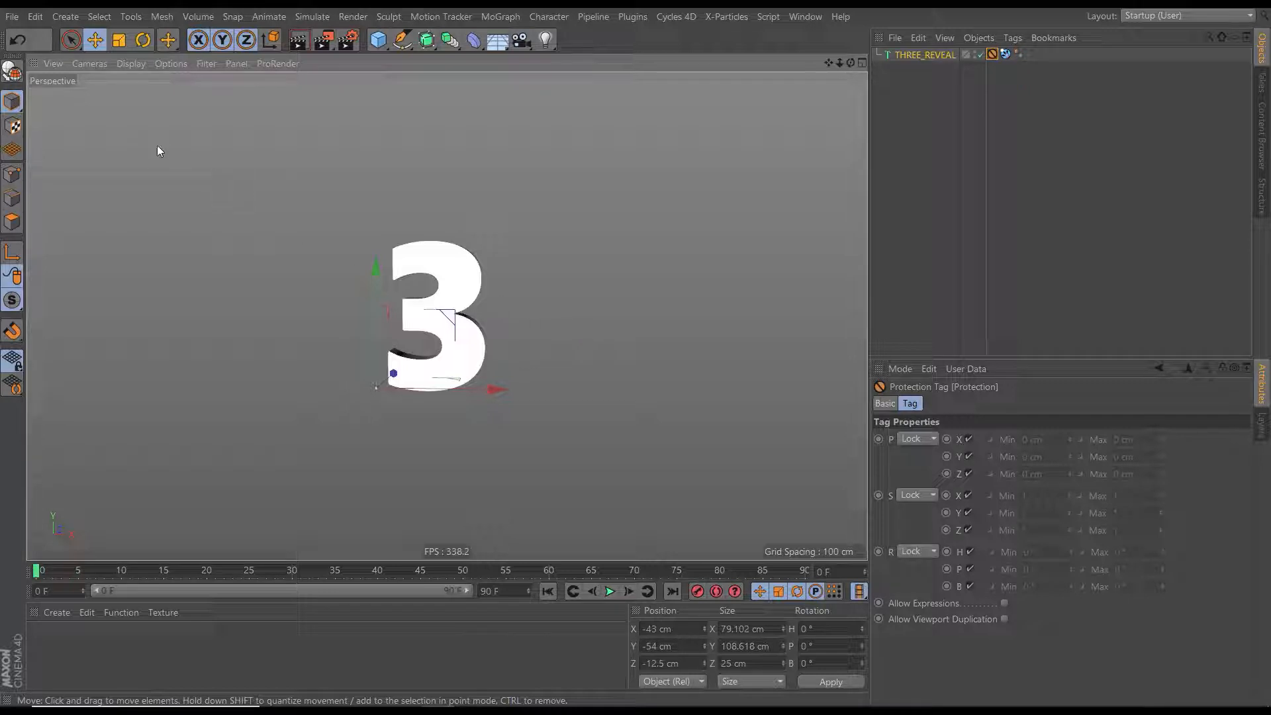
Start saving the project under a new name and browse to the Mograph_Countdown folder inside the Mograph_Countdown library
left_click(12, 16)
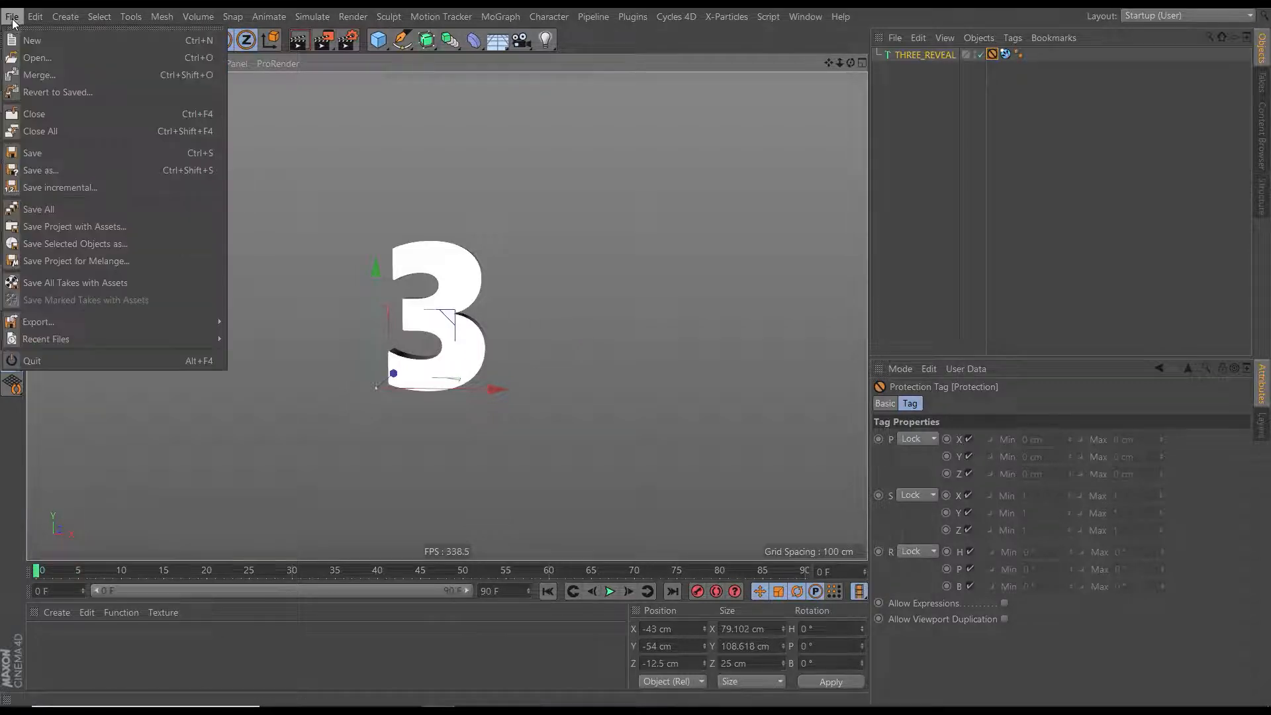
left_click(51, 168)
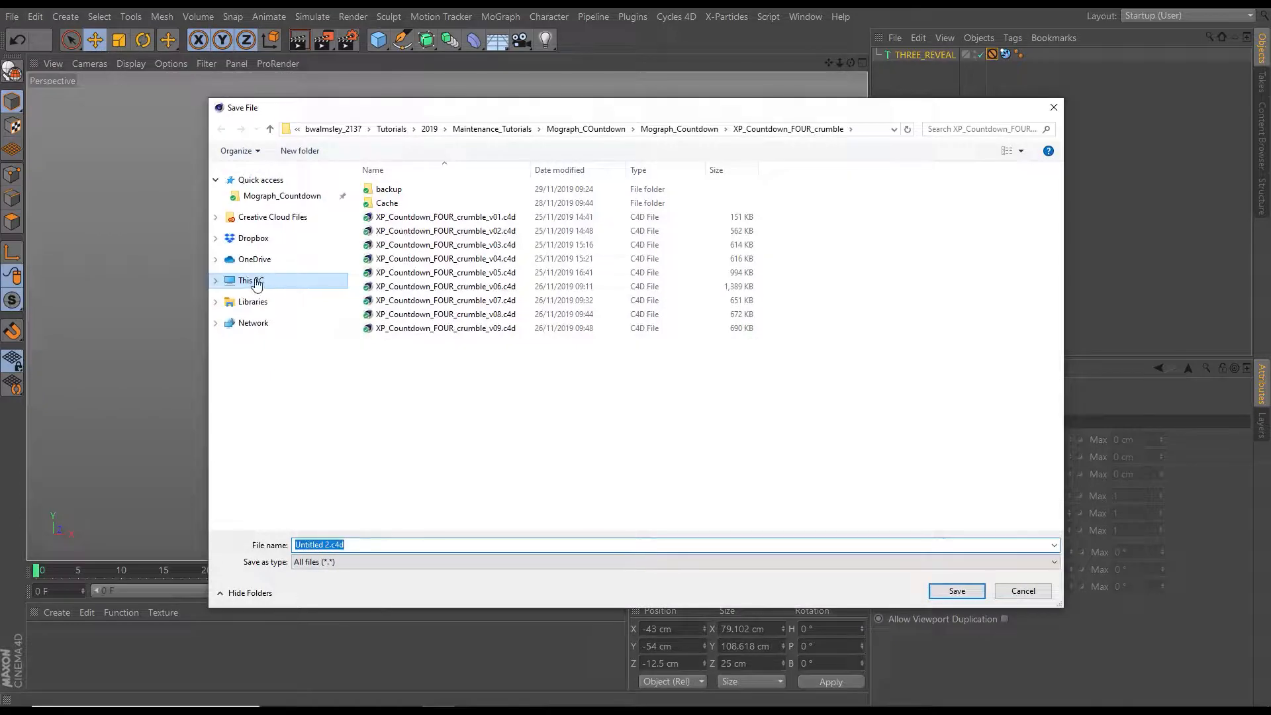
left_click(255, 282)
left_click(253, 301)
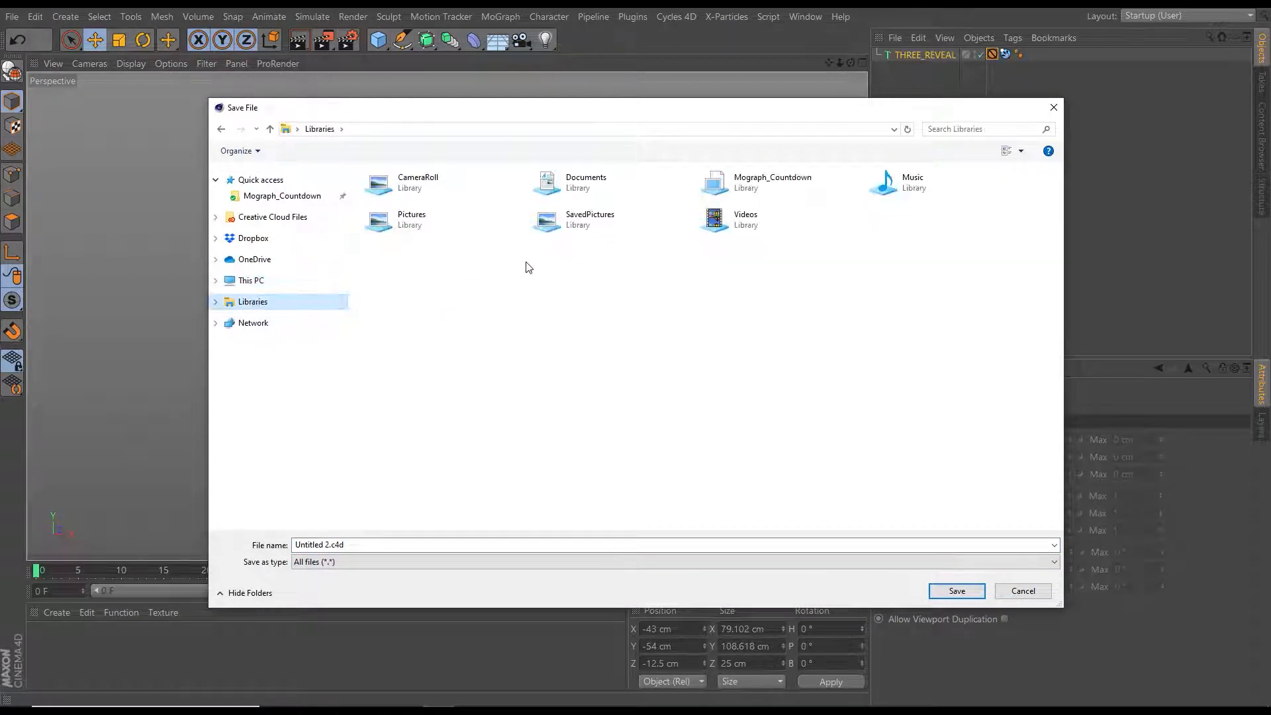
double_click(750, 185)
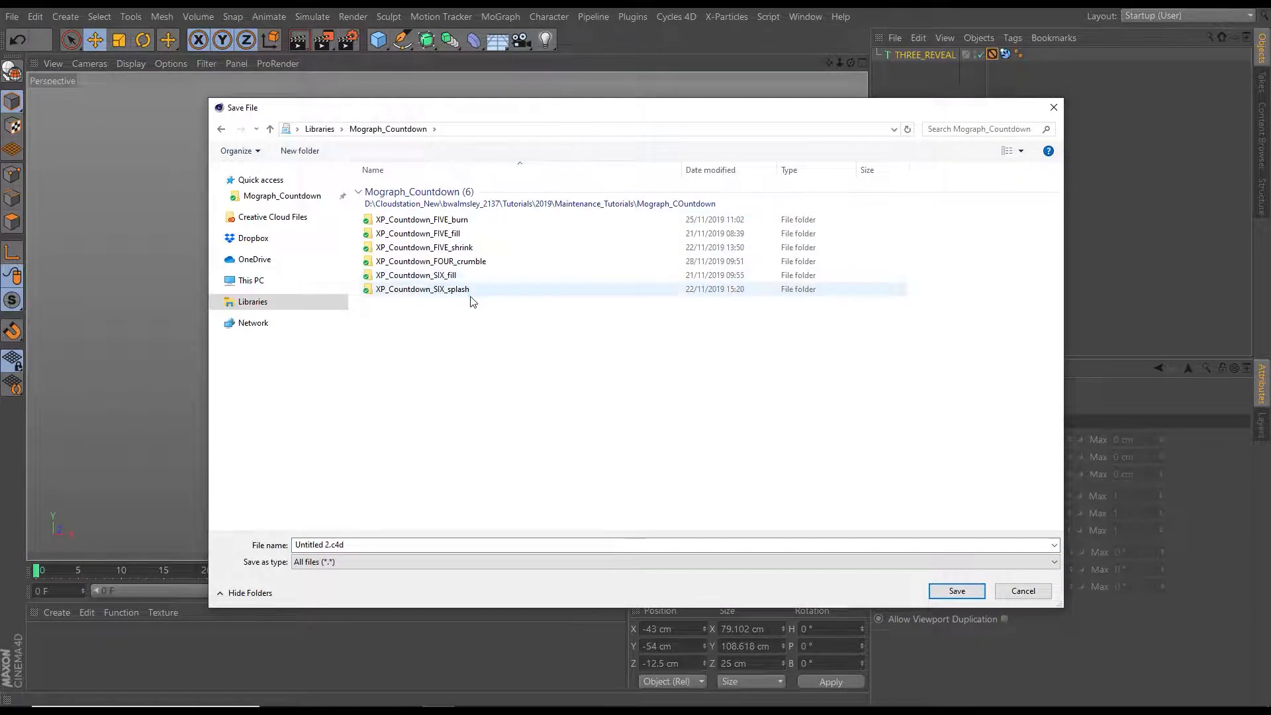
left_click(215, 303)
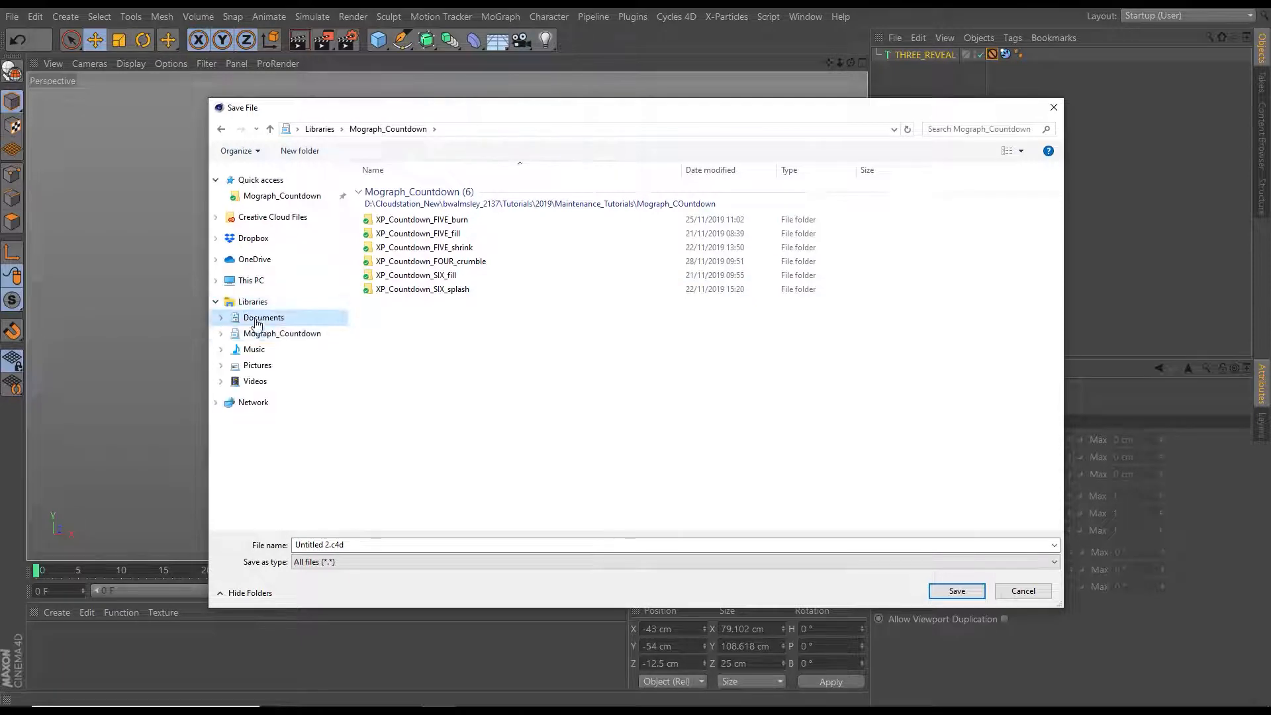
left_click(252, 321)
left_click(216, 303)
left_click(215, 302)
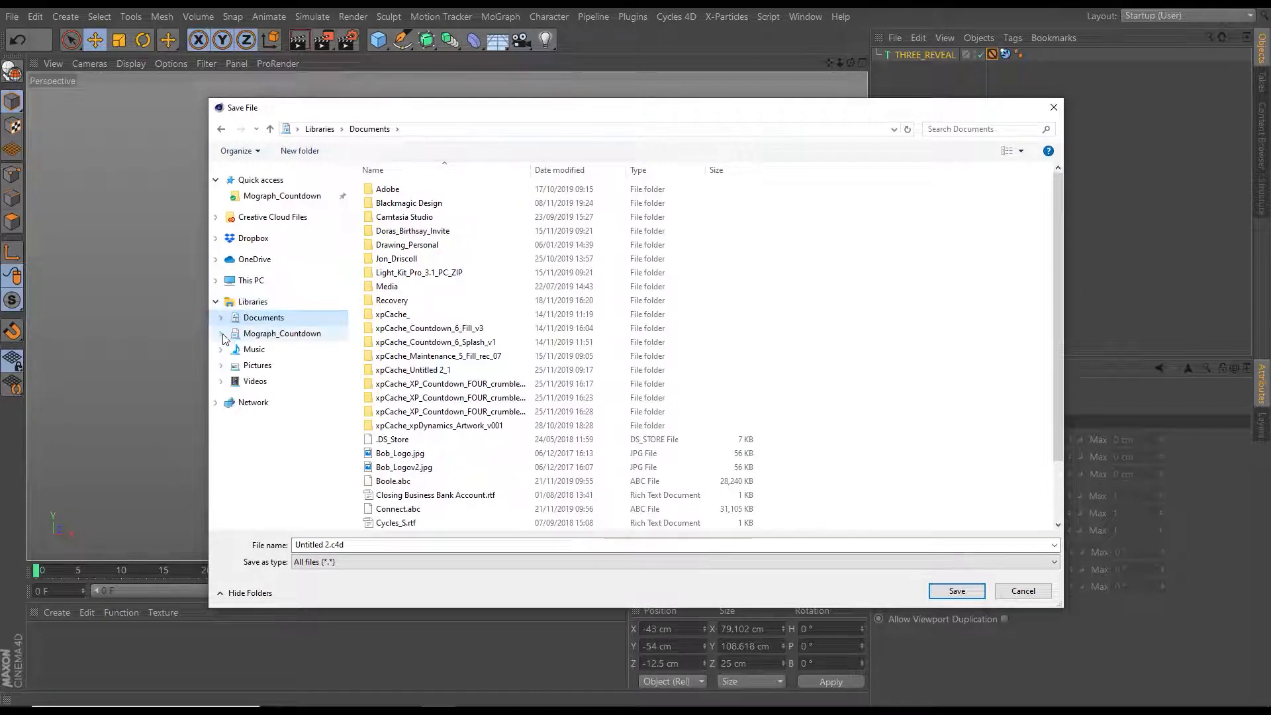
left_click(222, 333)
left_click(286, 349)
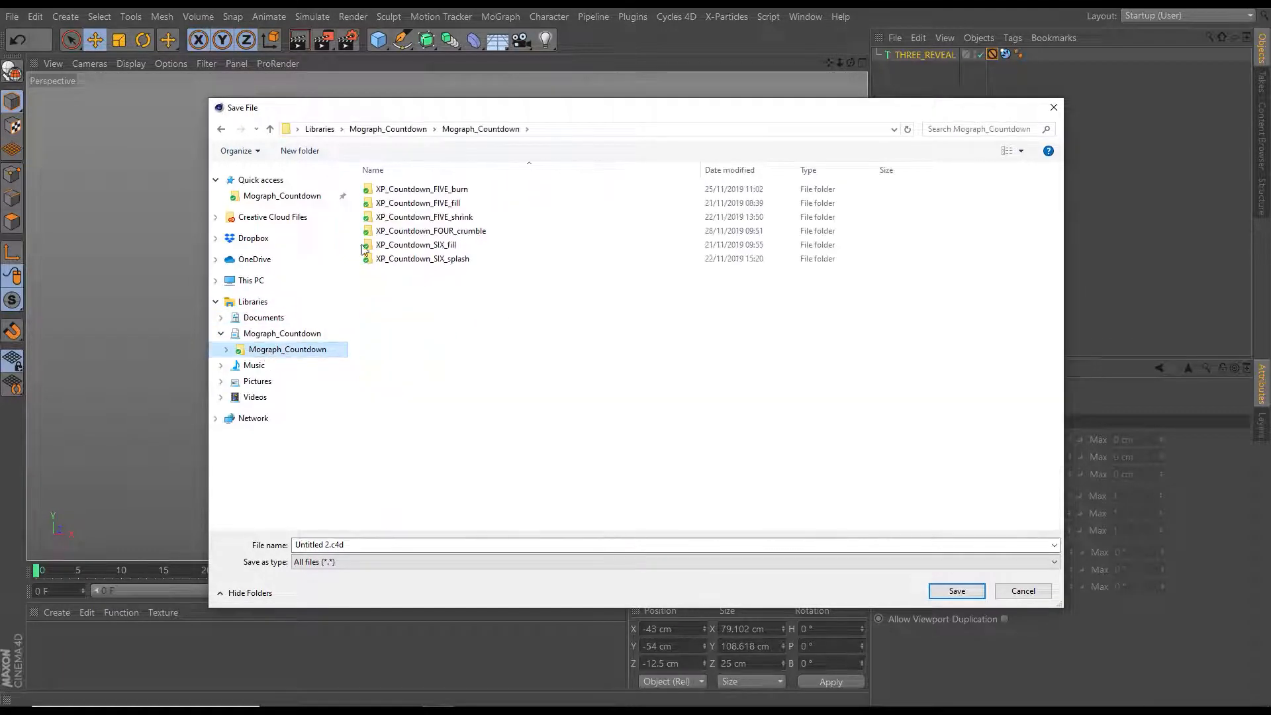
Create a folder named XP_Countdown_THREE_grains&advection in the Mograph_Countdown folder and copy its name for reuse
left_click(300, 151)
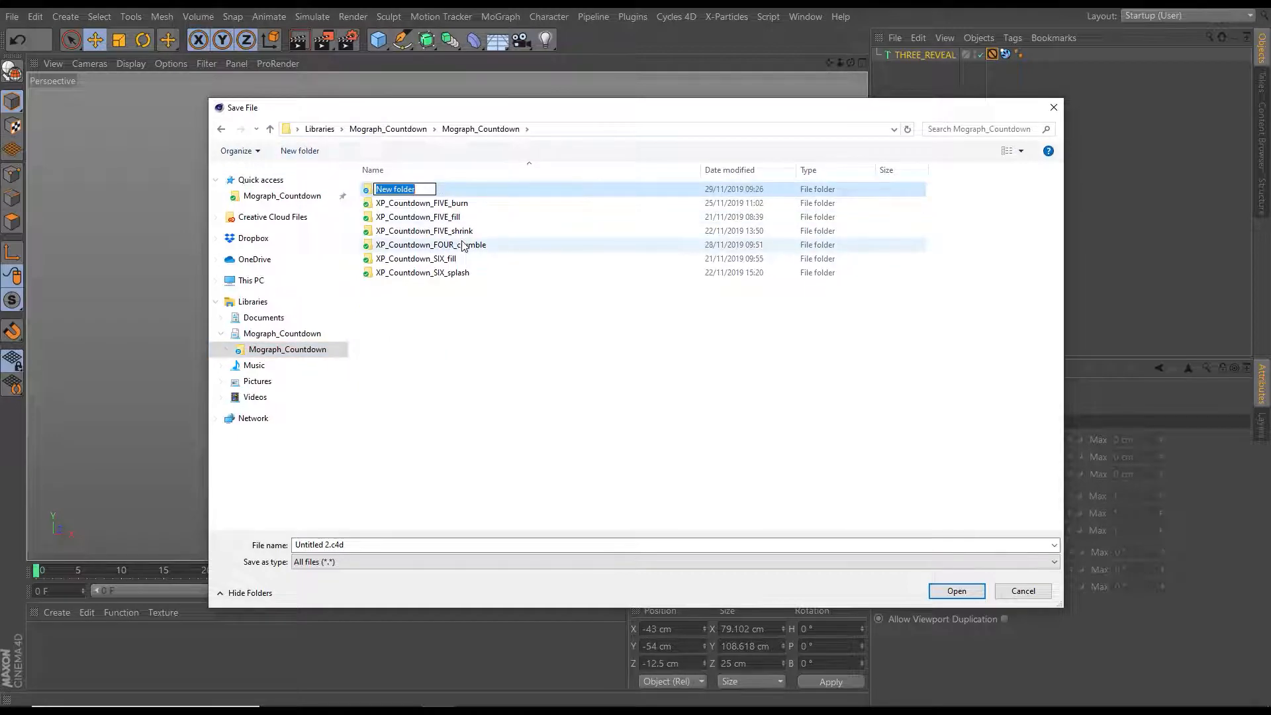
type("XP")
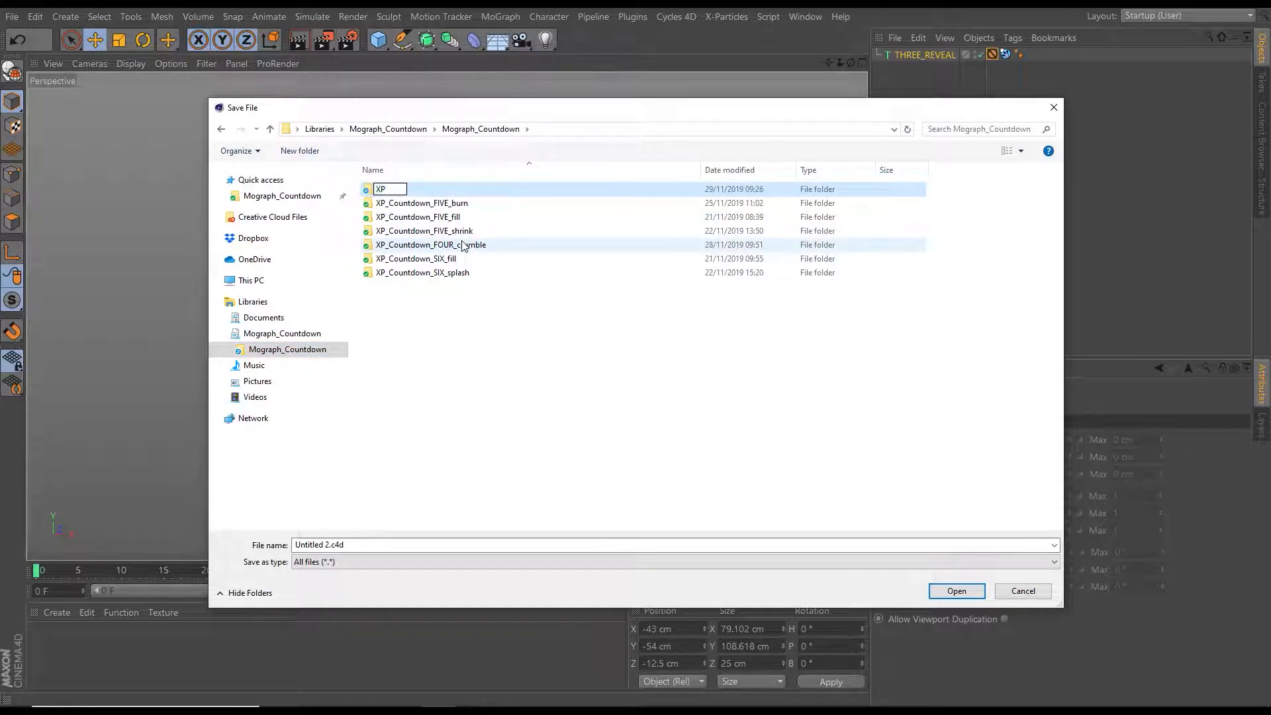
type("_Countdown_")
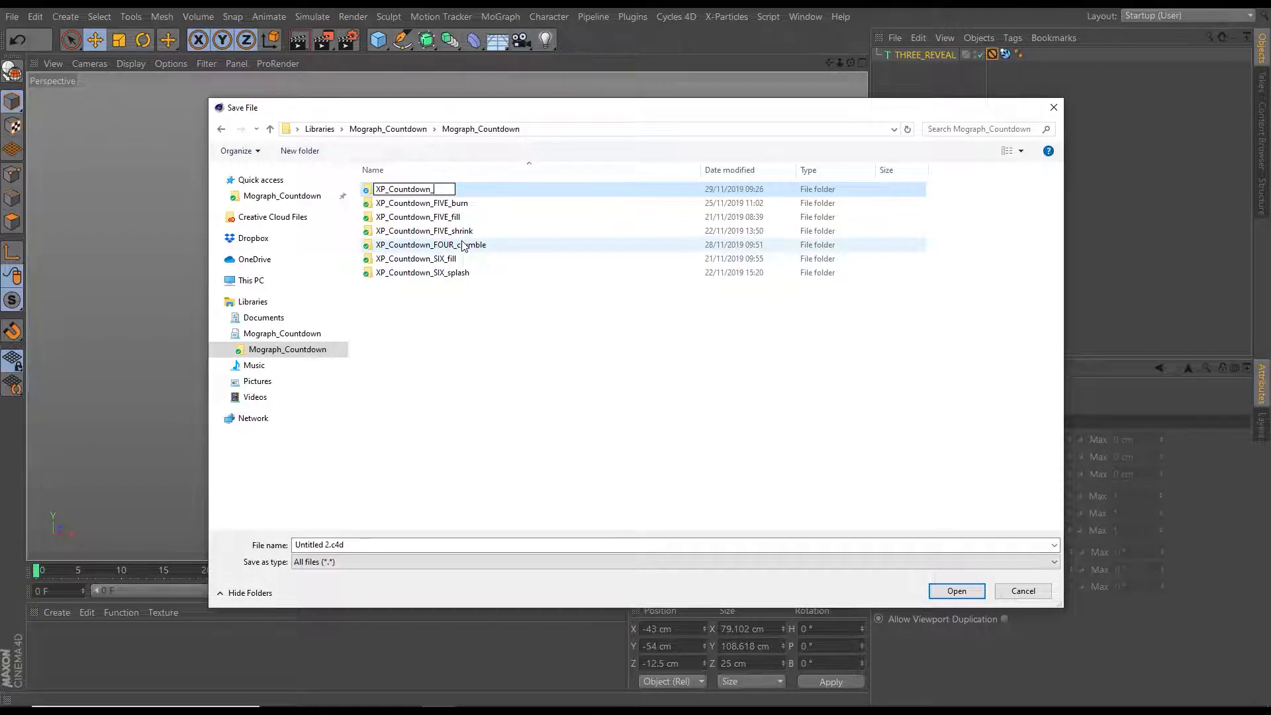
type("THREE")
type("_")
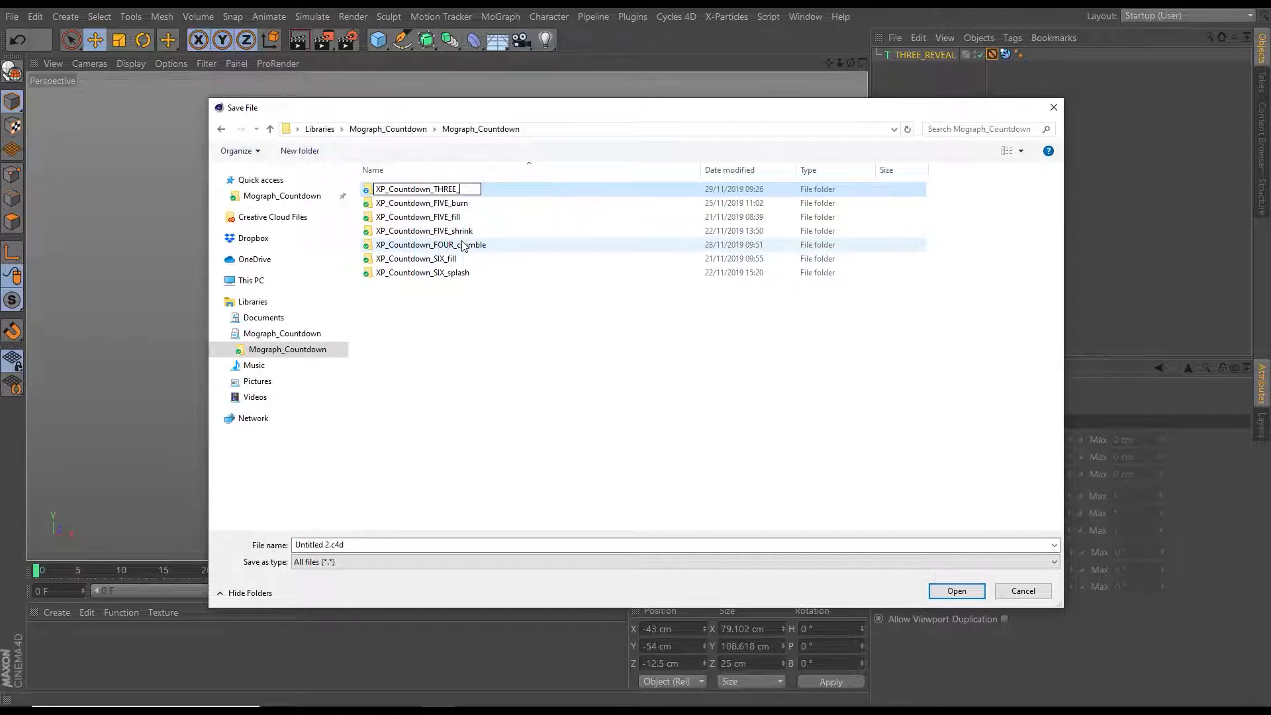
type("grains")
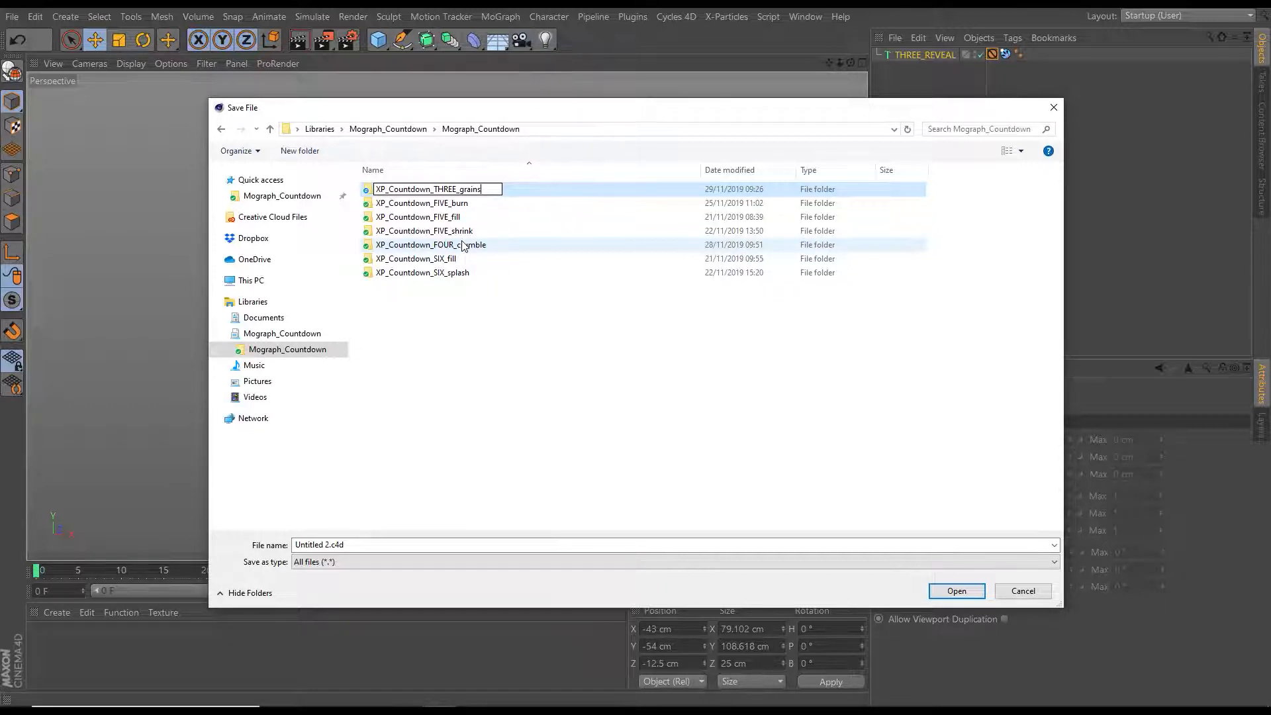
type("&advection")
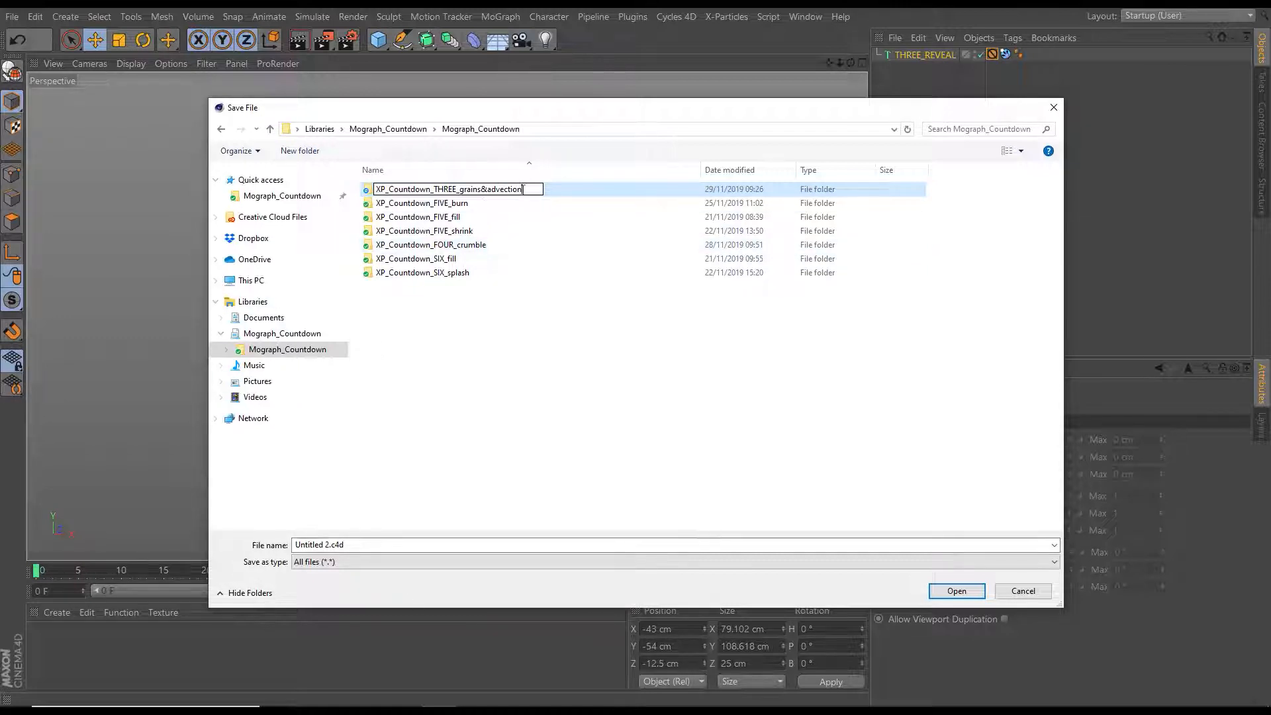
left_click_drag(523, 189, 372, 197)
key("ctrl+c")
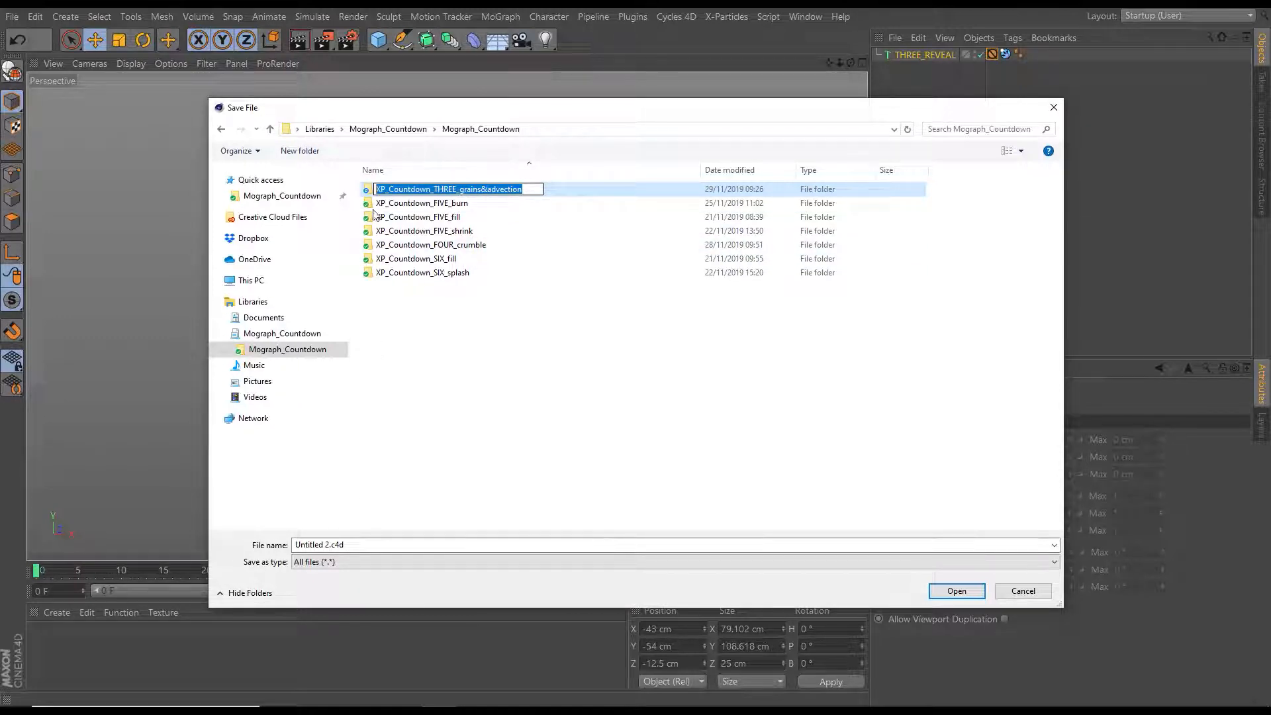
left_click(431, 321)
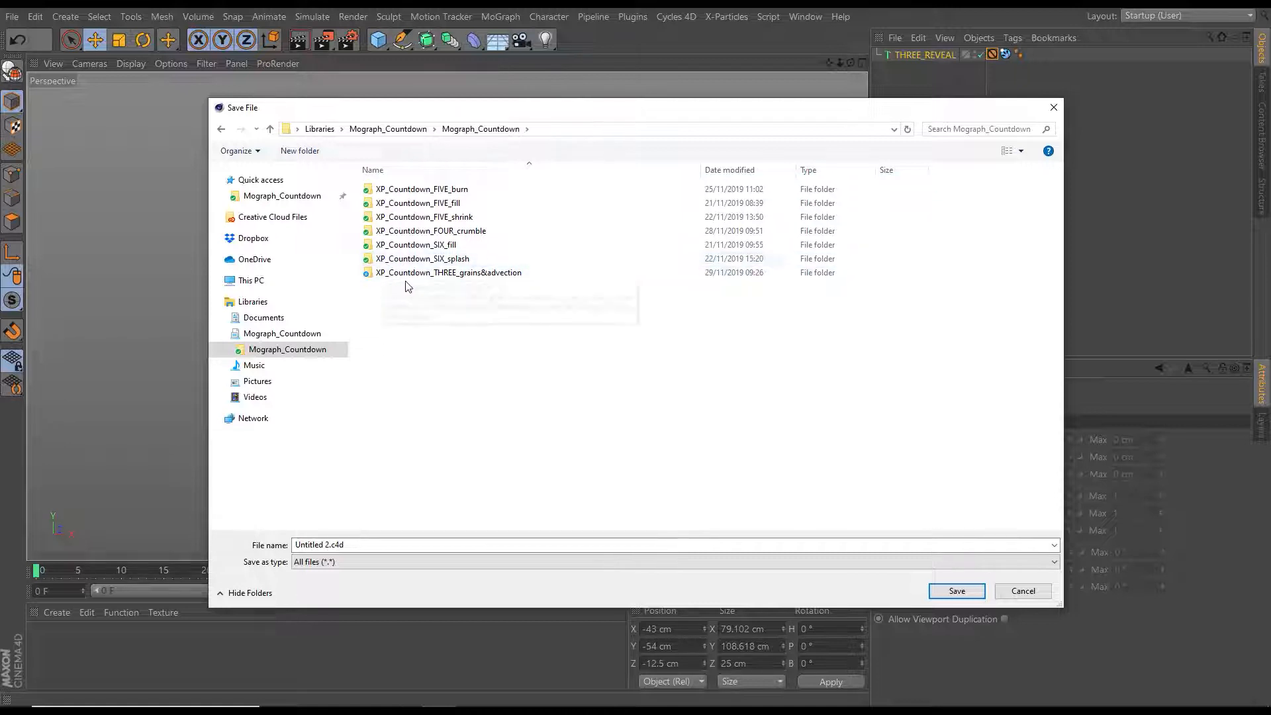
Create a Cache subfolder inside the XP_Countdown_THREE_grains&advection folder
double_click(369, 274)
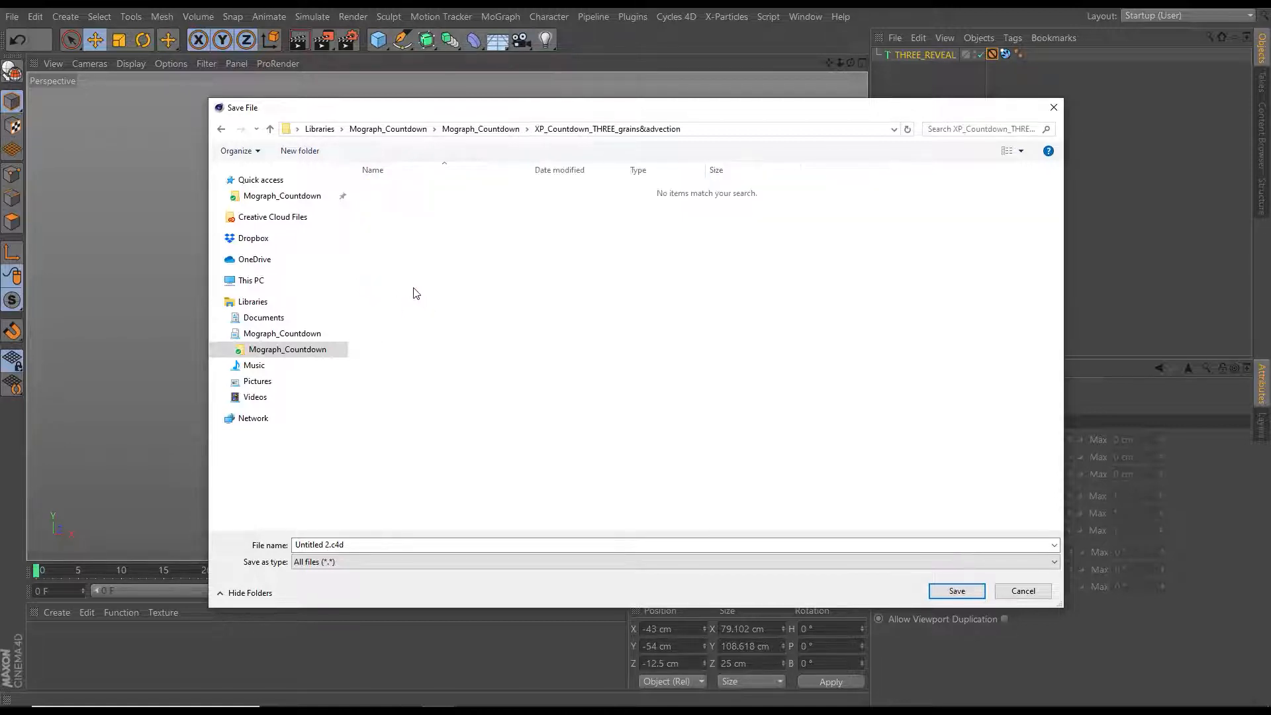
left_click(314, 154)
type("Cach")
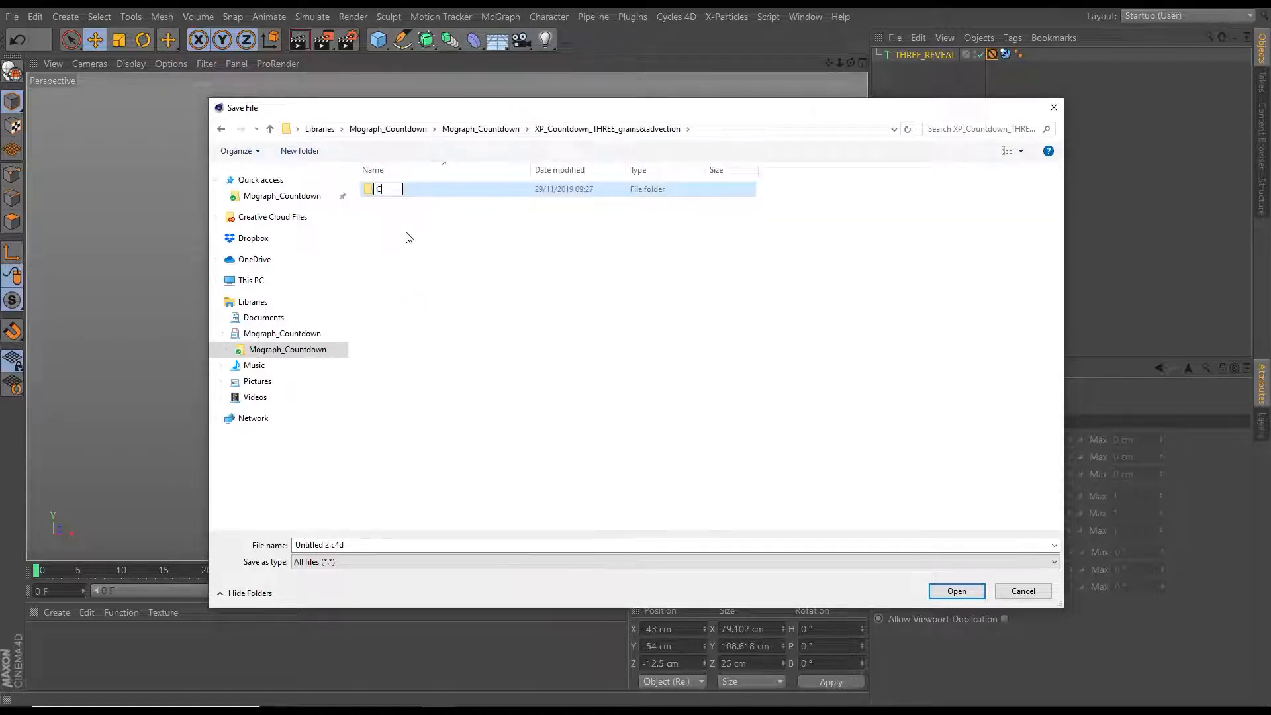
left_click(432, 322)
Save the project as XP_Countdown_THREE_grains&advection_v01 in the XP_Countdown_THREE_grains&advection folder
left_click(357, 544)
key("ctrl+a")
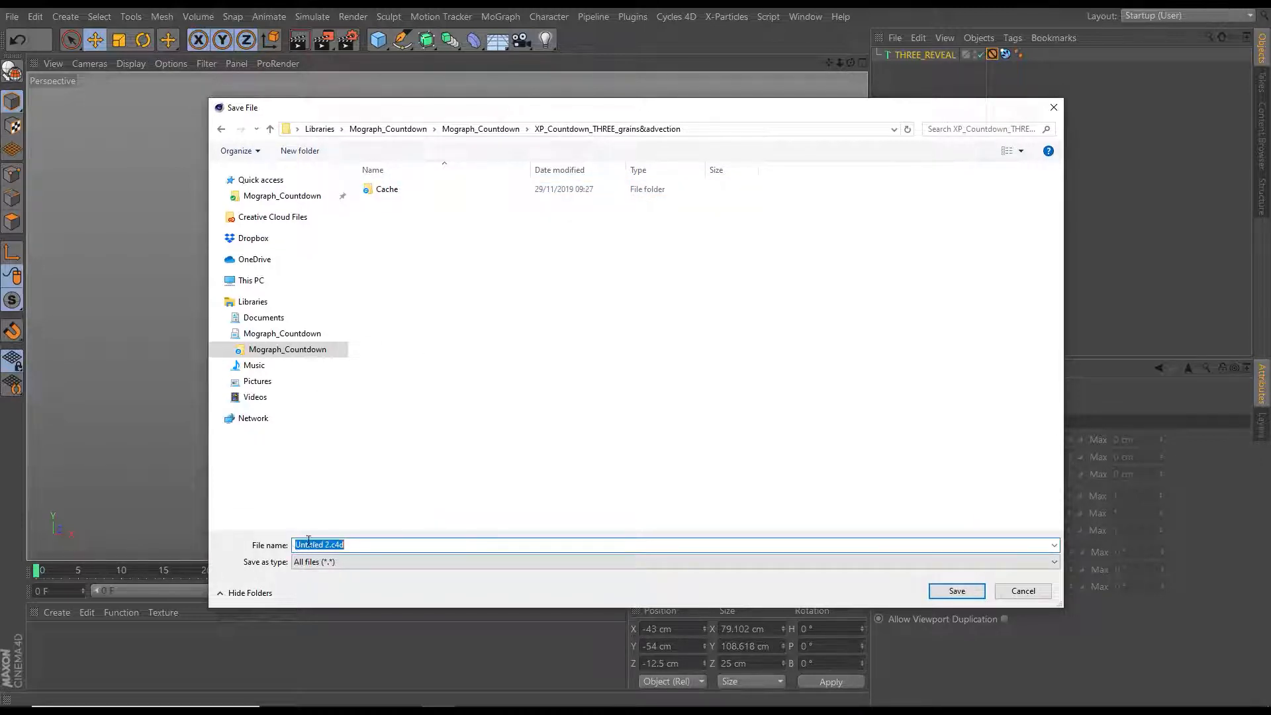
key("ctrl+v")
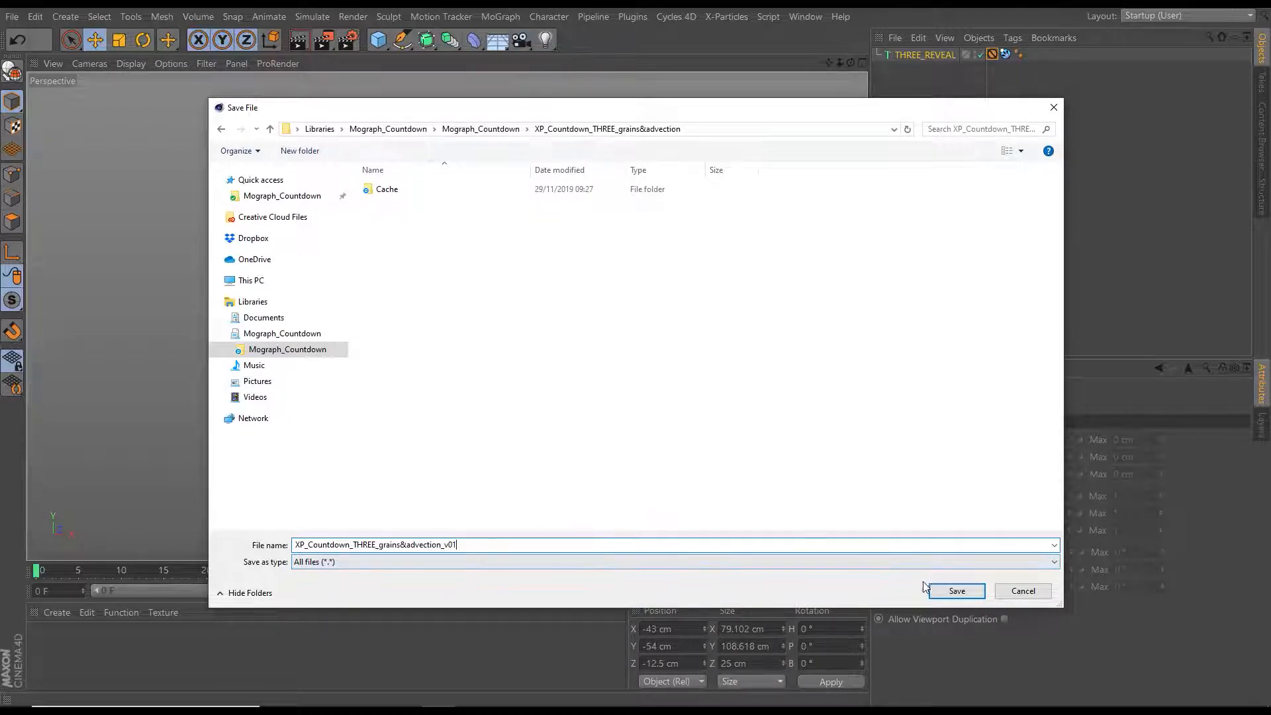
left_click(953, 591)
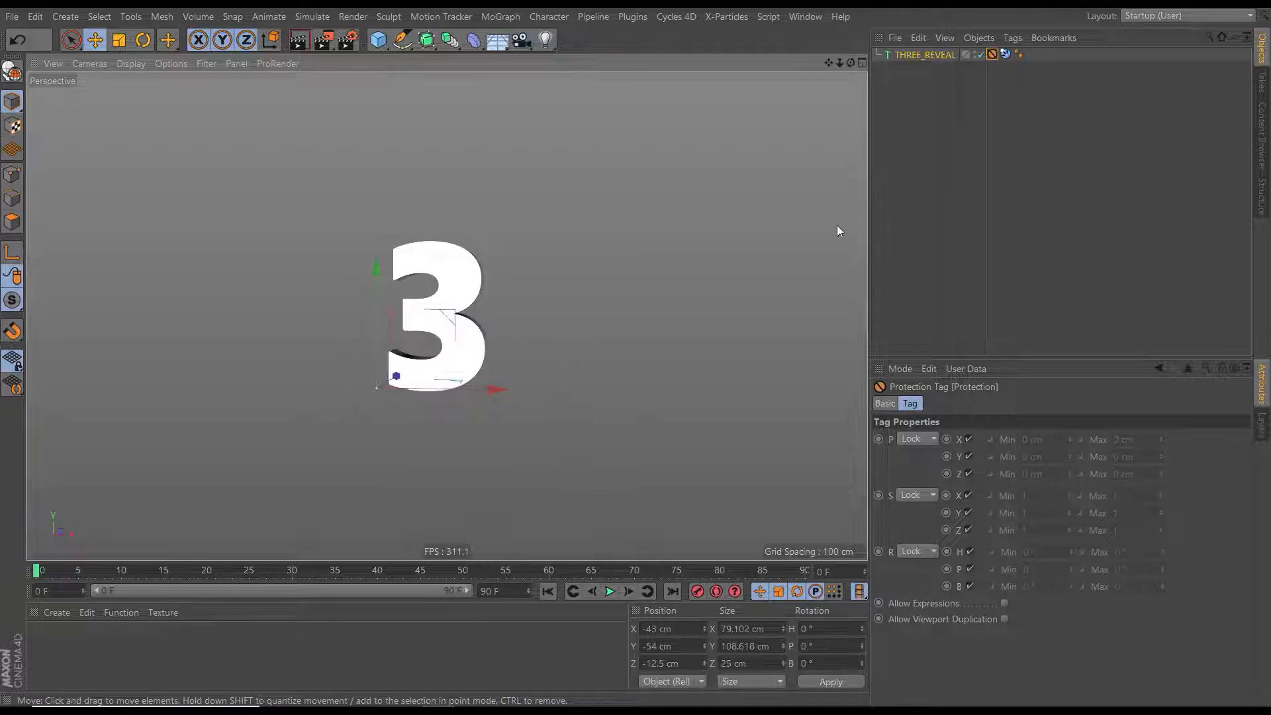
Rename the THREE_REVEAL text object to THREE_Grains
left_click(938, 55)
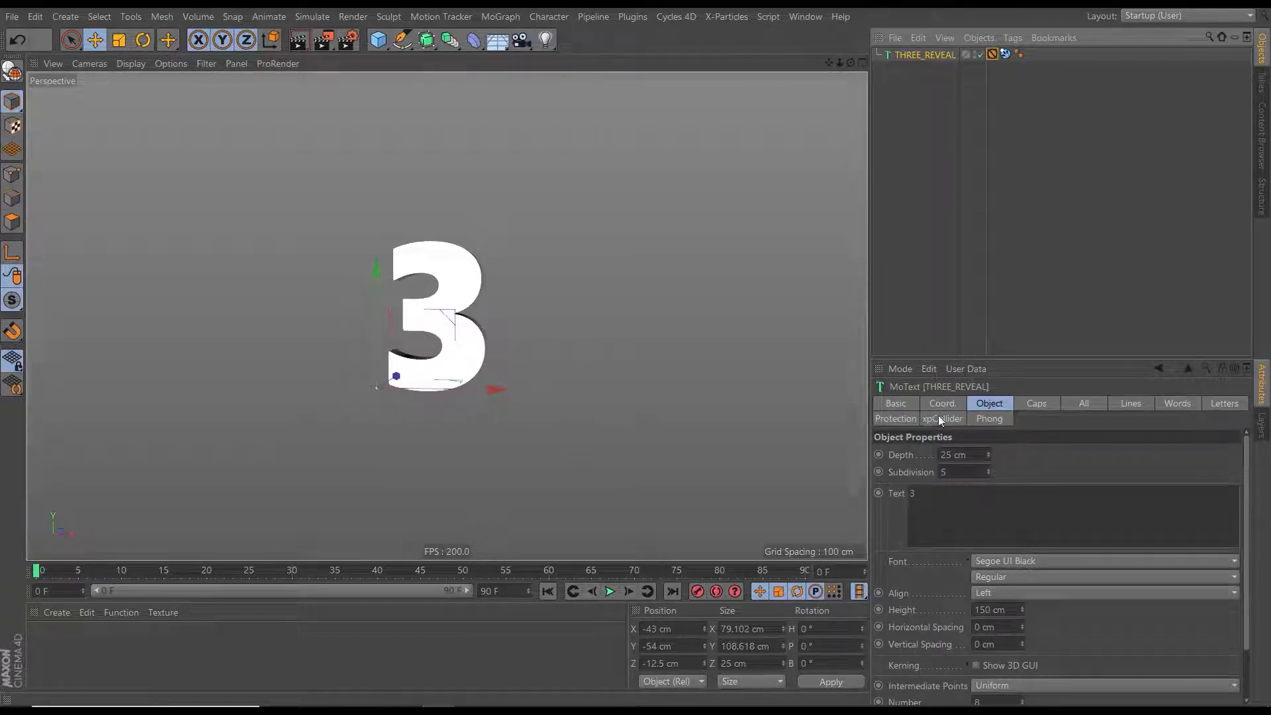
left_click(909, 404)
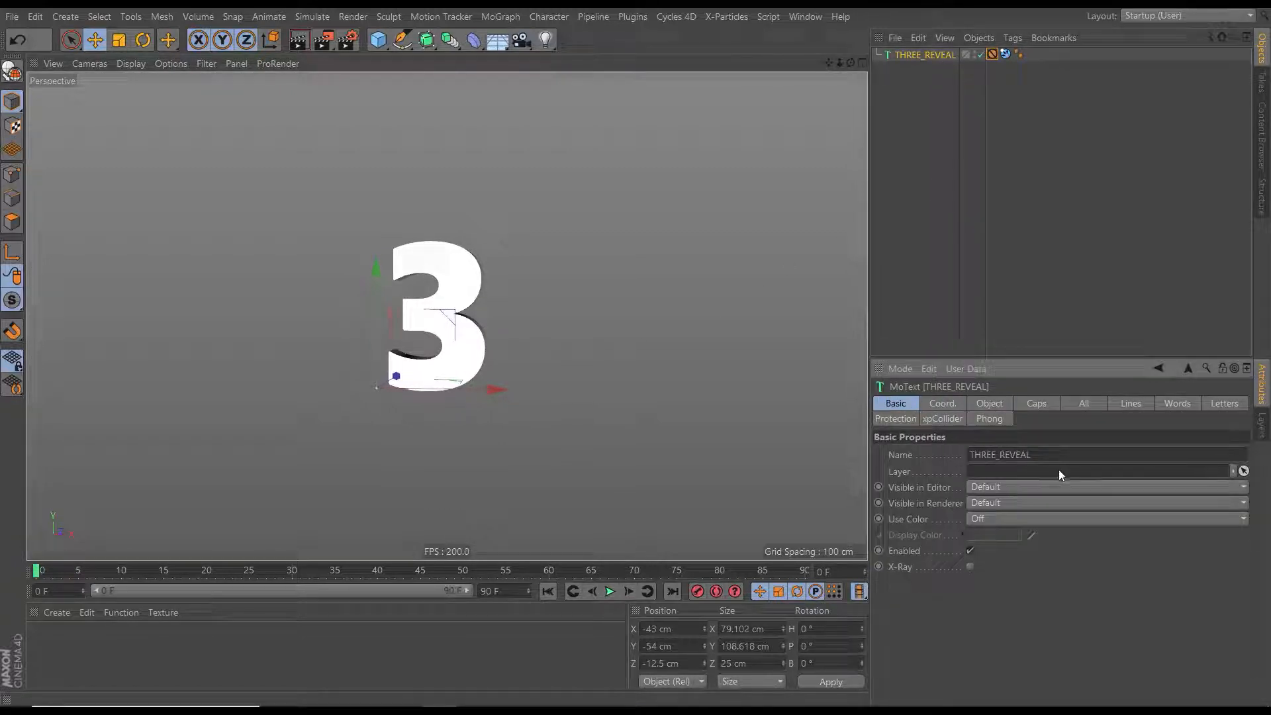
key("BackSpace")
key("BackSpace")
key("BackSpace")
key("BackSpace")
key("BackSpace")
key("BackSpace")
type("Grains")
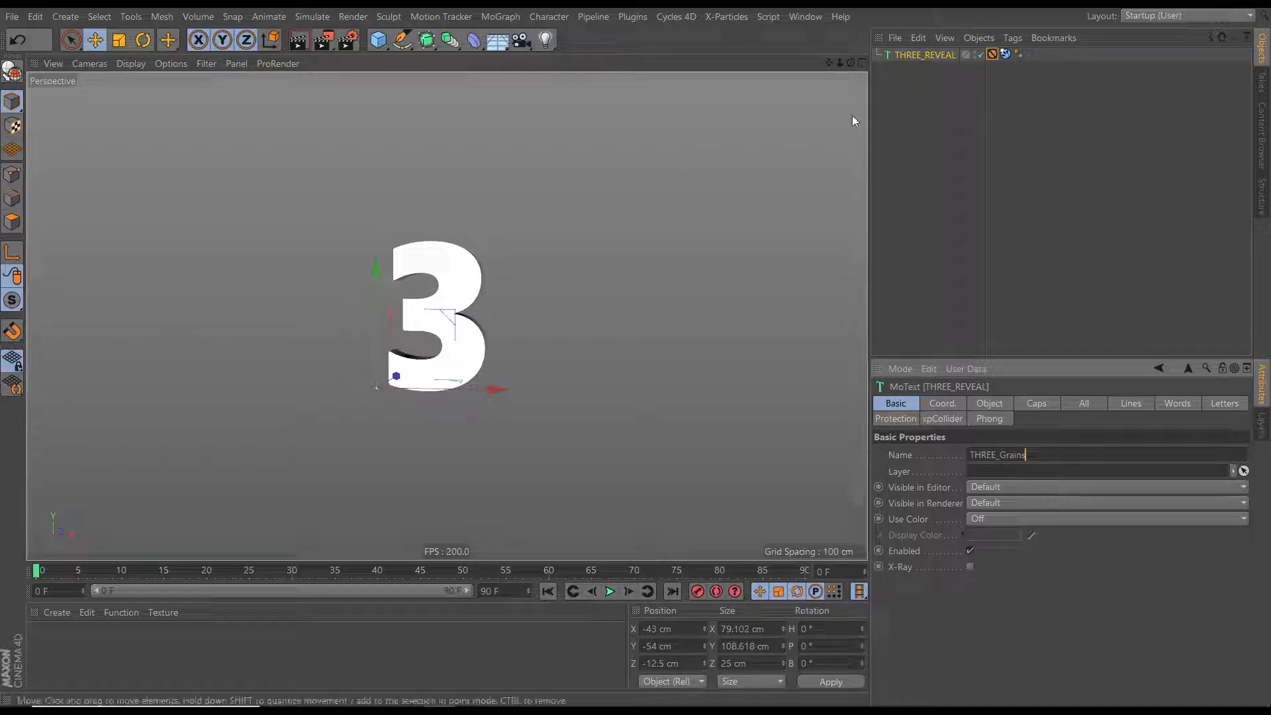
left_click(927, 109)
Duplicate the THREE_Grains text object and rename the copy to TWO_Collider
mouse_move(446, 327)
left_mouse_down("alt")
mouse_move(675, 315)
mouse_move(672, 343)
mouse_move(751, 348)
mouse_move(777, 318)
mouse_move(511, 329)
mouse_move(661, 300)
mouse_move(727, 334)
mouse_move(777, 327)
mouse_move(672, 319)
mouse_move(579, 352)
mouse_move(687, 312)
mouse_move(439, 326)
left_mouse_up("alt")
mouse_move(439, 326)
right_mouse_down("alt")
mouse_move(528, 302)
mouse_move(448, 352)
mouse_move(459, 336)
right_mouse_up("alt")
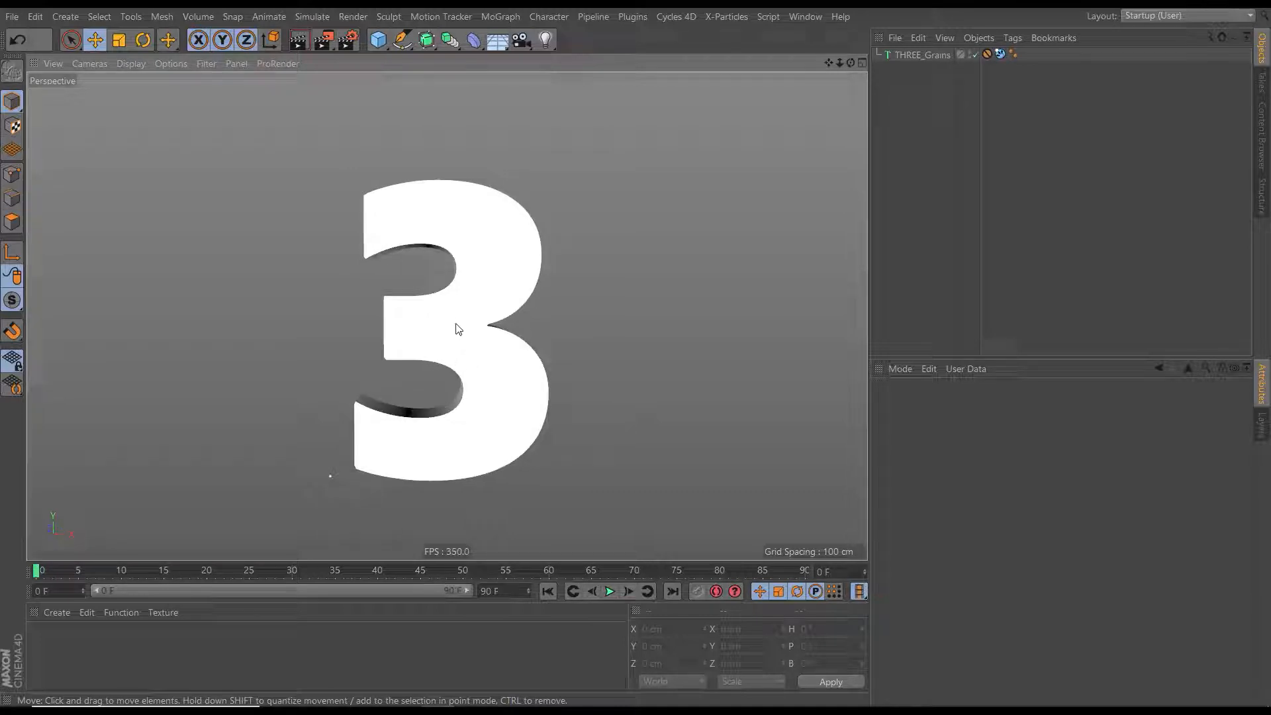
right_click_drag(457, 326, 488, 331, "alt")
left_click(912, 57)
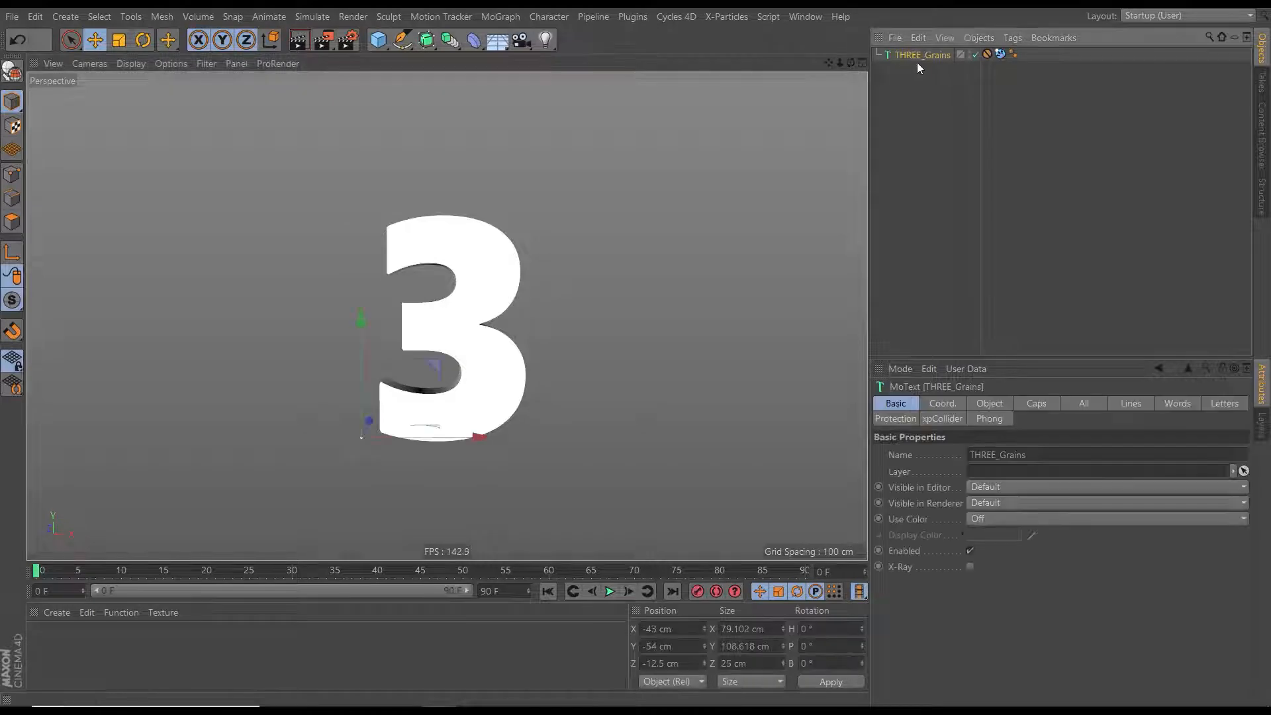
left_click_drag(912, 54, 916, 68, "ctrl")
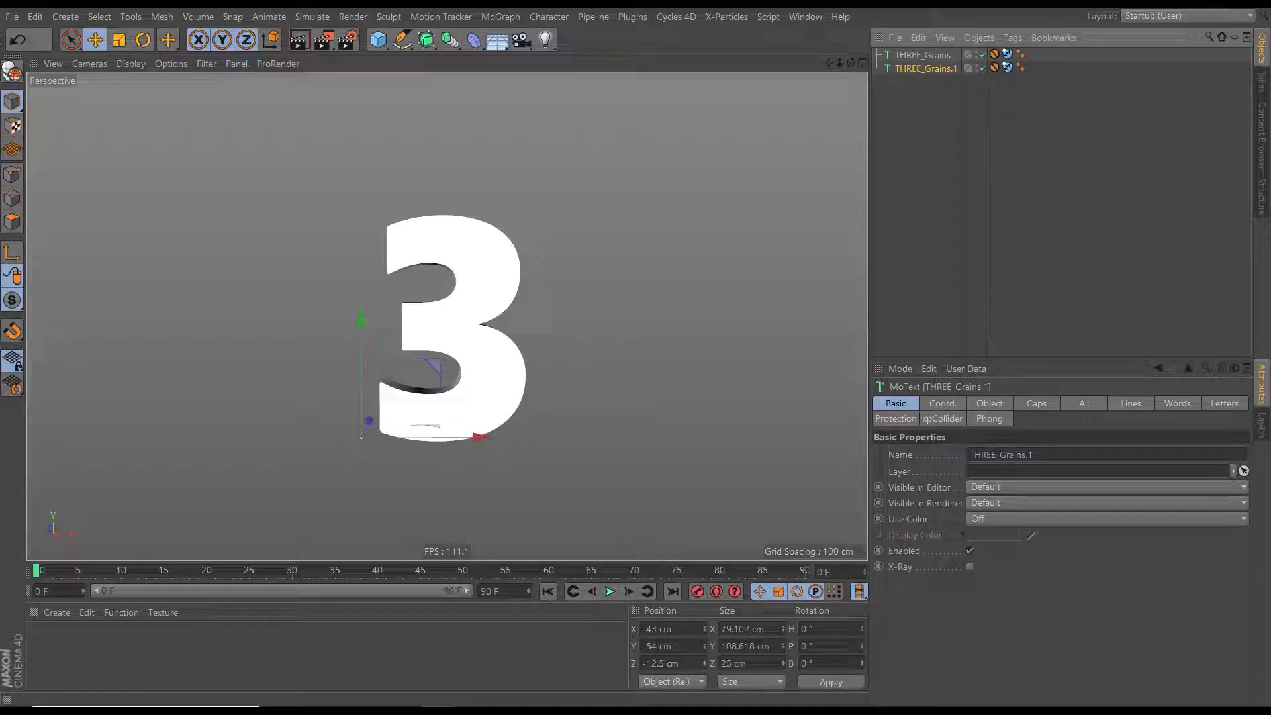
left_click_drag(1039, 455, 924, 459)
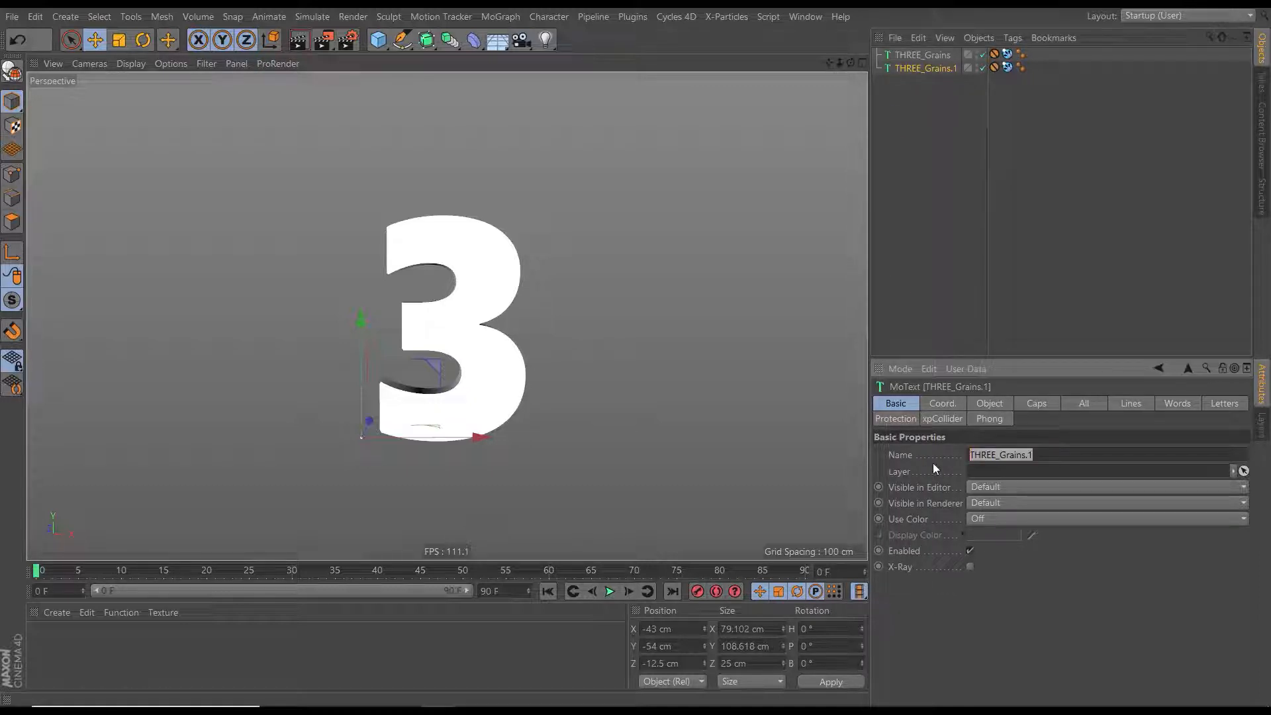
type("TWO_")
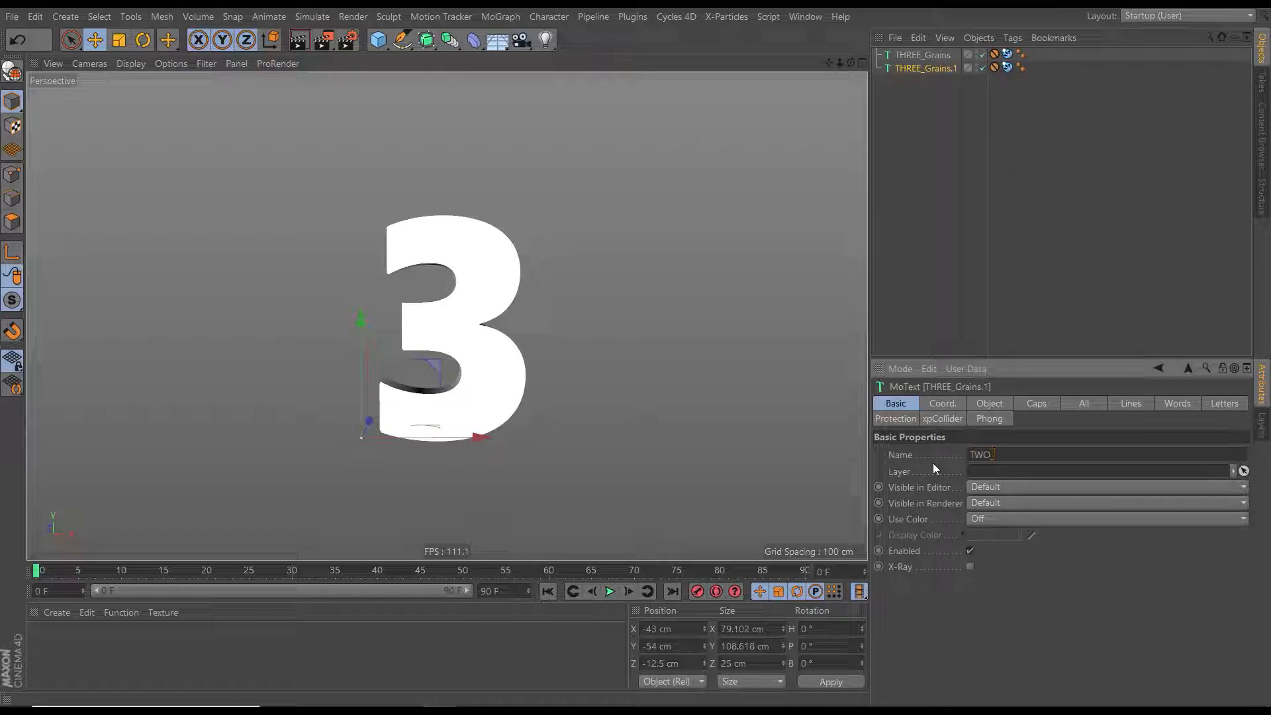
type("Collider")
left_click(977, 129)
Remove the Protection tag from TWO_Collider and set its collider tag's Bounce to 0% and Friction to 100%
left_click(986, 67)
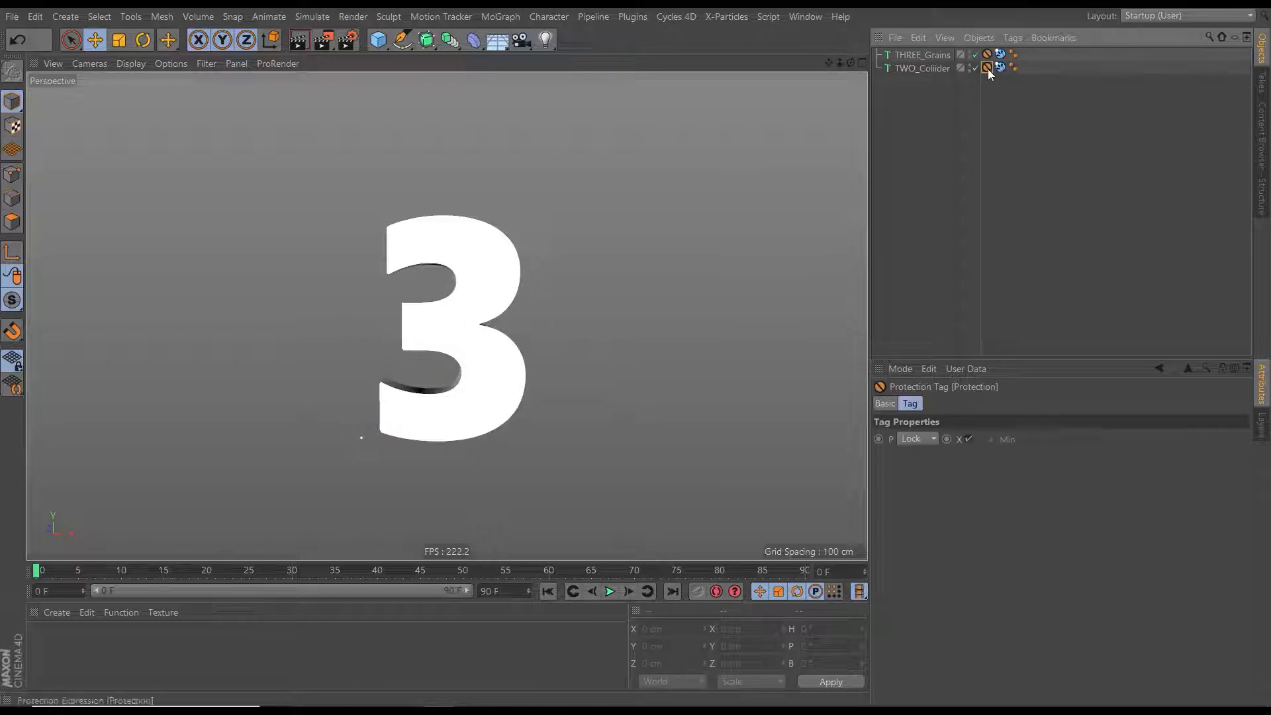
key("Delete")
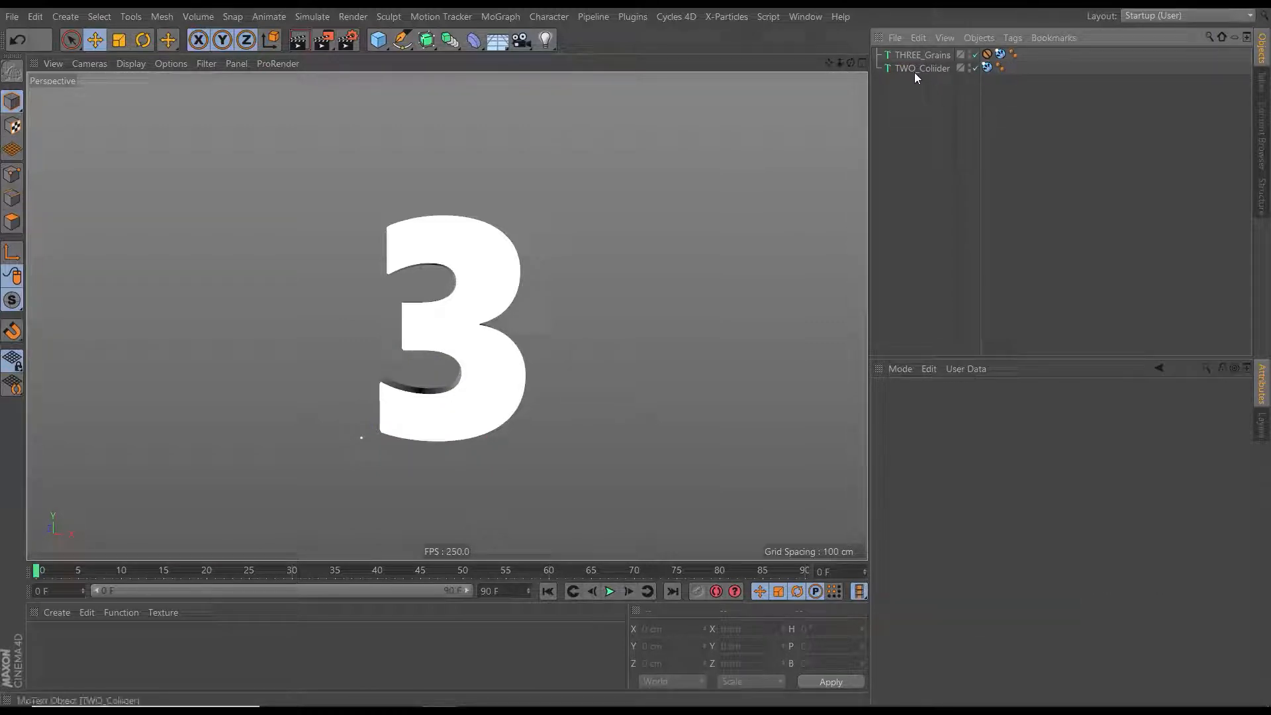
left_click(986, 68)
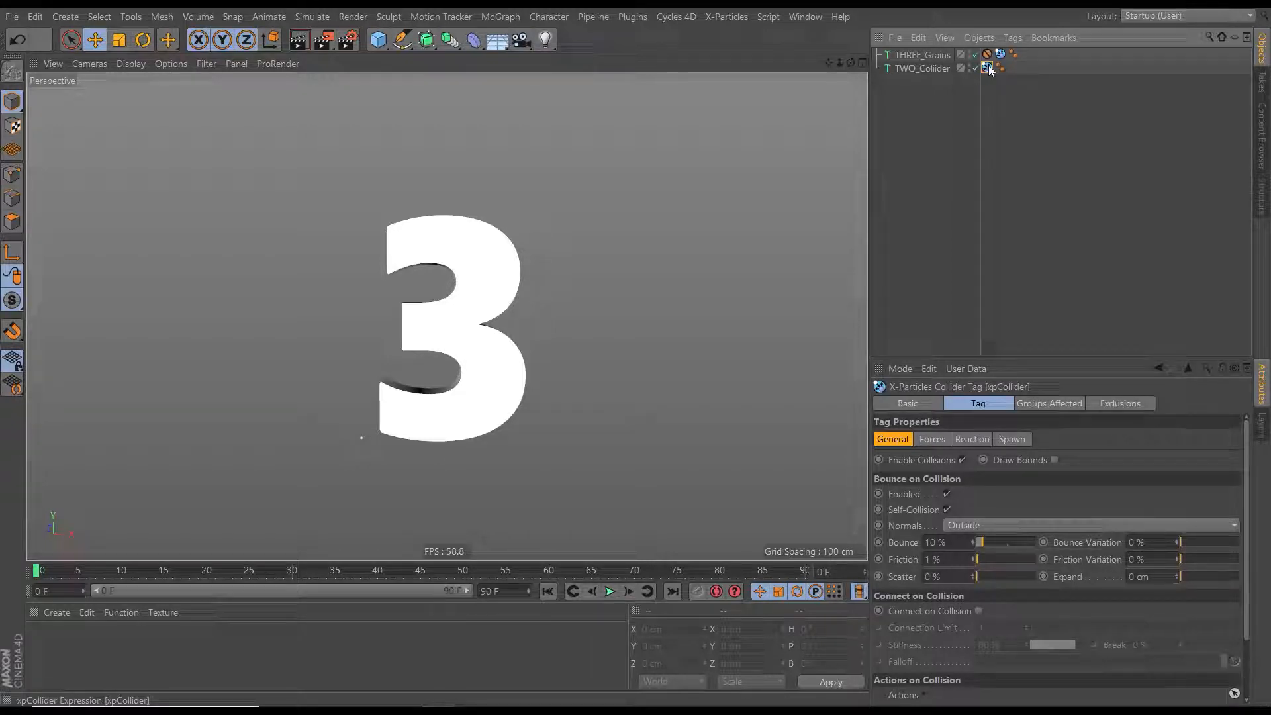
left_click_drag(981, 539, 1054, 562)
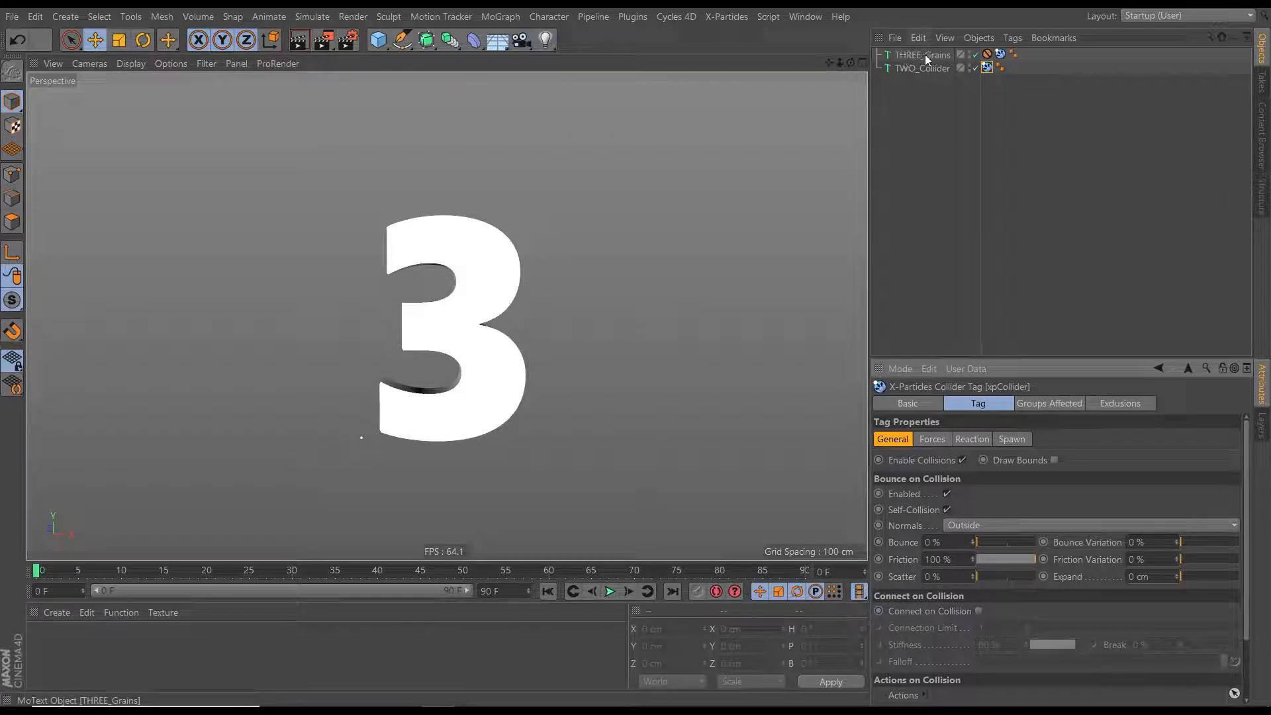
Remove the X-Particles Collider tag from the THREE_Grains object
left_click(1000, 54)
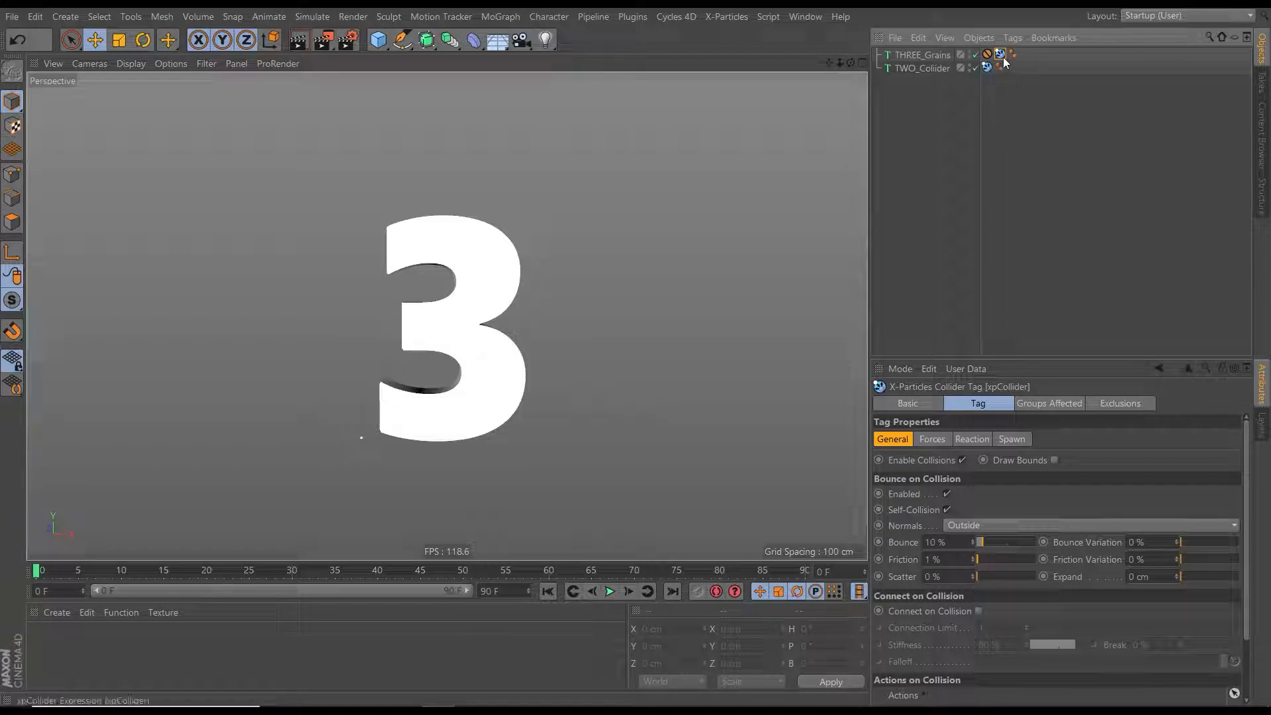
key("Delete")
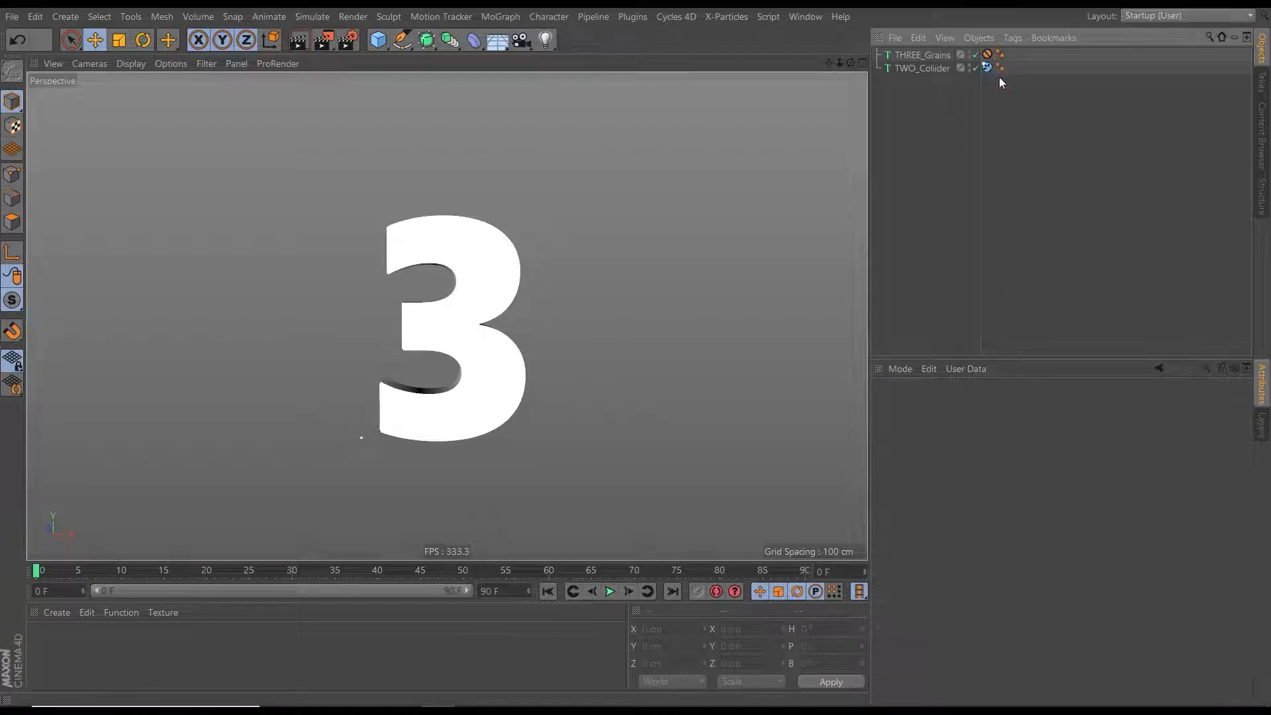
Change the text of the TWO_Collider object to 2
left_click(924, 69)
left_click_drag(443, 346, 511, 370, "alt")
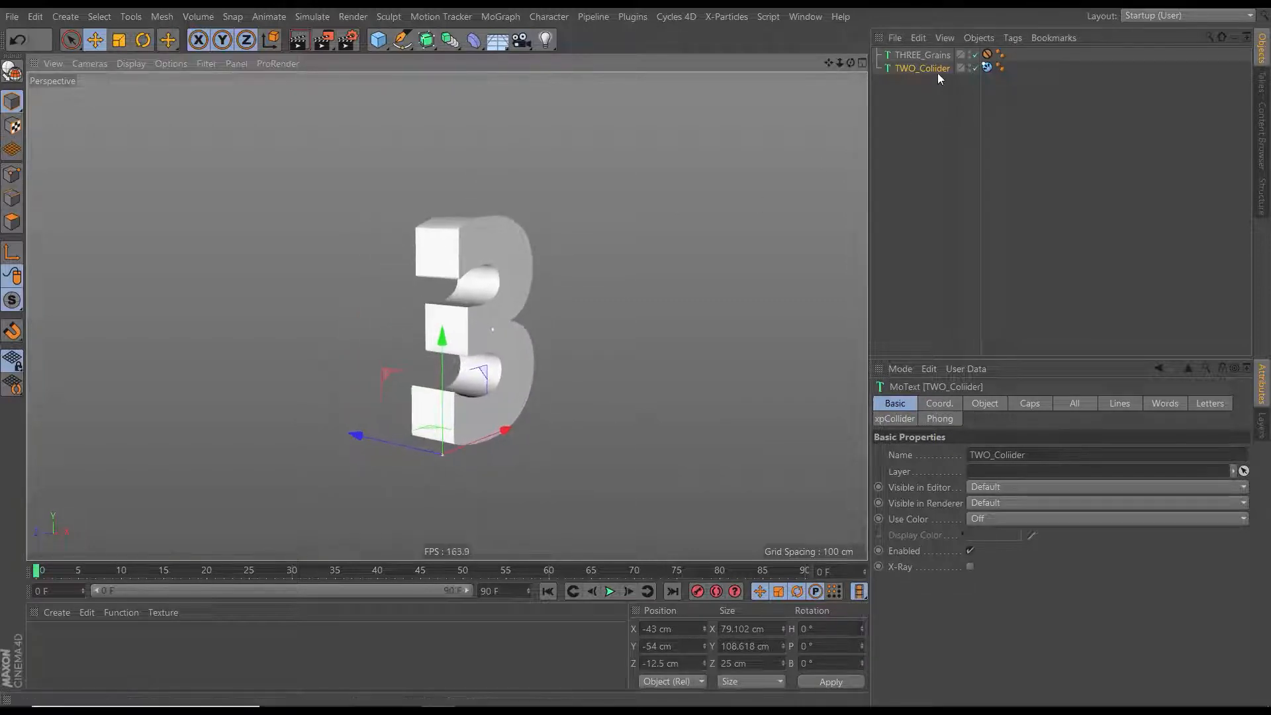
left_click(988, 405)
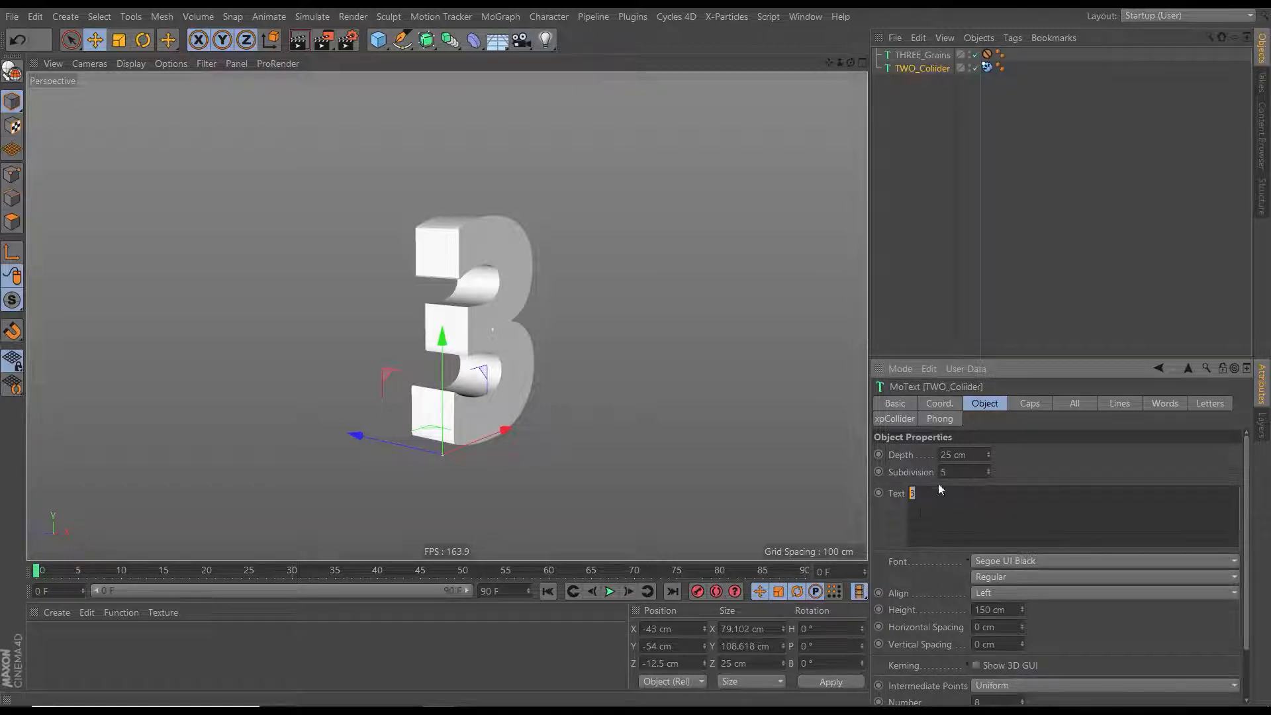
left_click(885, 502)
mouse_move(542, 415)
left_mouse_down("alt")
mouse_move(391, 352)
mouse_move(466, 365)
mouse_move(479, 395)
mouse_move(510, 375)
mouse_move(522, 407)
left_mouse_up("alt")
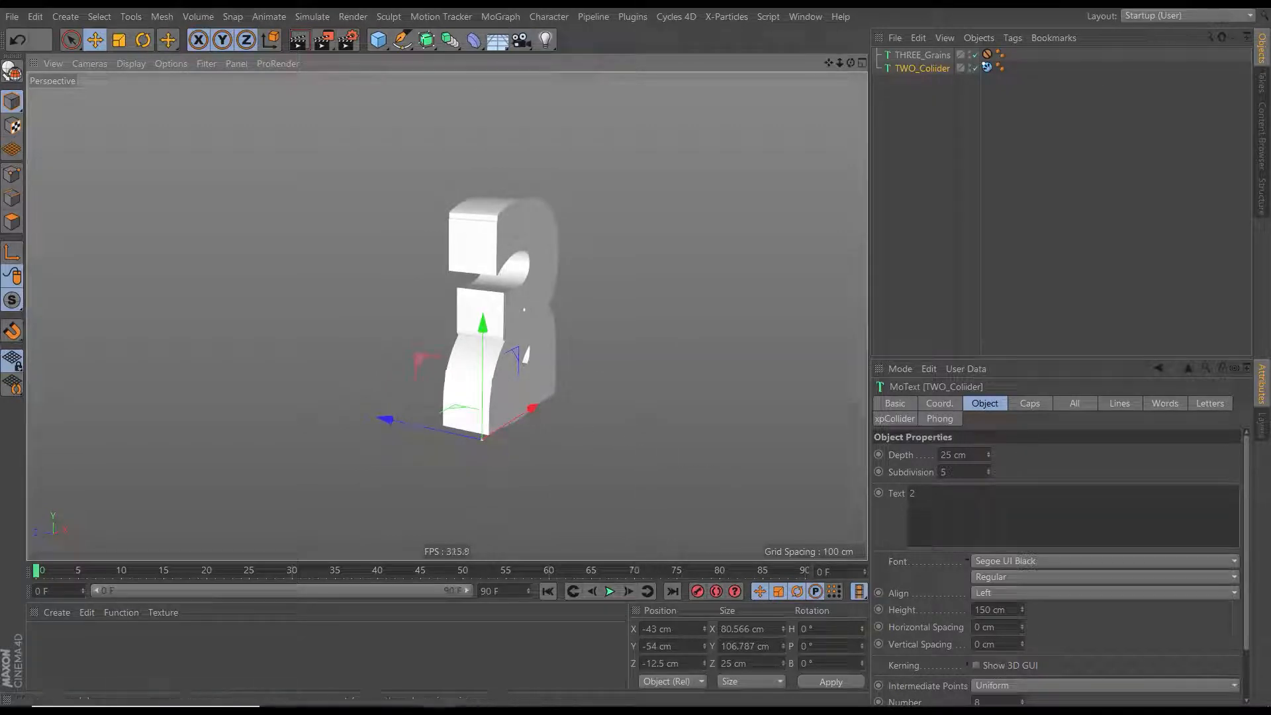
Set the Z position of TWO_Collider to 12.5 cm and inspect how both numbers sit together
left_click(686, 662)
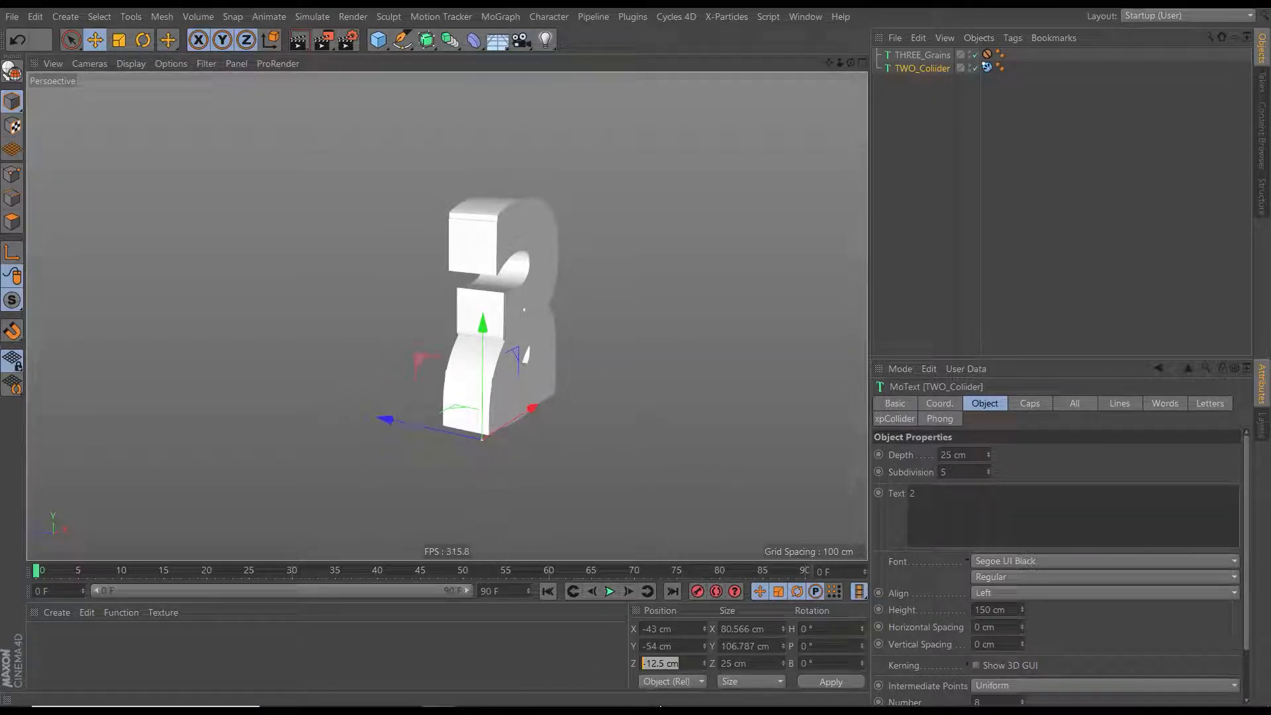
type("12")
key("Return")
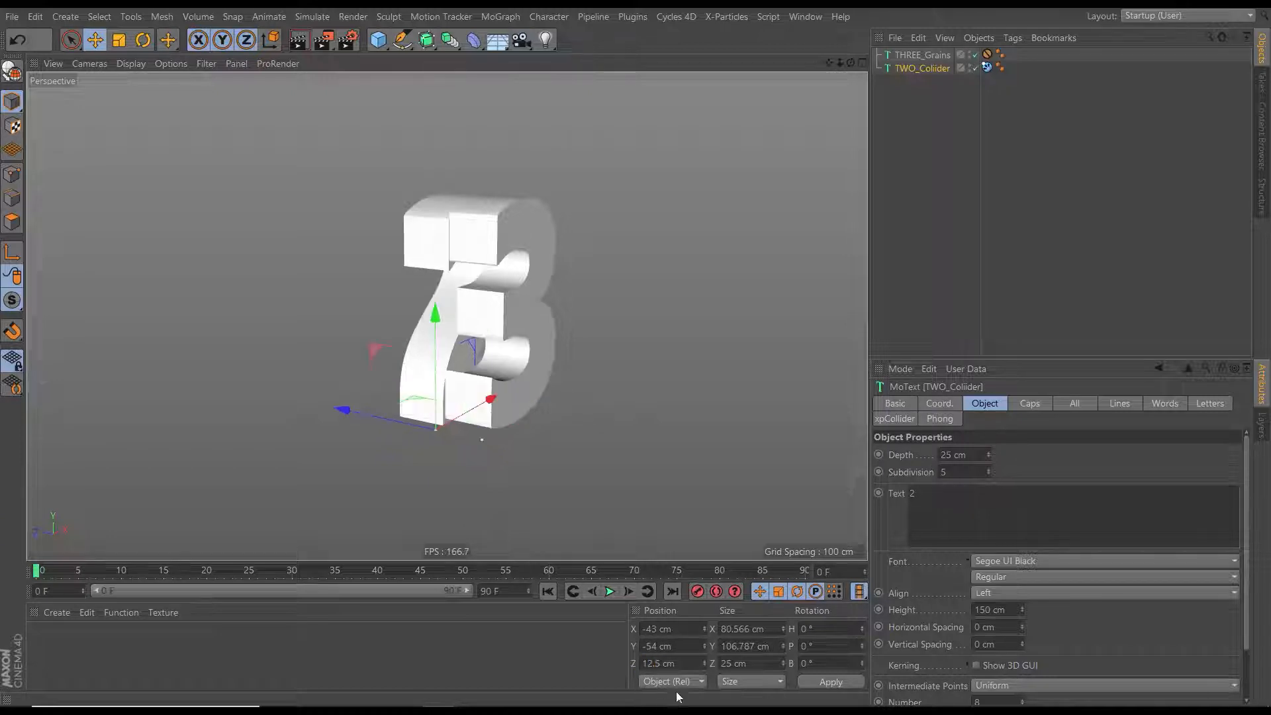
left_click_drag(507, 326, 520, 369, "alt")
left_click(479, 356)
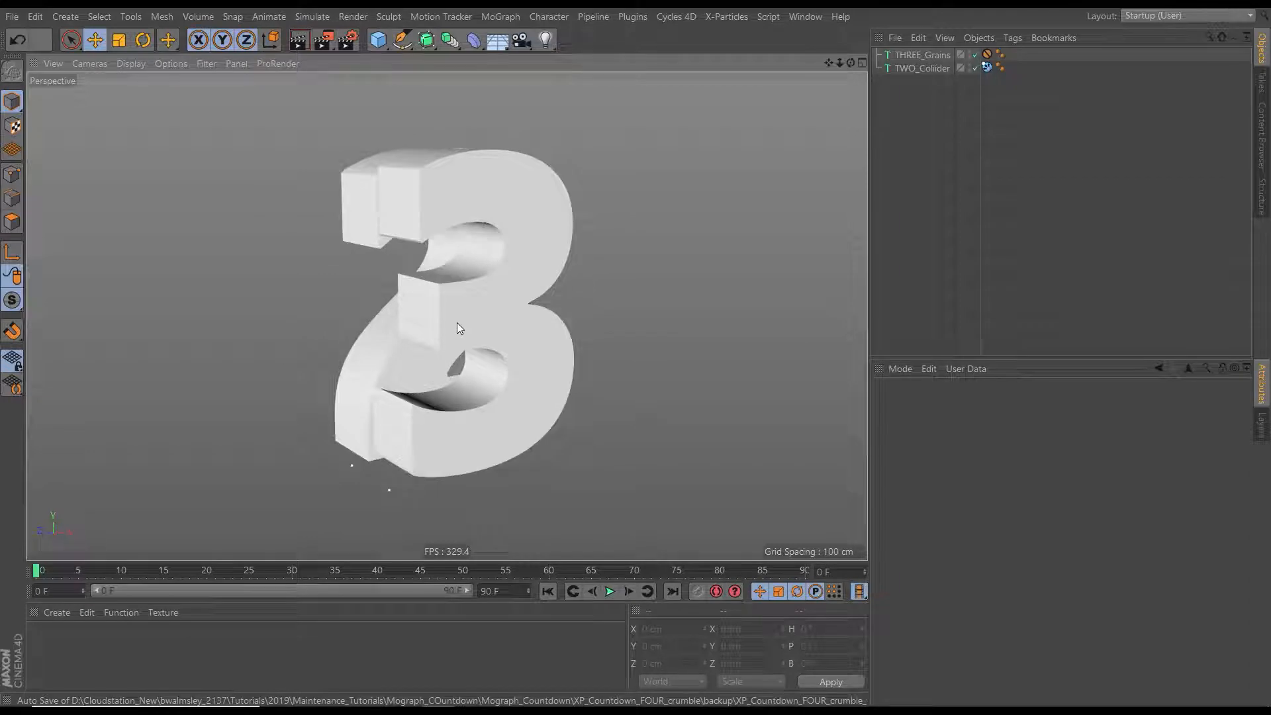
left_click_drag(460, 327, 587, 318, "alt")
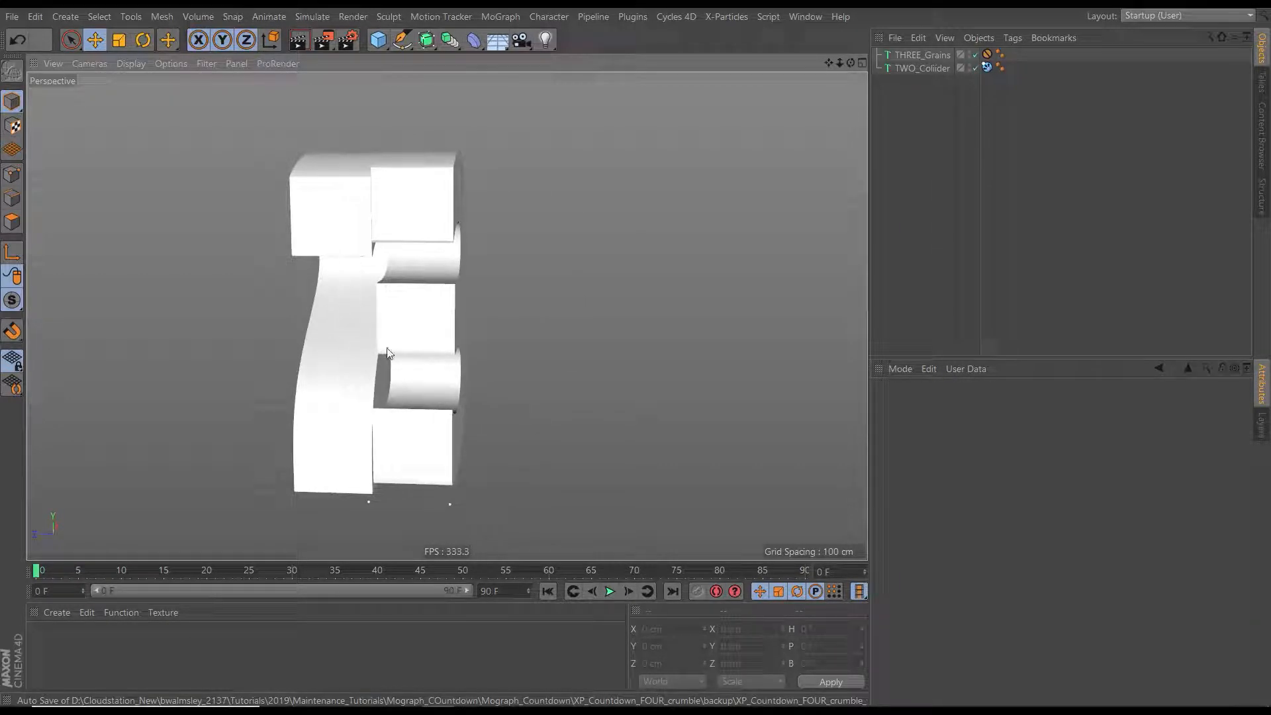
mouse_move(349, 266)
left_mouse_down("alt")
mouse_move(406, 331)
mouse_move(224, 329)
left_mouse_up("alt")
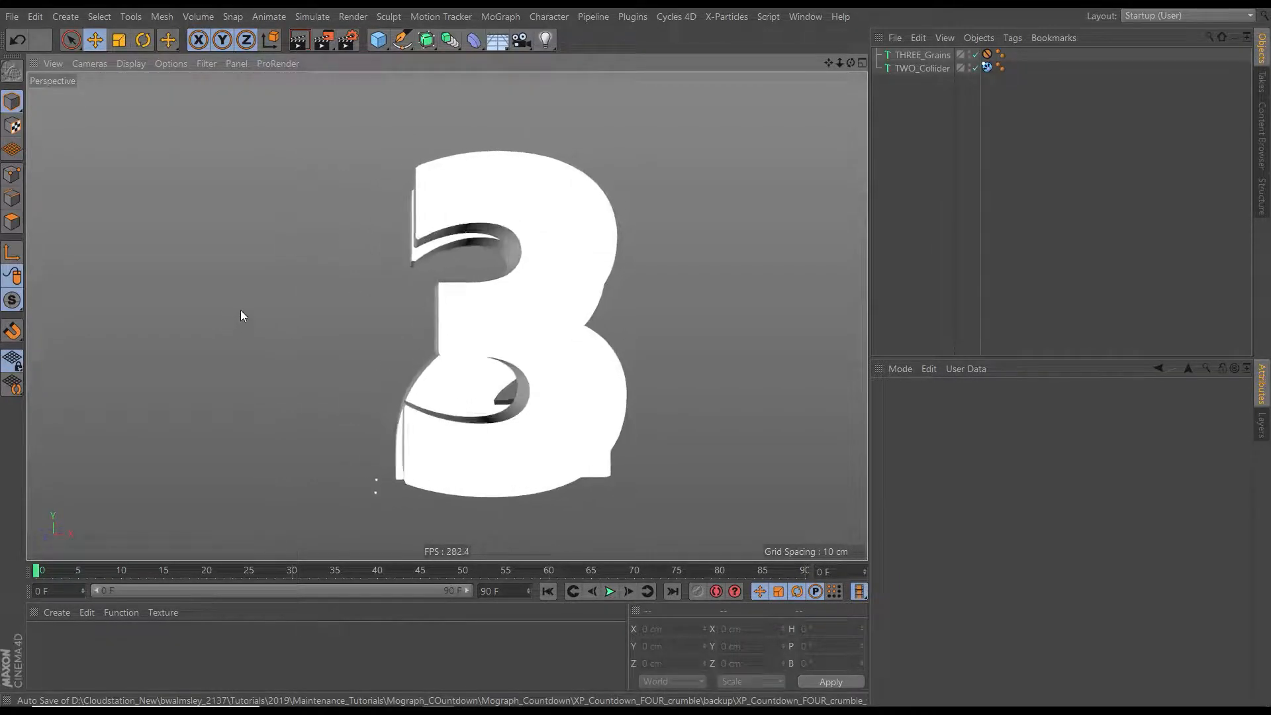
Examine how the number 3 and the number 2 overlap from the front and from an angle
middle_click_drag(488, 312, 449, 326, "alt")
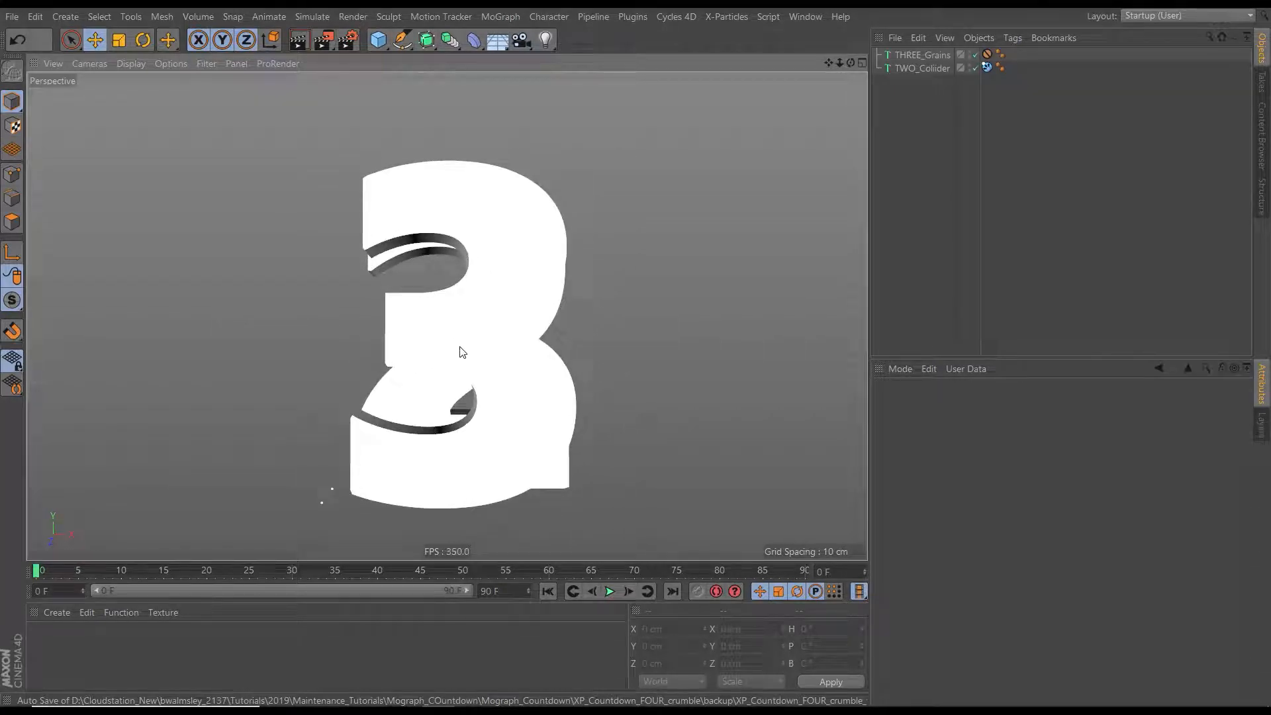
right_click_drag(459, 346, 433, 346, "alt")
middle_click_drag(433, 346, 423, 336, "alt")
right_click_drag(429, 320, 446, 323, "alt")
middle_click_drag(445, 329, 444, 338, "alt")
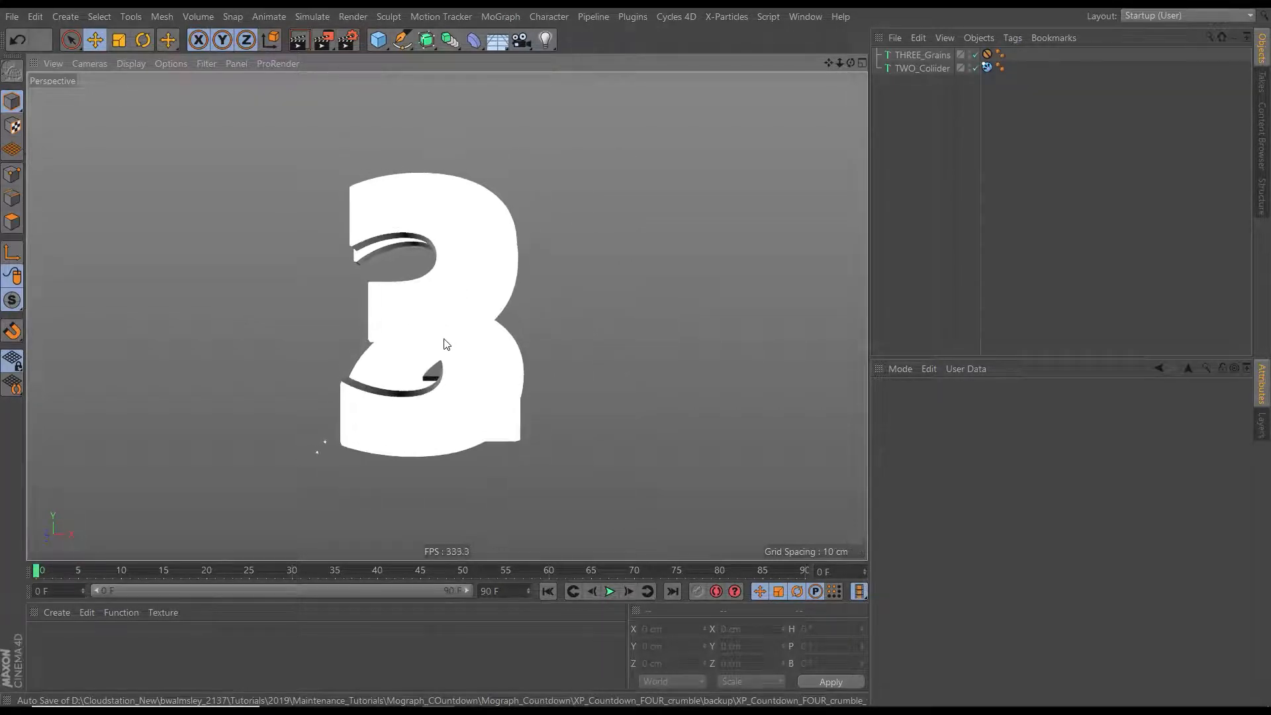
right_click_drag(444, 338, 443, 334, "alt")
middle_click_drag(442, 333, 445, 339, "alt")
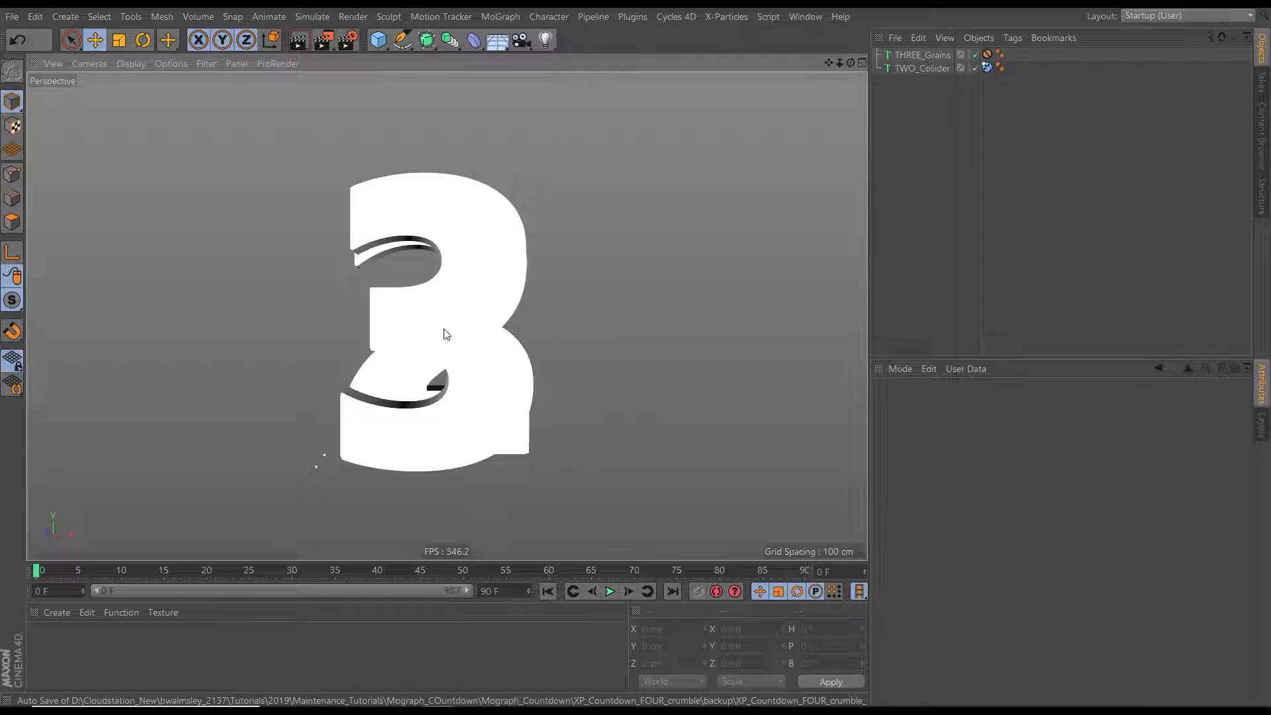
mouse_move(430, 319)
left_mouse_down("alt")
mouse_move(650, 332)
mouse_move(806, 308)
mouse_move(812, 272)
mouse_move(411, 320)
mouse_move(445, 348)
mouse_move(435, 337)
mouse_move(471, 306)
mouse_move(484, 325)
mouse_move(496, 318)
mouse_move(503, 342)
left_mouse_up("alt")
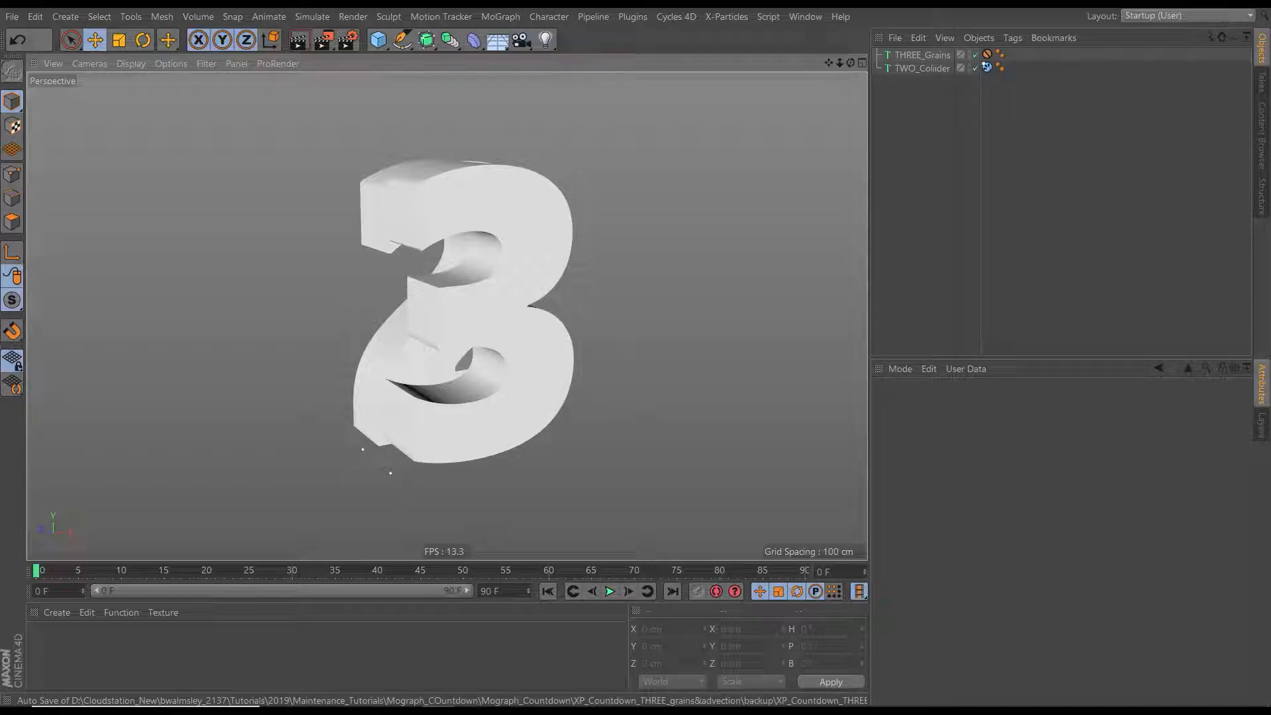
Add an X-Particles system object and turn off its Icon in Viewport option
left_click(726, 17)
left_click(755, 80)
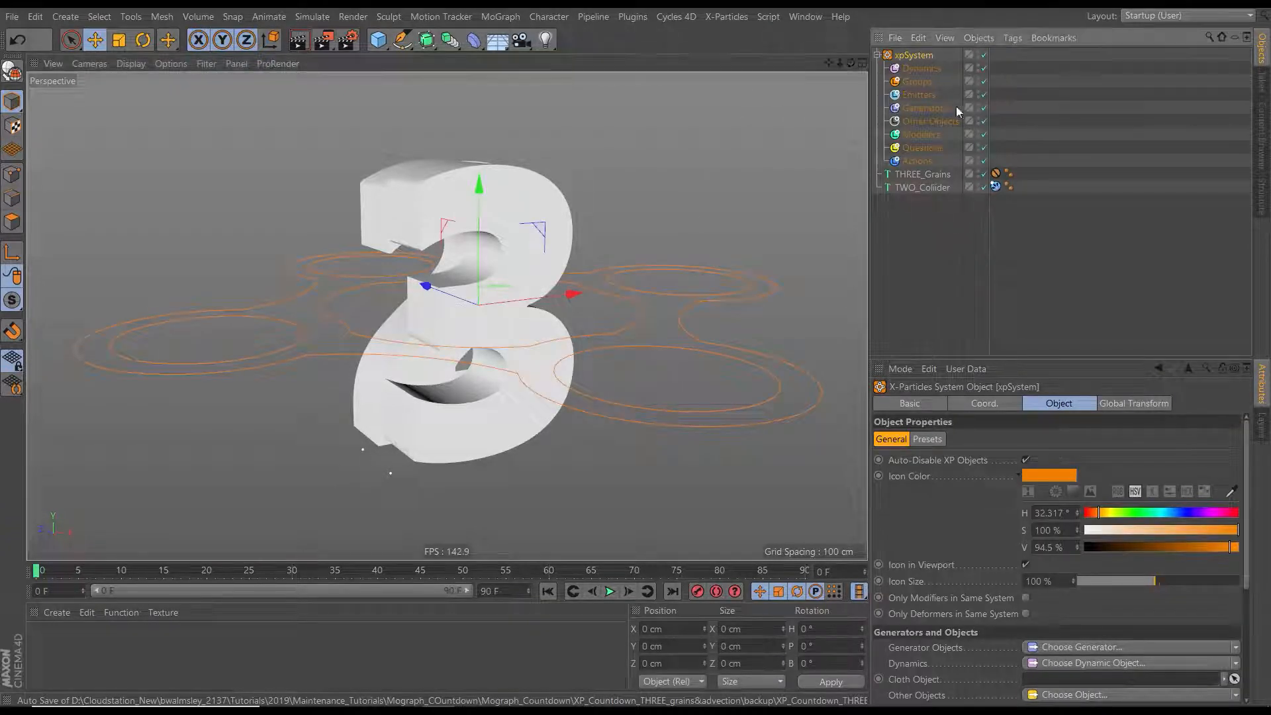
left_click(1025, 564)
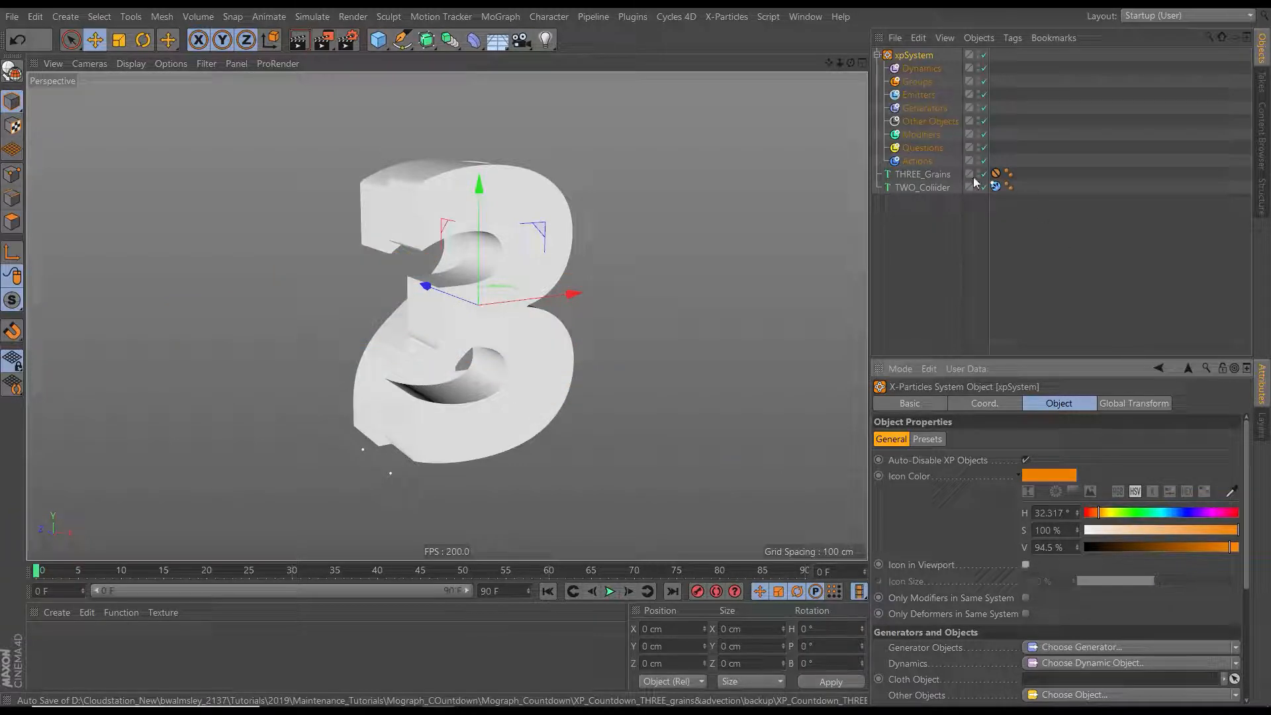
Create an emitter in the system's Emitters folder and name it xpEmitter_Grains
left_click(925, 96)
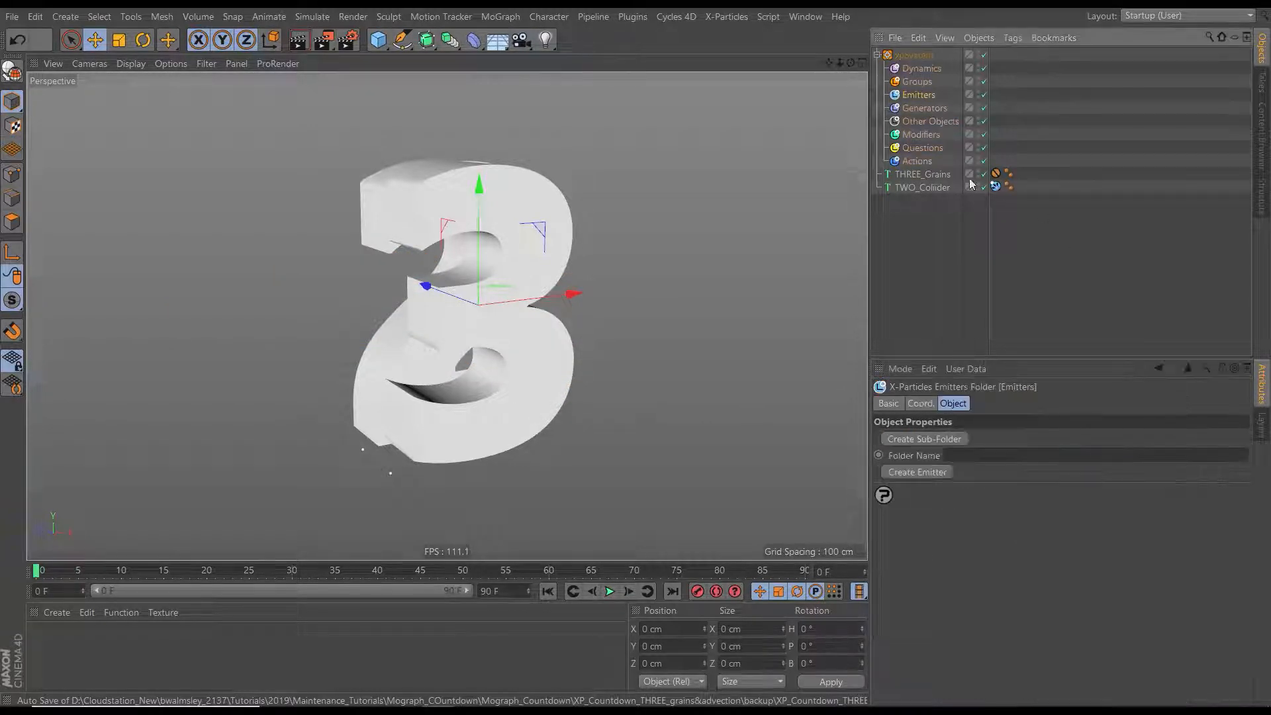
left_click(917, 472)
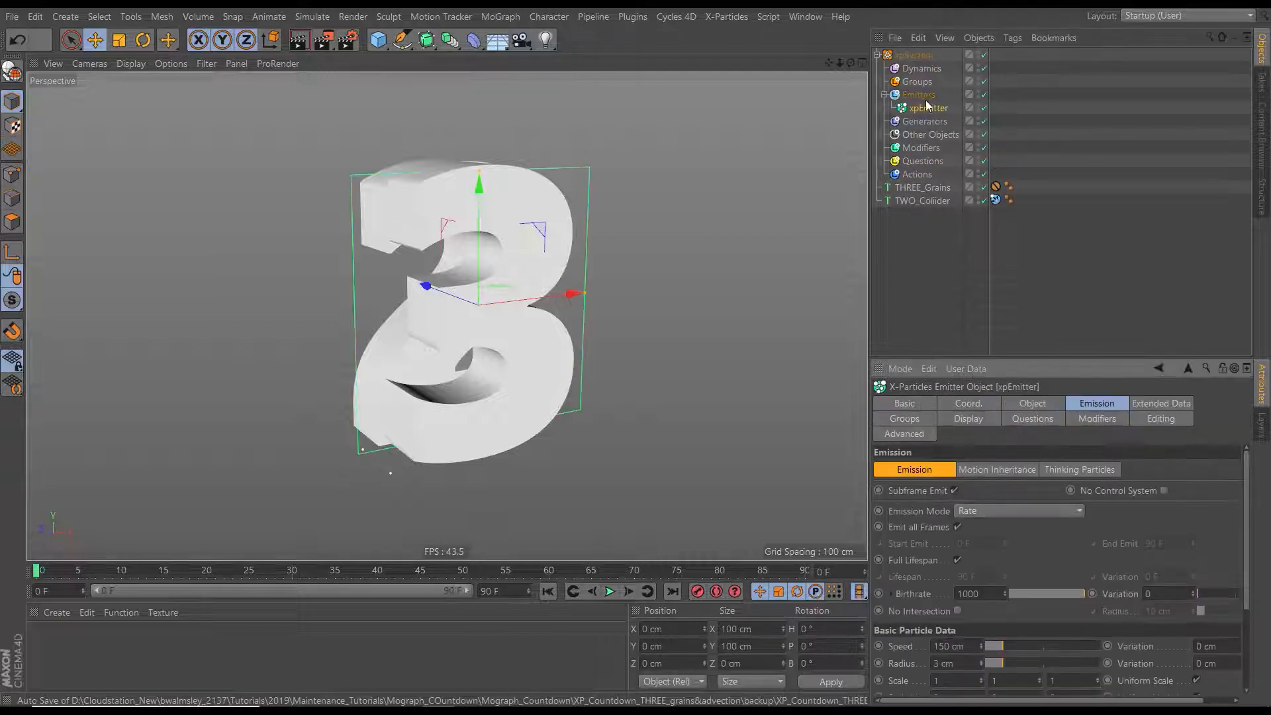
left_click(919, 402)
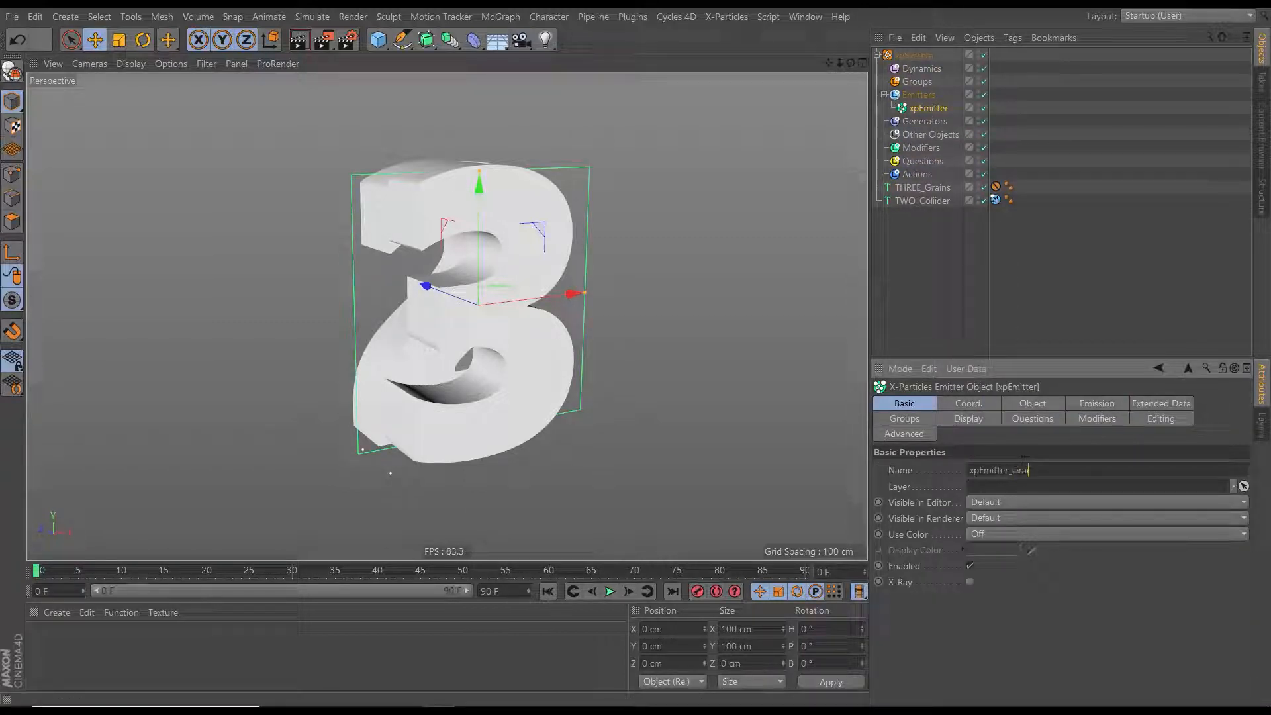
type("ins")
left_click(936, 274)
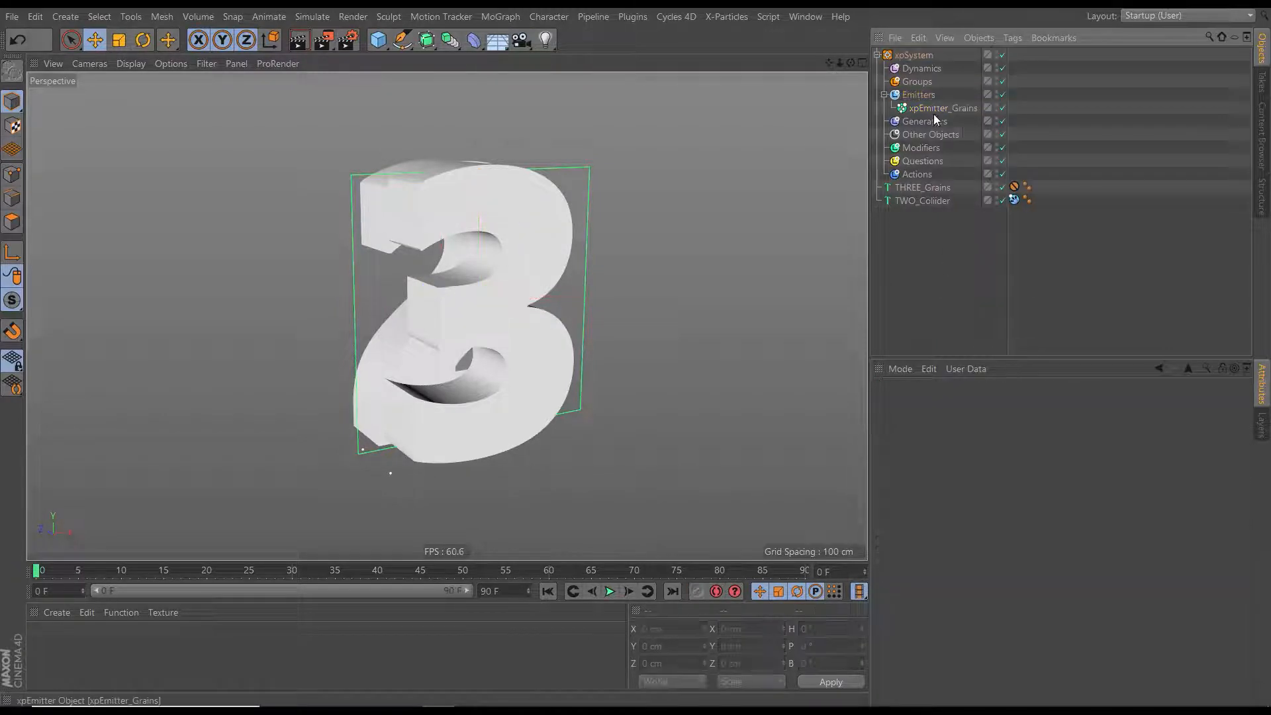
Set the Editor Display of xpEmitter_Grains to Circle (Filled)
left_click(940, 108)
left_click(957, 419)
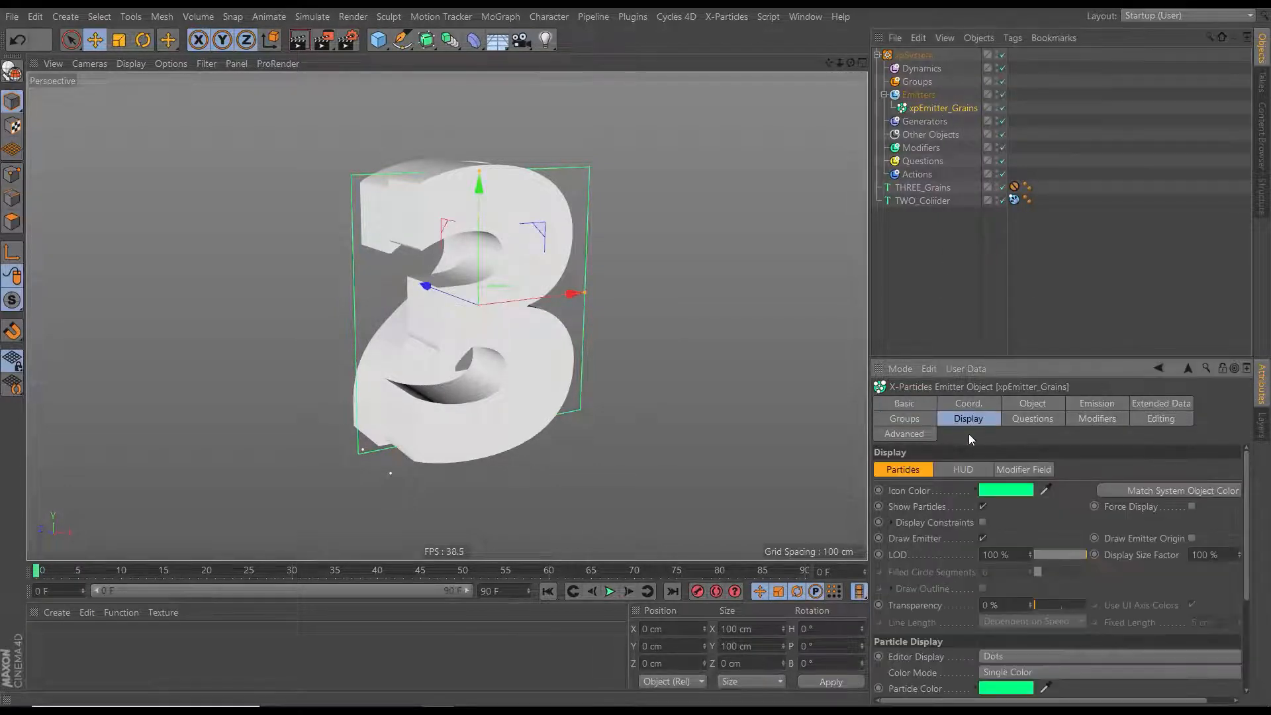
left_click(992, 659)
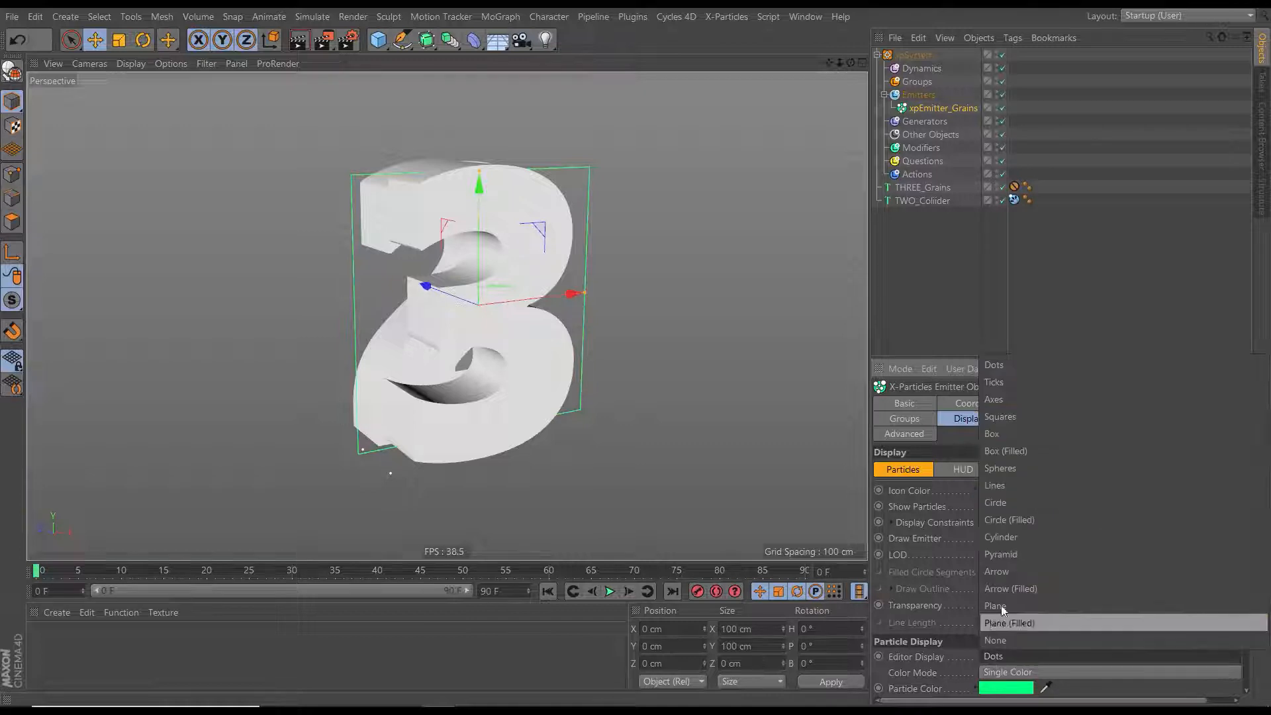
left_click(1004, 521)
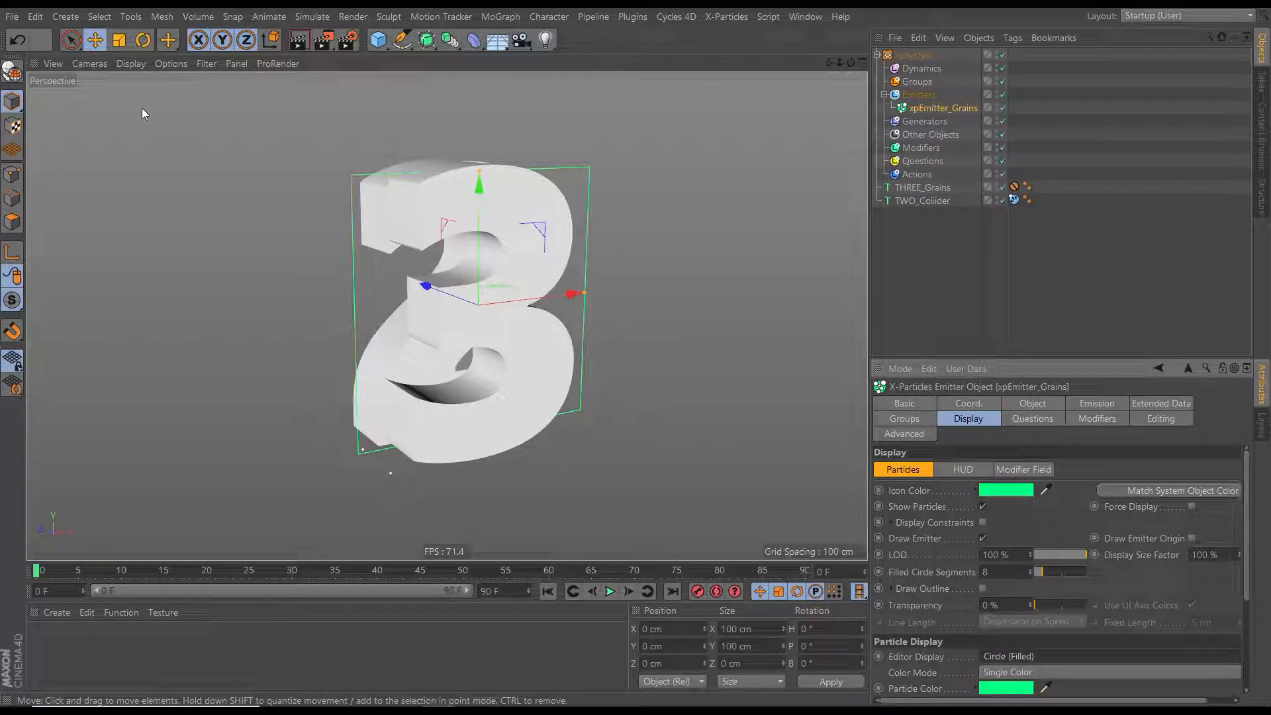
Enable SSAO in the viewport and briefly play the simulation to preview the emitted particles
left_click(174, 63)
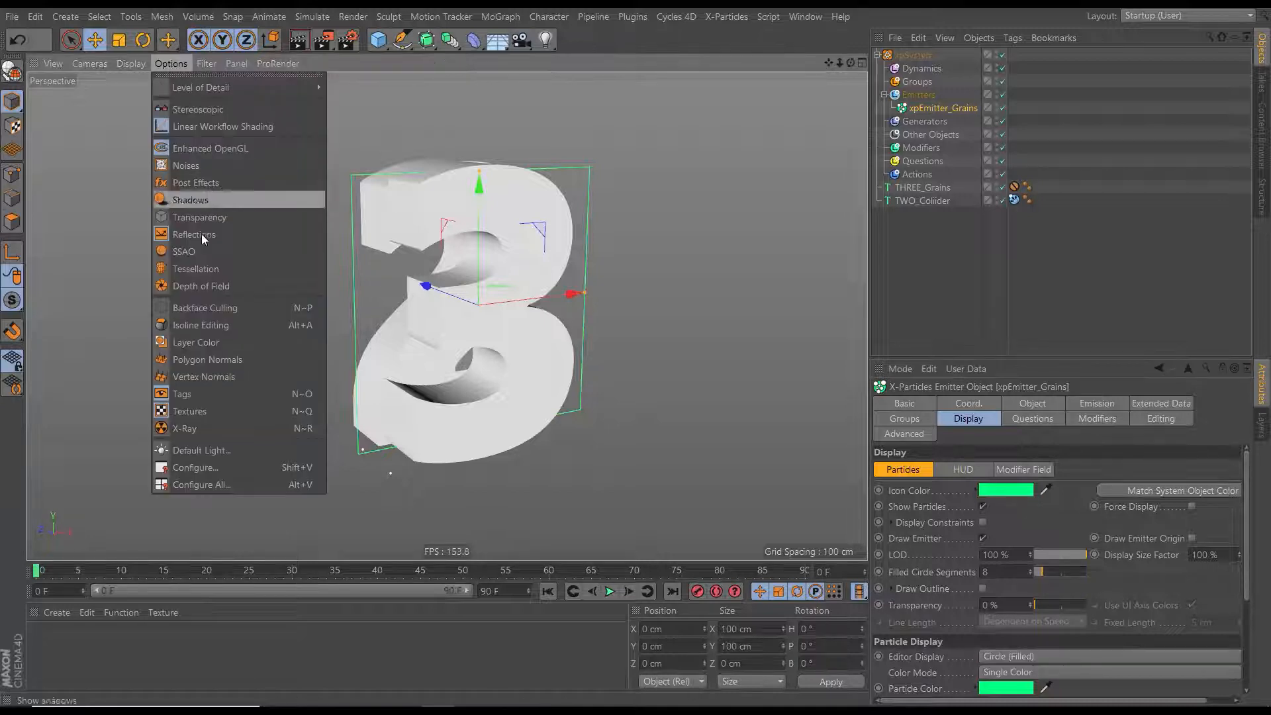
left_click(193, 252)
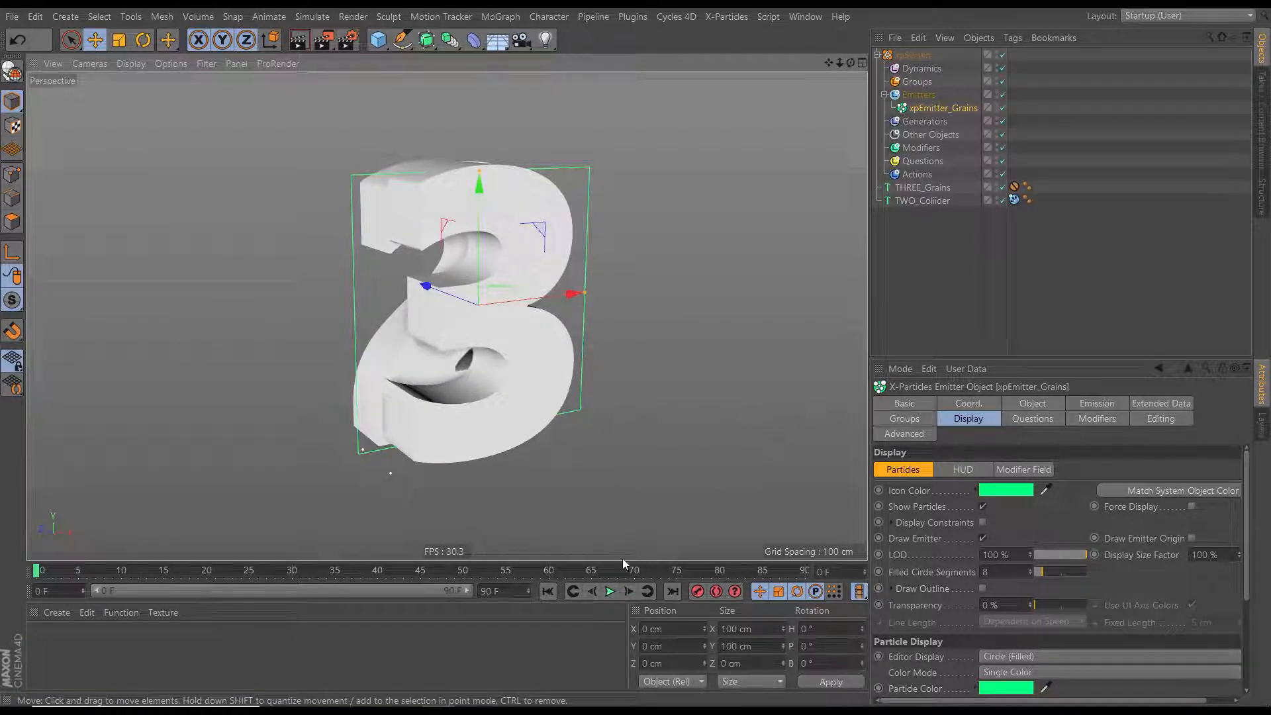
left_click(610, 595)
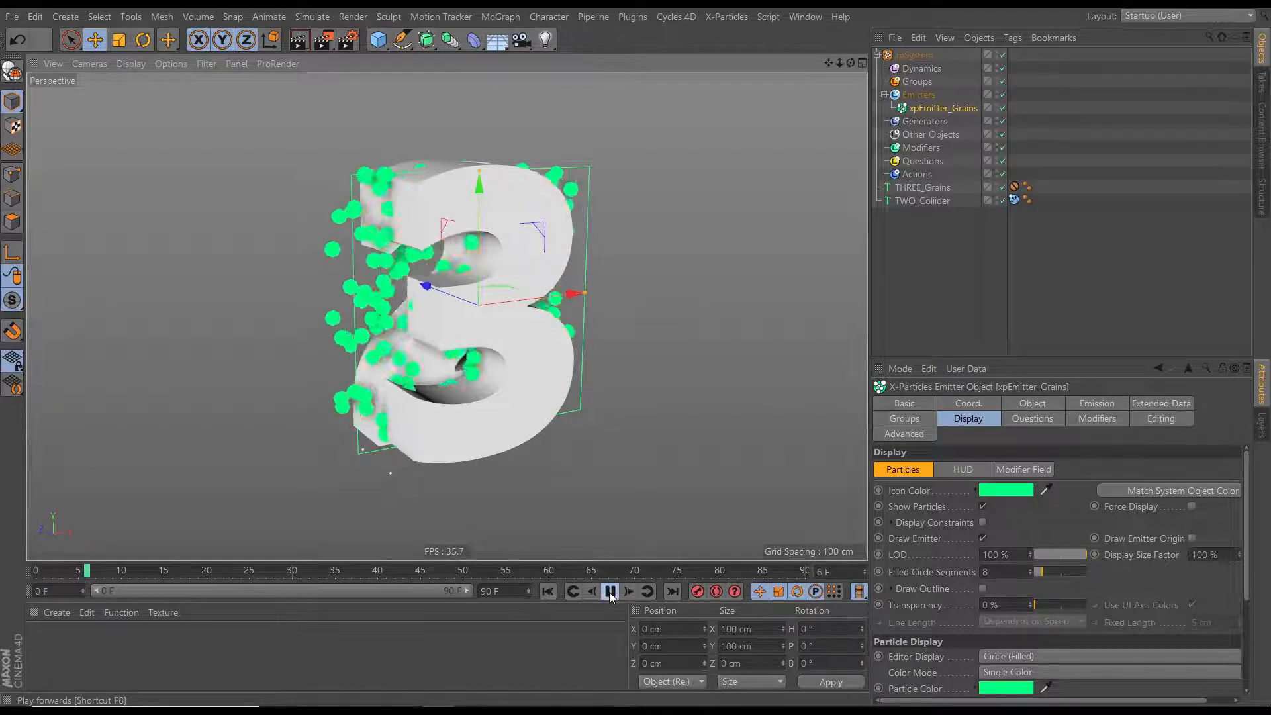
left_click(605, 589)
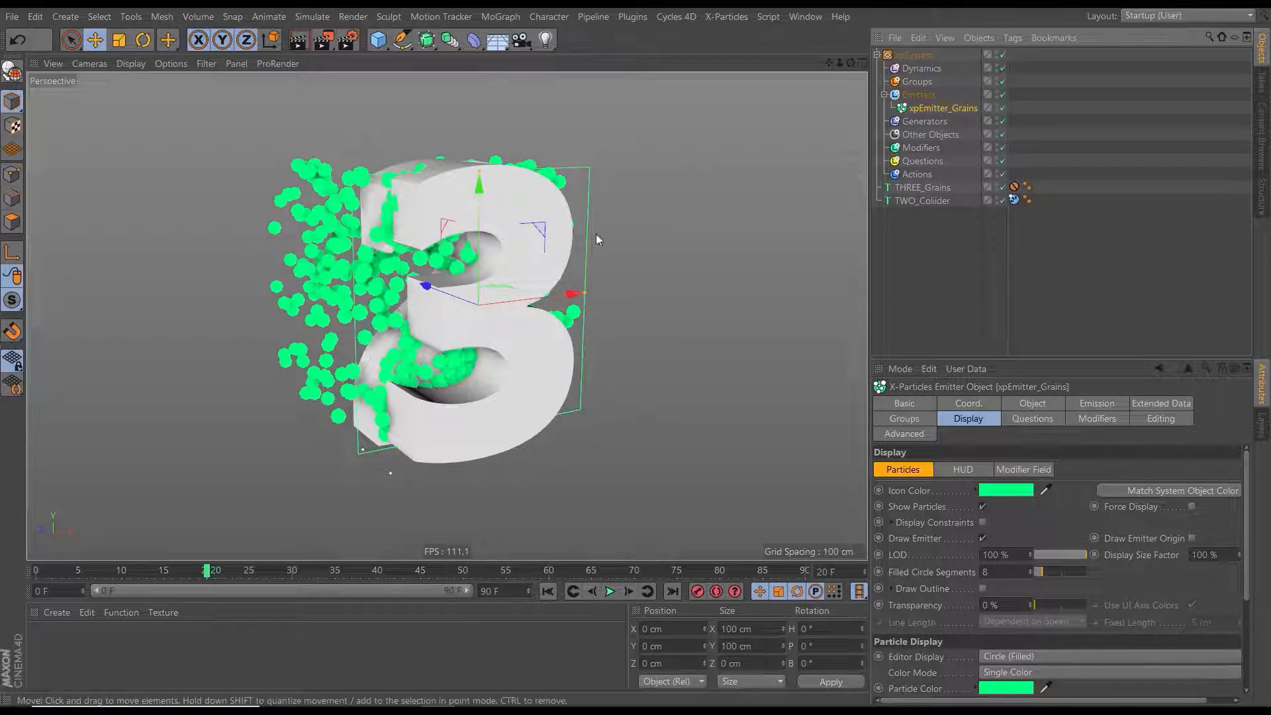
Set the Emitter Shape of xpEmitter_Grains to Object and assign THREE_Grains as its source object
left_click(1031, 405)
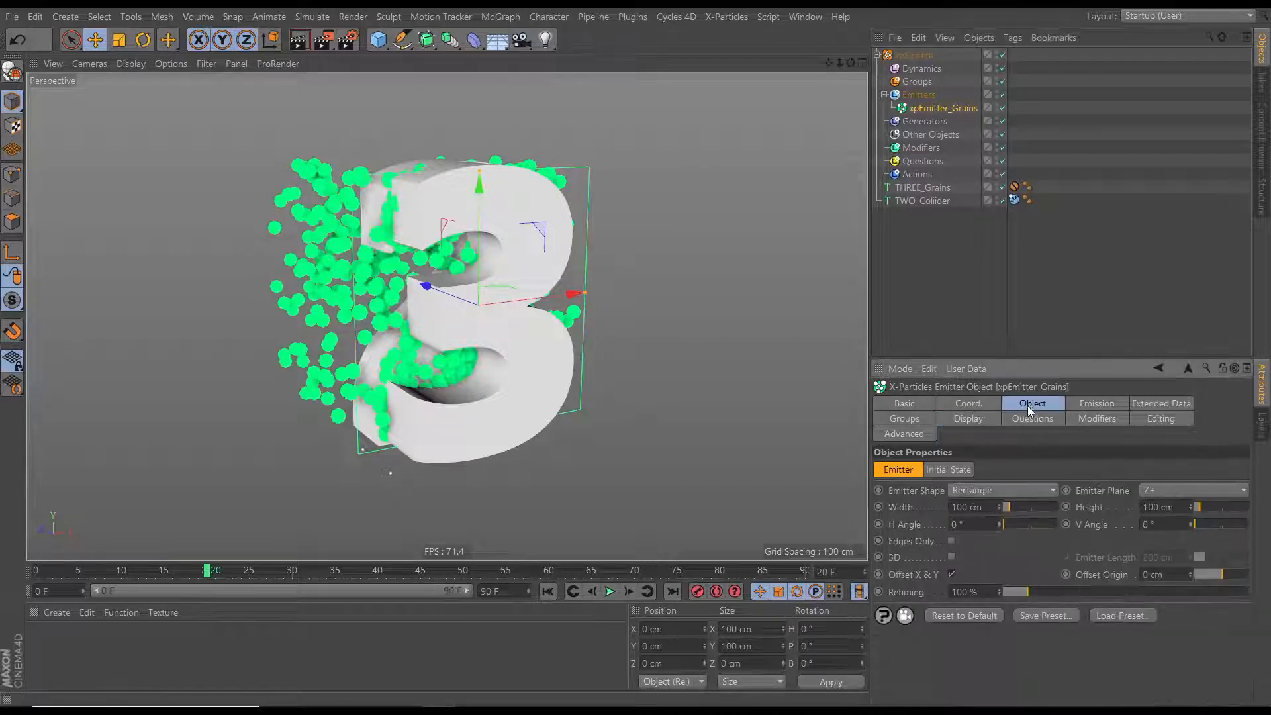
left_click(989, 491)
left_click(967, 632)
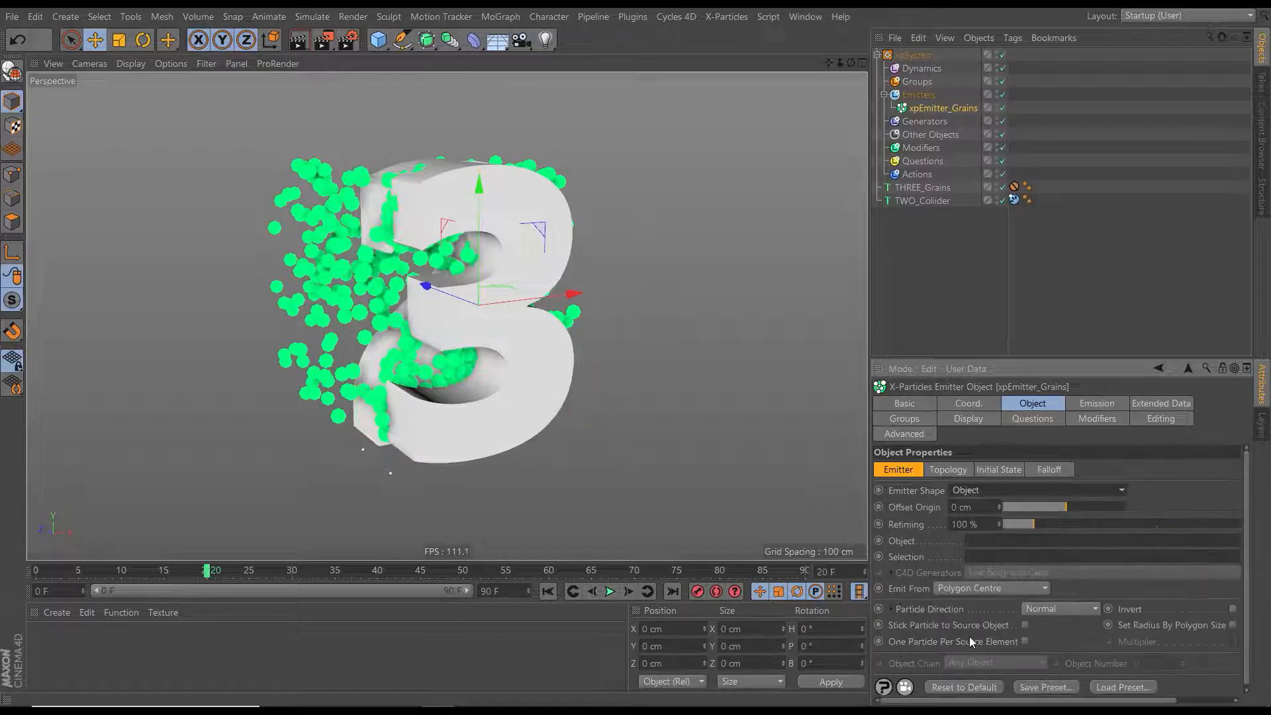
left_click_drag(920, 190, 977, 544)
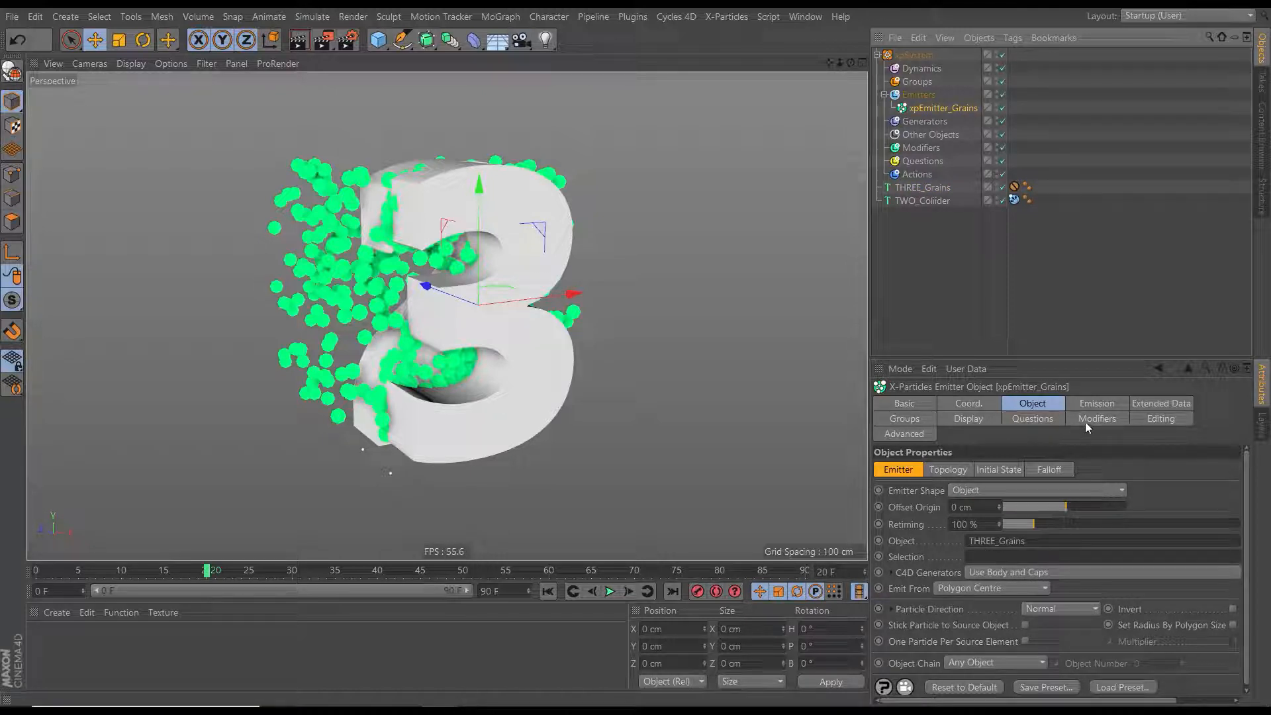
Set the emitter to Hexagonal emission with Emit all Frames off, End Emit at 1 F and Speed at 0 cm
left_click(1091, 404)
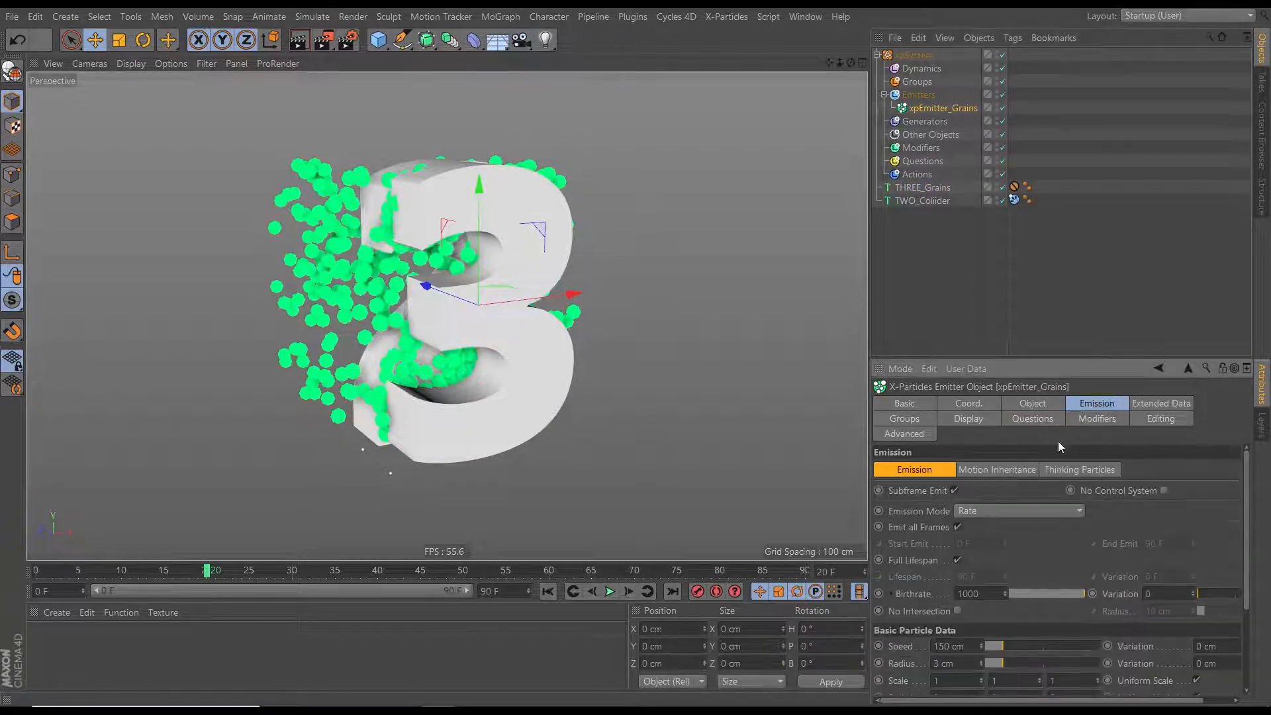
left_click(975, 511)
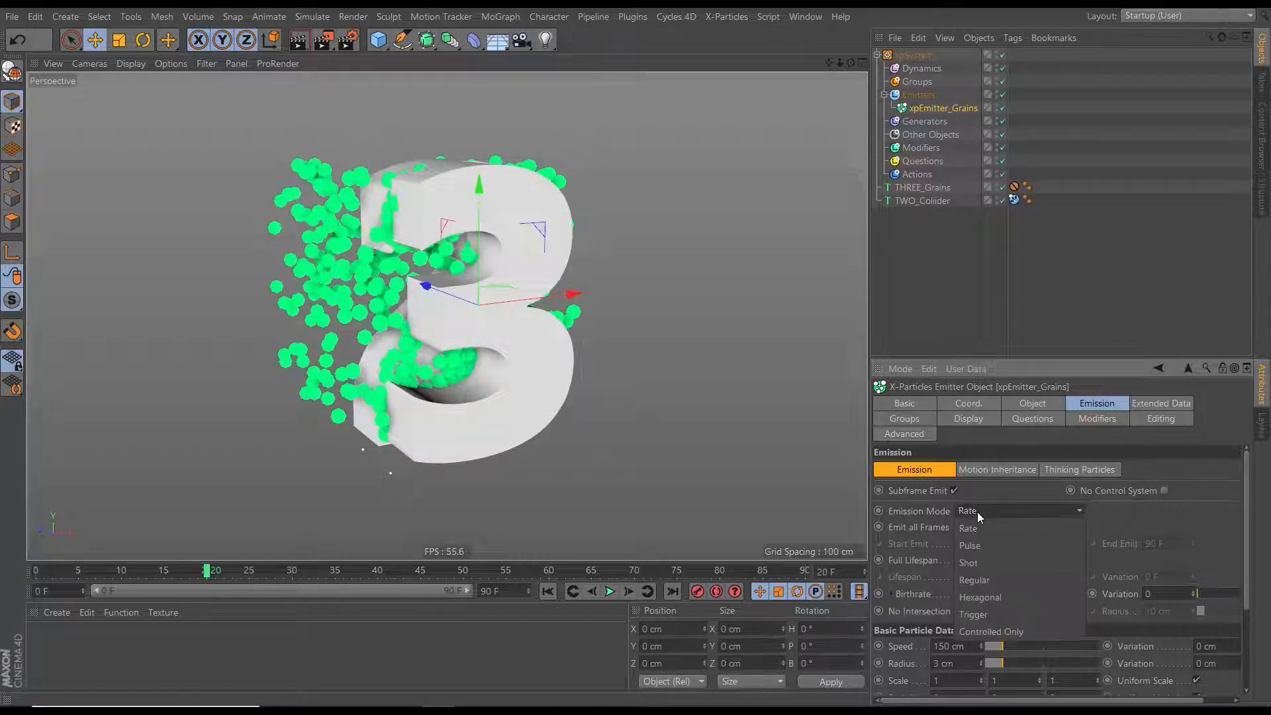
left_click(983, 598)
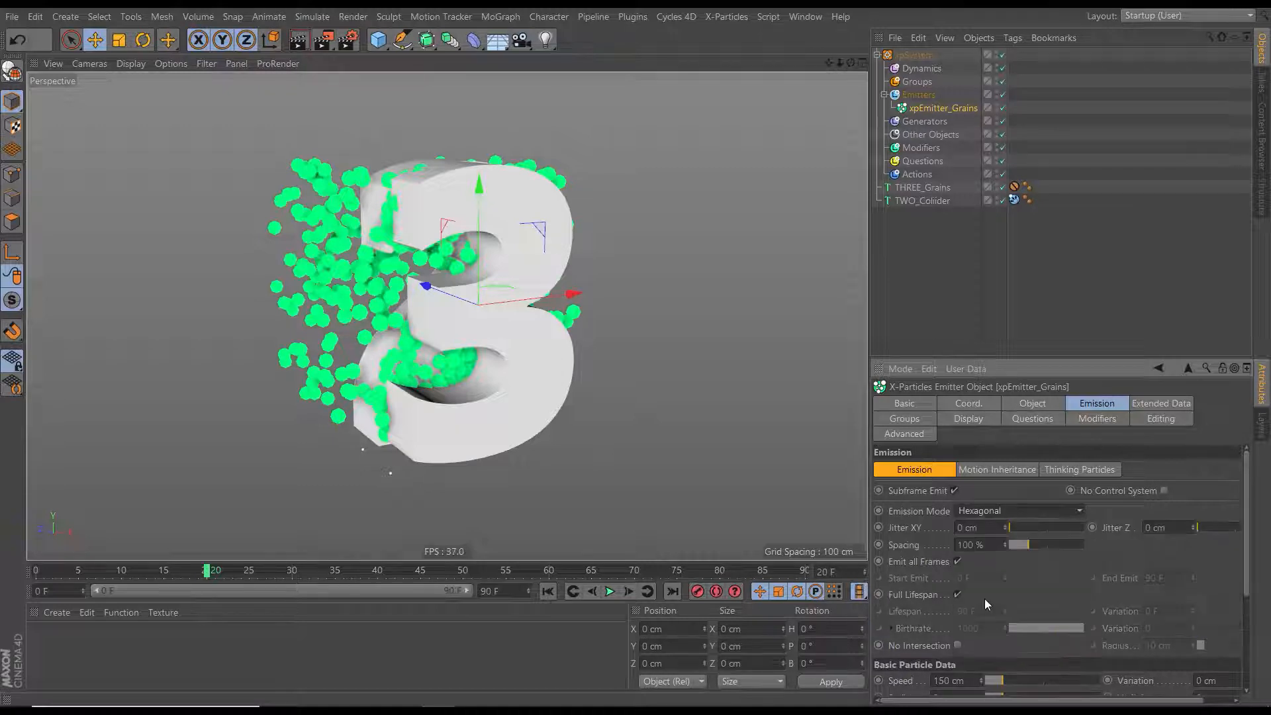
left_click(957, 561)
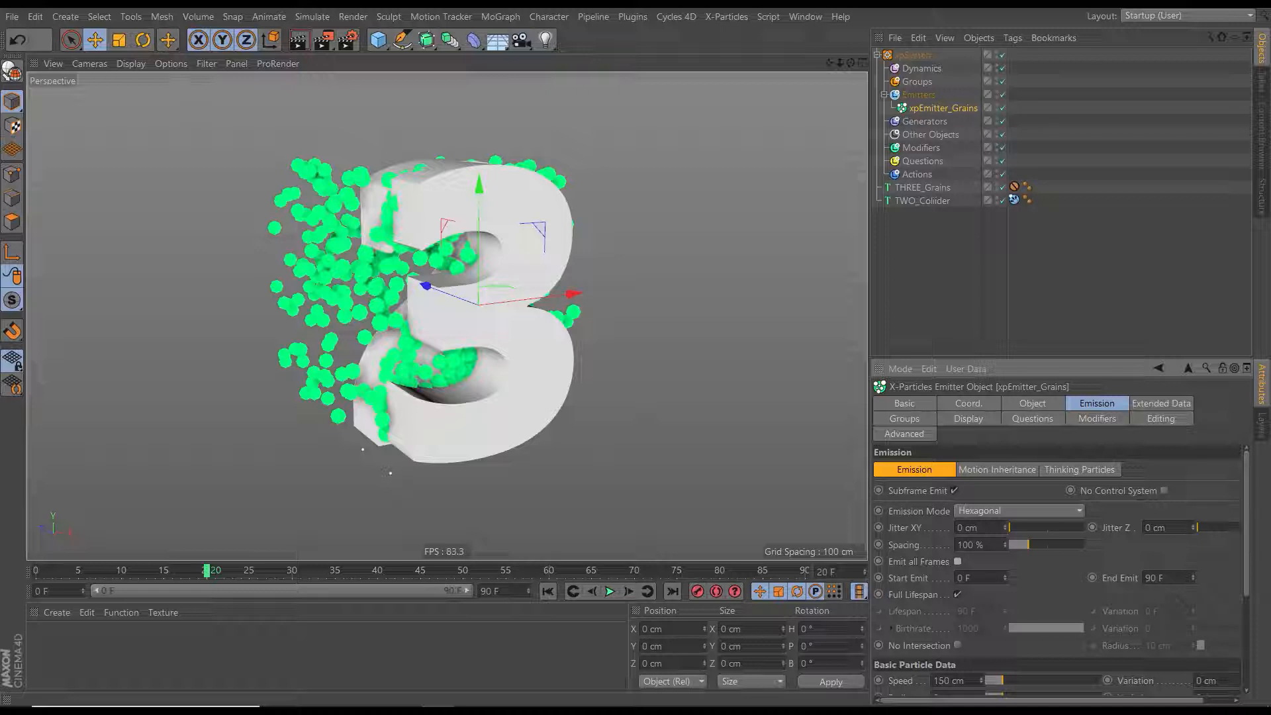
double_click(1149, 579)
key("Return")
left_click_drag(1075, 358, 1079, 190)
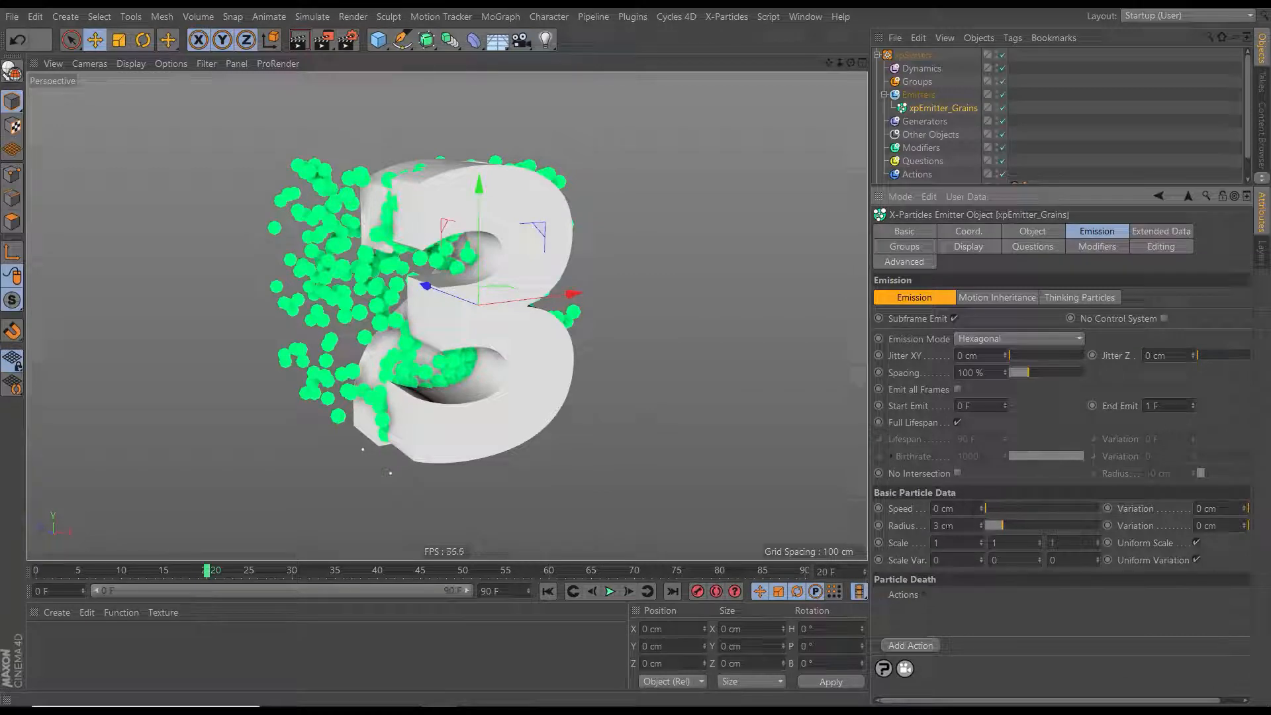
Hide THREE_Grains and TWO_Collider, and advance the simulation from the start to frame 1 to inspect the particle fill
left_click(548, 591)
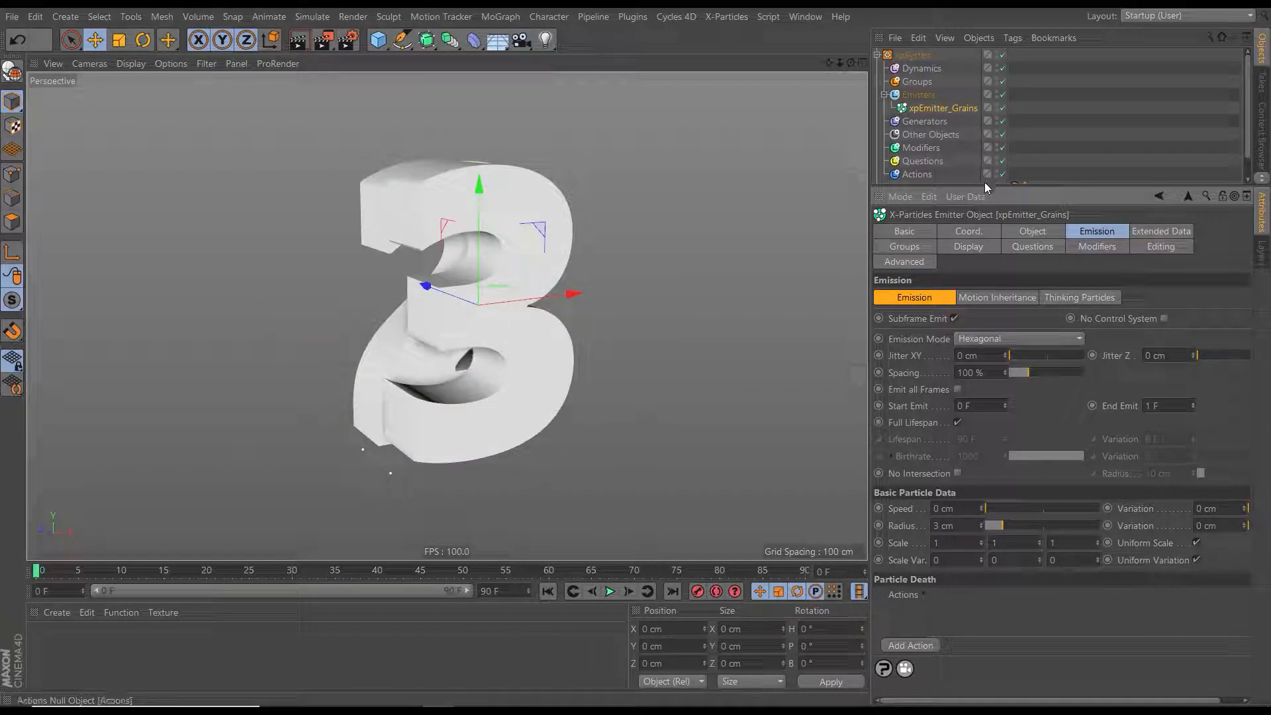
left_click_drag(985, 188, 981, 265)
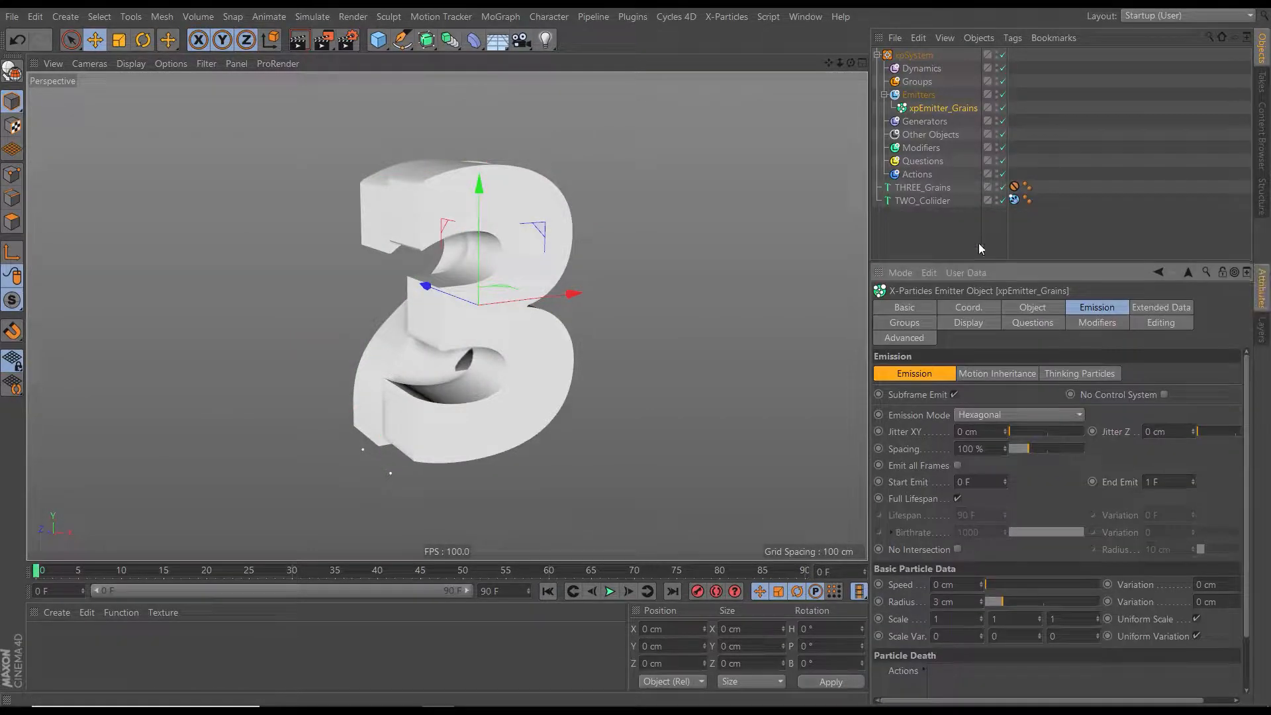
left_click(996, 187)
left_click(996, 200)
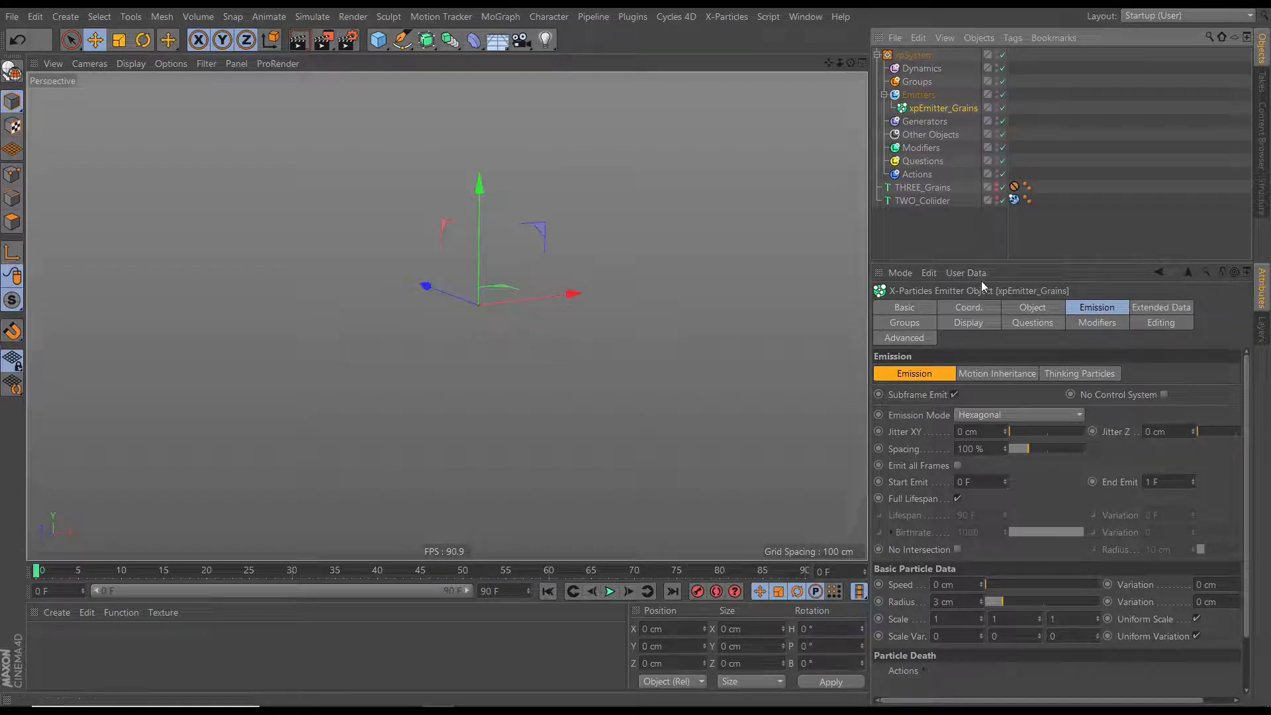
left_click_drag(981, 264, 981, 143)
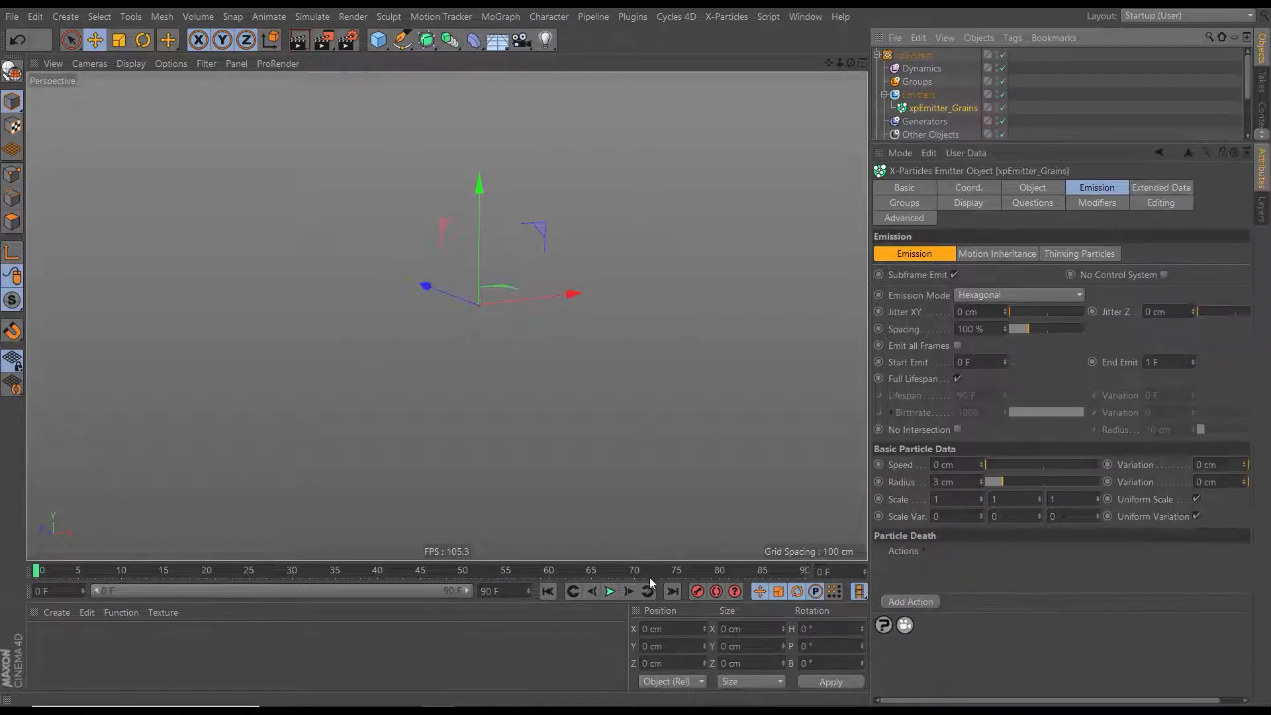
left_click(629, 591)
left_click_drag(522, 332, 544, 355, "alt")
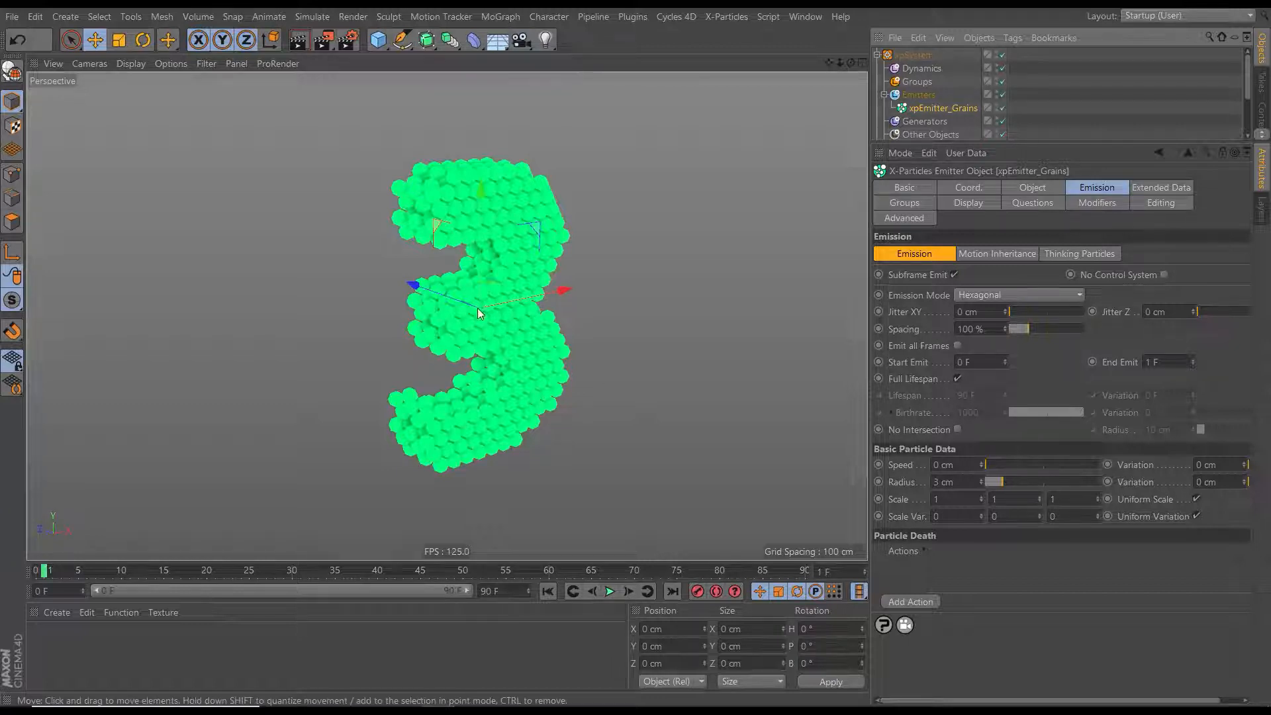
mouse_move(524, 359)
left_mouse_down("alt")
mouse_move(397, 344)
mouse_move(715, 343)
mouse_move(511, 343)
left_mouse_up("alt")
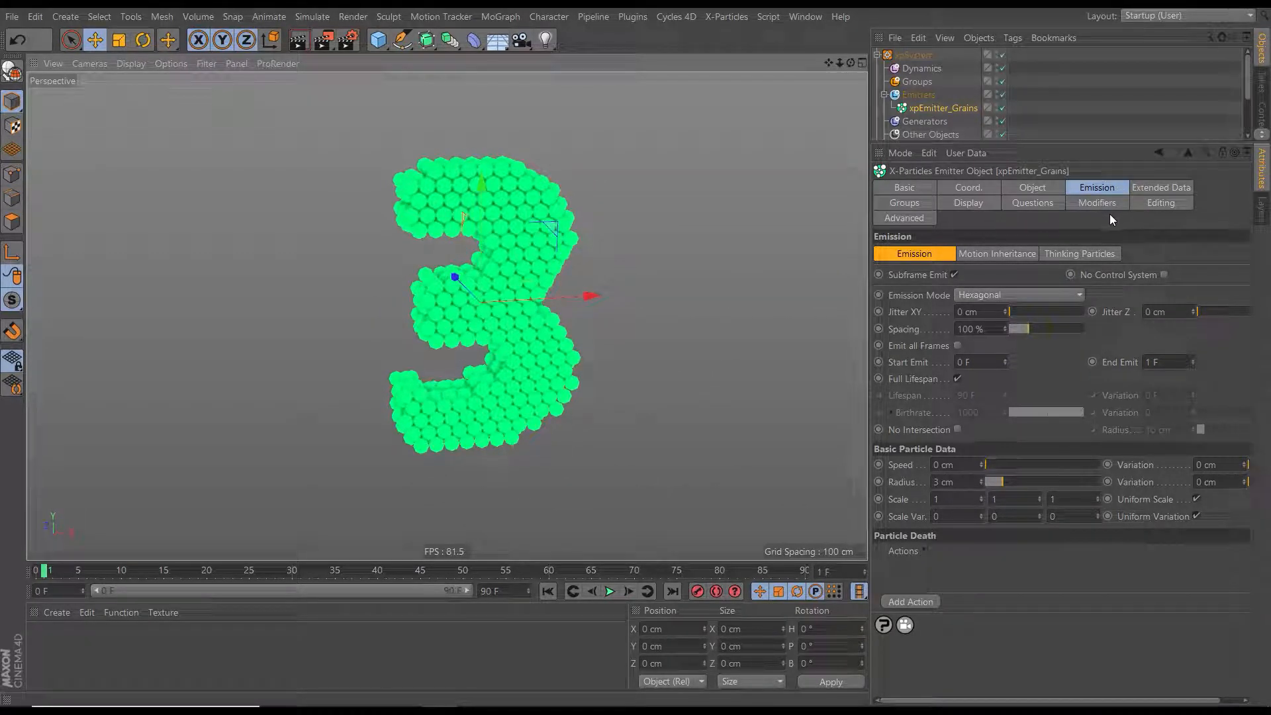
Turn on the HUD display for xpEmitter_Grains to show its live particle count
left_click(975, 204)
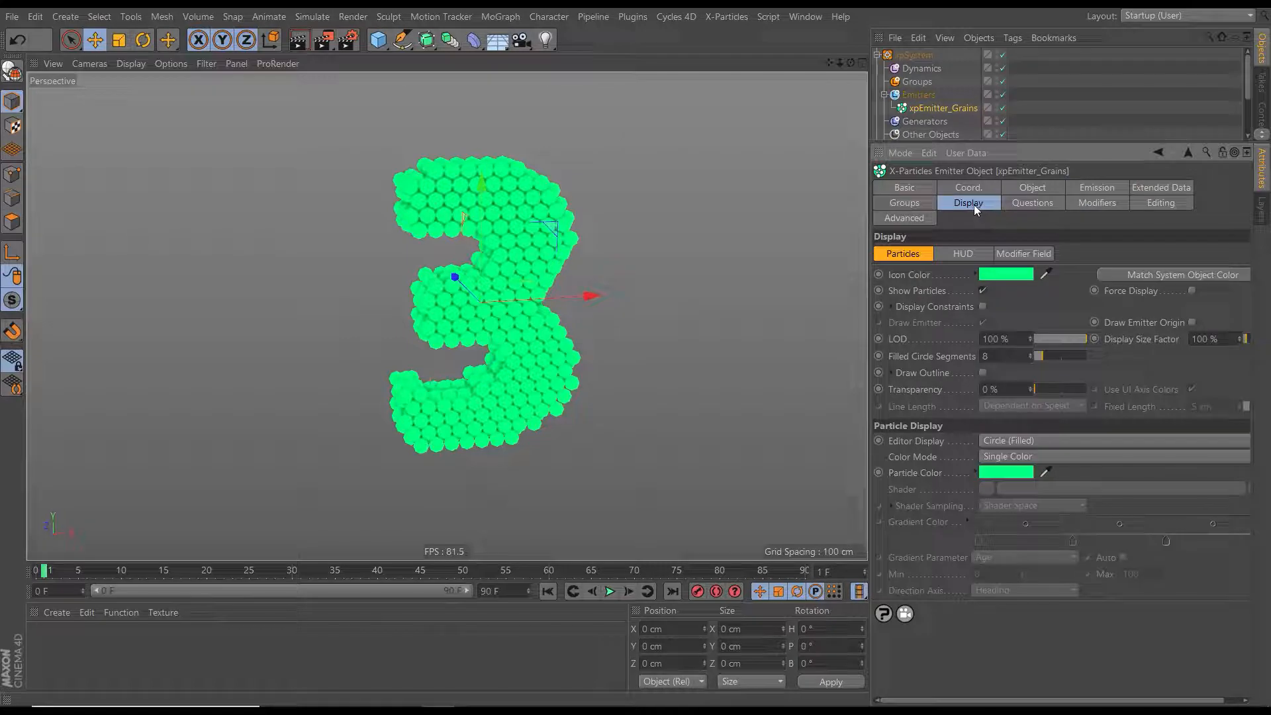
left_click(964, 255)
left_click(983, 274)
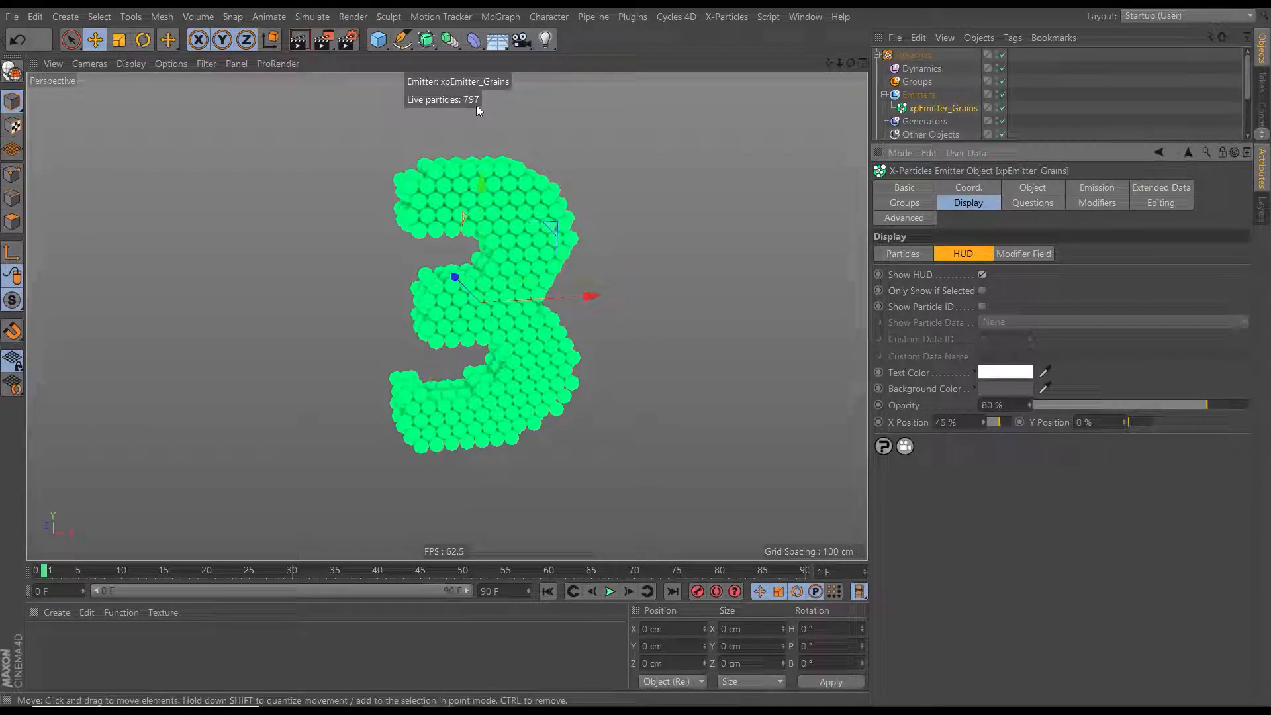
Set the particle Radius of xpEmitter_Grains to 1.5 cm
left_click(1082, 190)
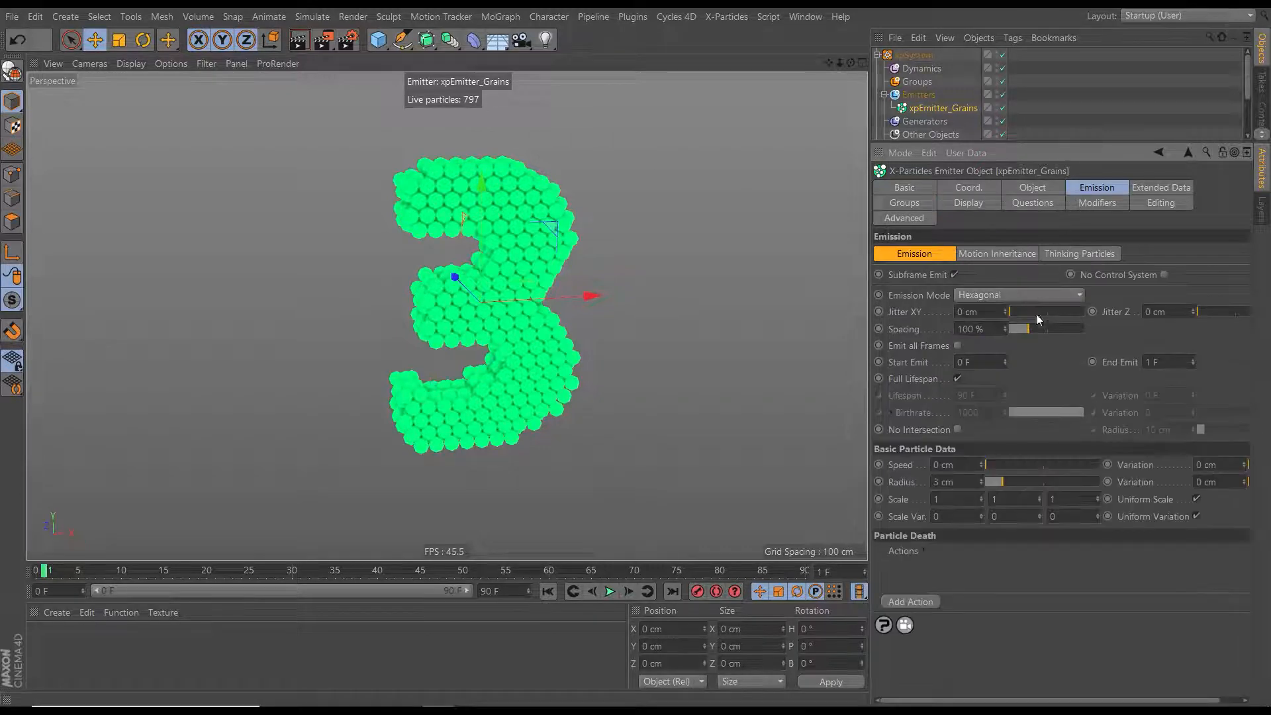
left_click(944, 482)
type("1.5")
key("Return")
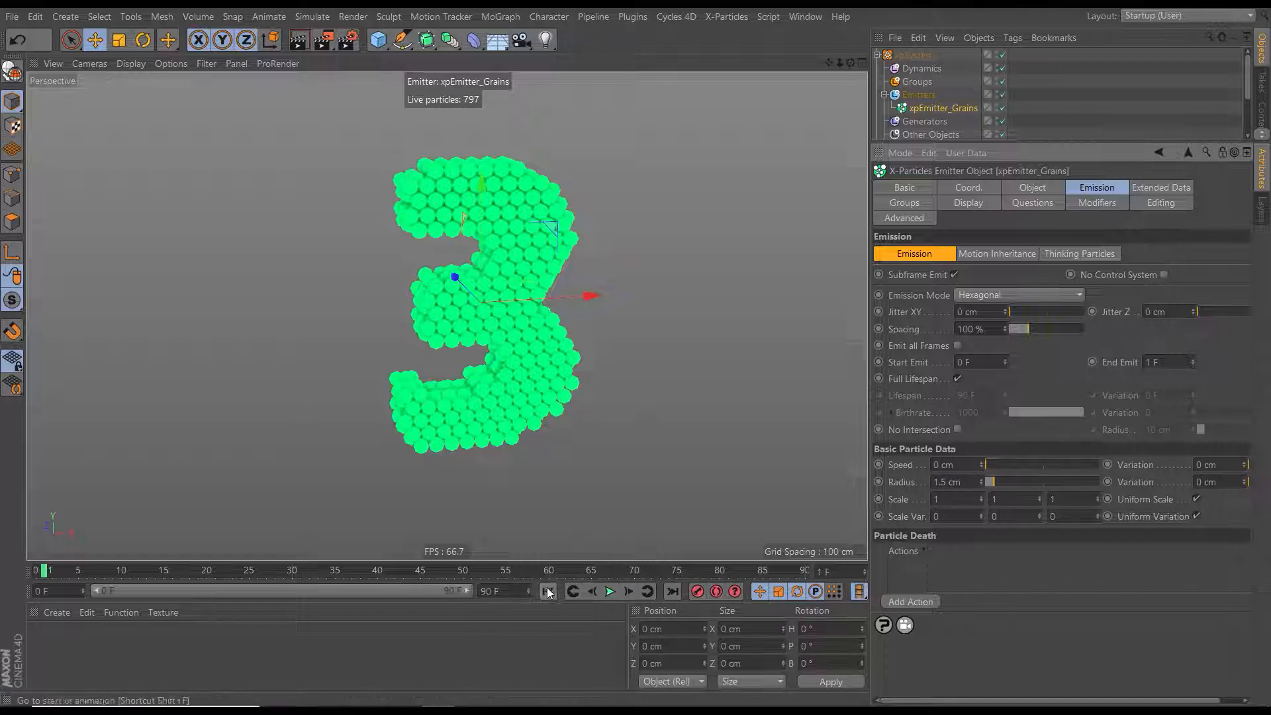
Rerun the simulation from the start to frame 1 and inspect how the smaller particles fill the number 3
left_click(548, 591)
left_click(628, 592)
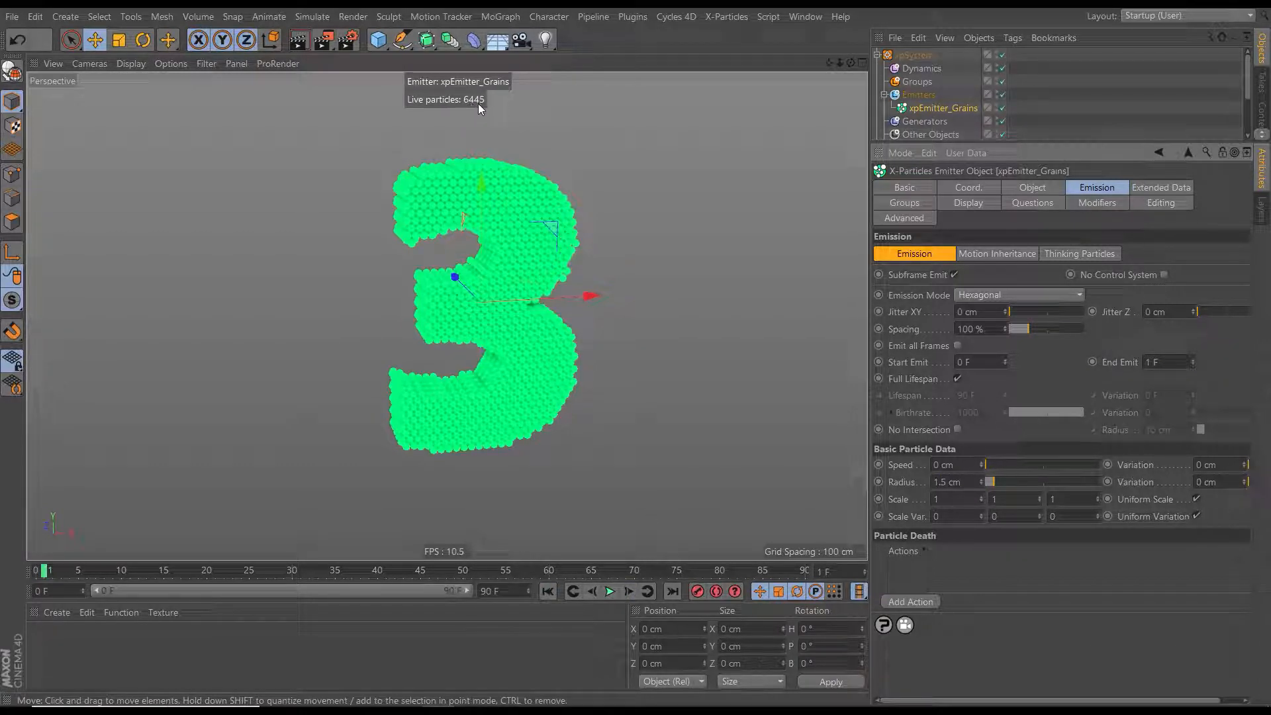
left_click_drag(507, 276, 493, 311, "alt")
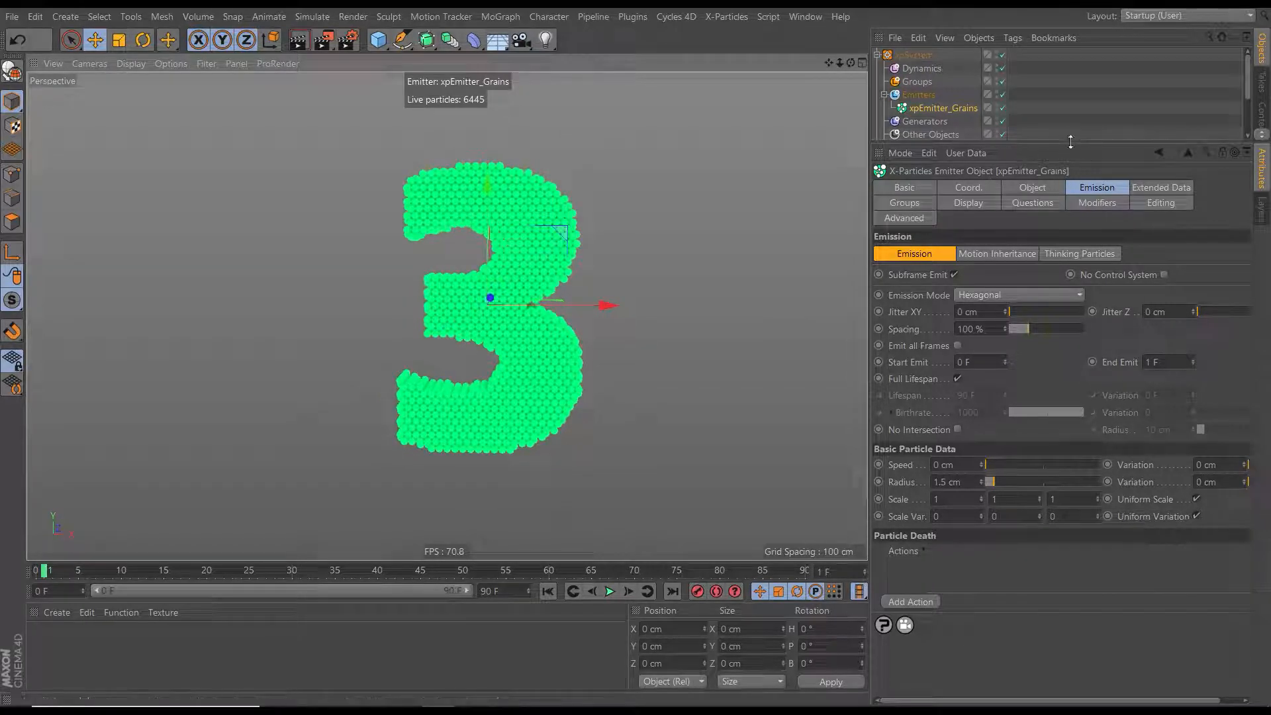
left_click_drag(1061, 142, 1048, 249)
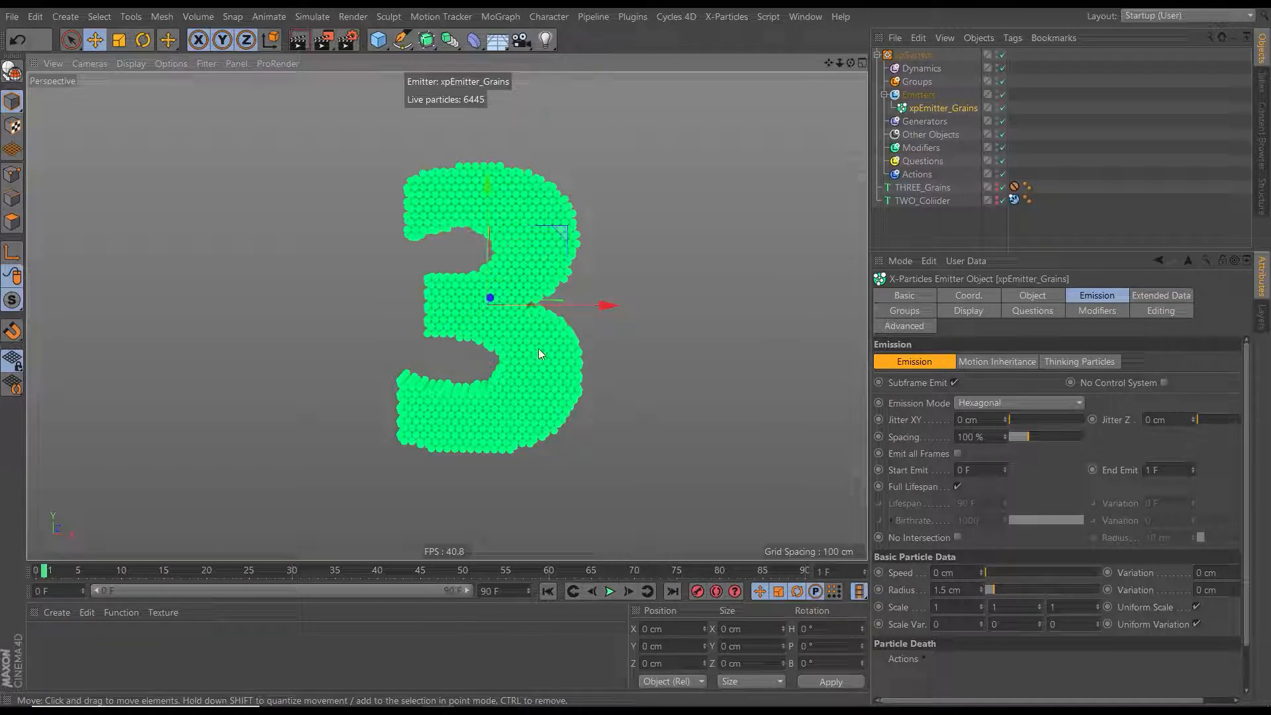
mouse_move(530, 340)
left_mouse_down("alt")
mouse_move(554, 320)
mouse_move(547, 350)
left_mouse_up("alt")
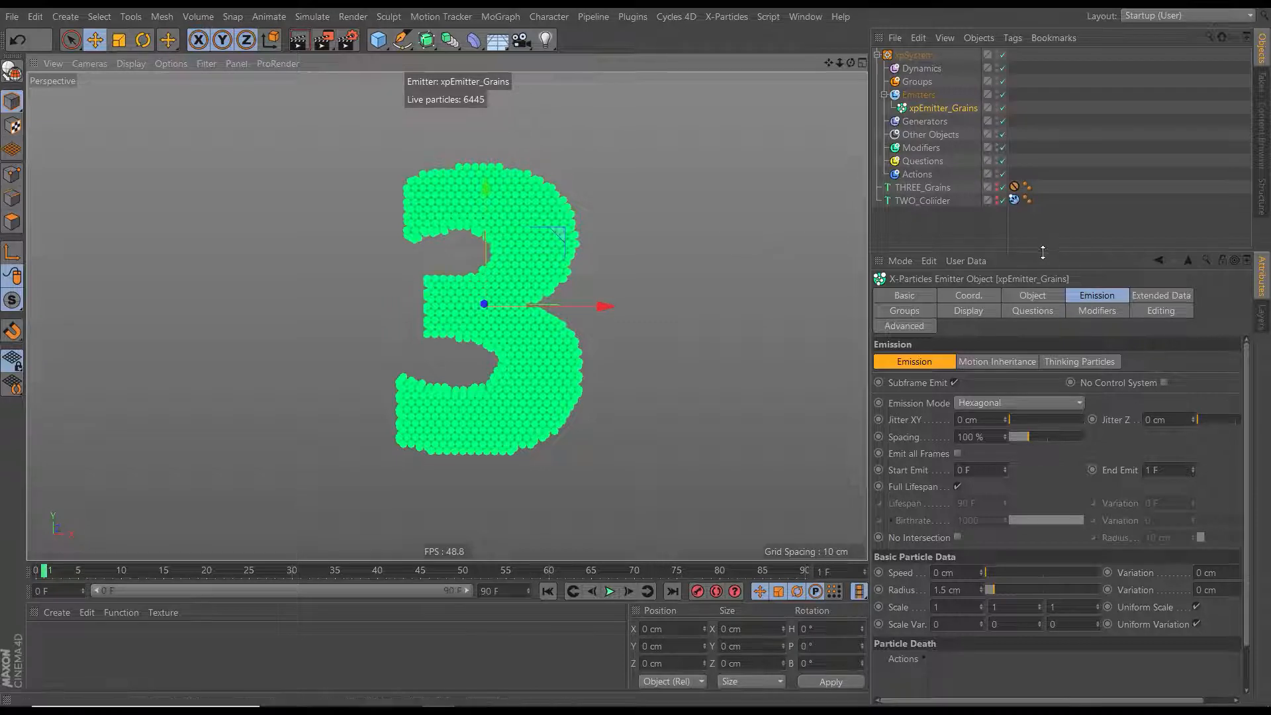
Add an xpFluidFX object to the X-Particles system's Dynamics folder
left_click_drag(1046, 250, 1048, 221)
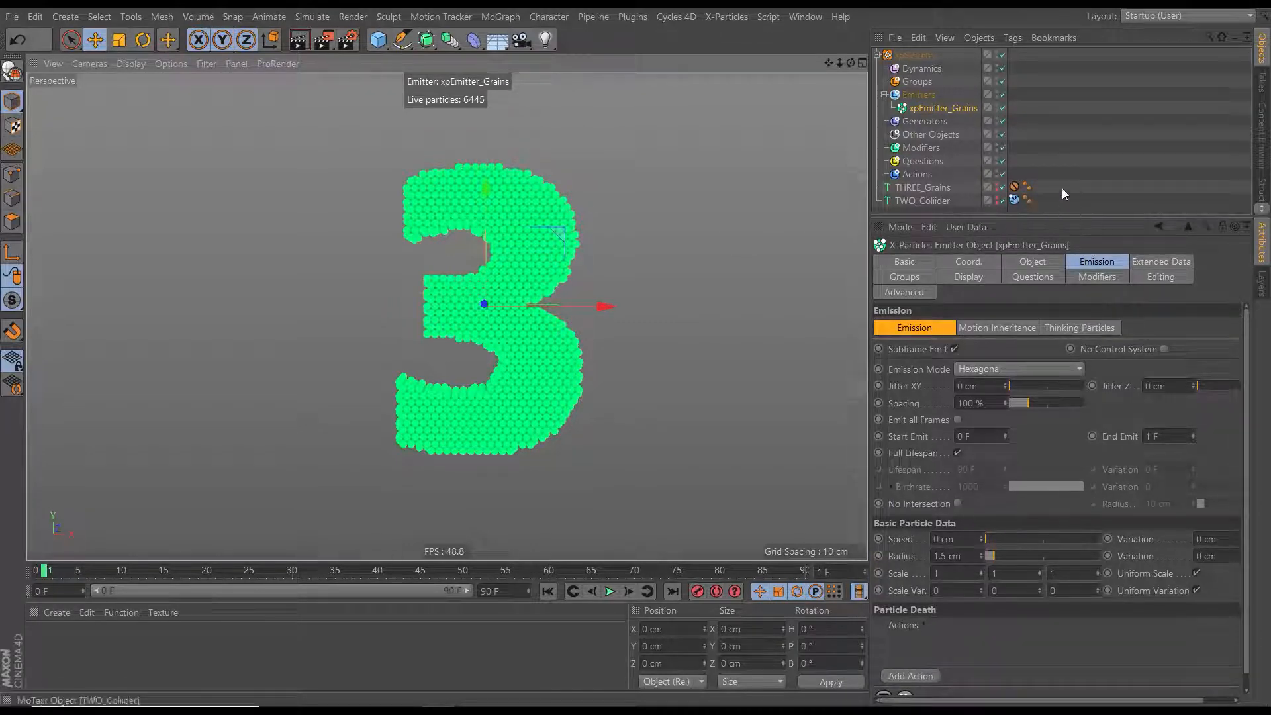
left_click(919, 69)
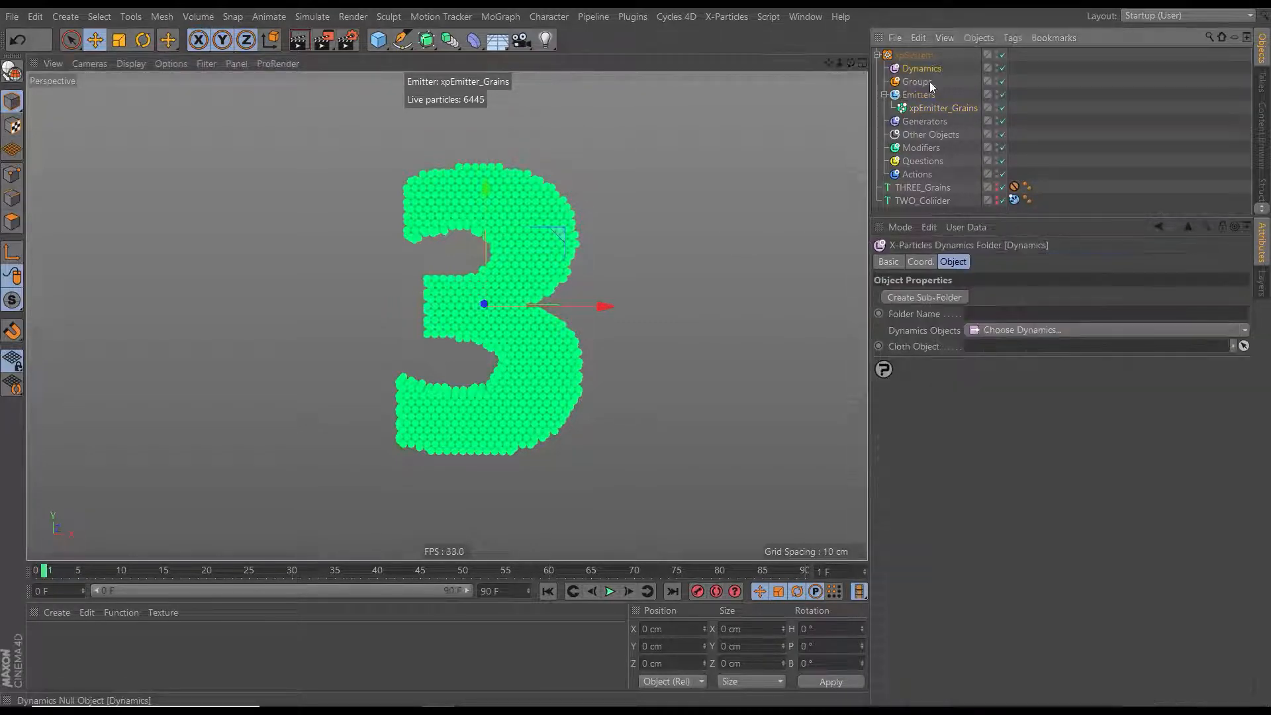
left_click(1244, 330)
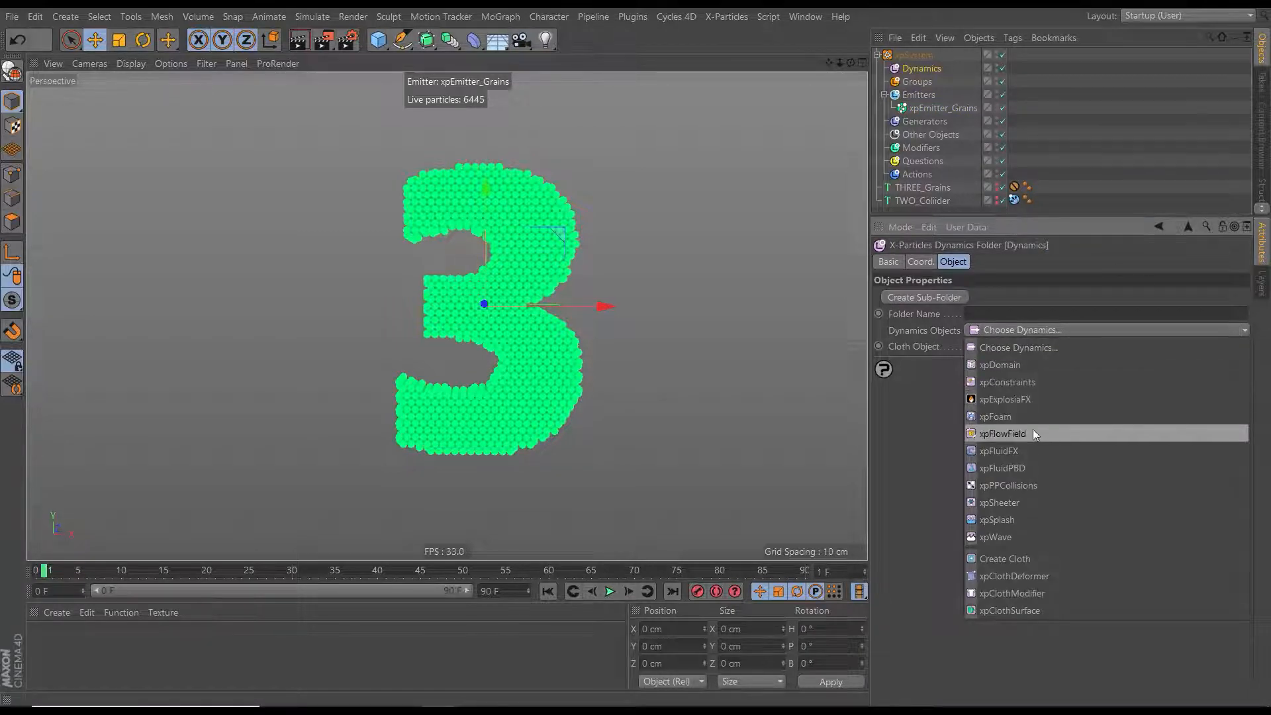
left_click(1014, 450)
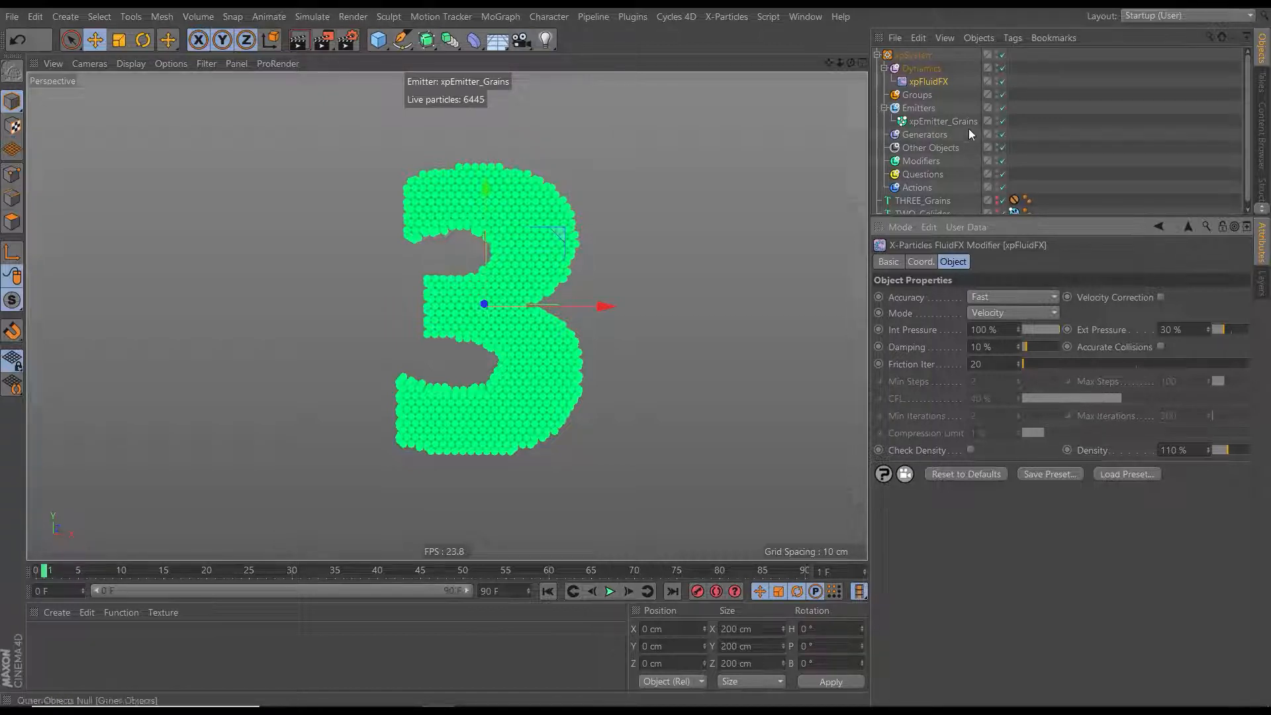
Set the Fluid Type of xpEmitter_Grains to Granular in its extended fluid data
left_click(935, 122)
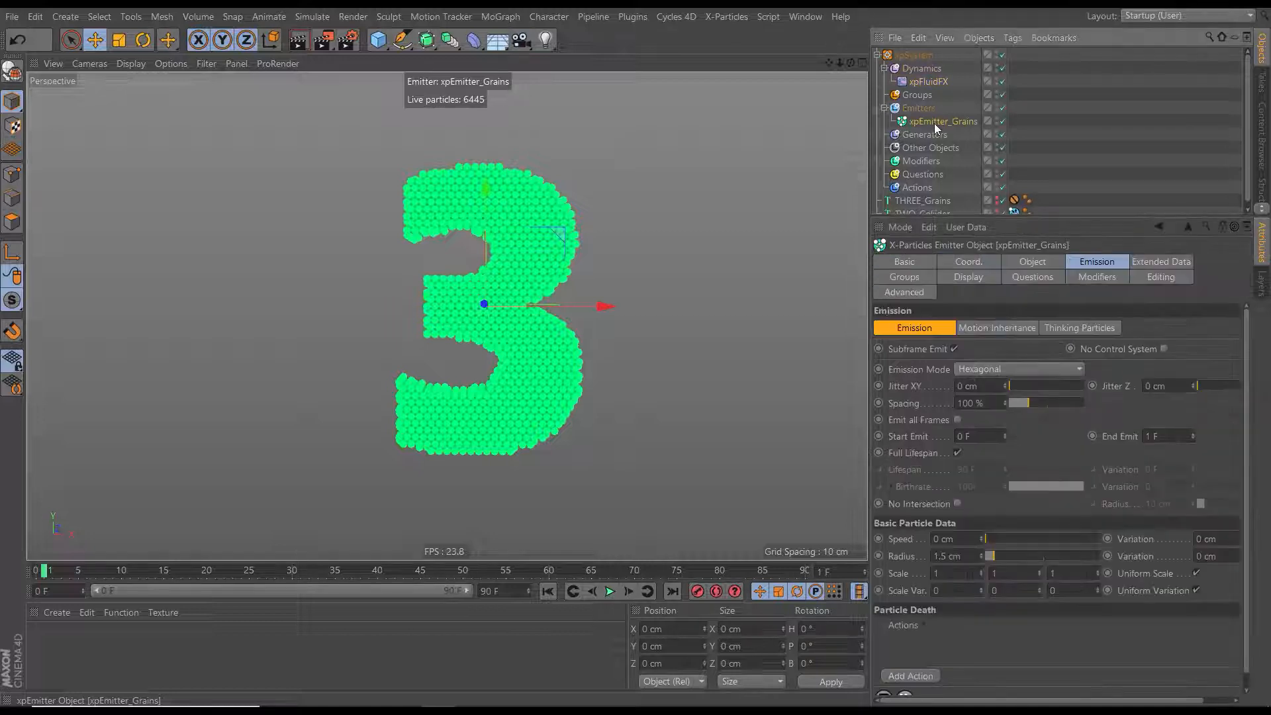
left_click(1136, 263)
left_click(1026, 327)
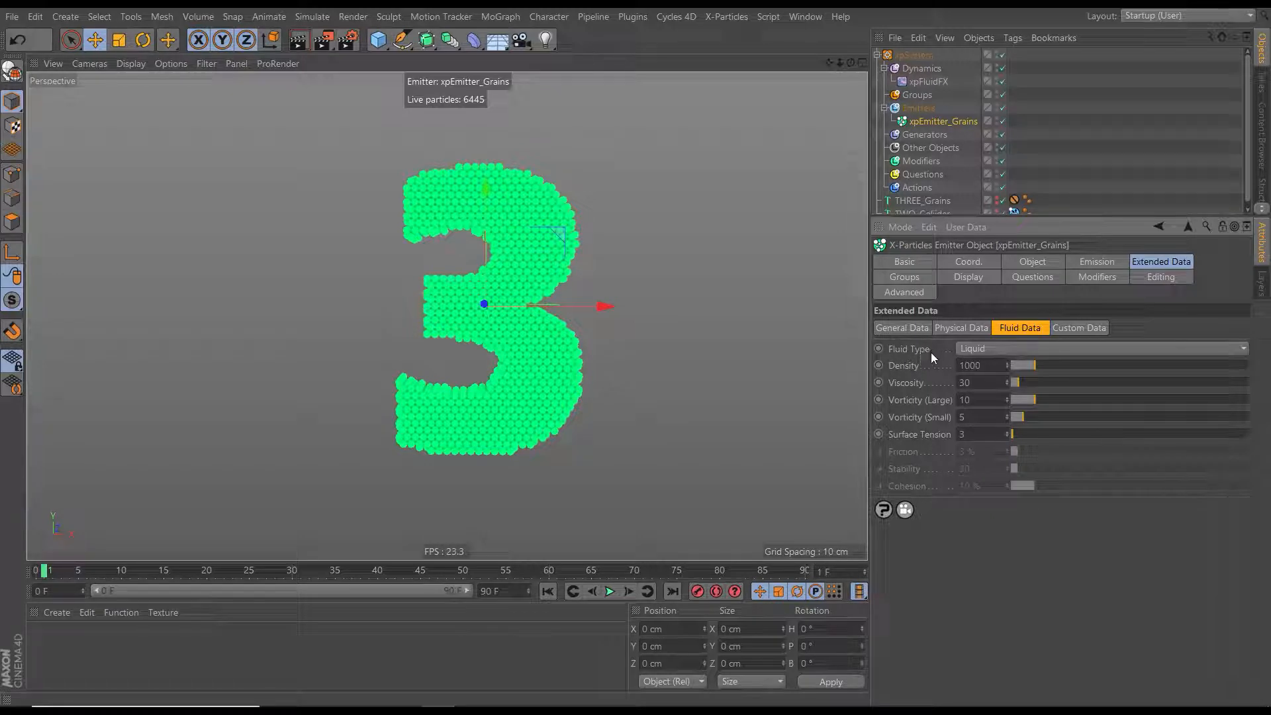
left_click(970, 349)
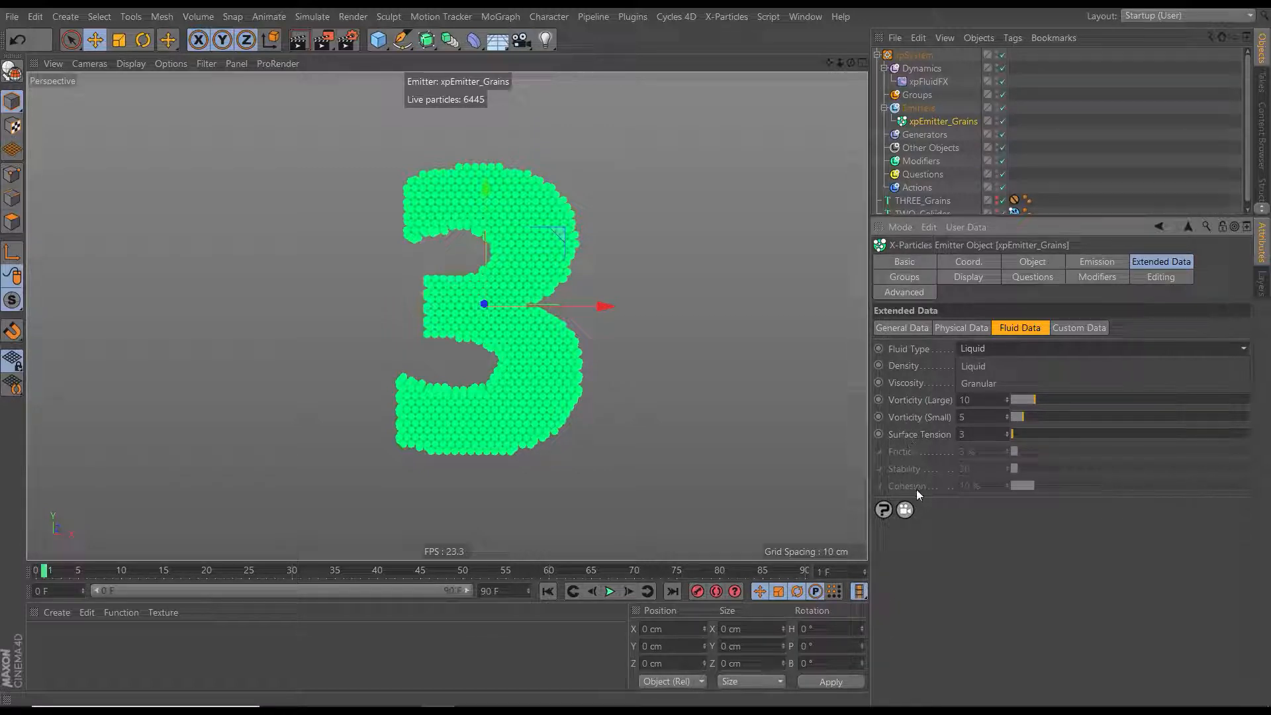
left_click(970, 384)
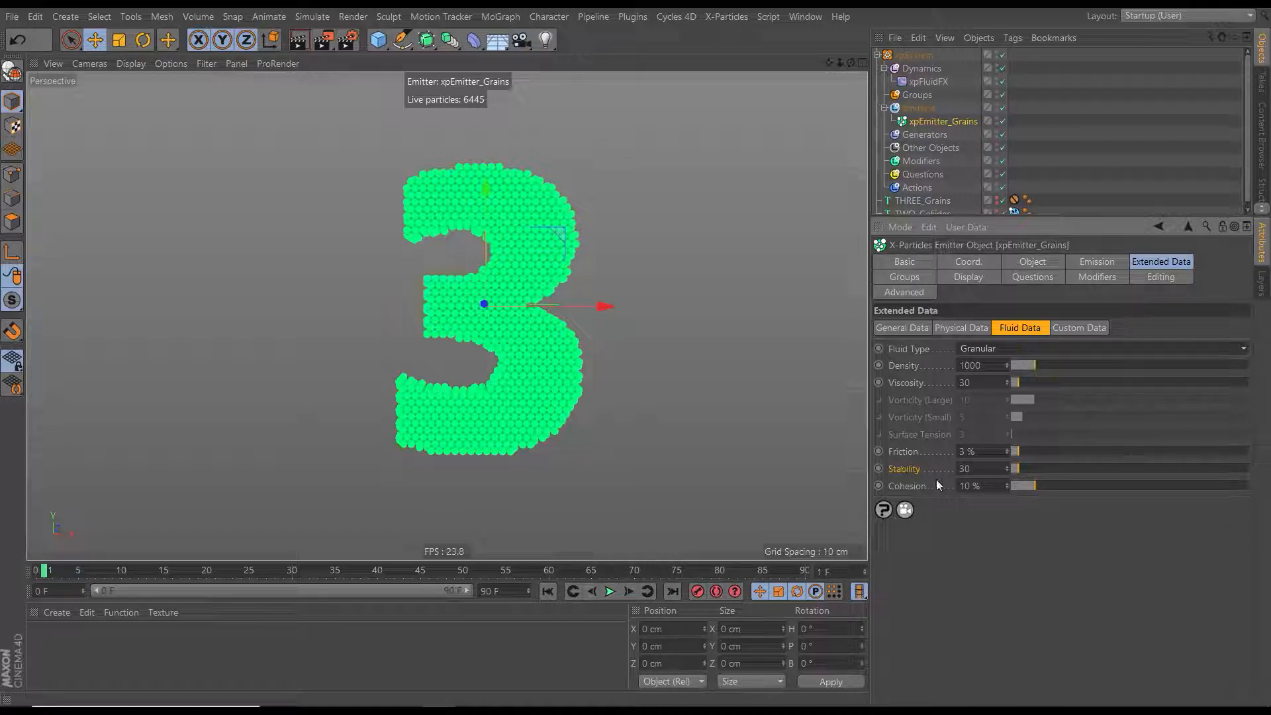
left_click(911, 454)
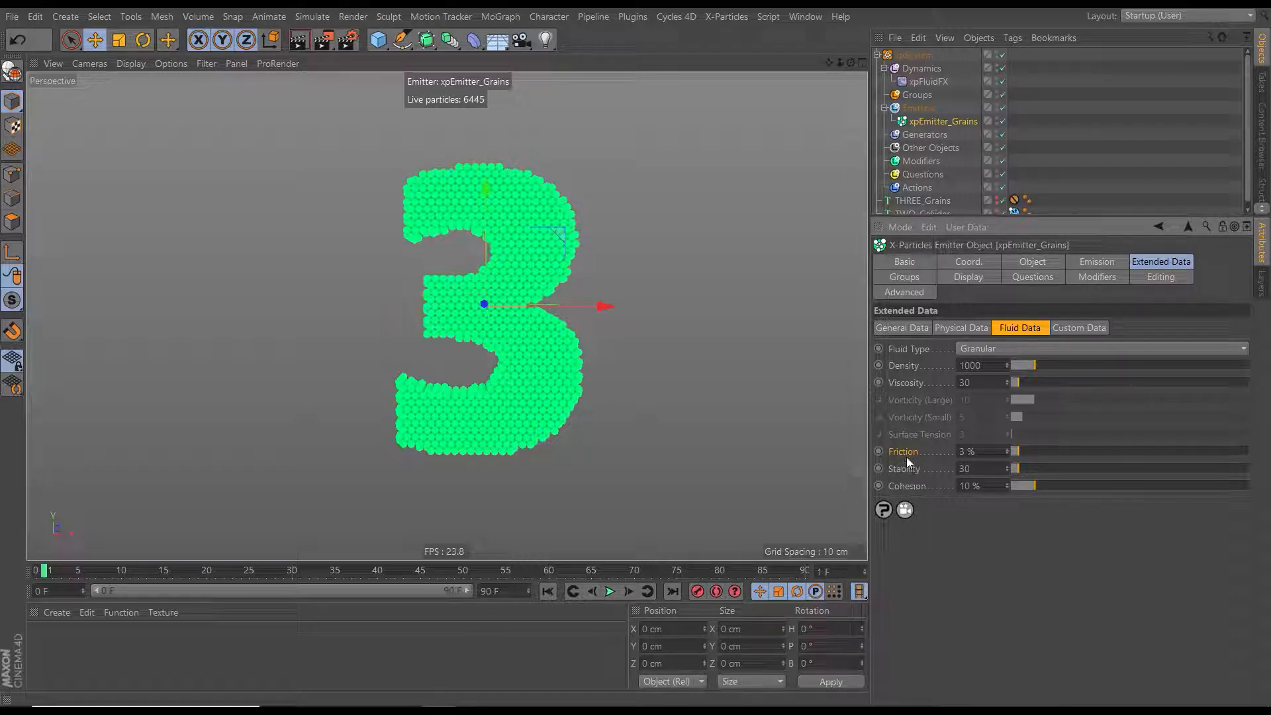
Play the simulation to check how the granular particles behave, and return to the first frame
left_click(610, 591)
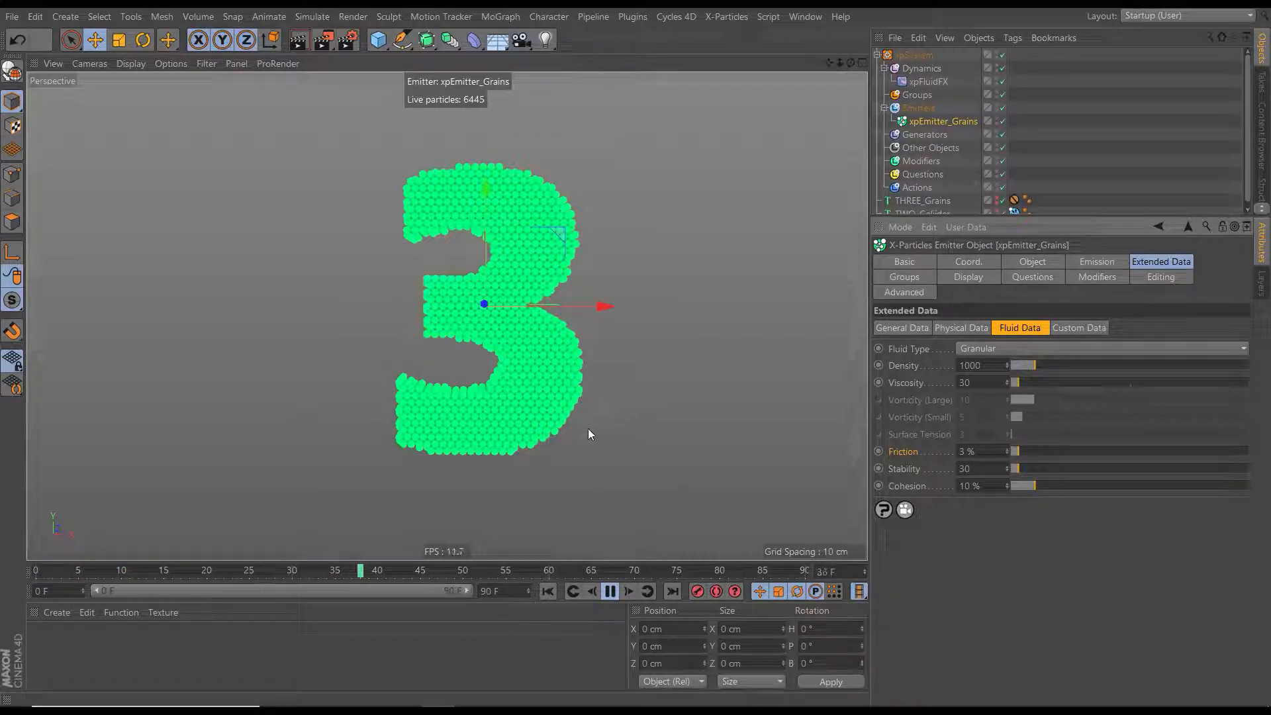
left_click(610, 591)
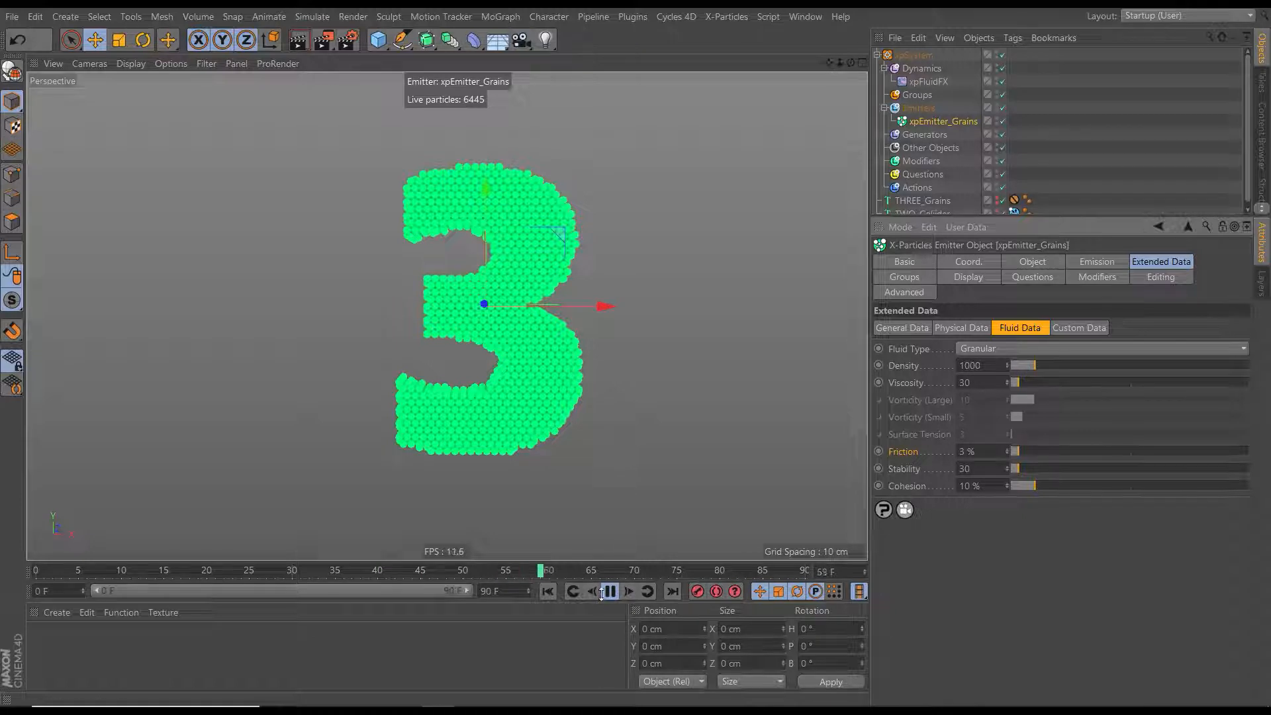
left_click(548, 592)
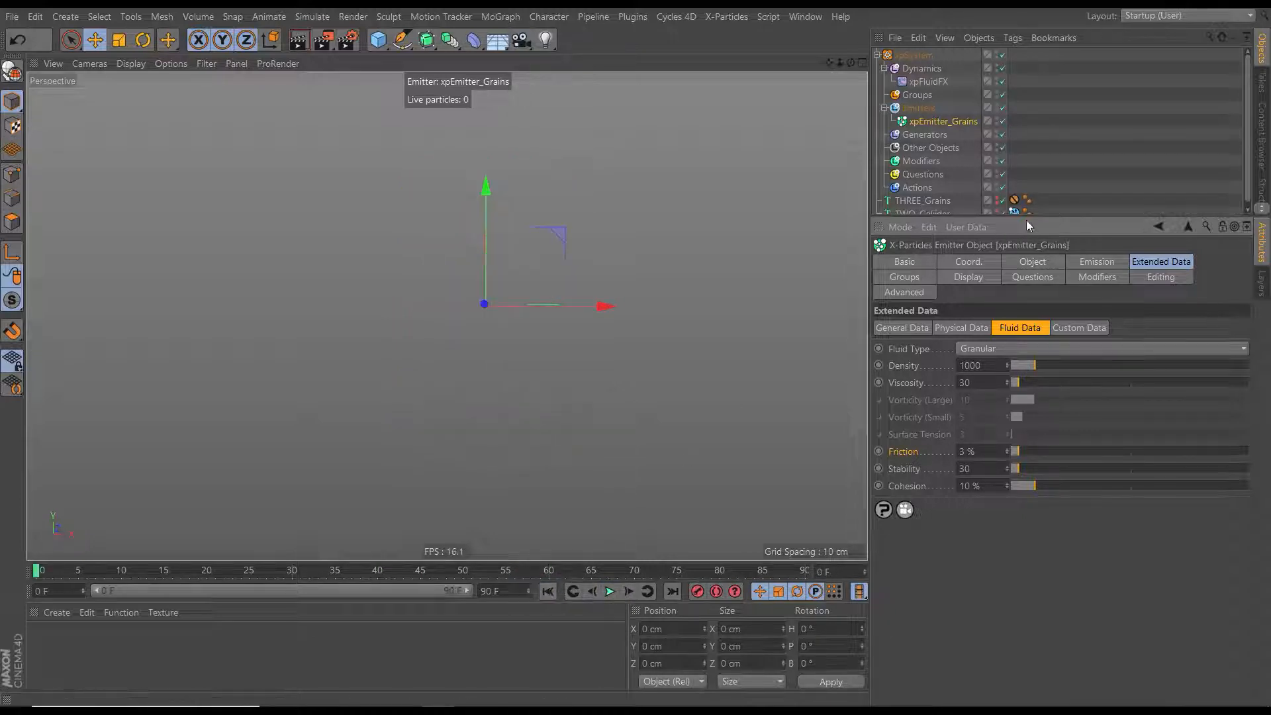
Add an xpGravity motion modifier to the system's Modifiers folder
left_click_drag(1026, 225, 1023, 314)
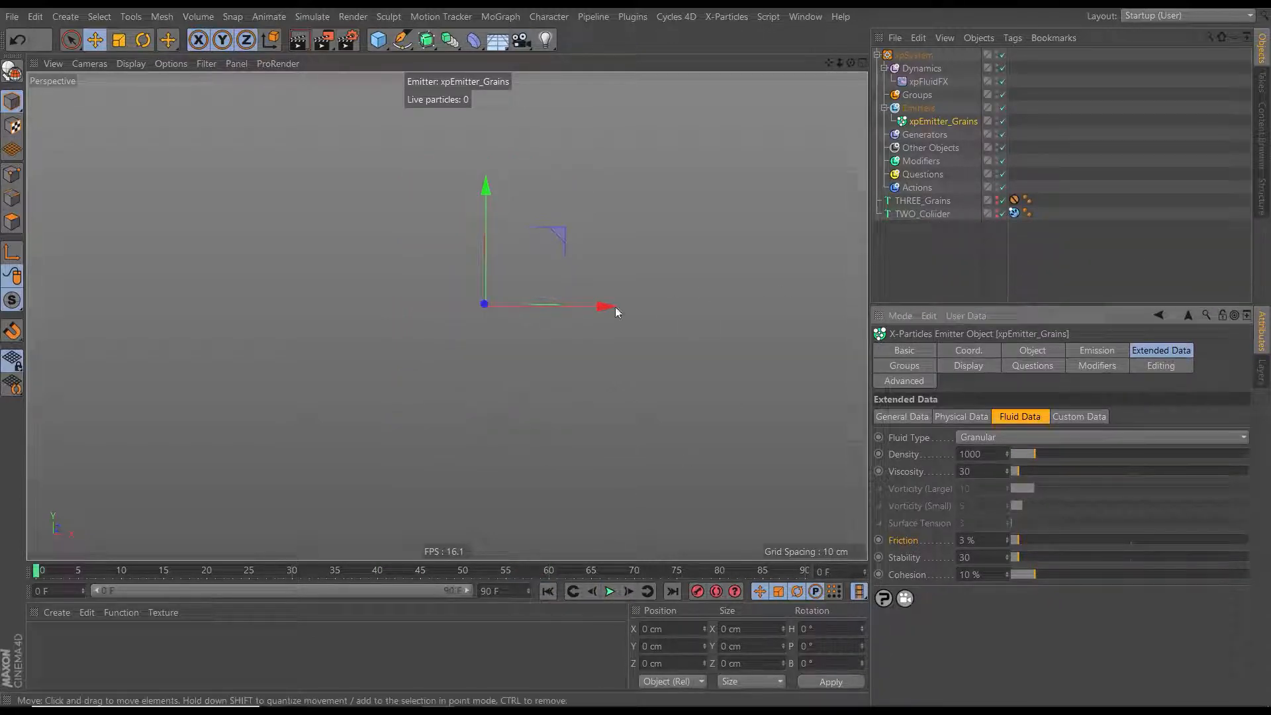
left_click_drag(535, 299, 688, 297, "alt")
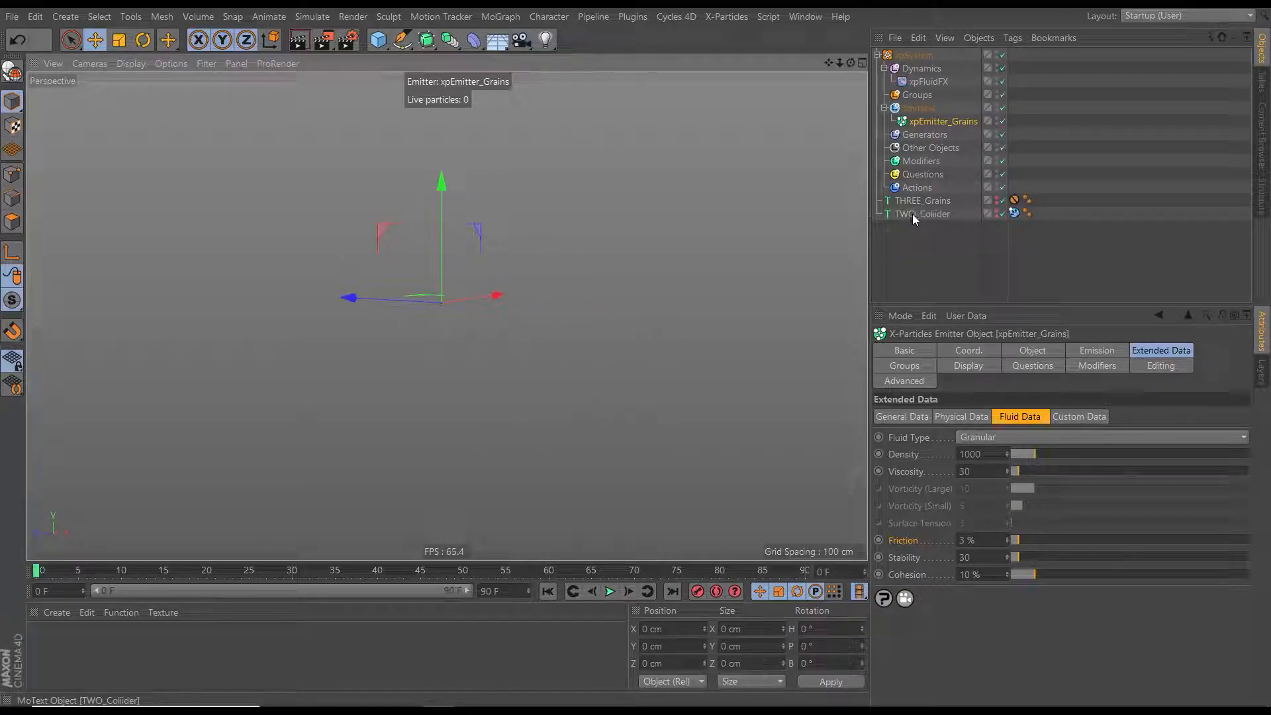
left_click(922, 161)
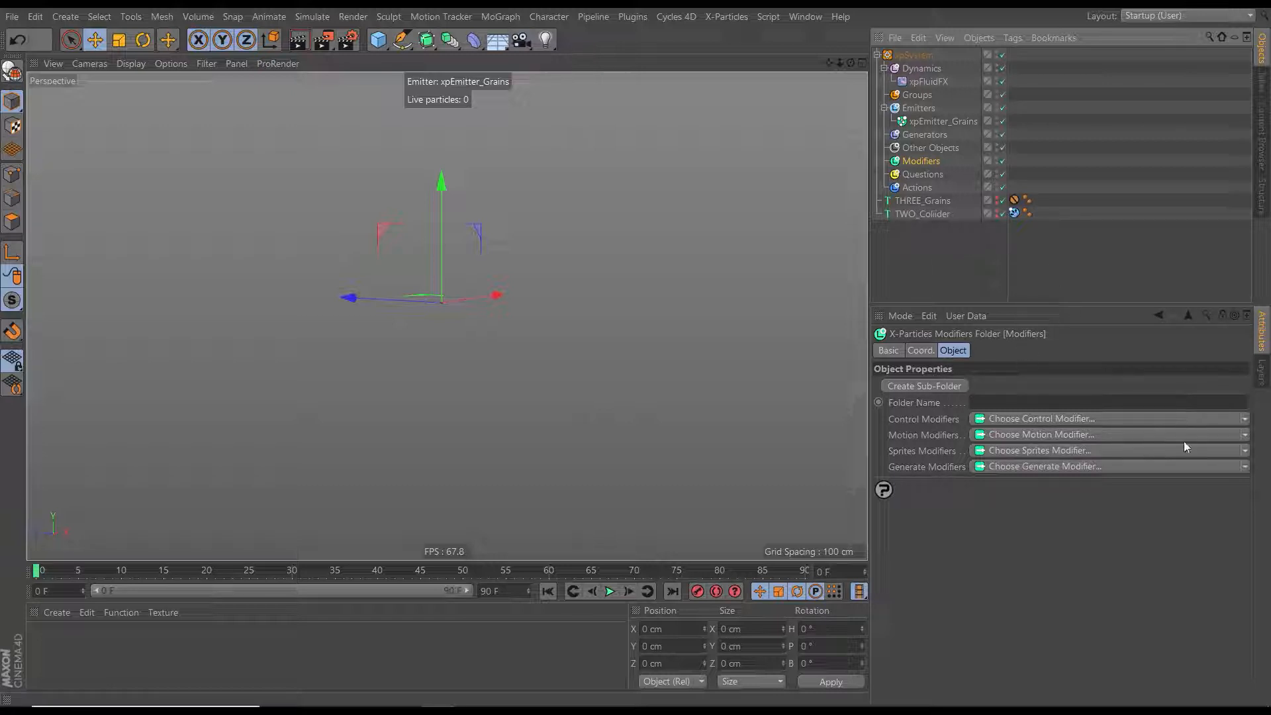
left_click(1242, 437)
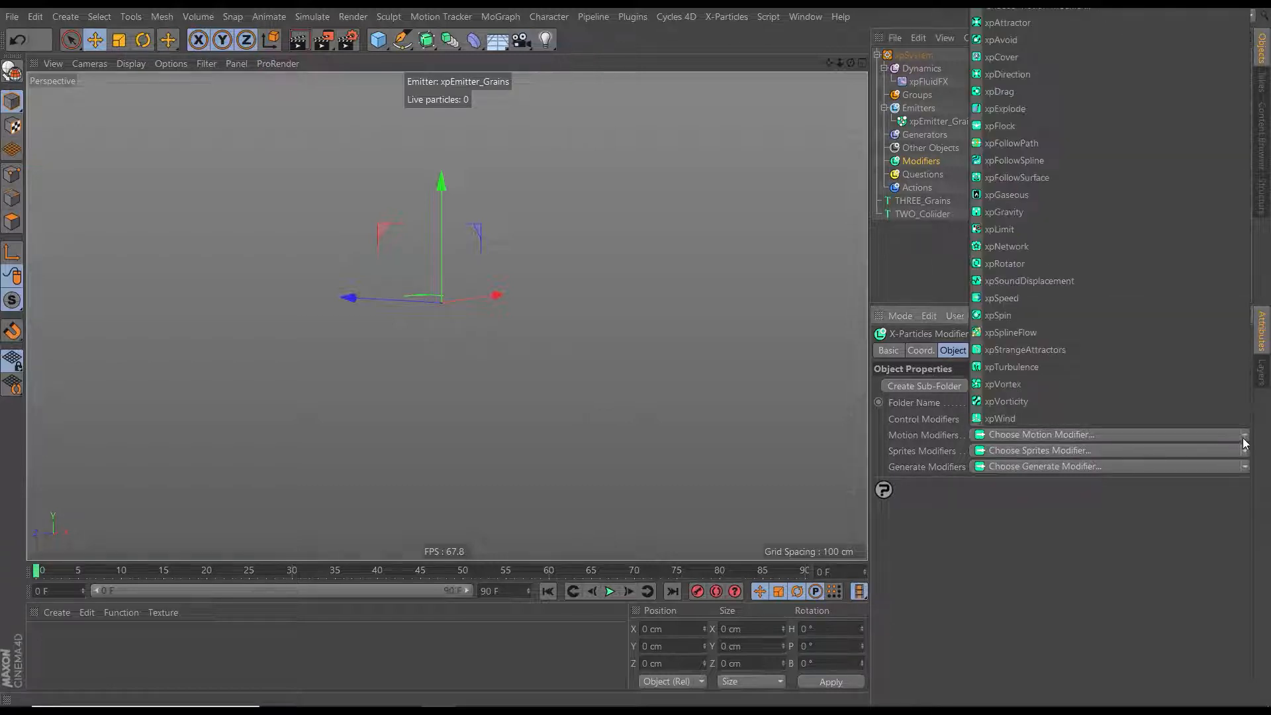
left_click(1004, 212)
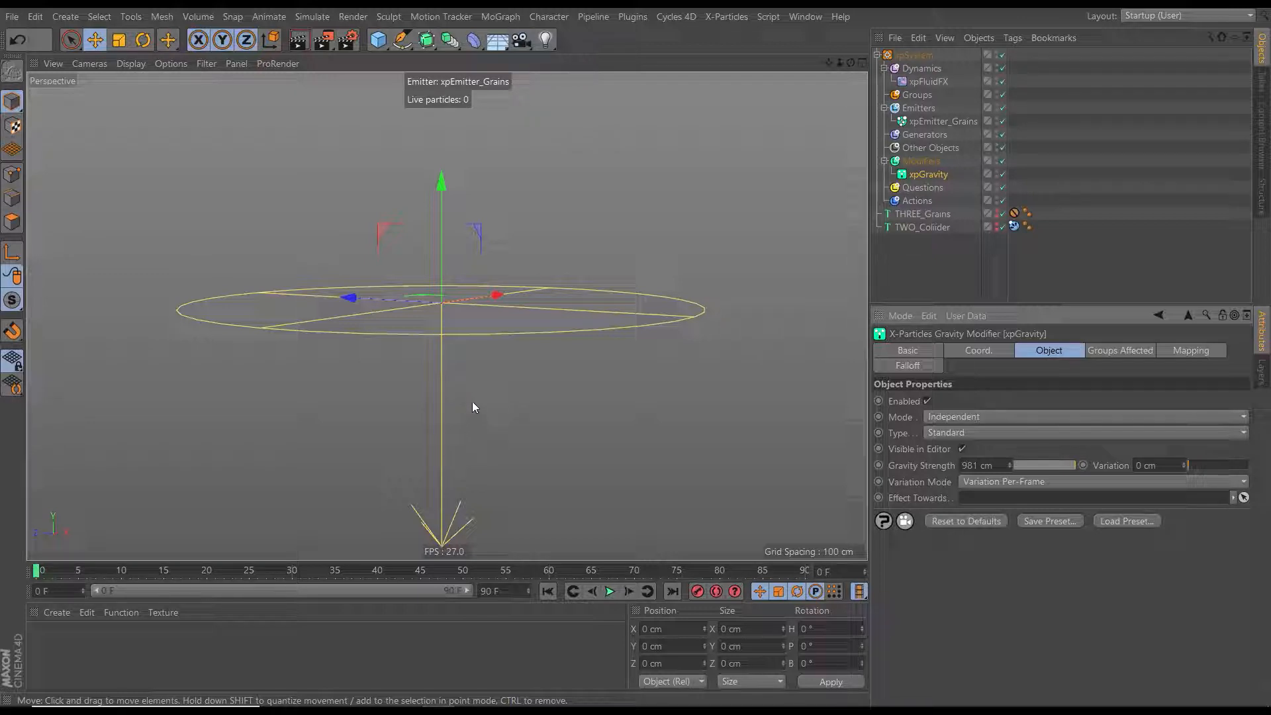
Rotate xpGravity to a pitch of 90° and hide its guide in the viewport
key("r")
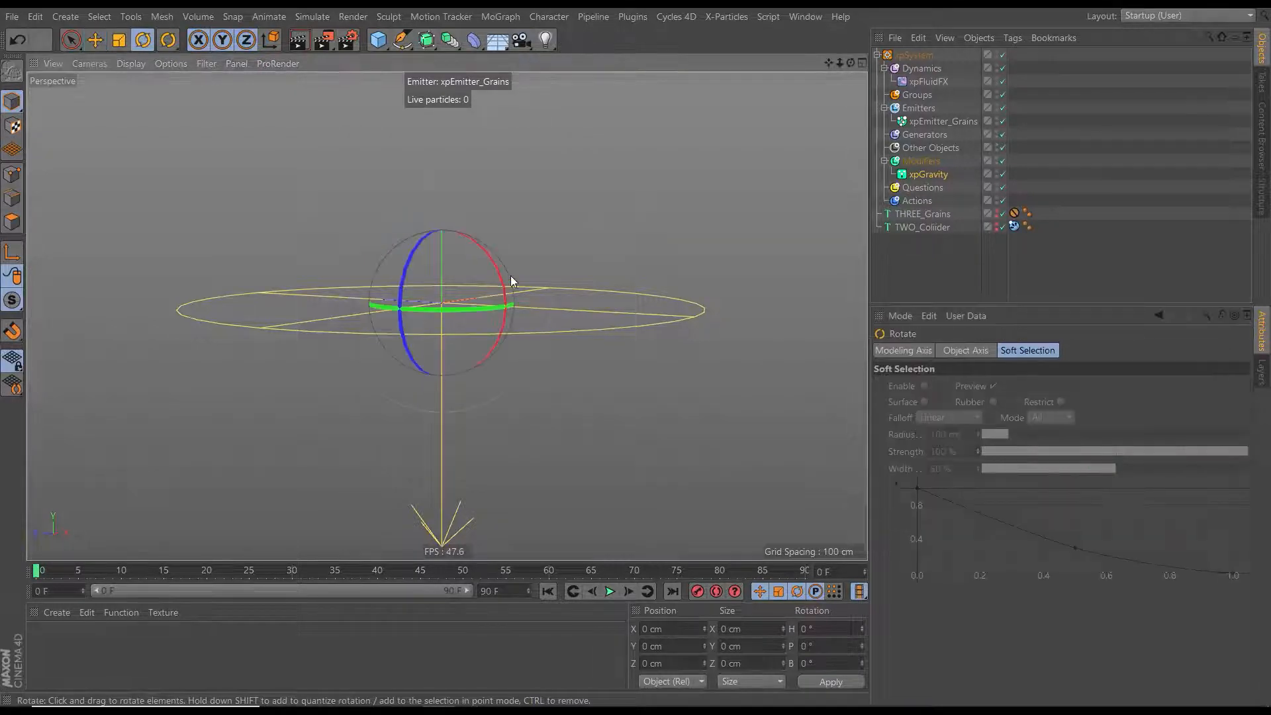
left_click_drag(511, 276, 471, 387)
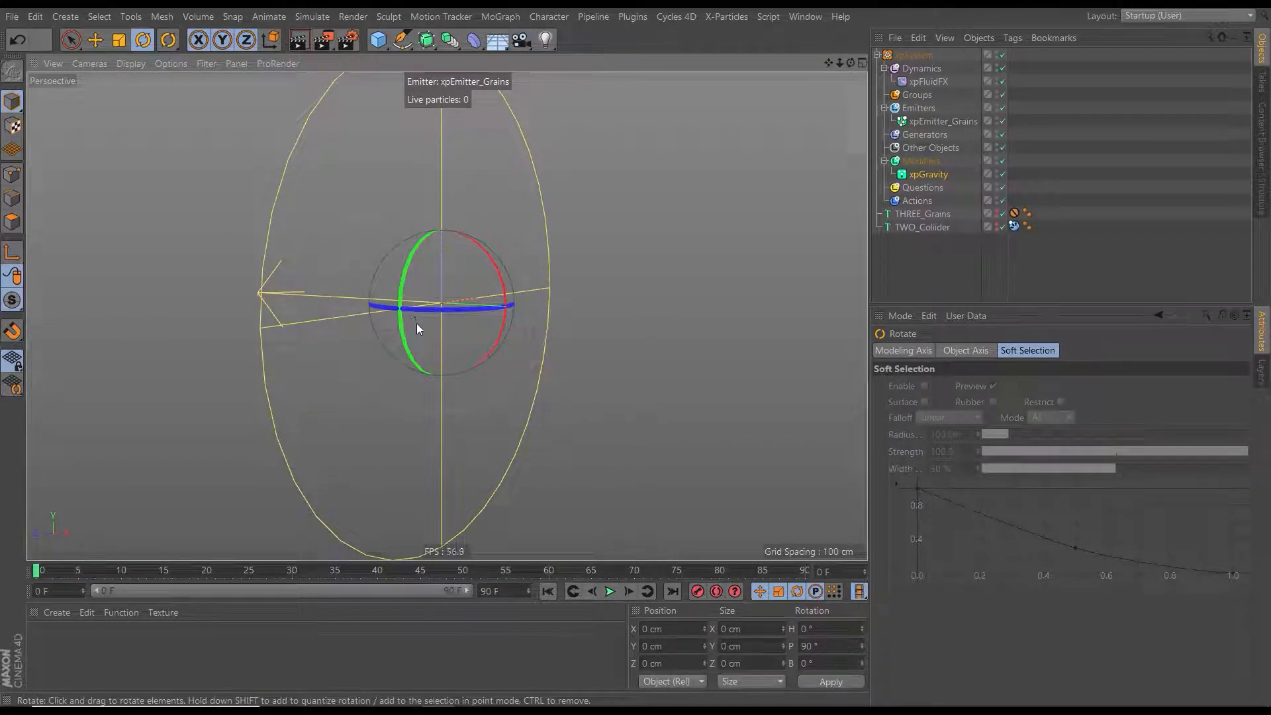
left_click(996, 173)
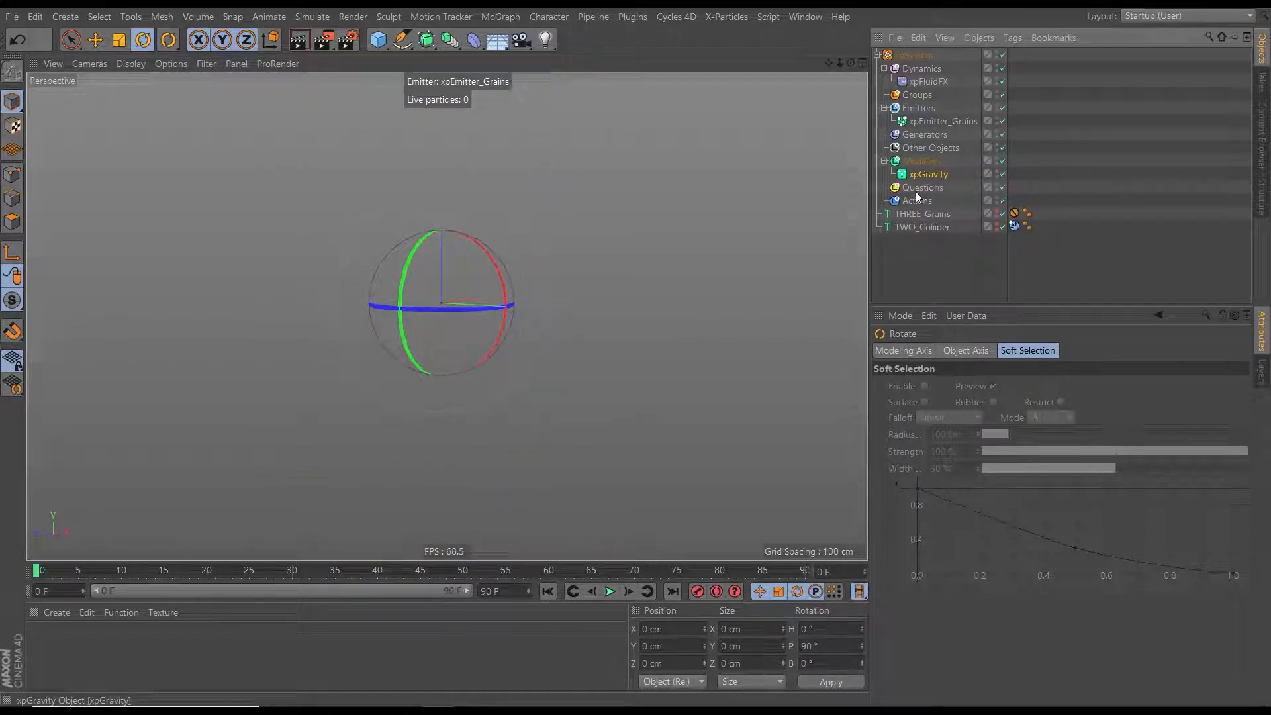
Play the simulation and examine from several angles how the grains collide with the number 2 and fly past it
left_click(610, 591)
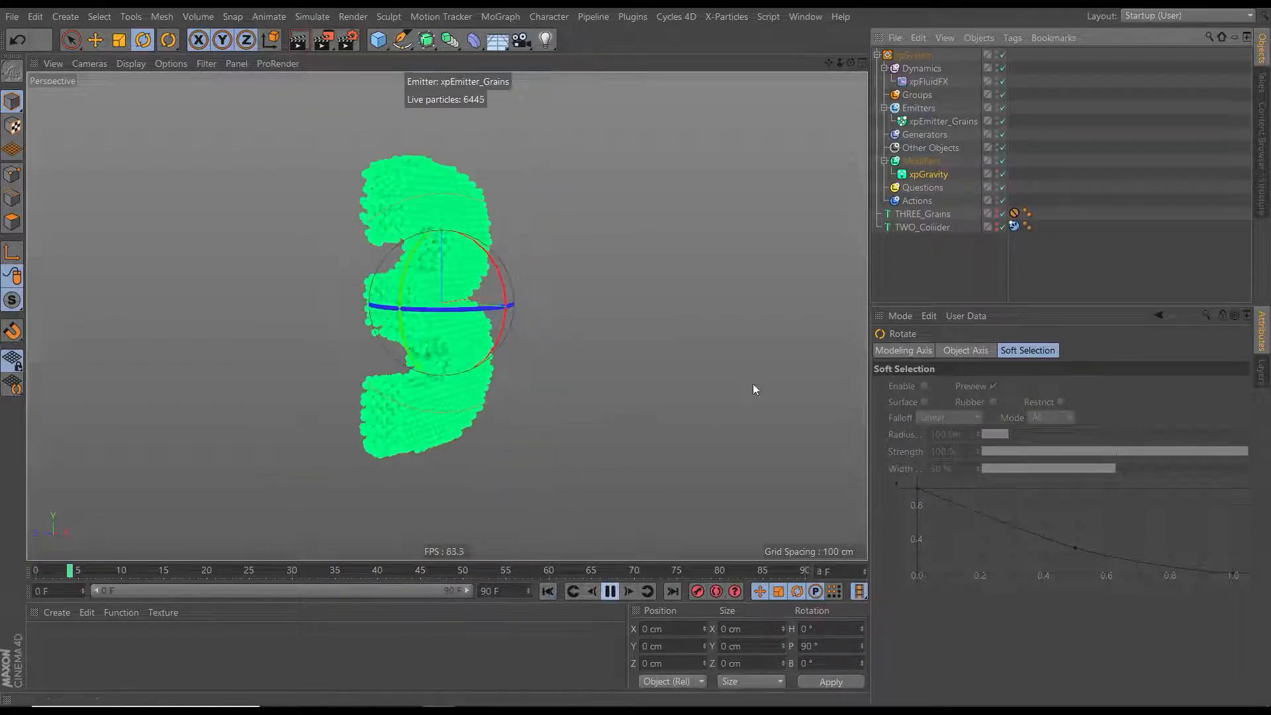
left_click(923, 272)
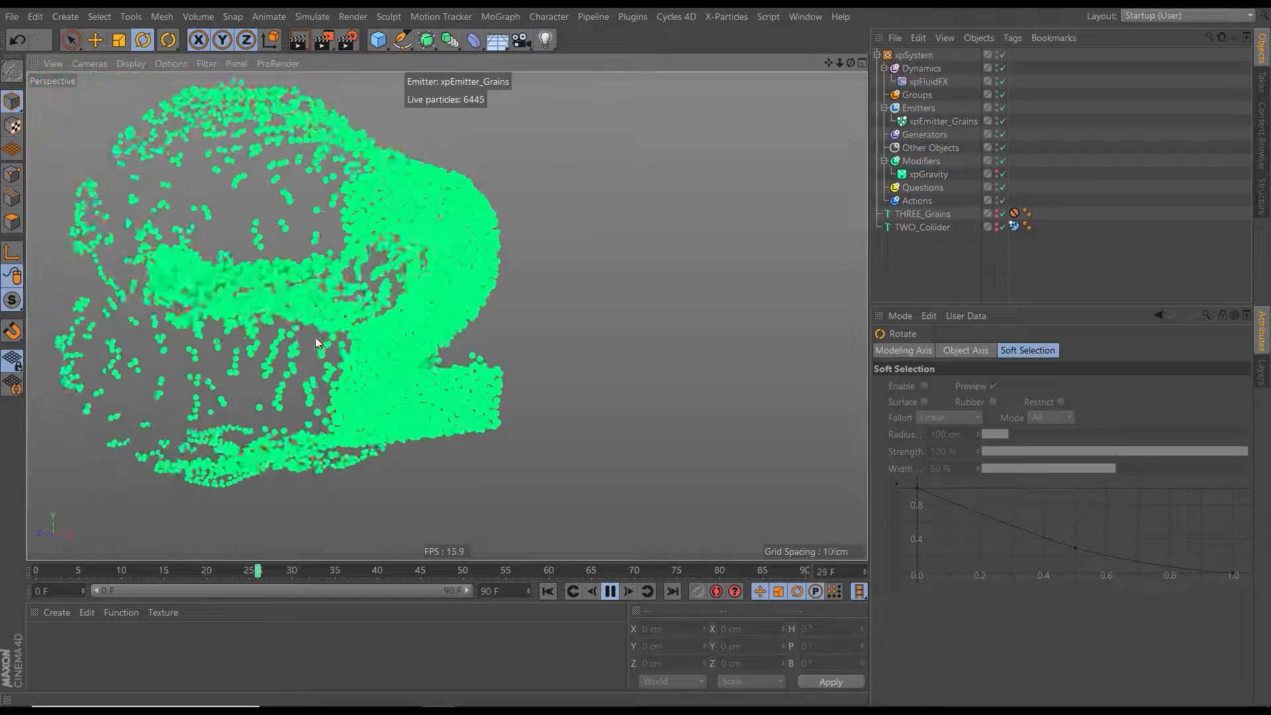
left_click(547, 591)
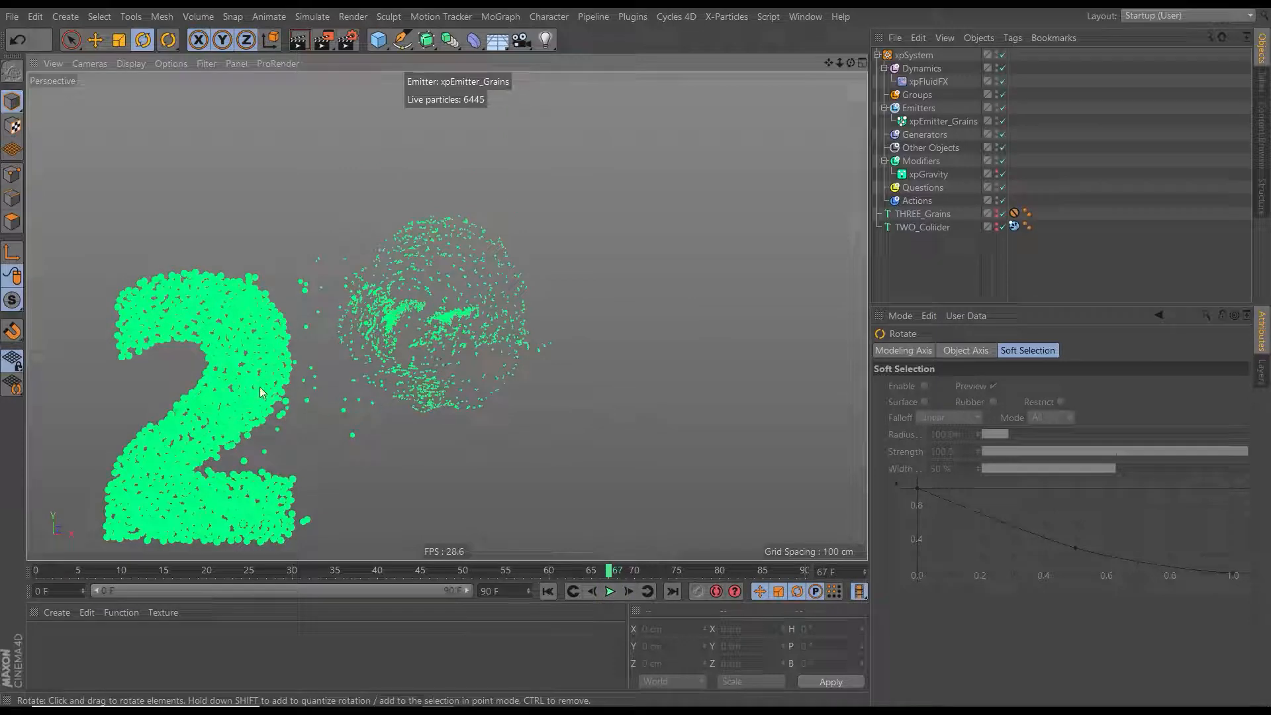
left_click_drag(228, 385, 288, 376, "alt")
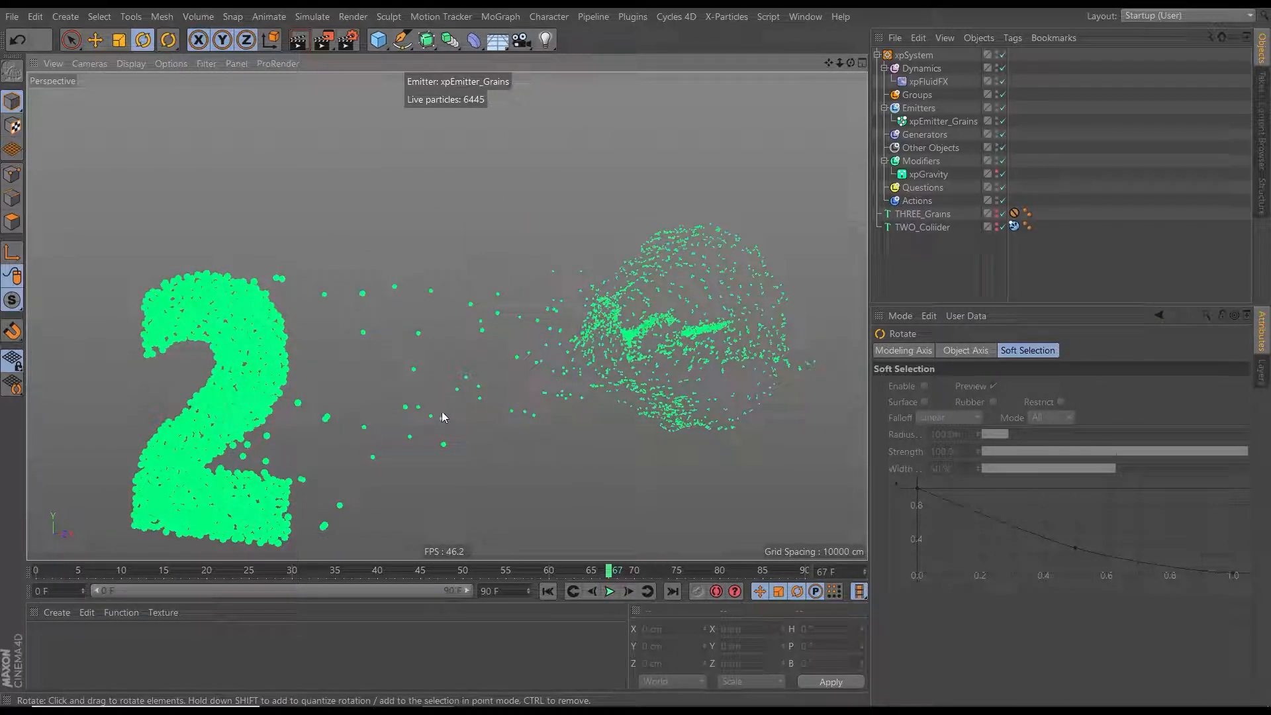
left_click_drag(551, 406, 570, 390, "alt")
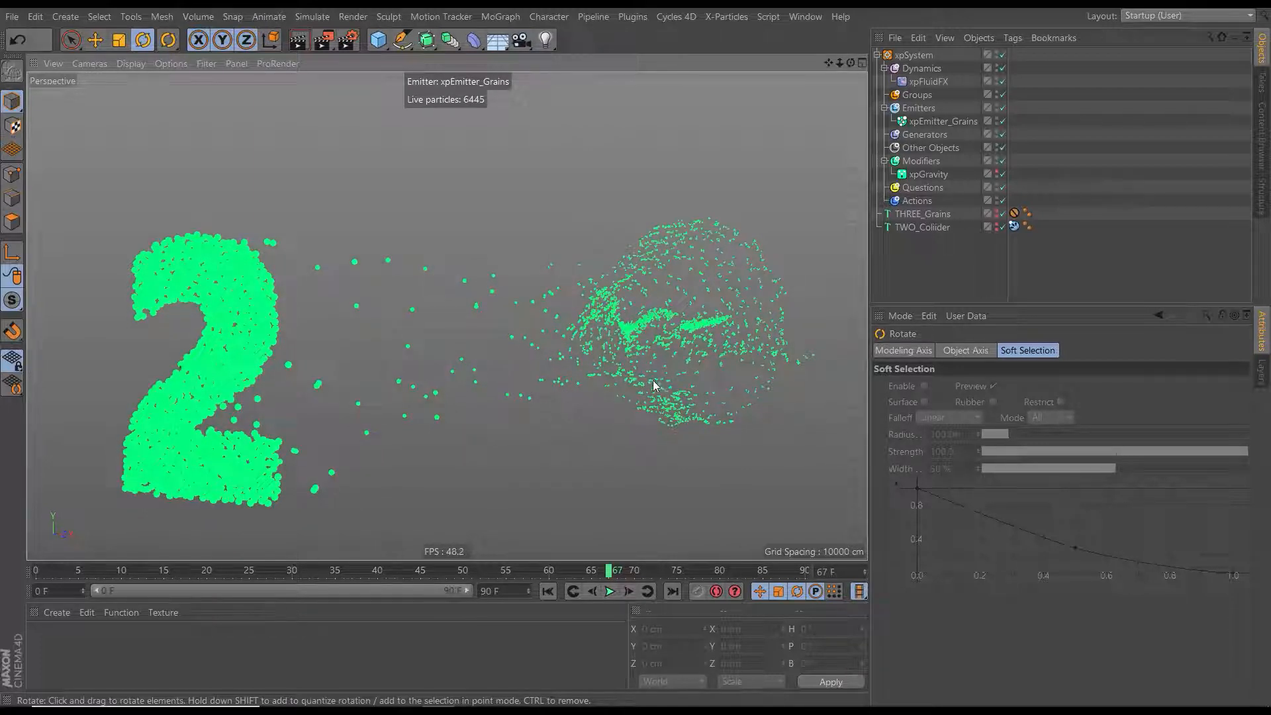
left_click_drag(654, 385, 535, 369, "alt")
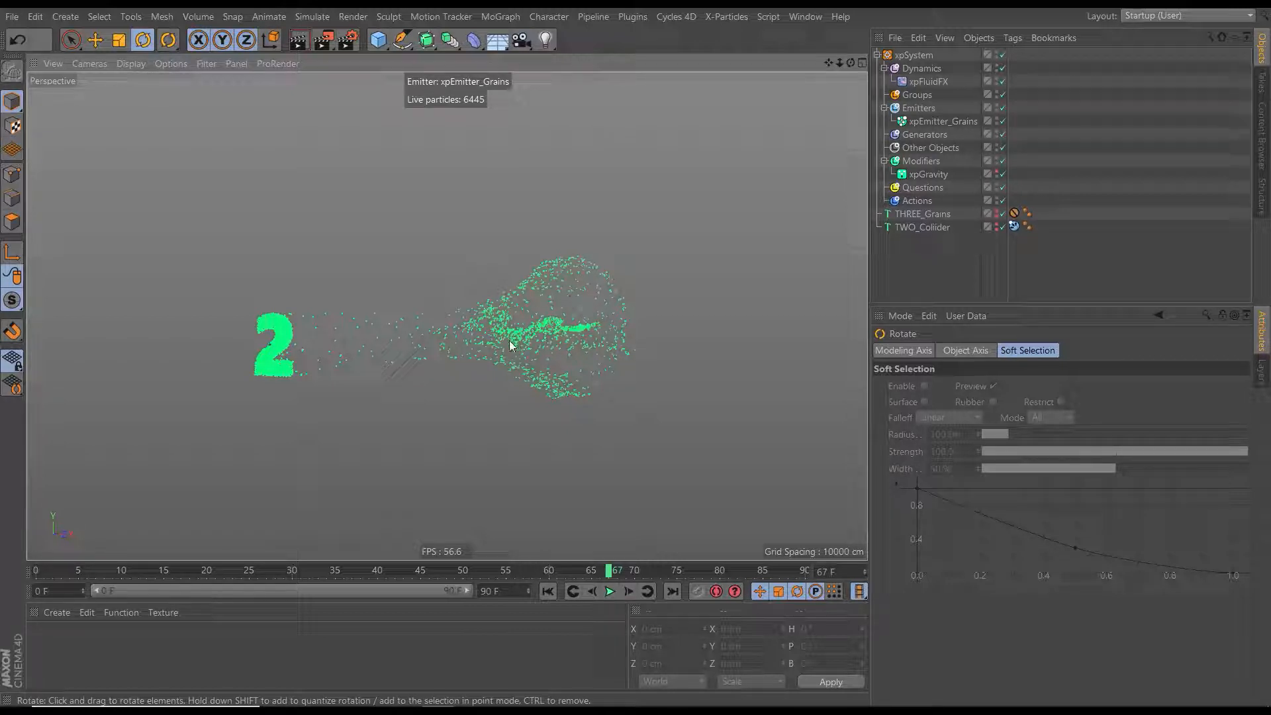
left_click_drag(520, 343, 567, 351, "alt")
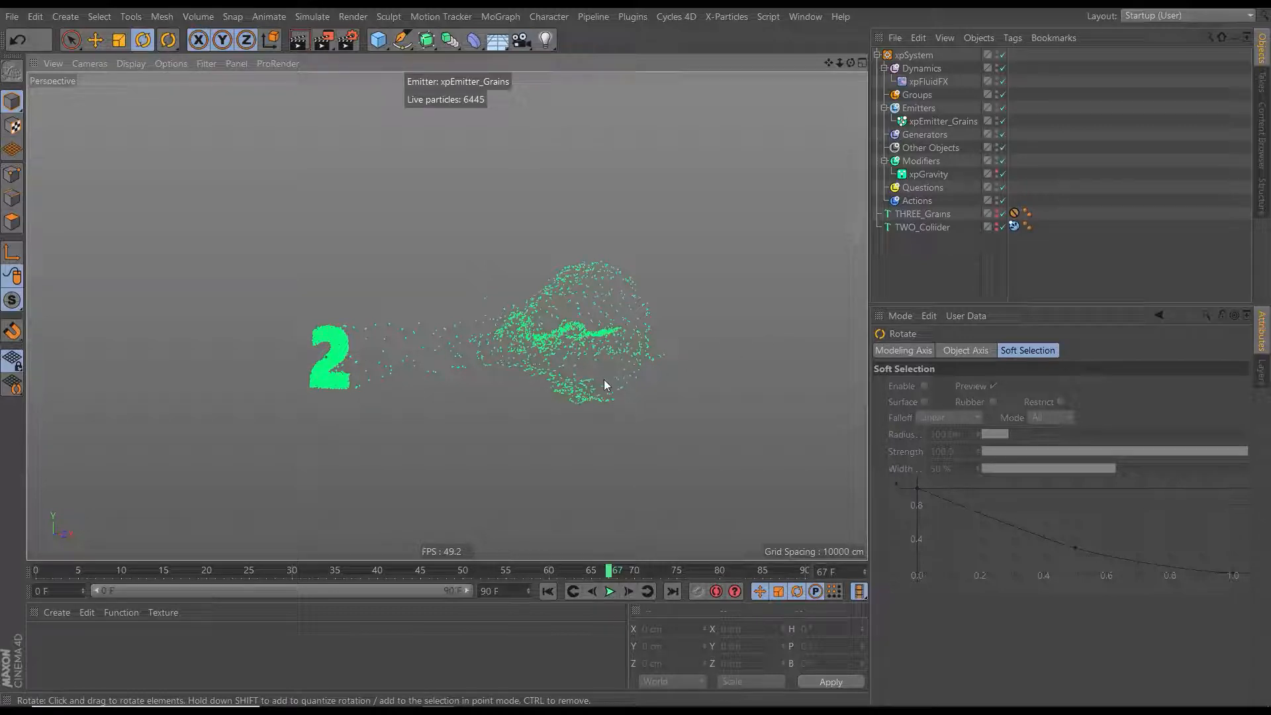
Add an xpKill control modifier to the Modifiers folder and get its bounding box ready for moving
left_click(921, 161)
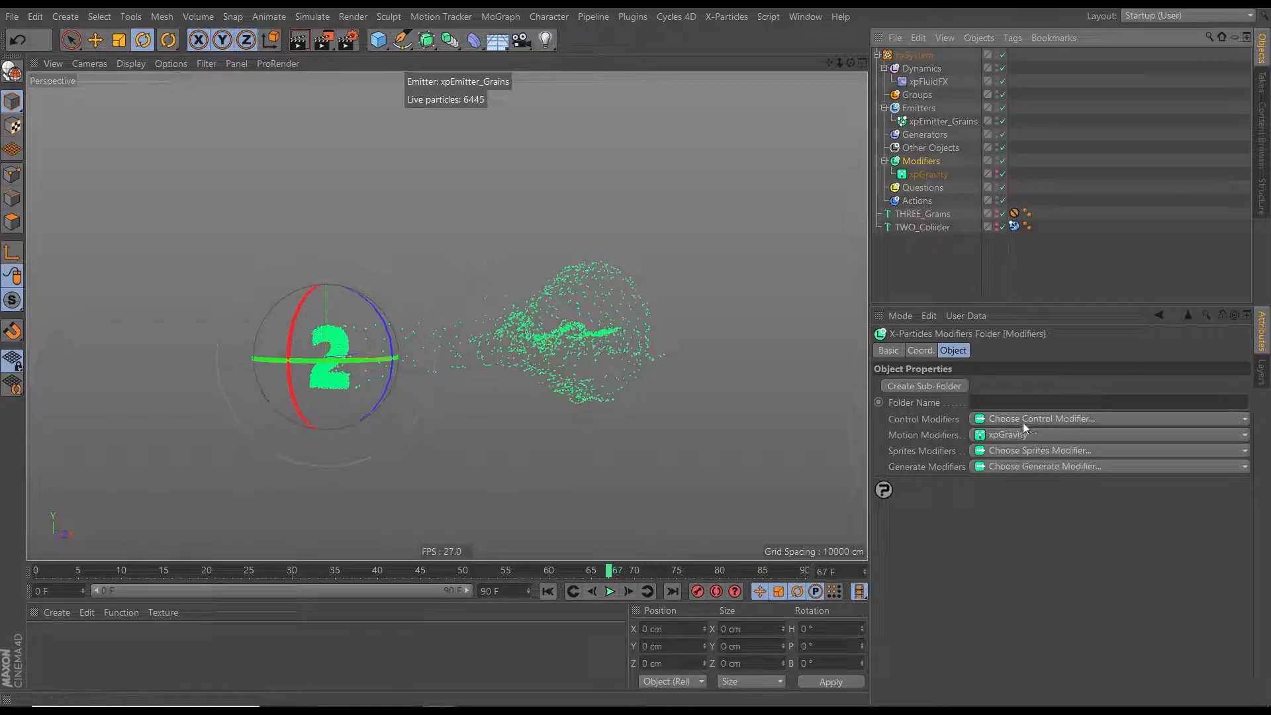
left_click(1244, 419)
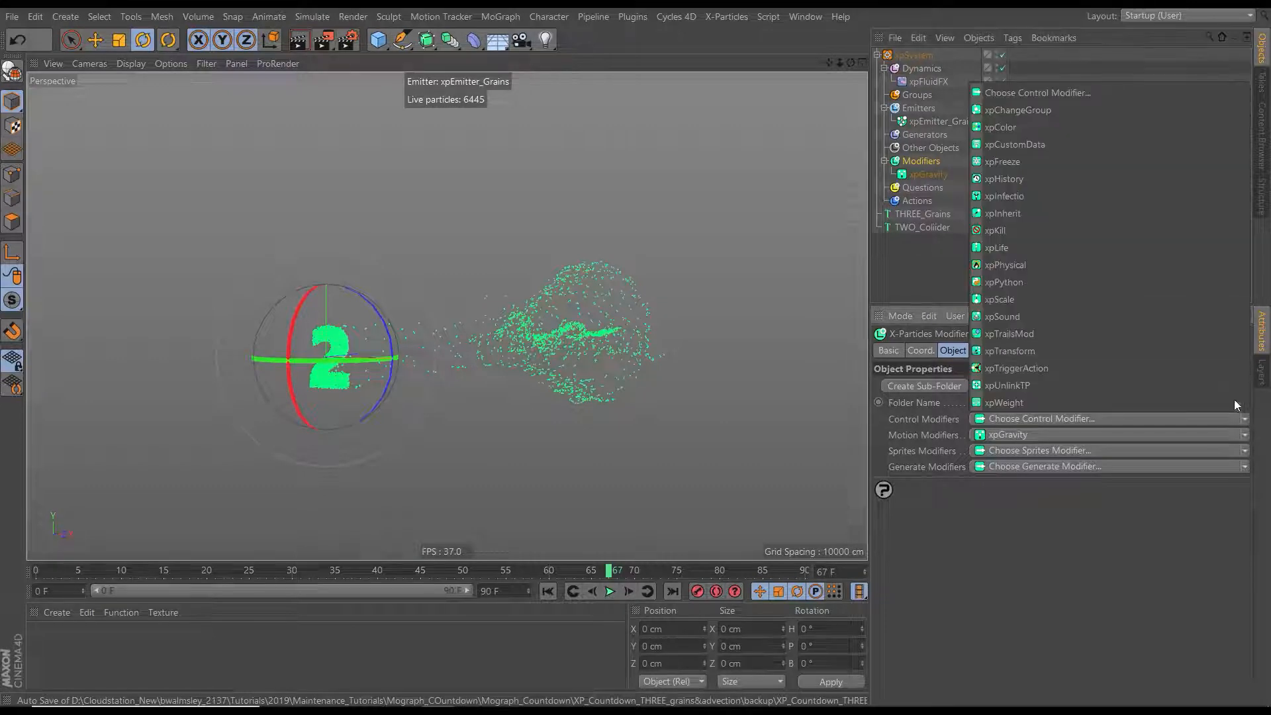
left_click(997, 230)
left_click_drag(464, 356, 521, 384, "alt")
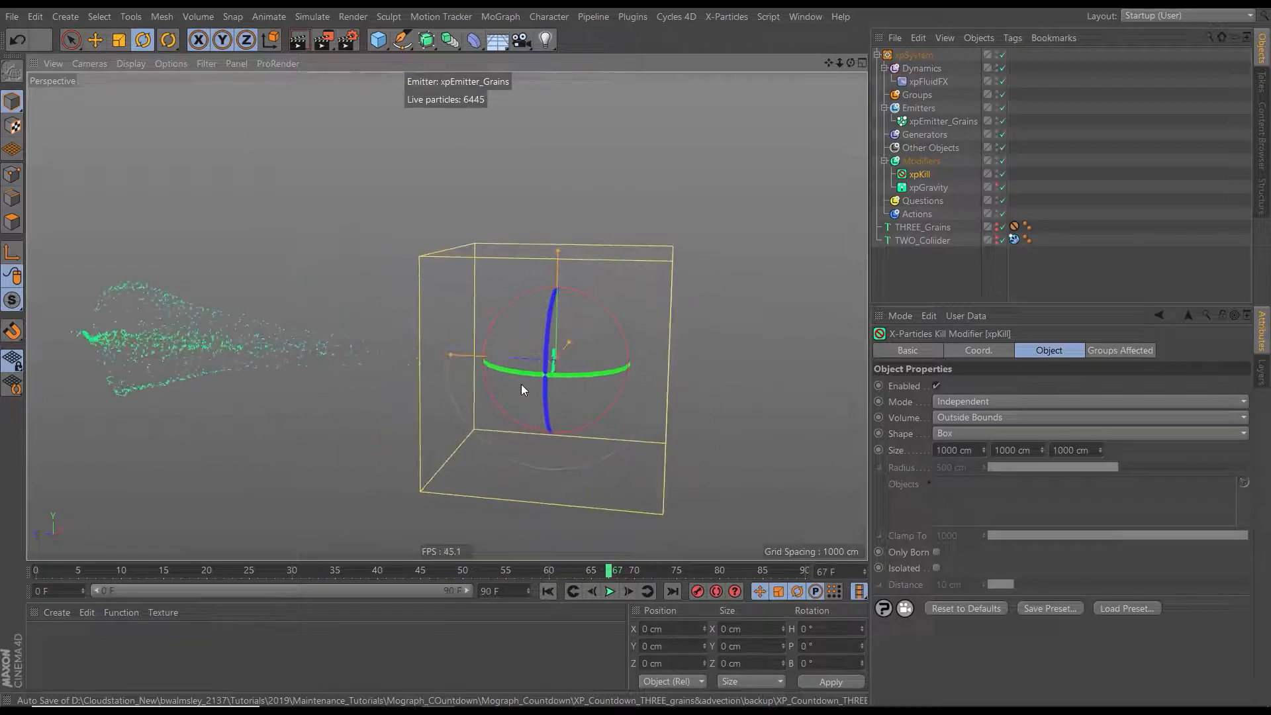
key("e")
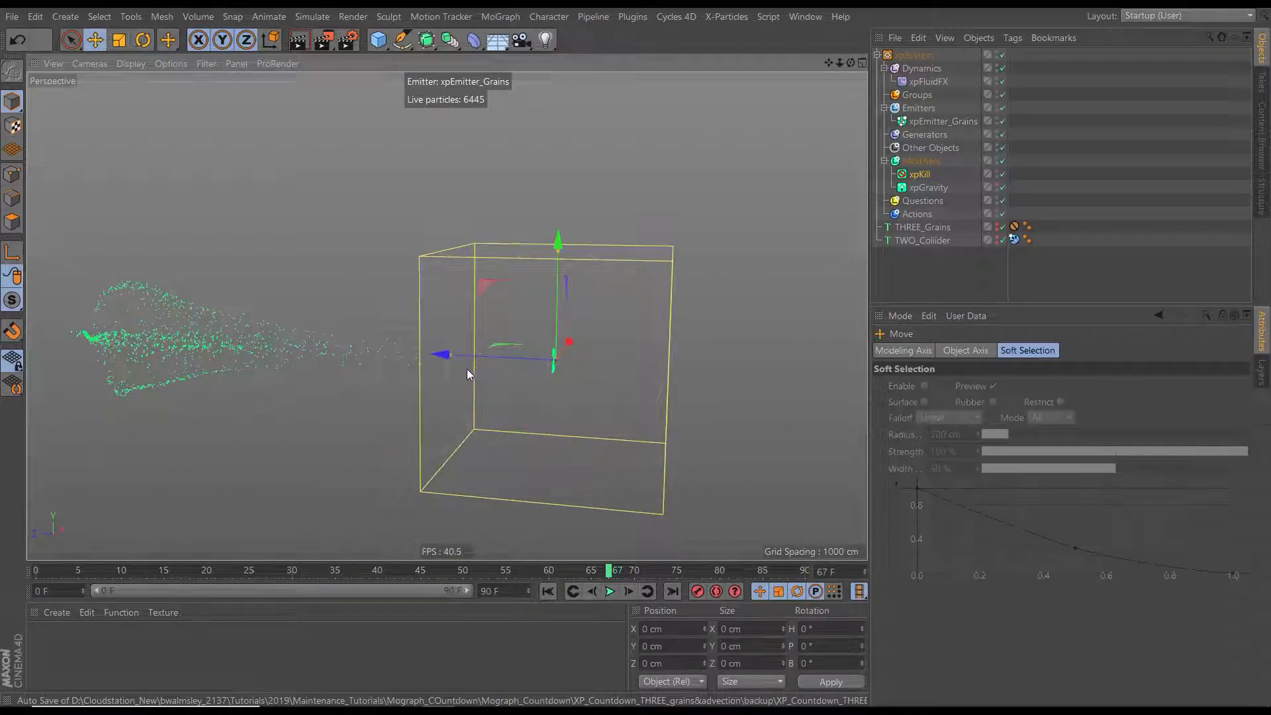
Move the xpKill bounding box along Z to about -181 cm, test it by advancing one frame, and rewind the simulation
left_click_drag(442, 357, 480, 361)
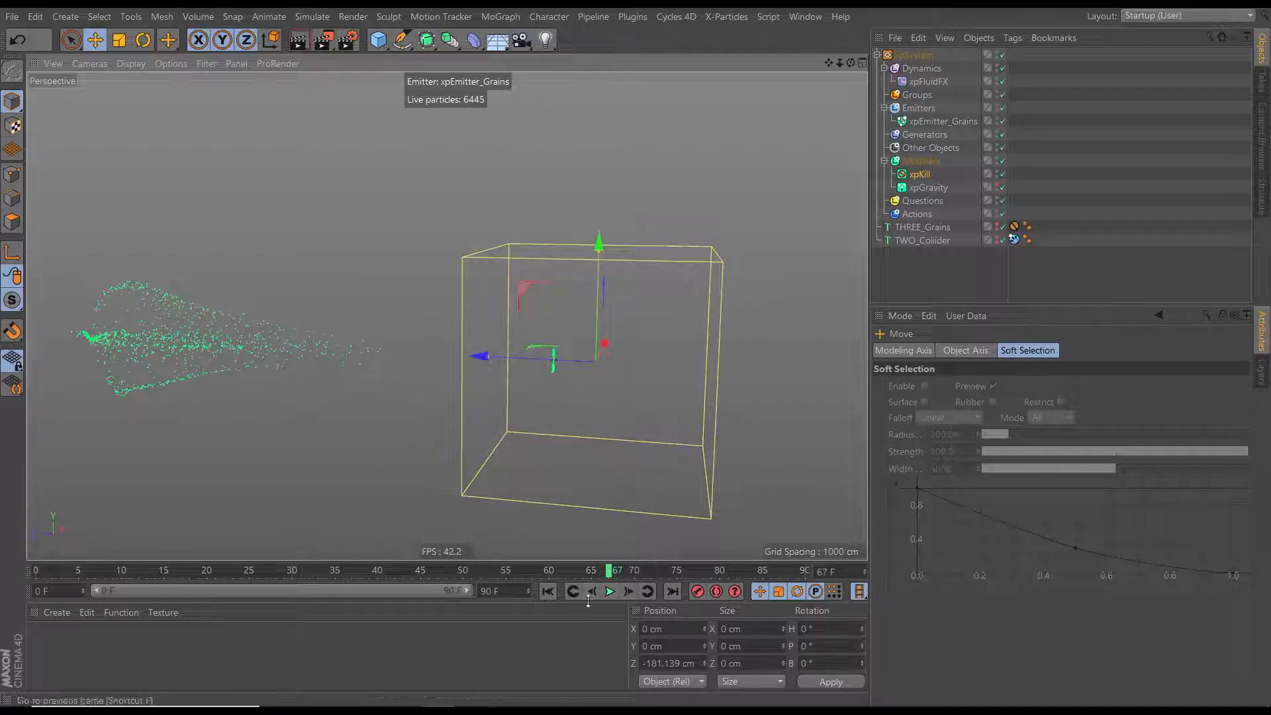
left_click(629, 591)
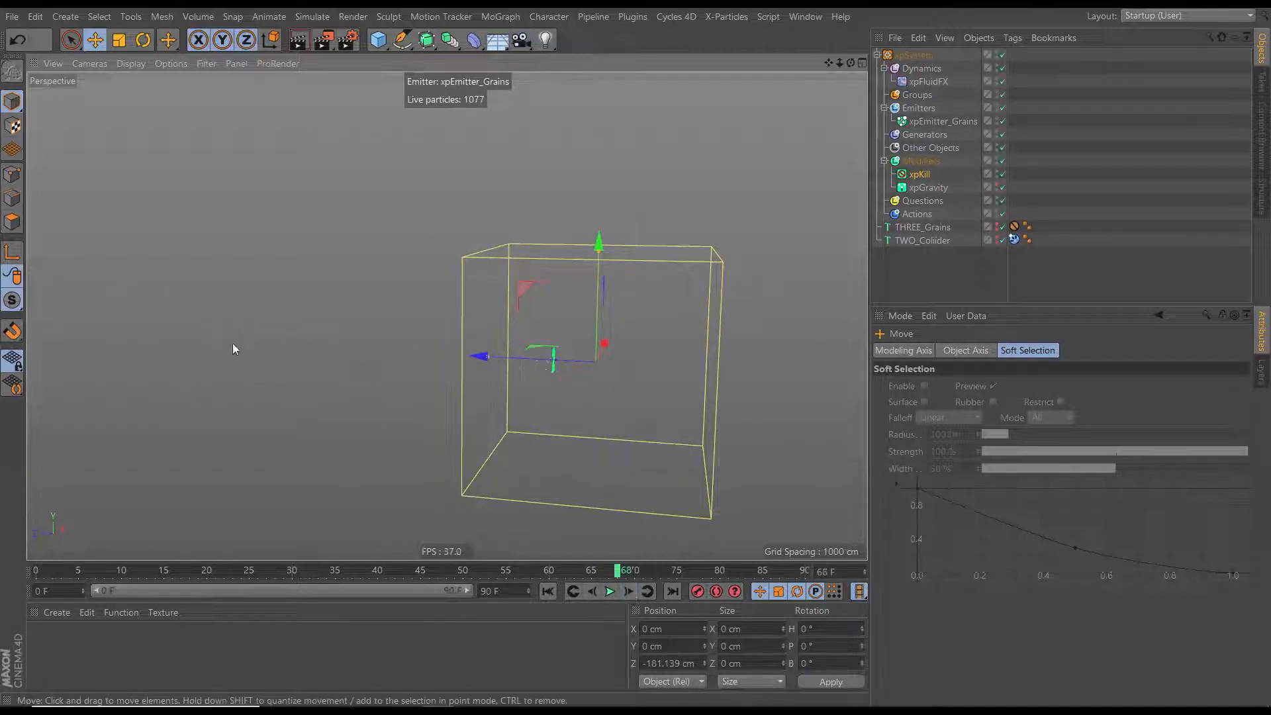
left_click(548, 591)
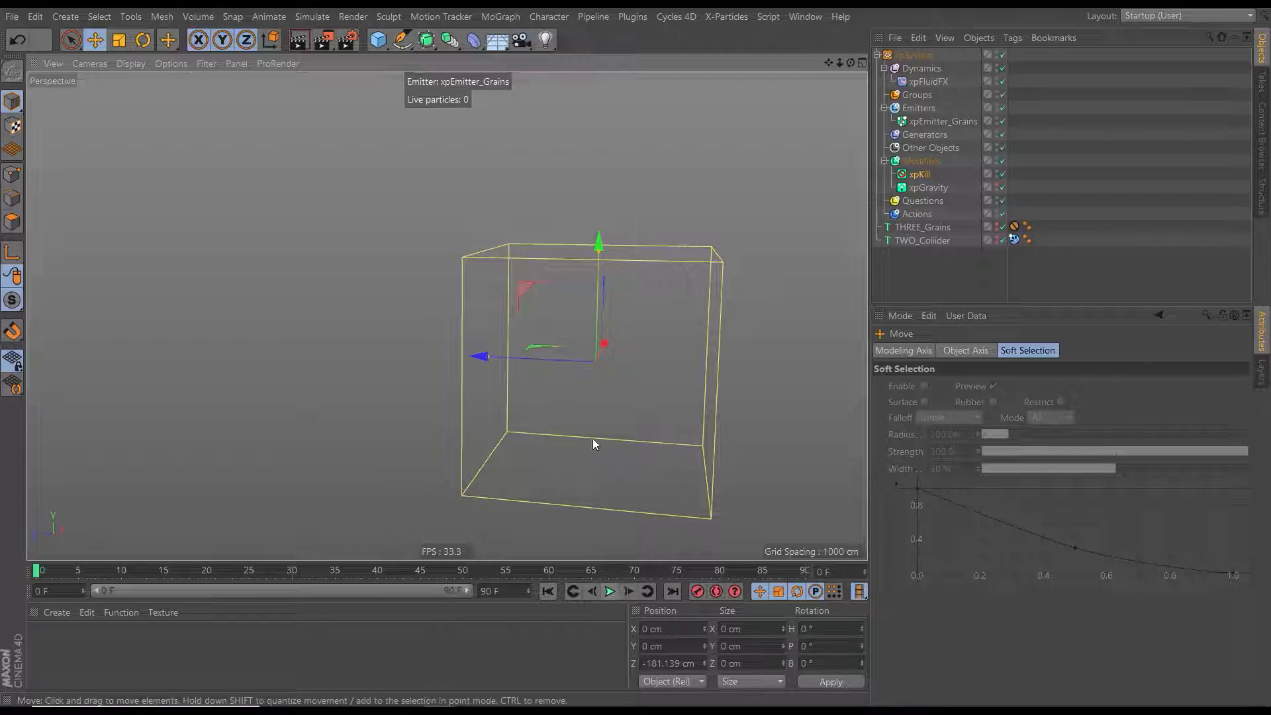
Play the simulation from the front with nothing selected to check how the grains form the number 2 and stray ones are killed
left_click_drag(598, 369, 541, 379, "alt")
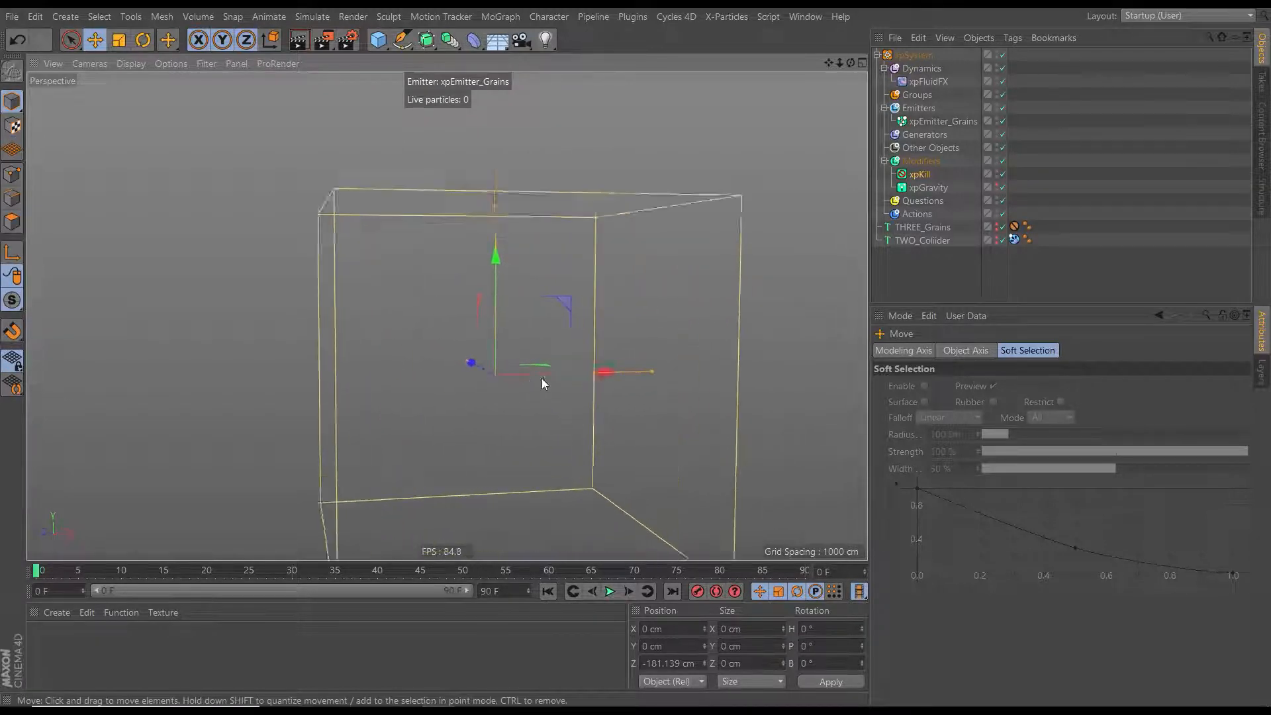
right_click_drag(541, 378, 588, 499, "alt")
left_click(609, 591)
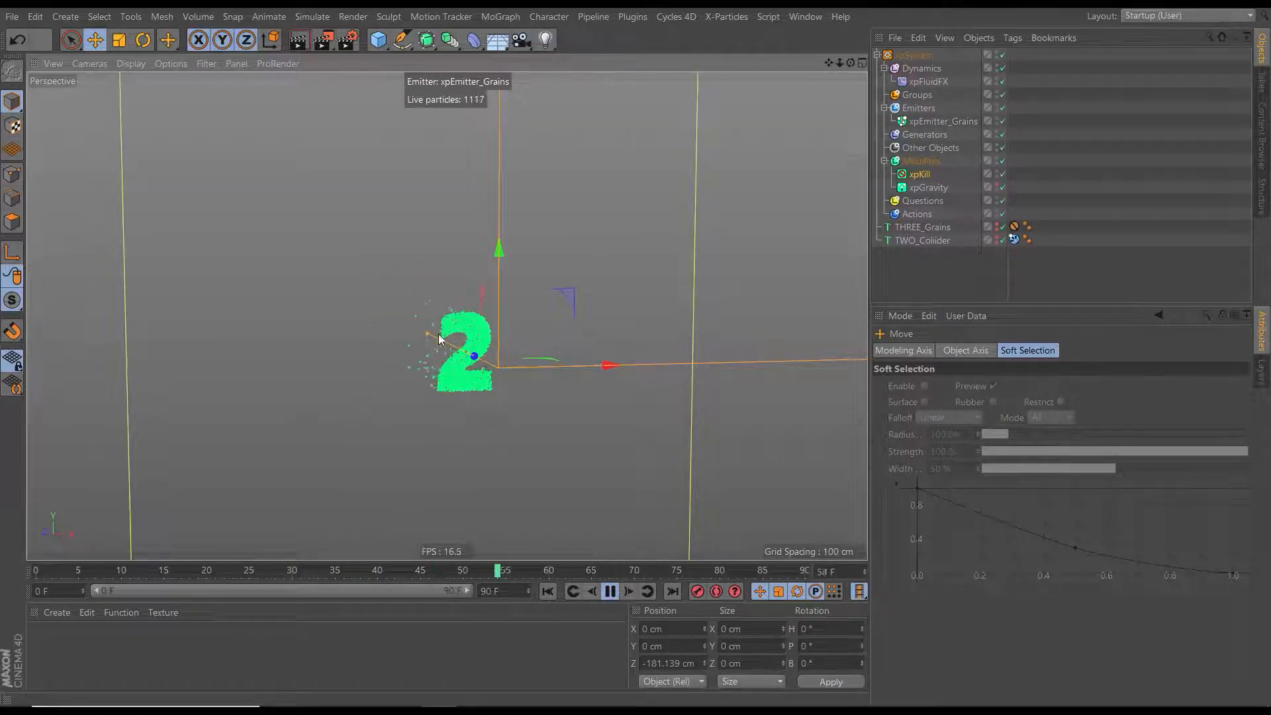
mouse_move(455, 383)
left_mouse_down("alt")
mouse_move(610, 384)
mouse_move(459, 364)
mouse_move(474, 372)
left_mouse_up("alt")
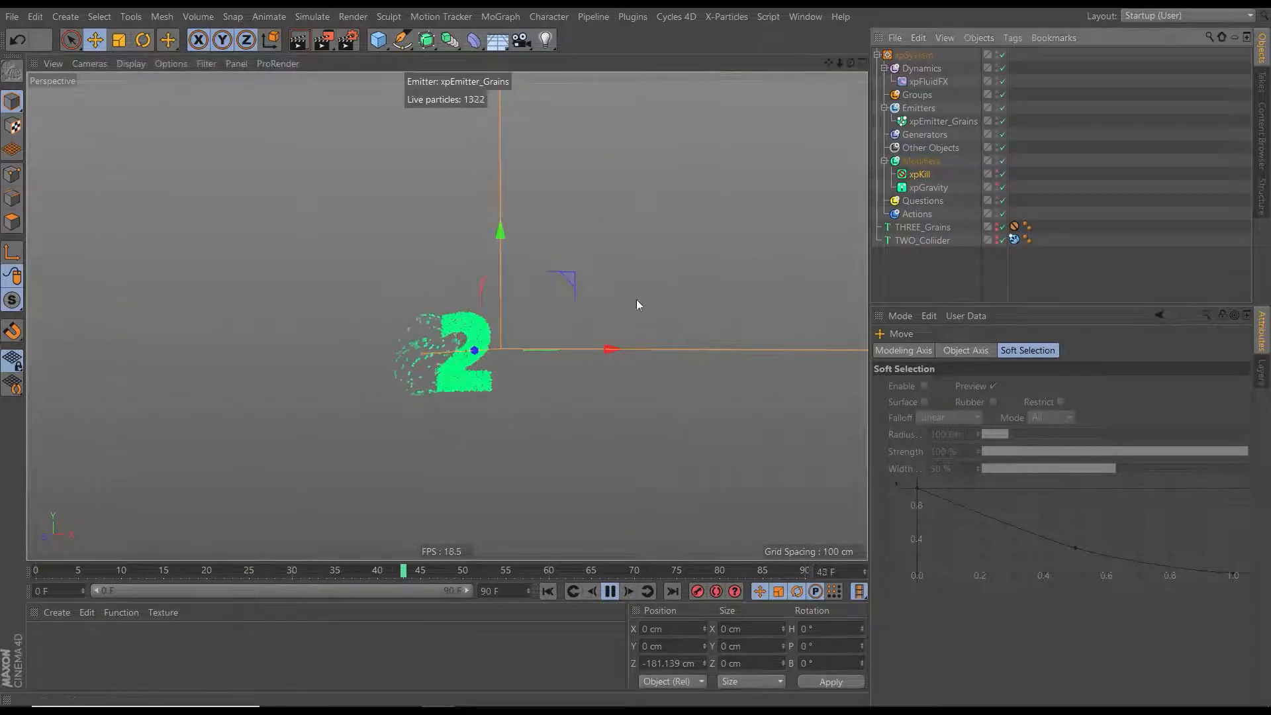
left_click(934, 273)
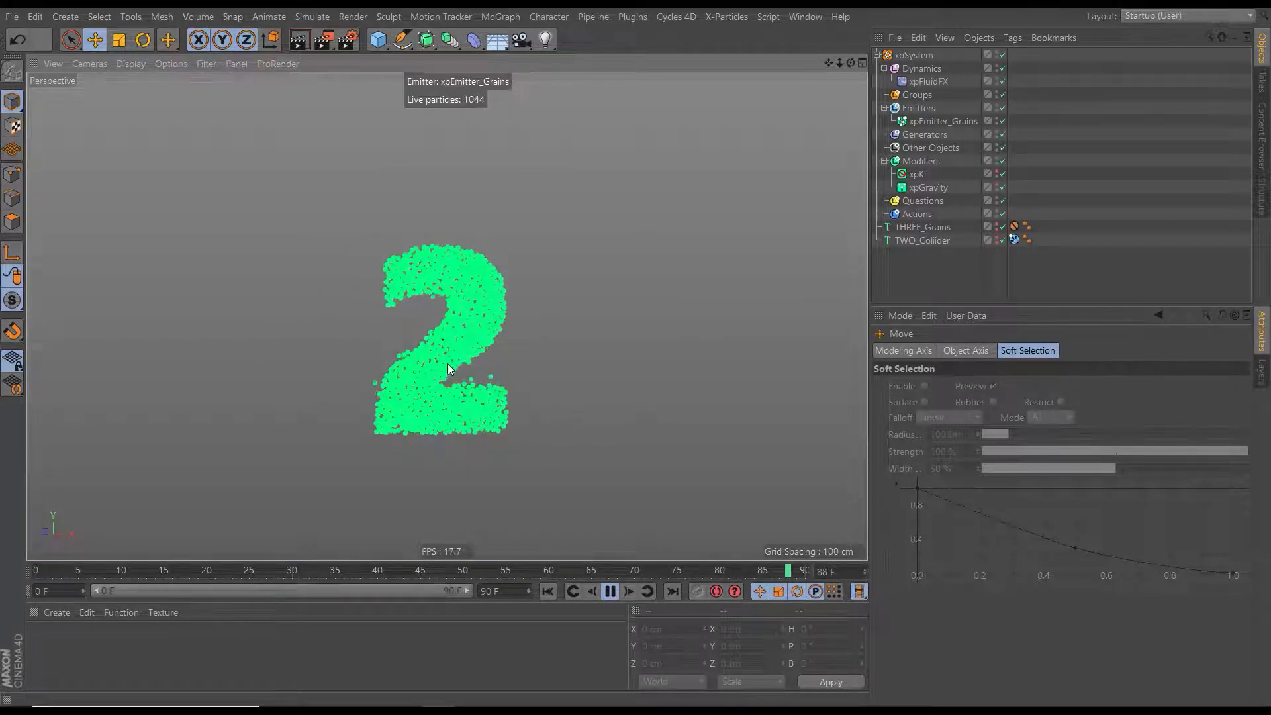
left_click(610, 590)
left_click(554, 590)
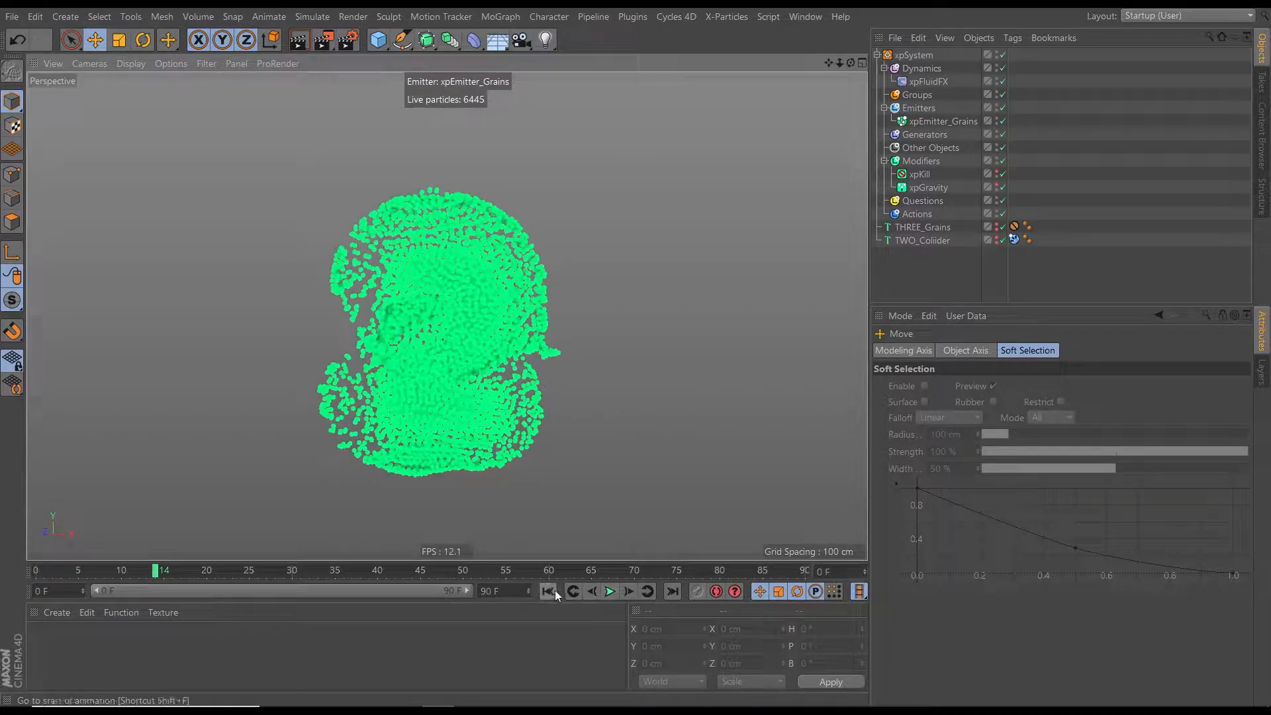
Set the particle radius of xpEmitter_Grains to 1.2 cm in its emission settings
left_click(940, 124)
left_click(1077, 356)
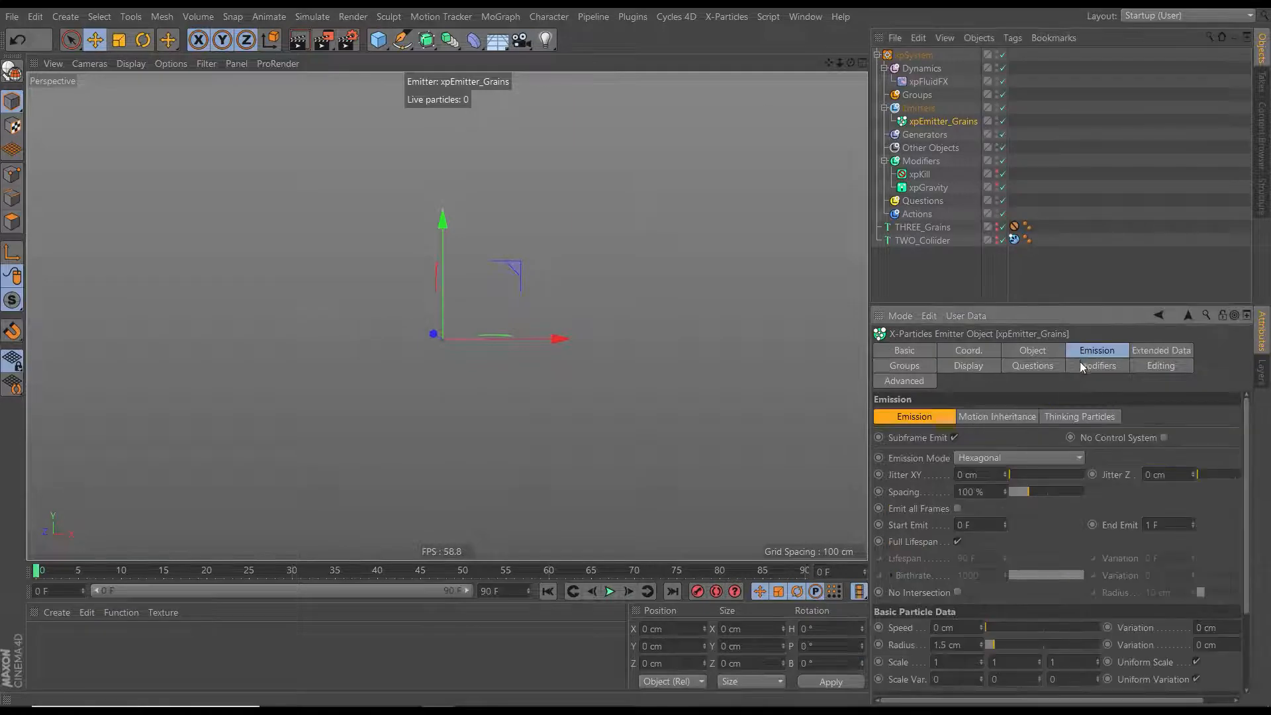
left_click(968, 643)
type("1.2")
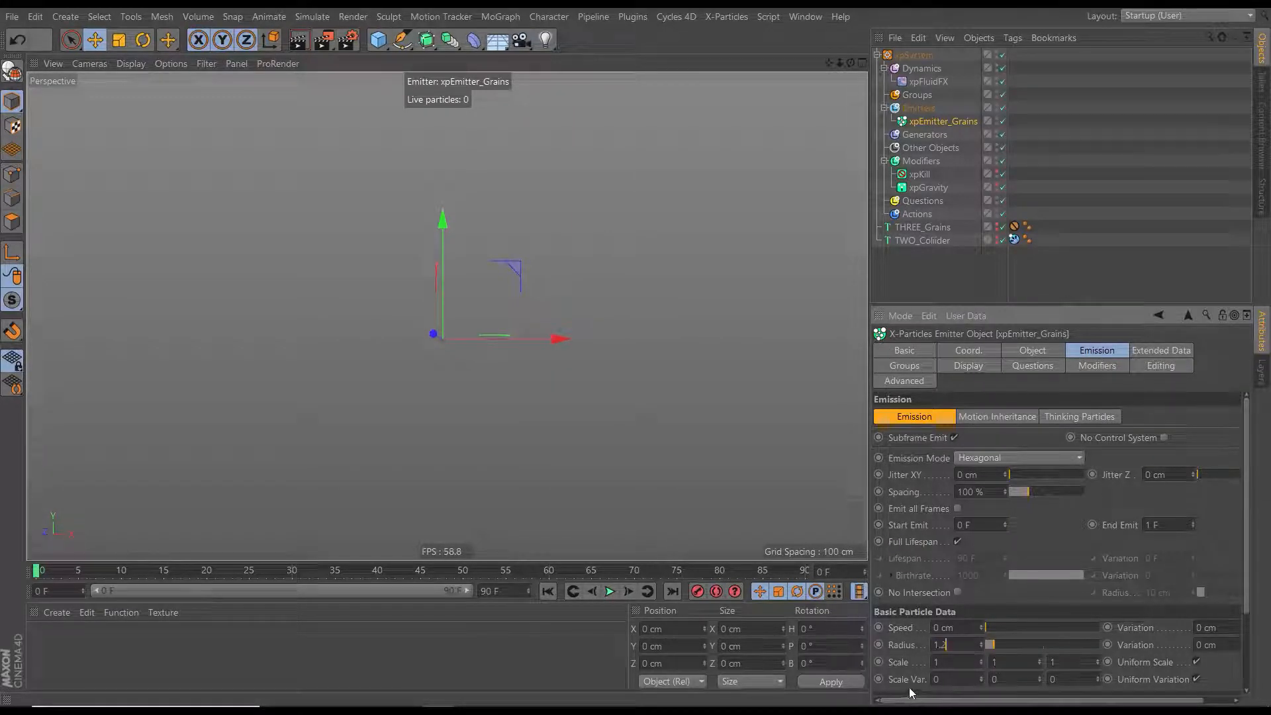
key("Return")
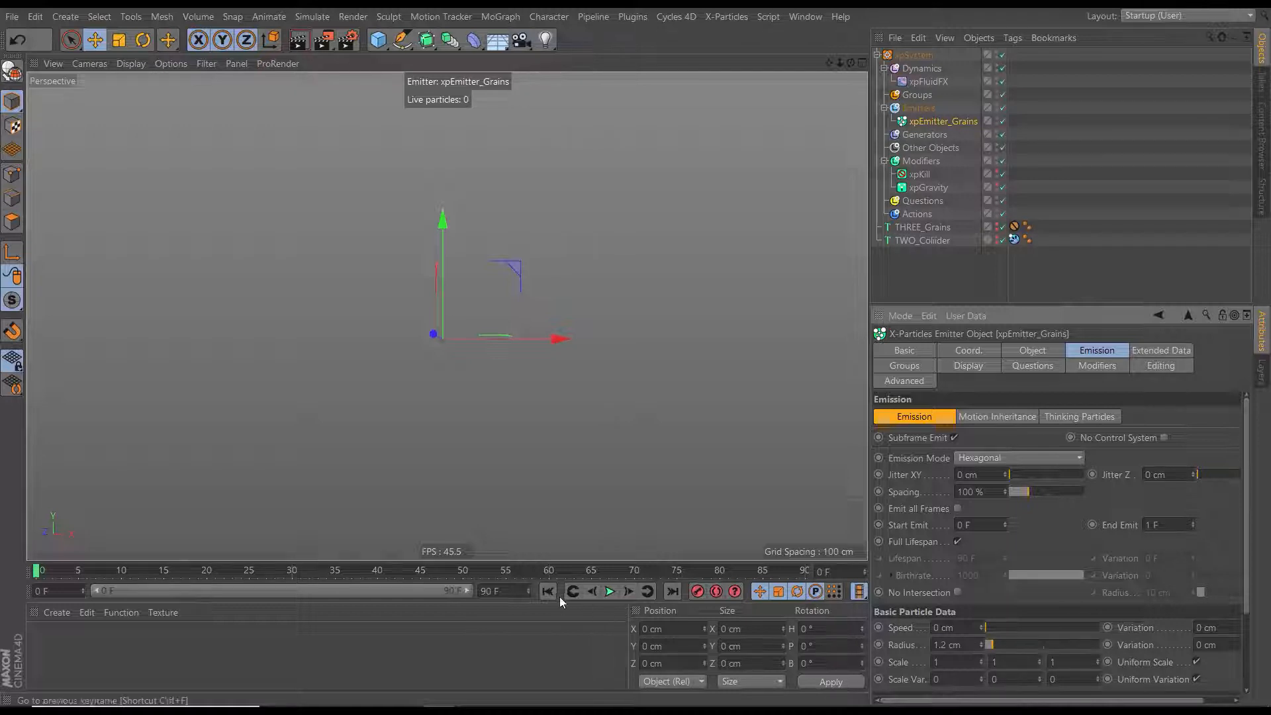
Check the smaller grains filling the 3 on the first frame and play the simulation to watch them hit the collider
left_click(628, 592)
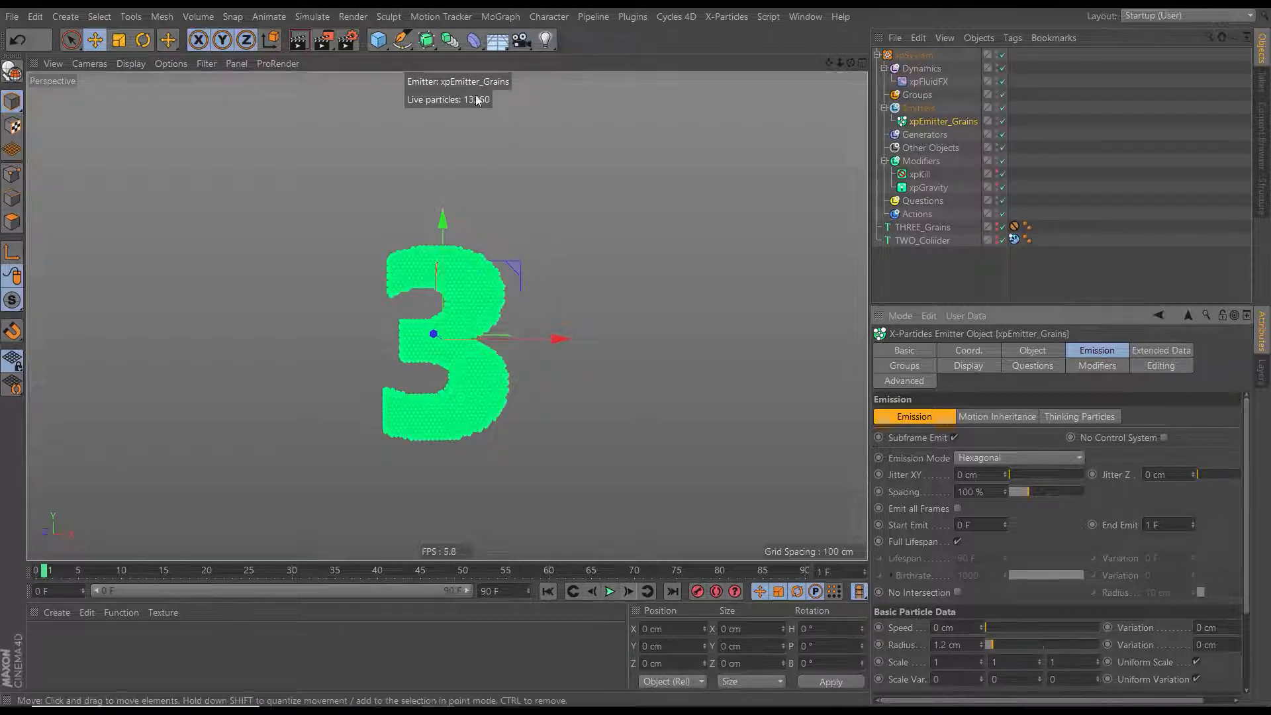
left_click_drag(455, 378, 443, 372, "alt")
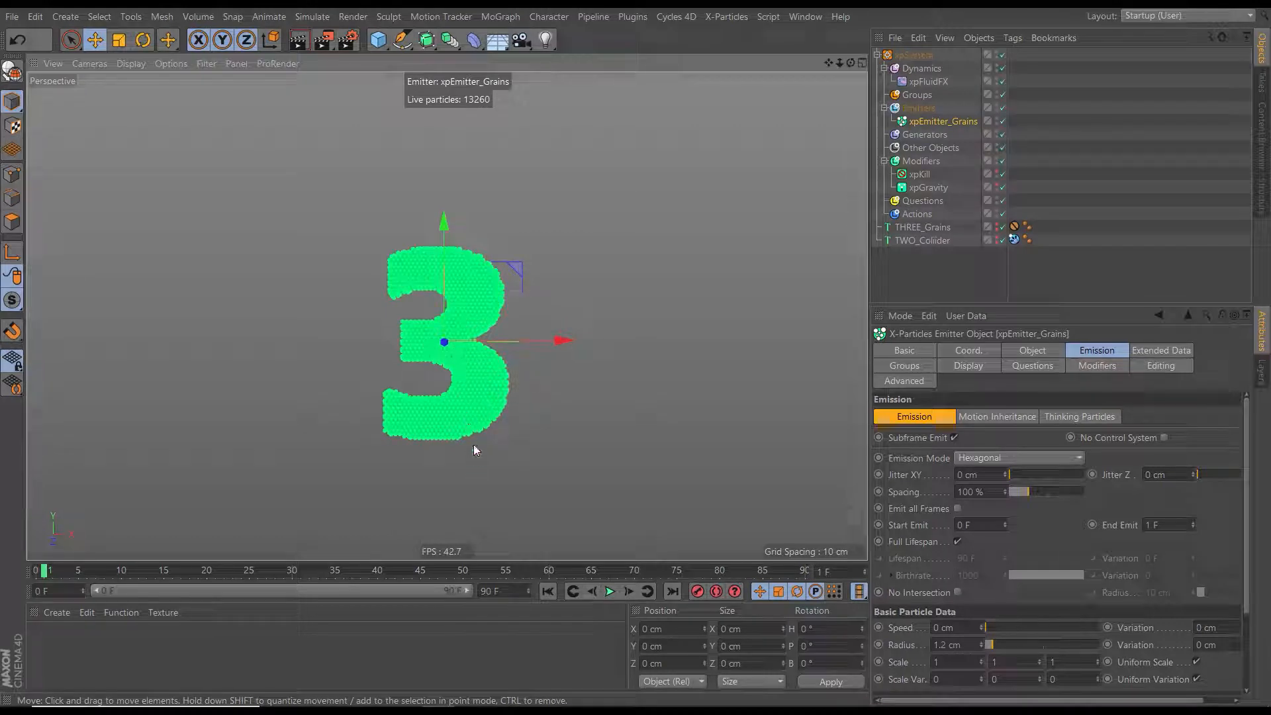
left_click(547, 591)
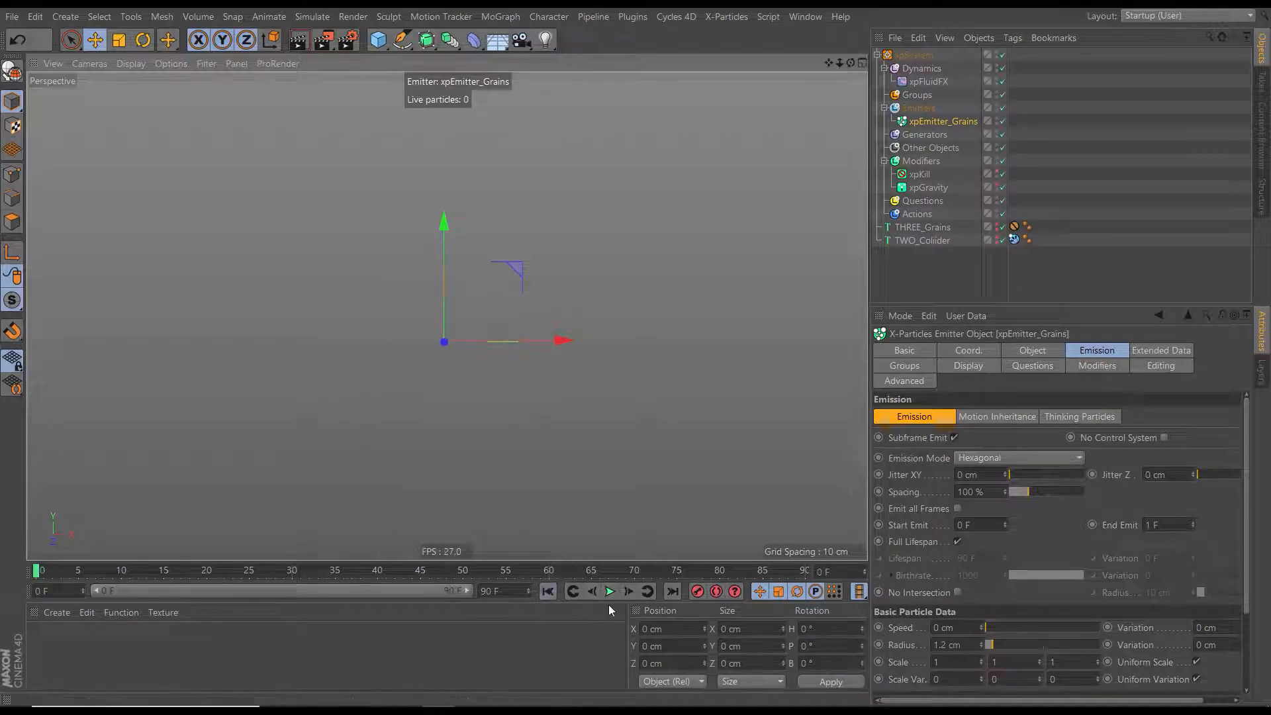
left_click(609, 592)
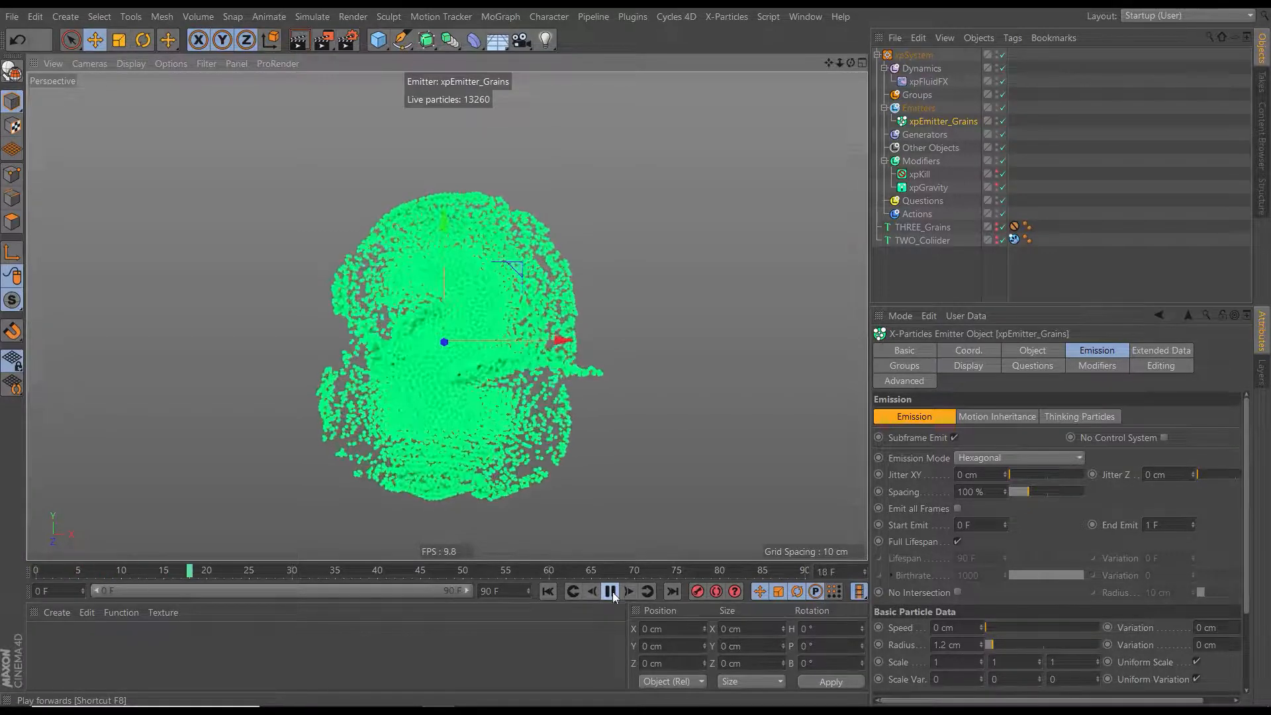
left_click(610, 592)
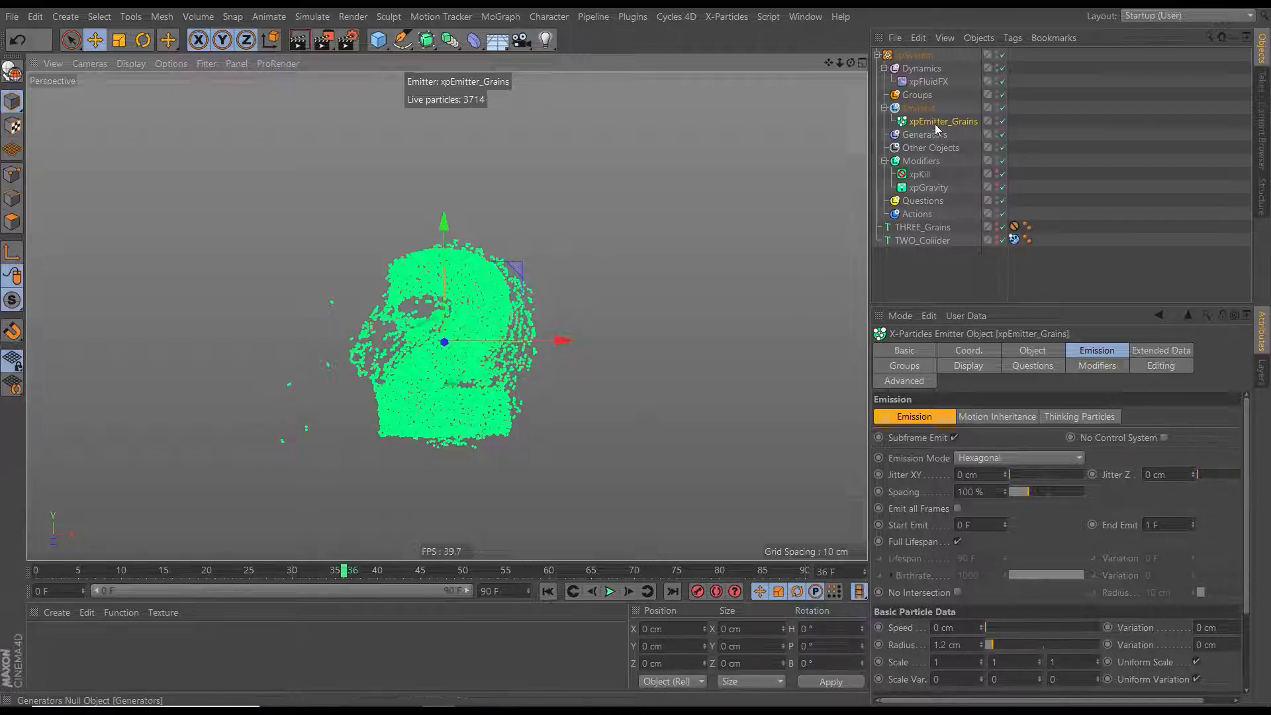
Raise the granular friction of xpEmitter_Grains to 100% and replay the simulation to judge its effect
left_click(1138, 352)
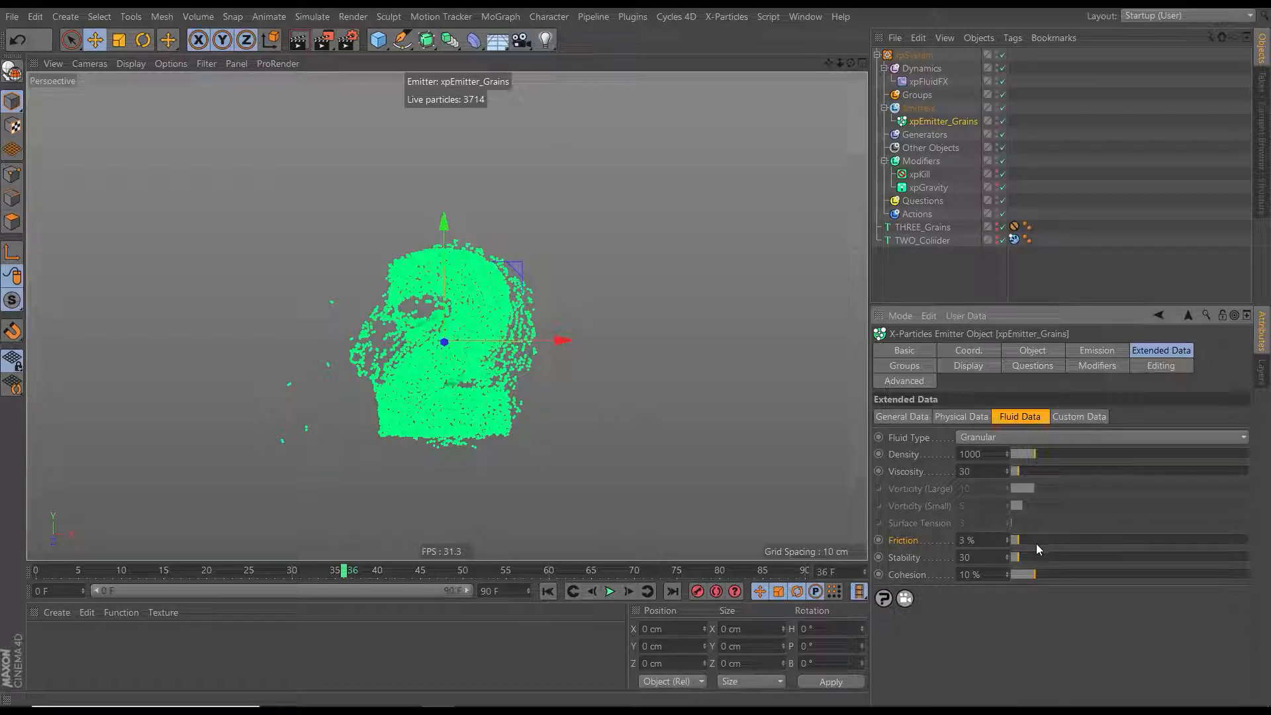
left_click_drag(1039, 542, 1254, 556)
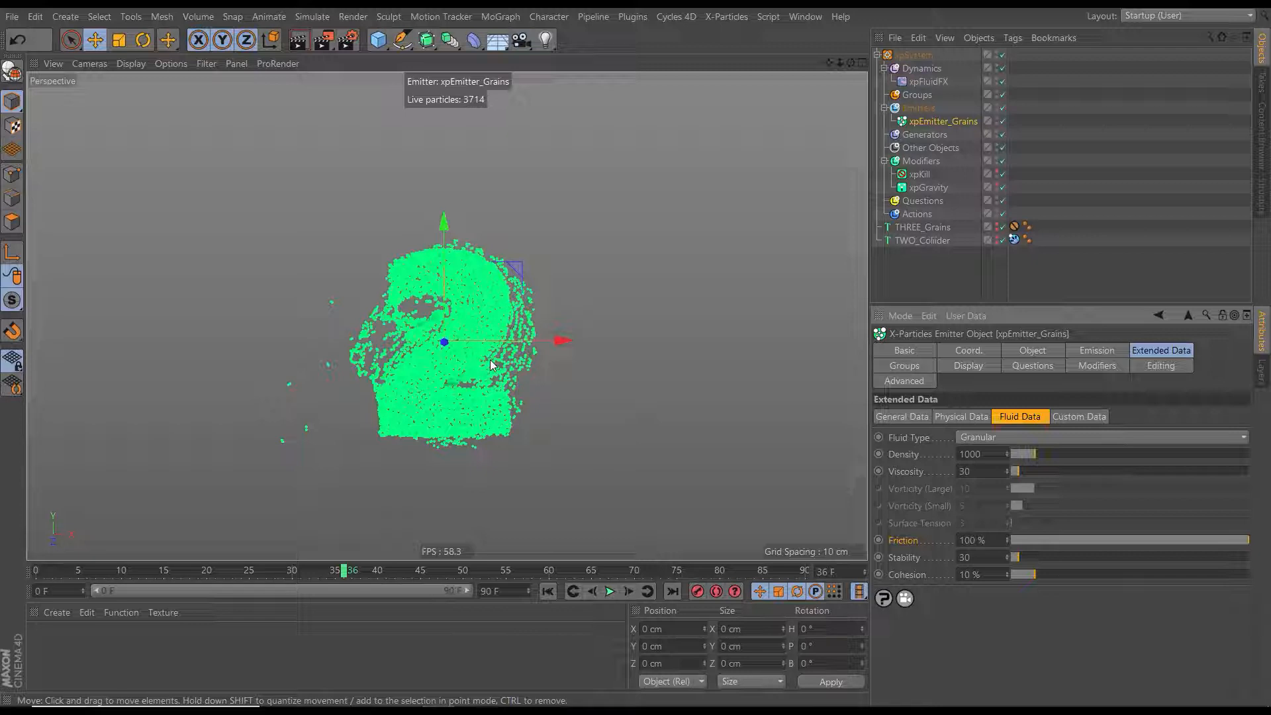
left_click(548, 591)
left_click(610, 591)
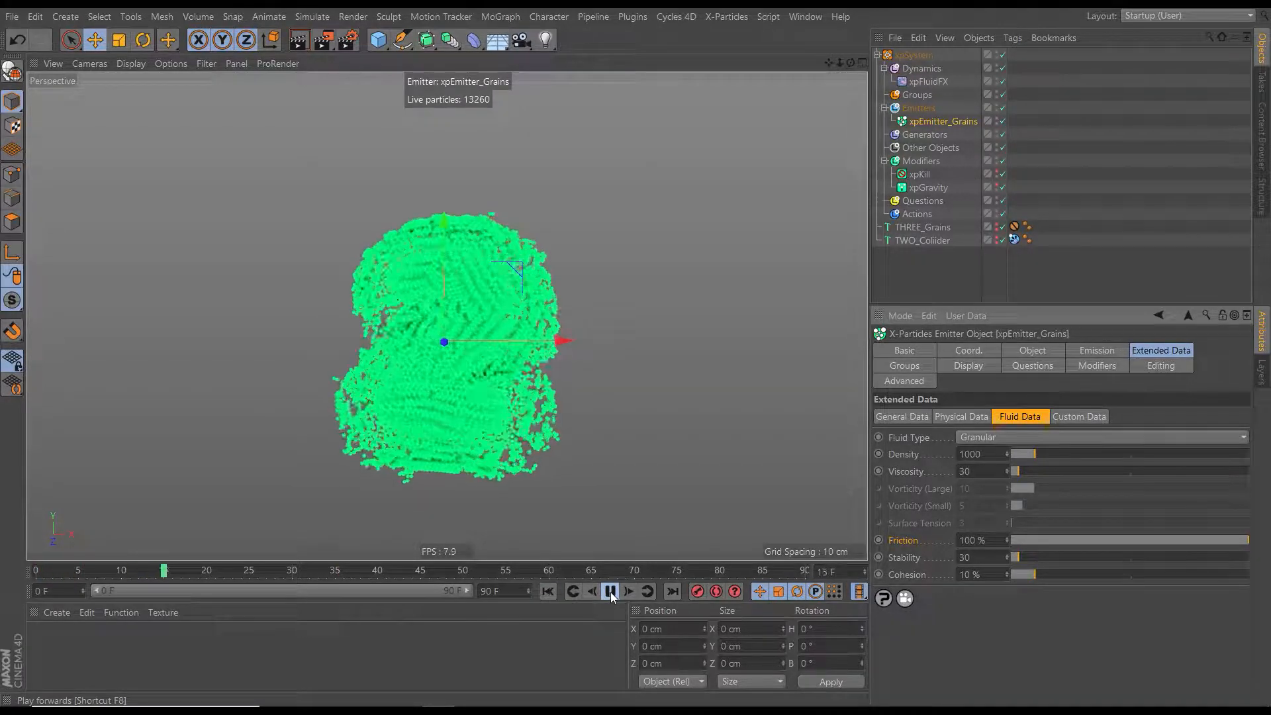
left_click(548, 591)
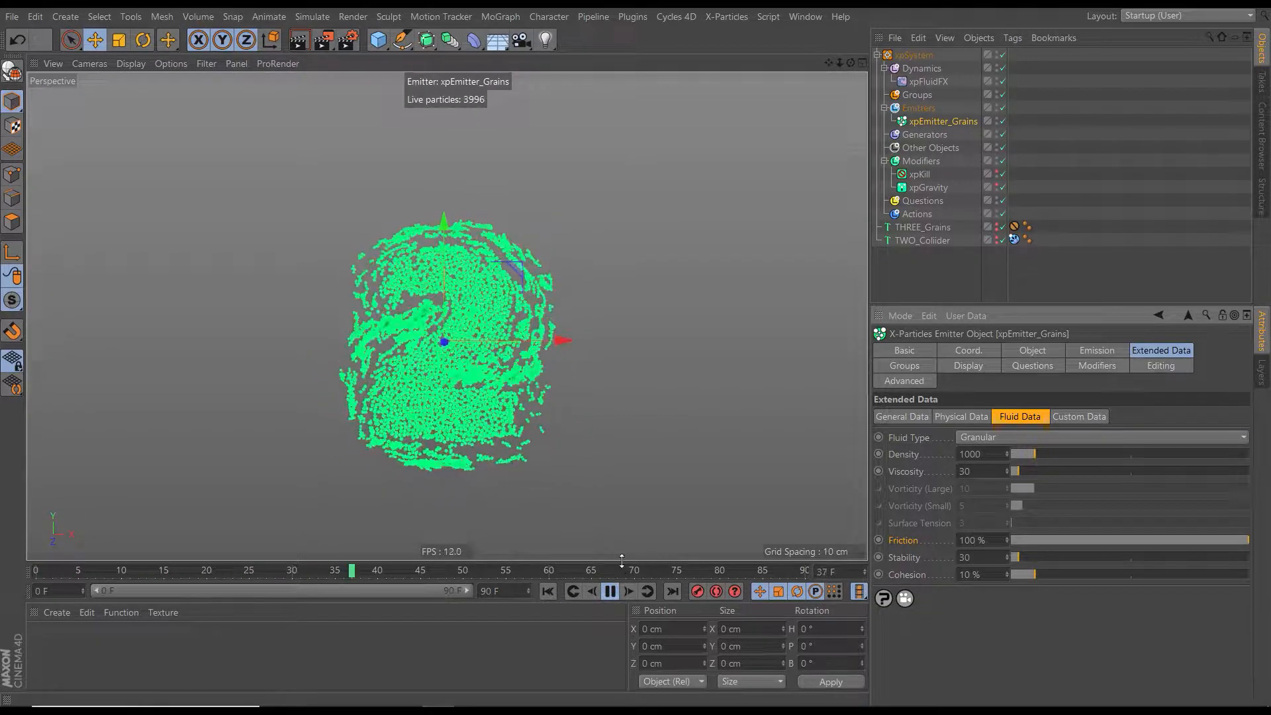
left_click(547, 591)
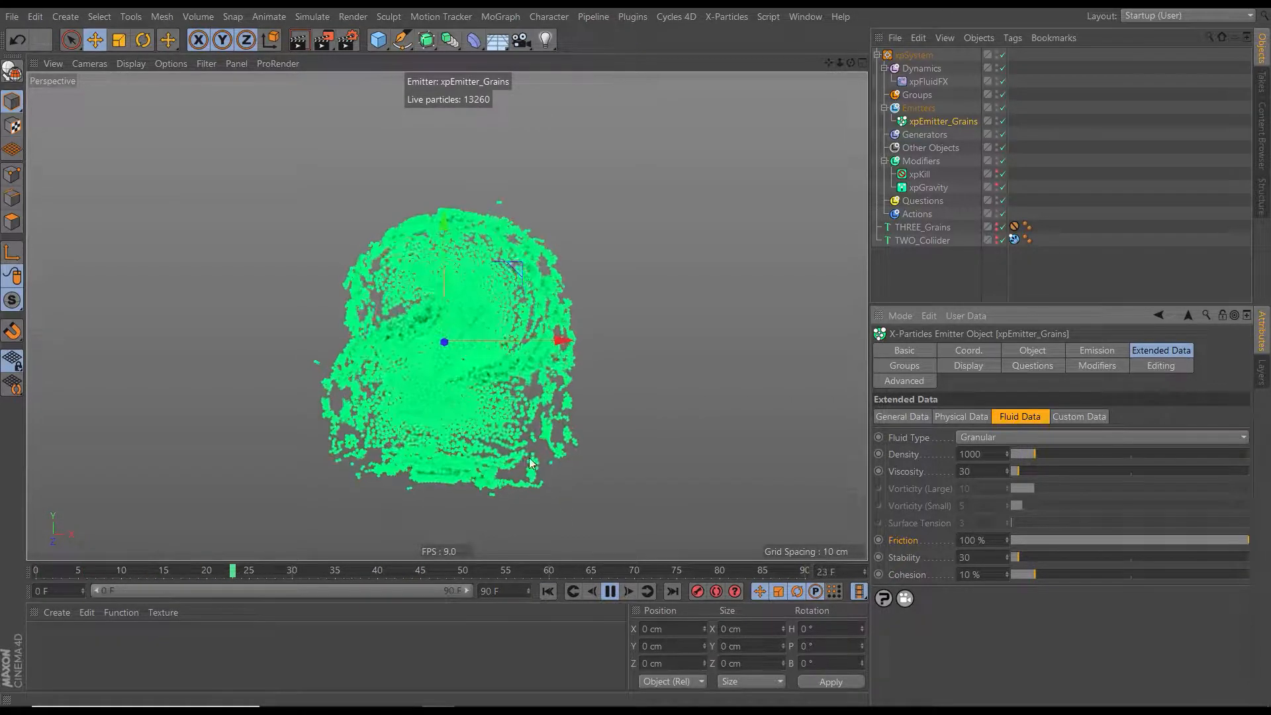
left_click(606, 594)
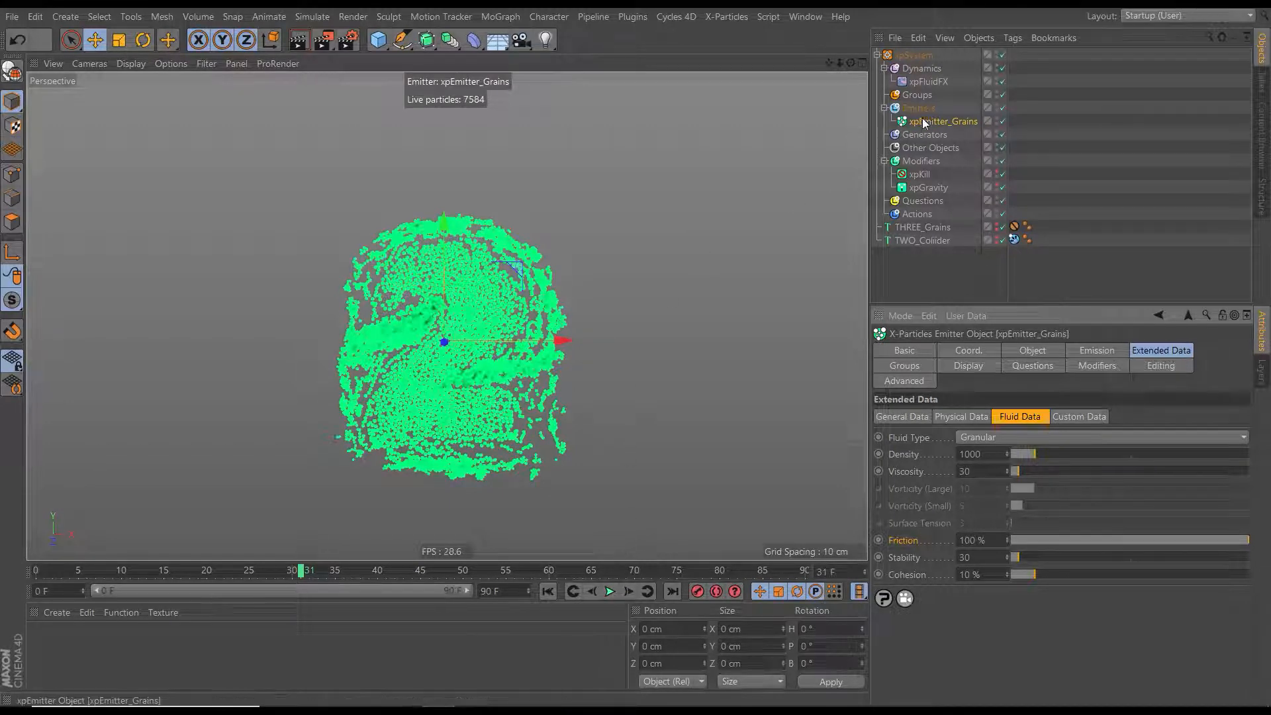
Replay the simulation with xpFluidFX selected and set the modifier's accuracy to High
left_click(930, 83)
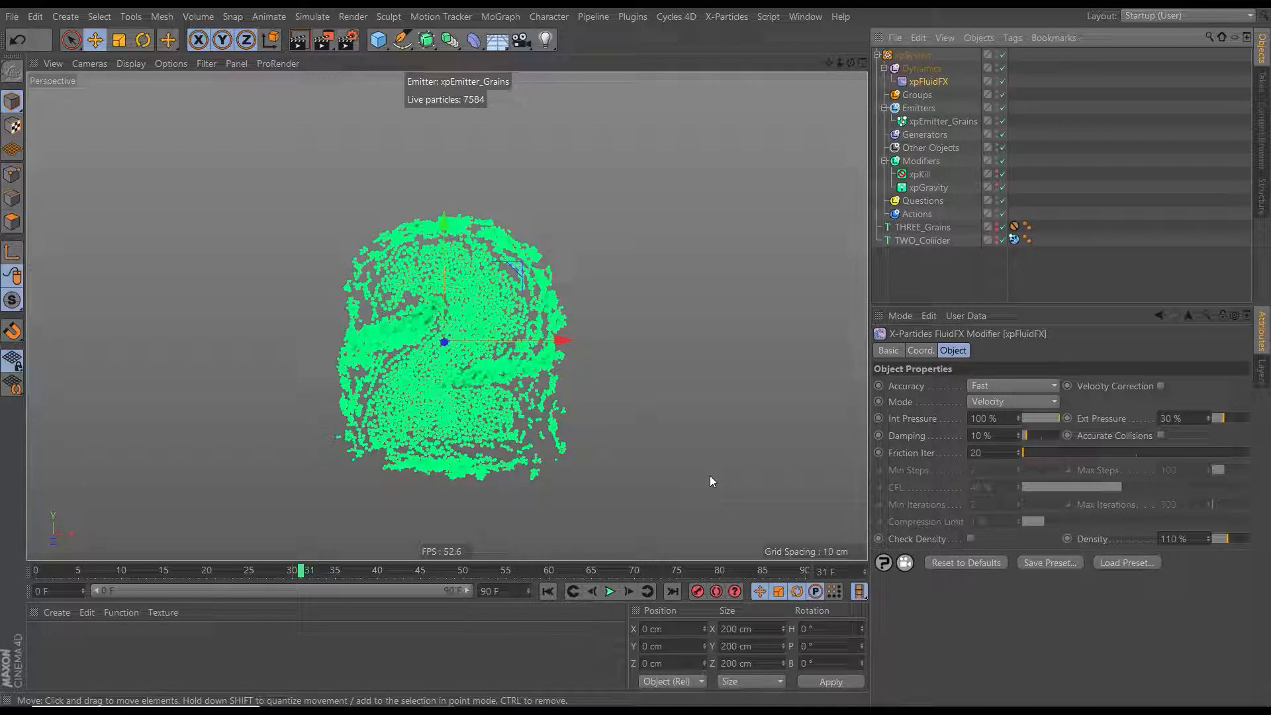
left_click(547, 591)
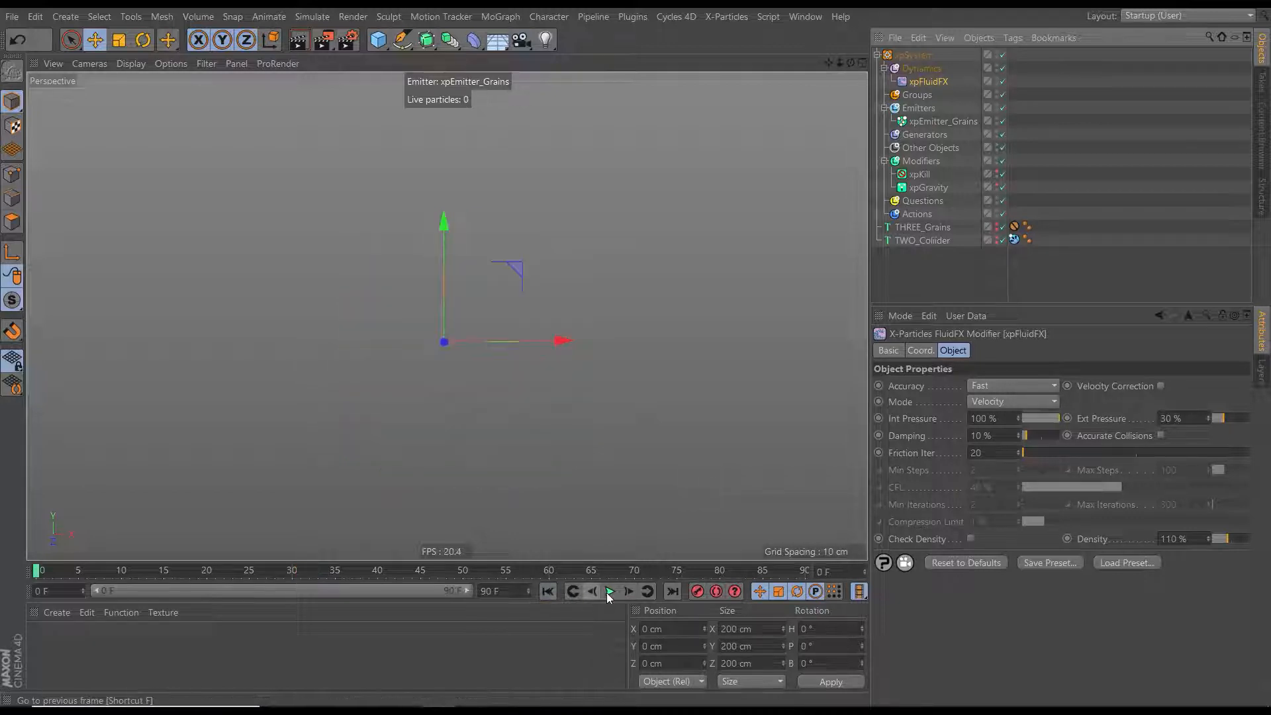
left_click(610, 591)
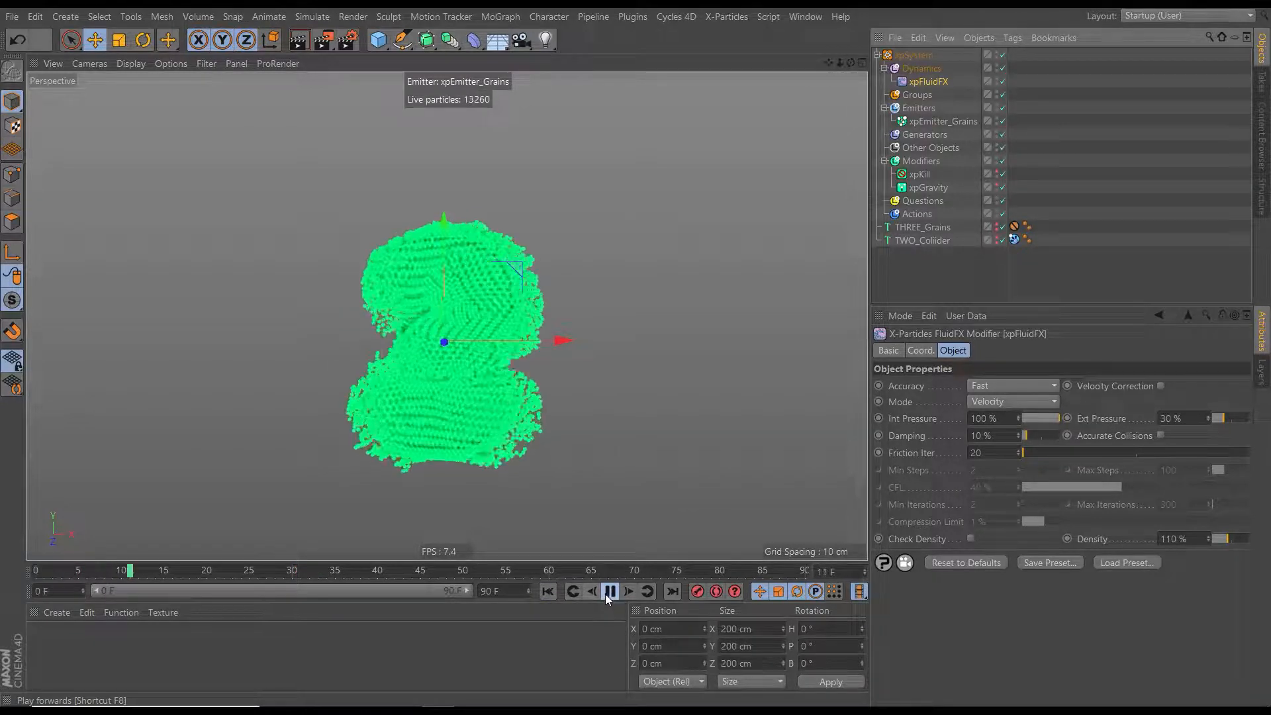
left_click(610, 591)
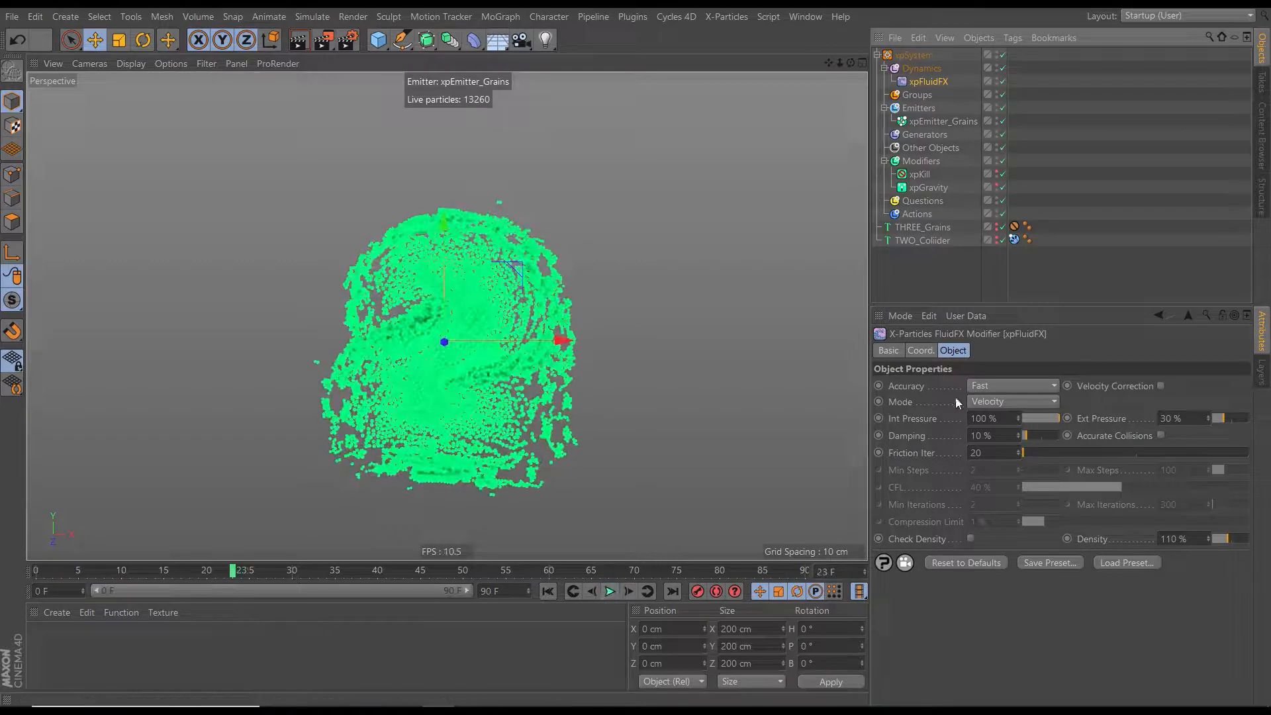
left_click(986, 385)
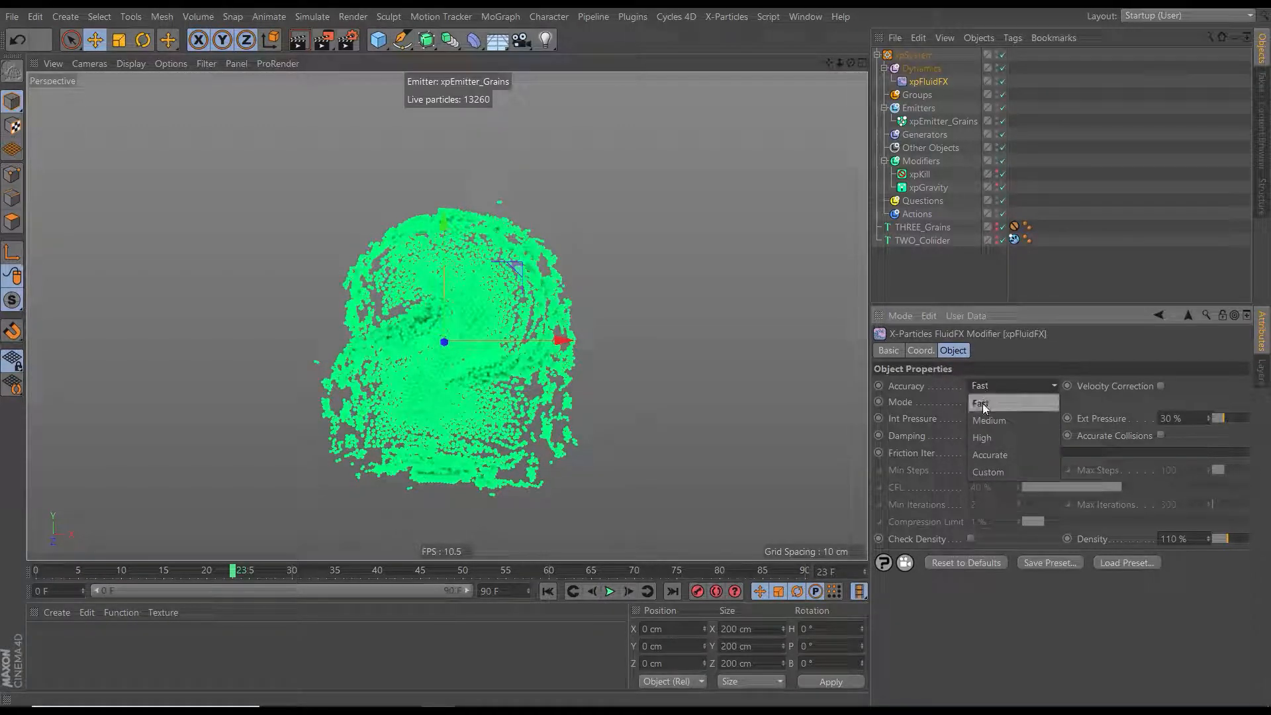
left_click(981, 436)
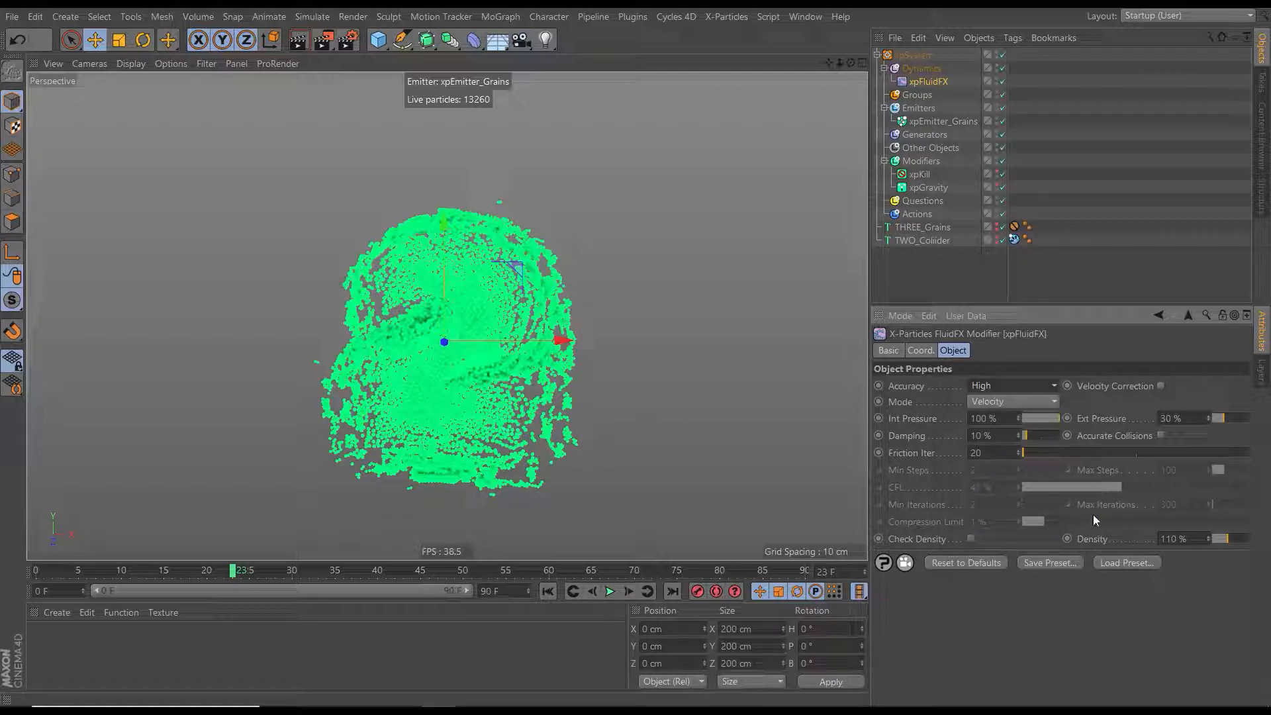
Play the simulation at high accuracy to check how the grains settle into the number 2, and rewind it
left_click(548, 591)
left_click(611, 590)
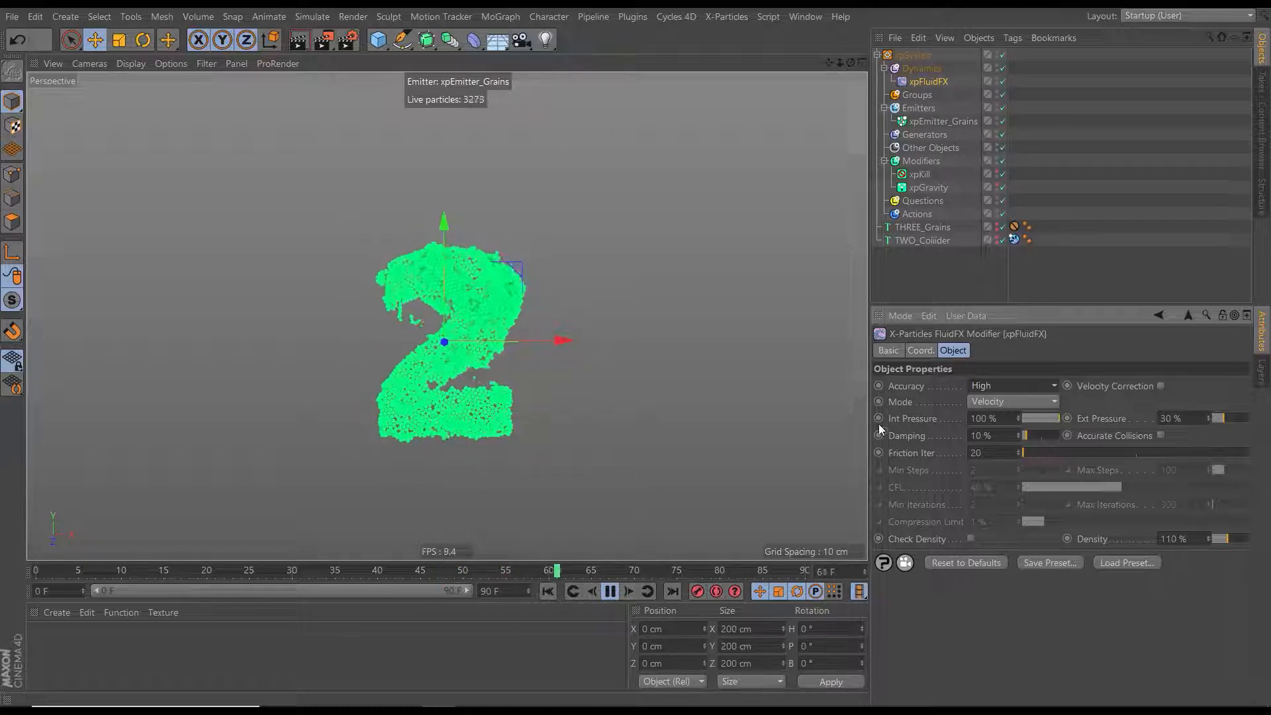
left_click(610, 591)
left_click(547, 591)
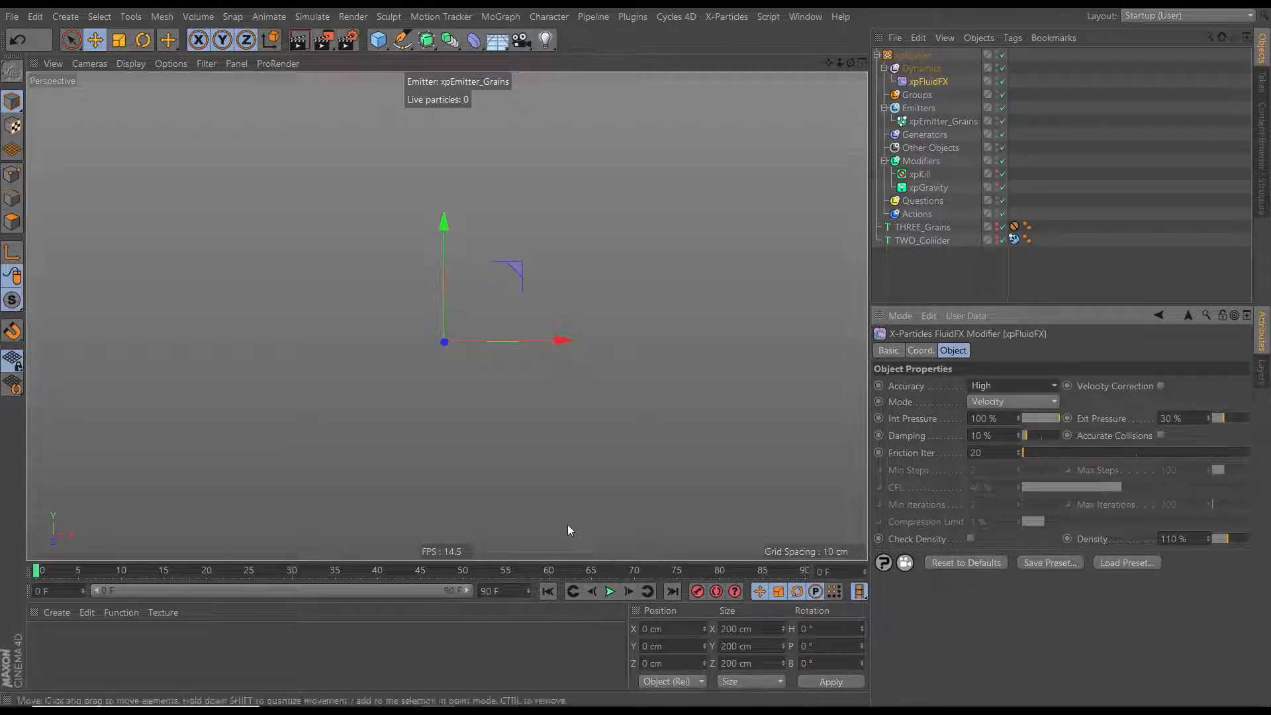
Examine how the grains start moving out of the 3, and return to frame 1 to inspect its filled volume from the side
left_click(628, 594)
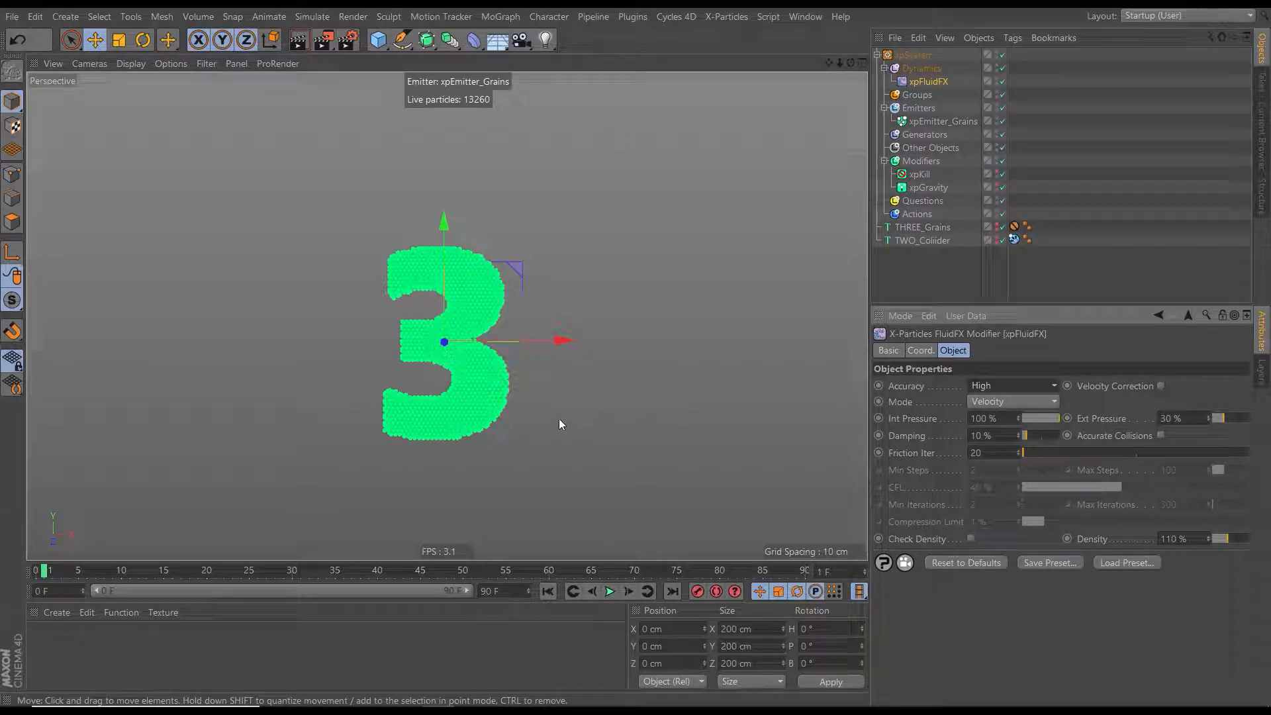
left_click(610, 591)
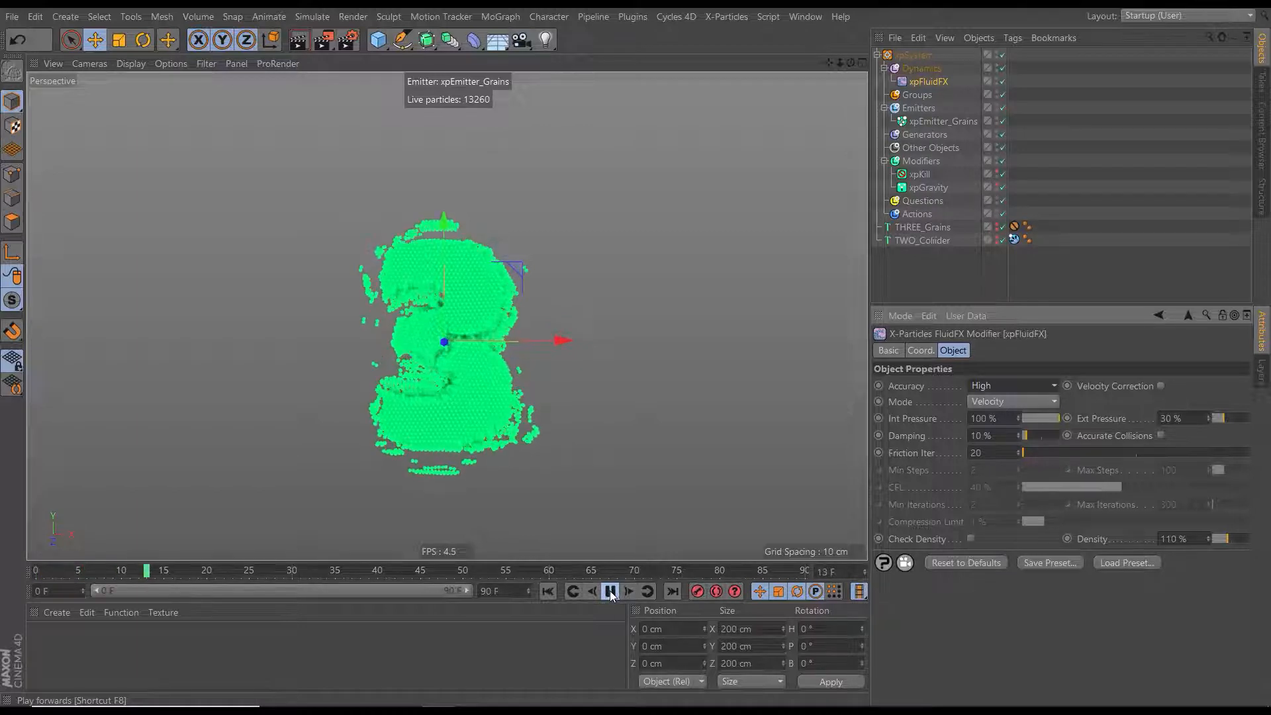
left_click(610, 591)
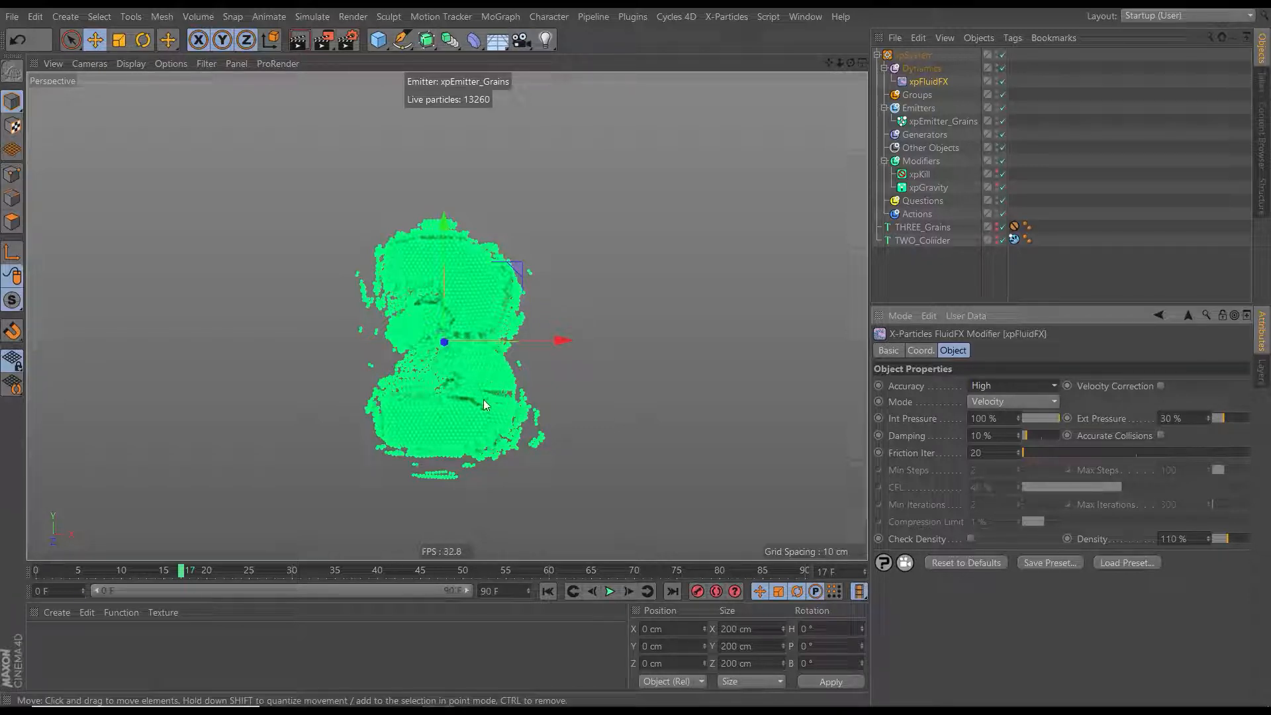
left_click(548, 591)
left_click(629, 591)
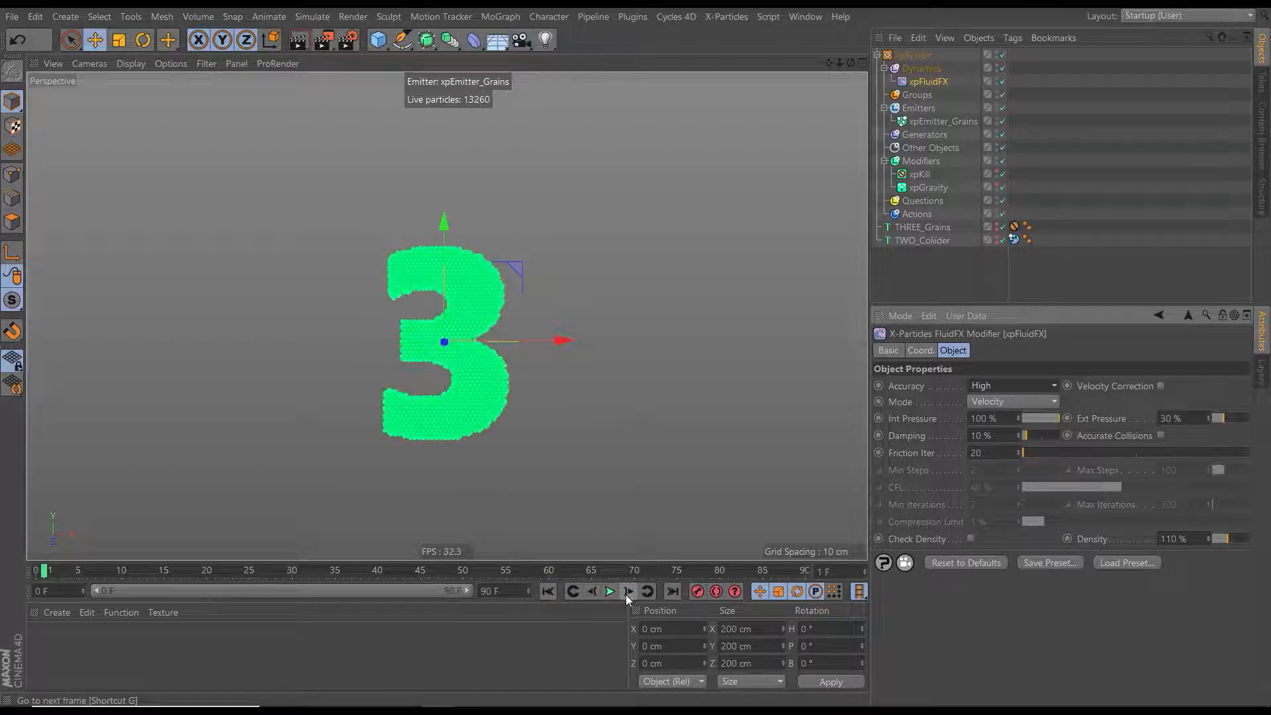
left_click_drag(479, 372, 334, 409, "alt")
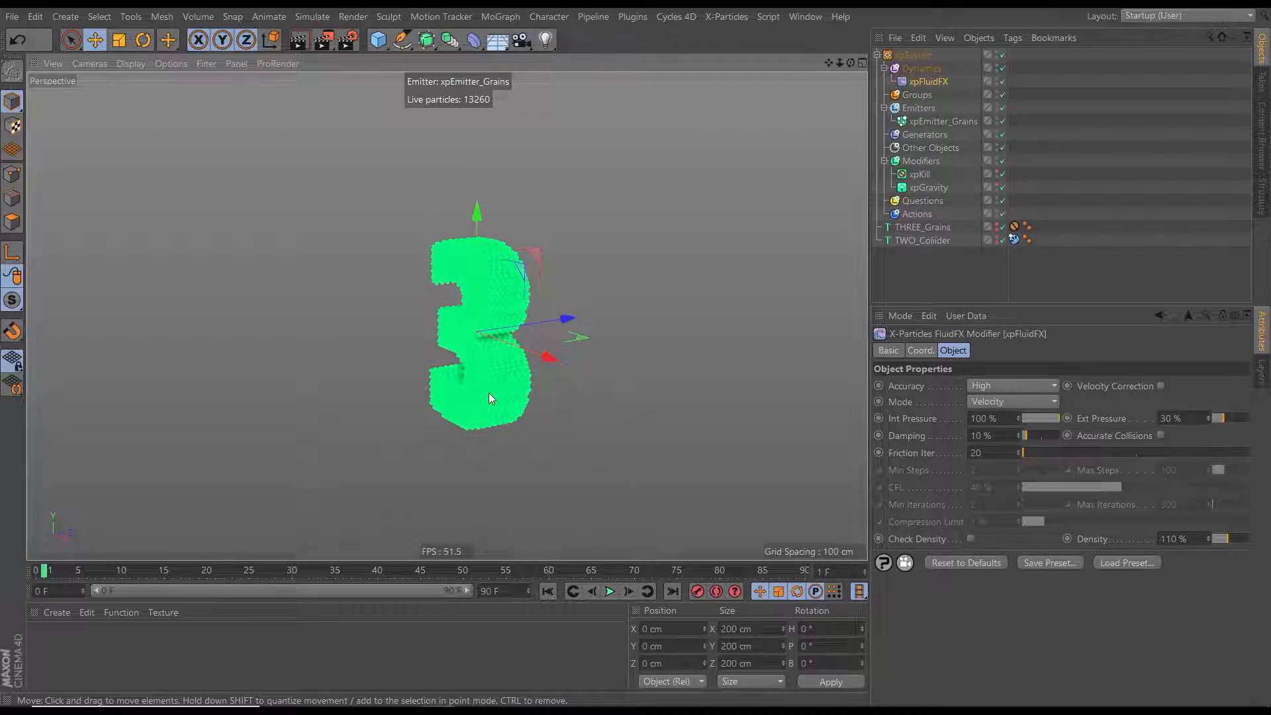
Add an xpColor modifier to the particle system and play the first frames to check the grains' default colour
mouse_move(488, 392)
left_mouse_down("alt")
mouse_move(441, 398)
mouse_move(509, 395)
mouse_move(496, 368)
left_mouse_up("alt")
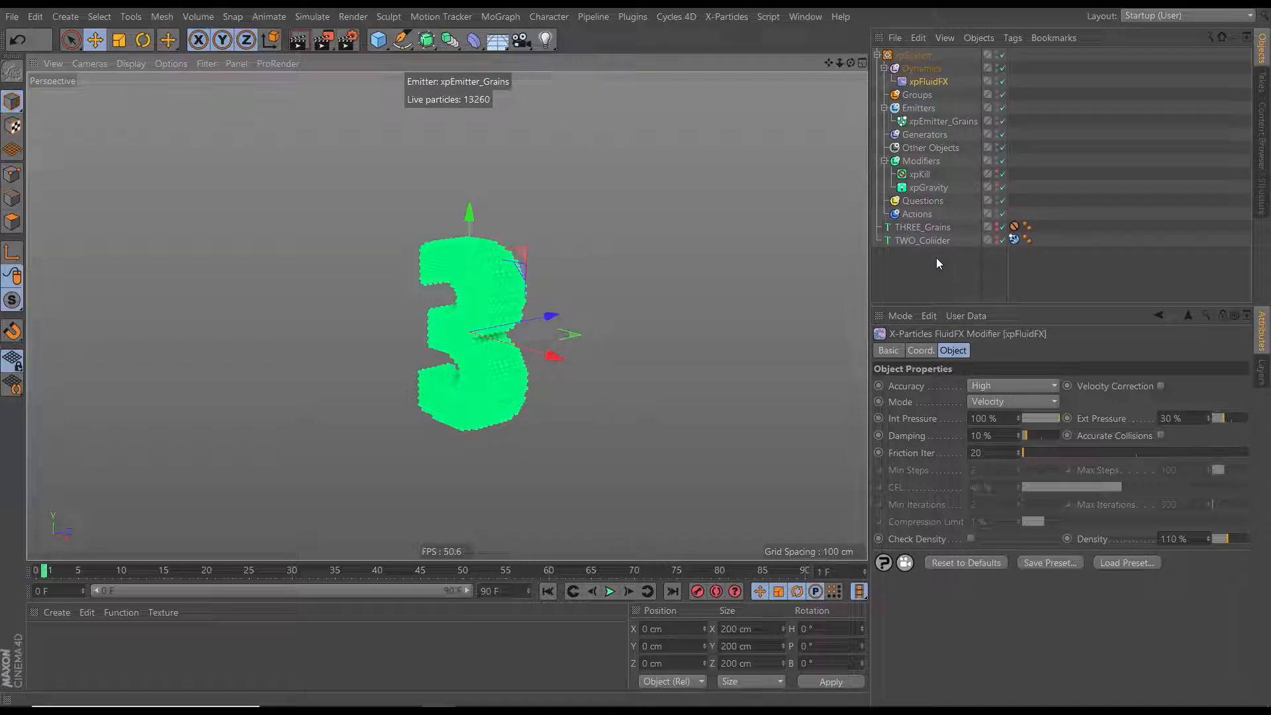
left_click(919, 161)
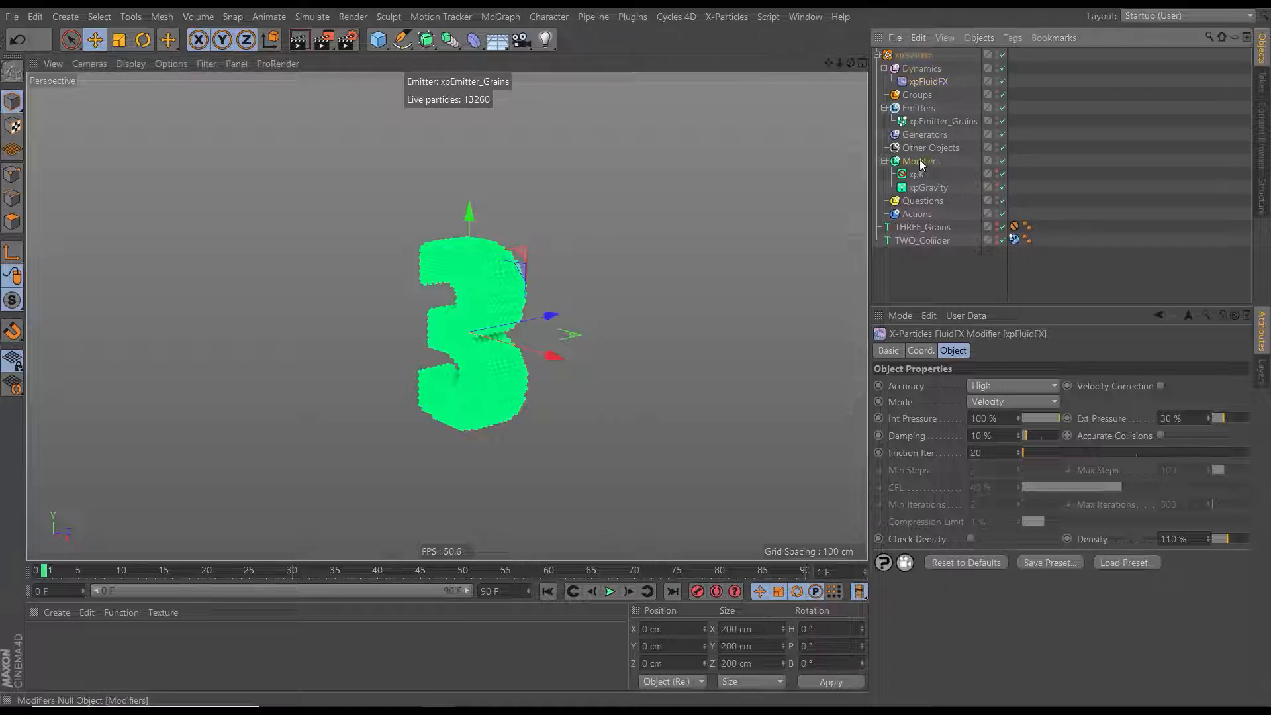
left_click(1223, 422)
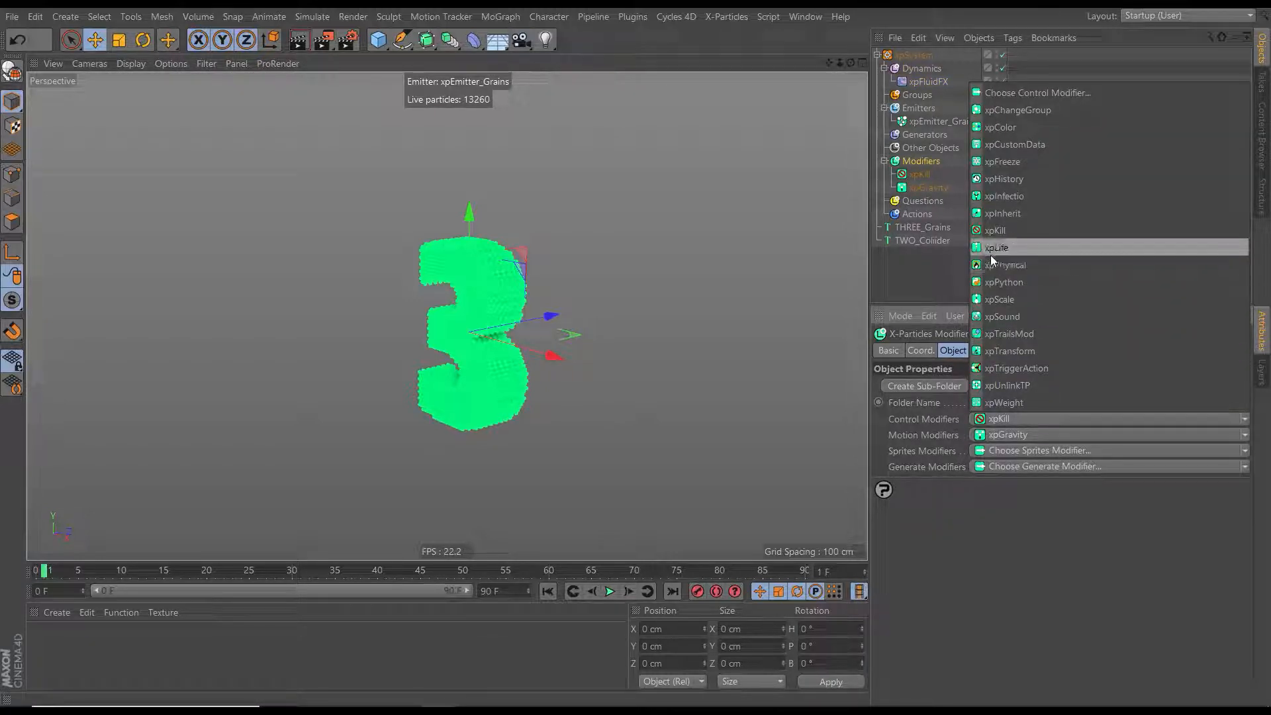
left_click(1004, 126)
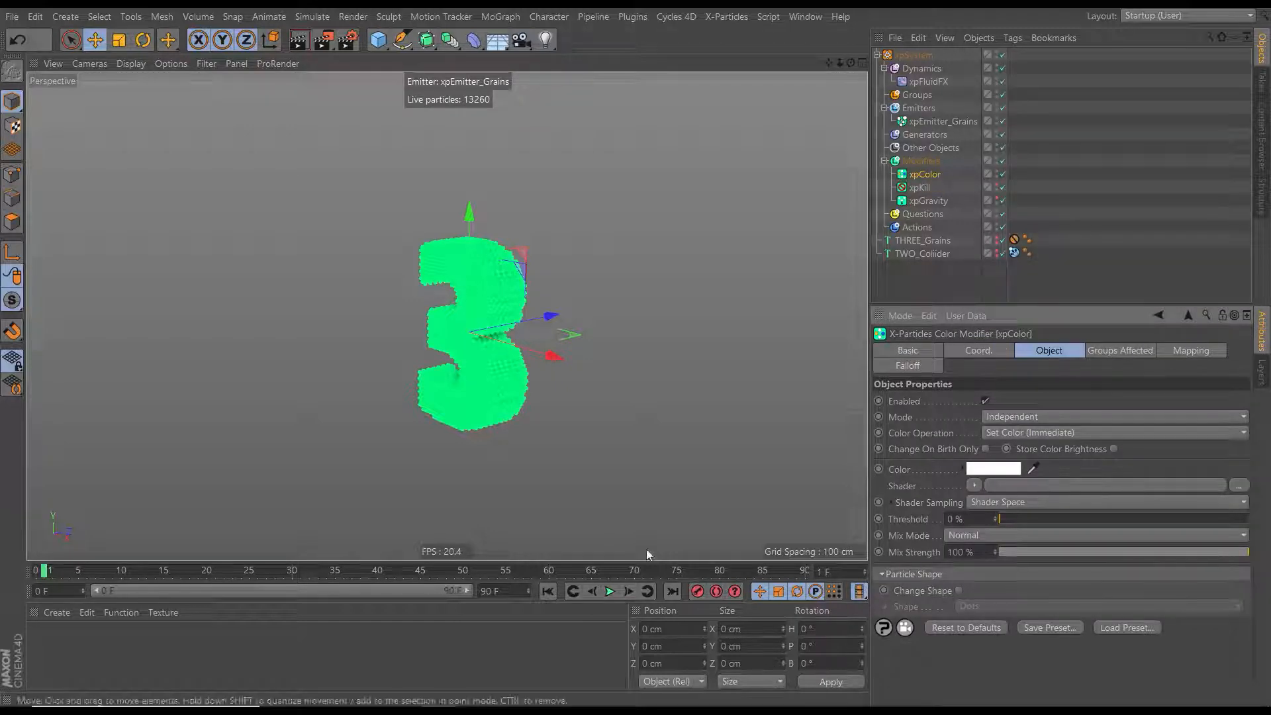
left_click(550, 591)
left_click(610, 591)
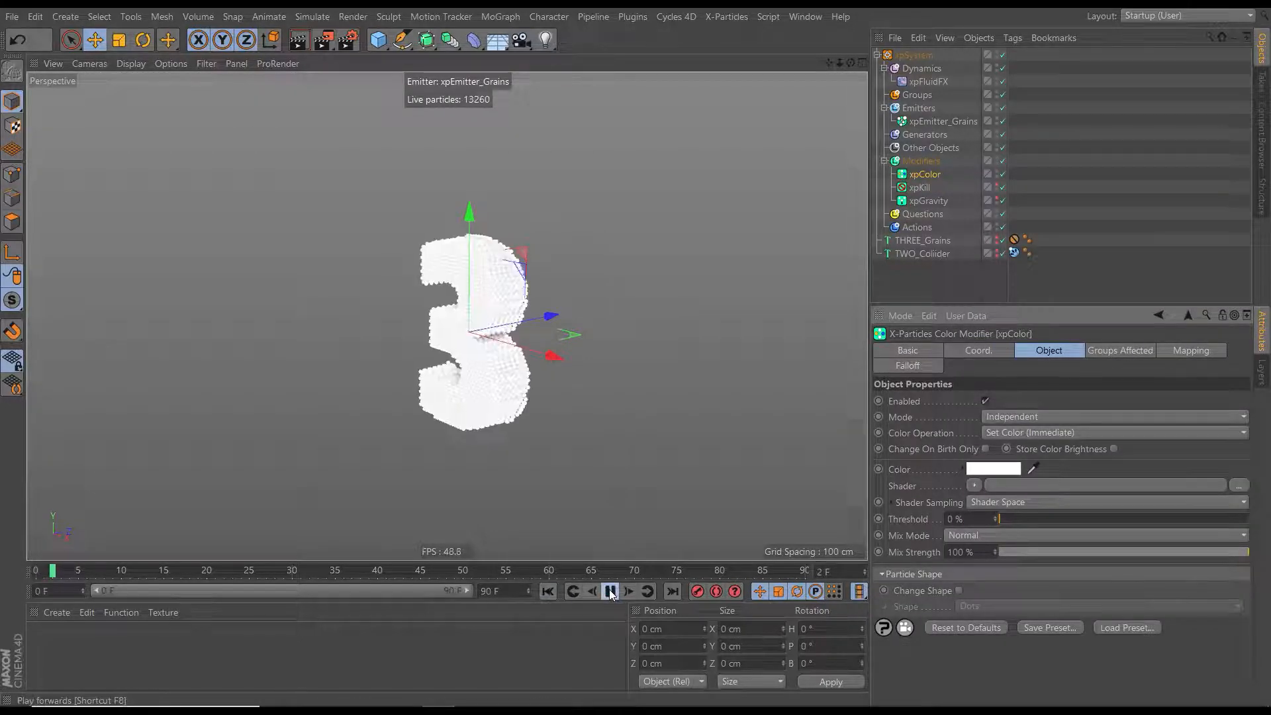
left_click(610, 591)
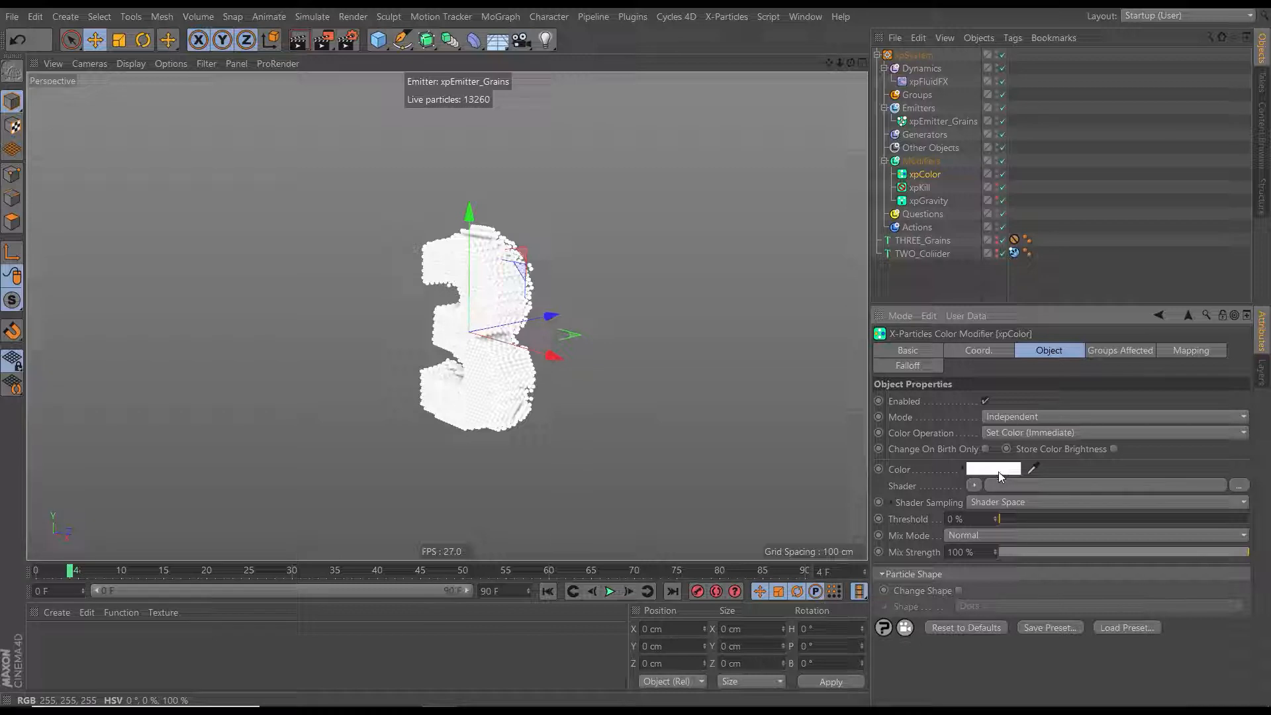
Set xpColor's Color Operation to Gradient By Parameter, play the simulation to preview the age-based colouring, and rewind it
left_click(1001, 433)
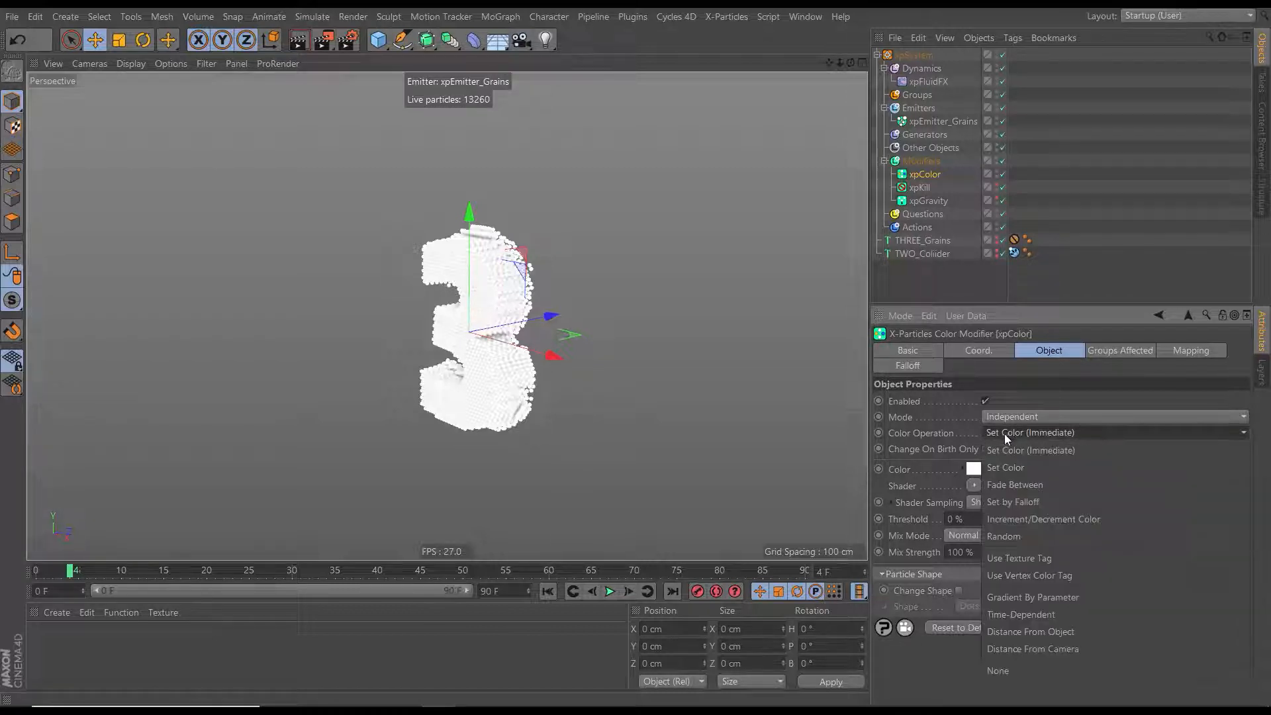
left_click(1030, 595)
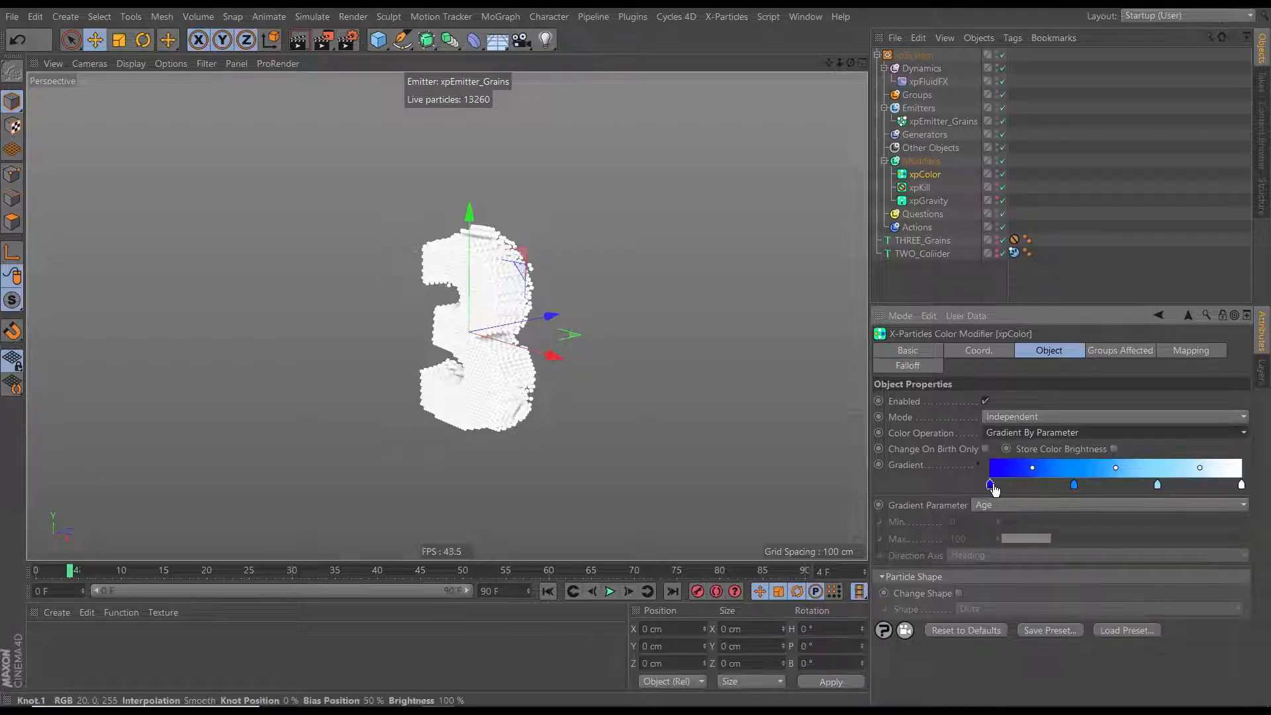
left_click(548, 591)
left_click(608, 592)
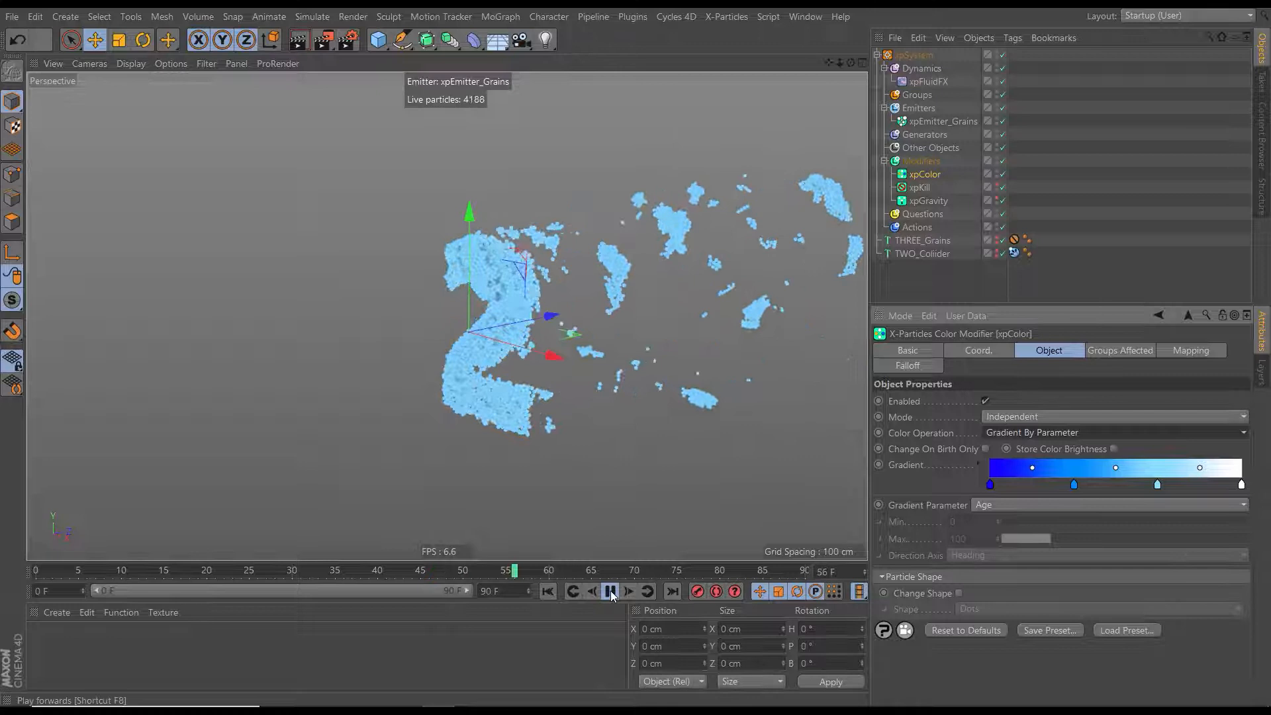
left_click(610, 591)
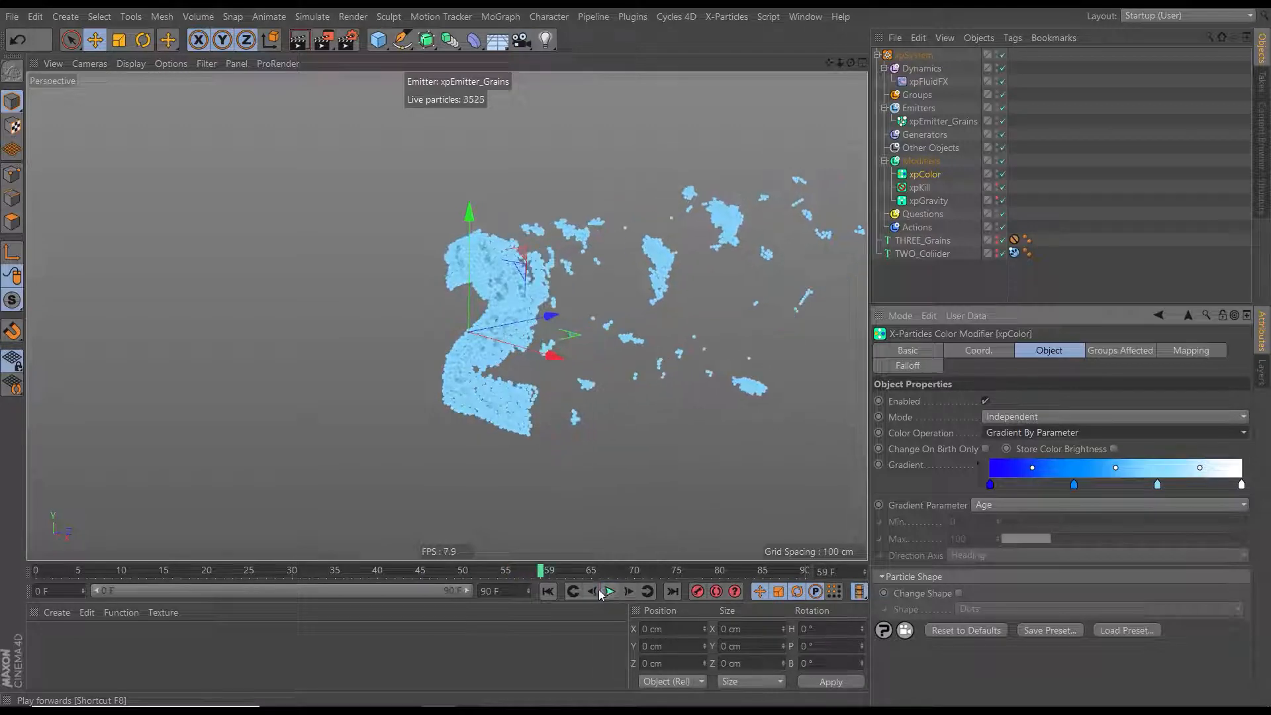
left_click(548, 590)
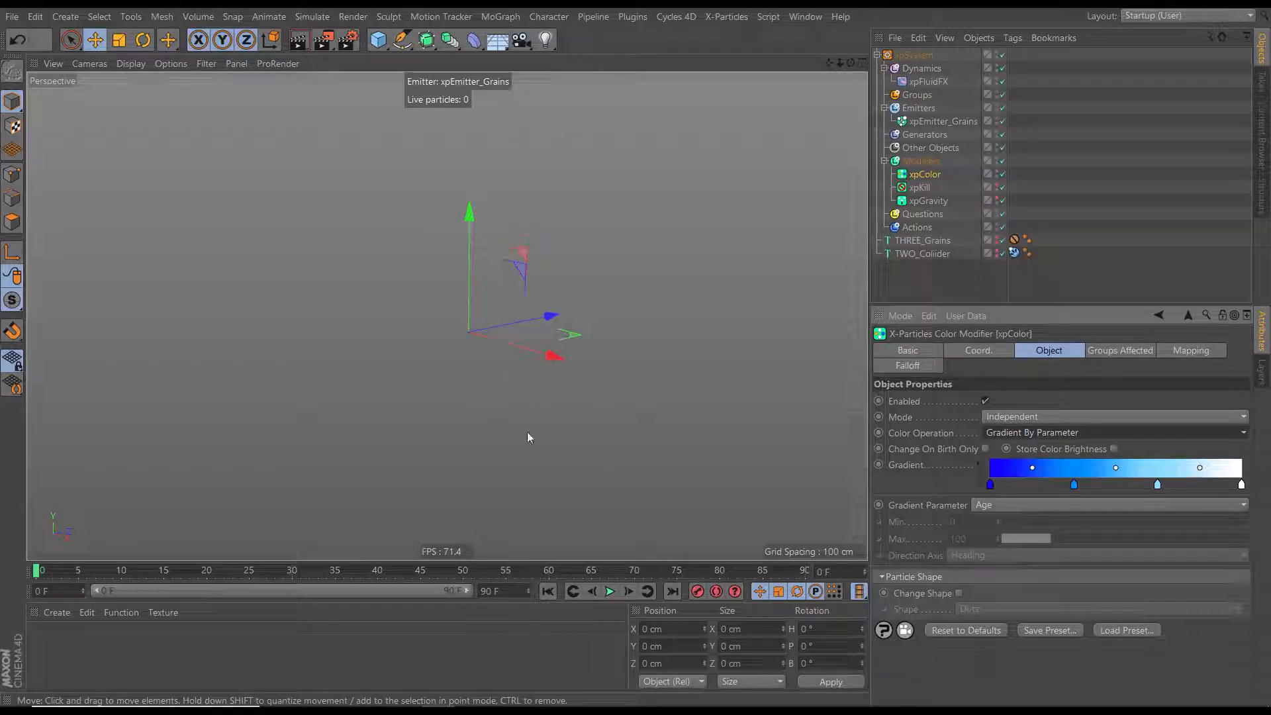
Change xpColor's Gradient Parameter to 3D Linear and inspect the colouring of the 3 at frame 1
left_click(994, 505)
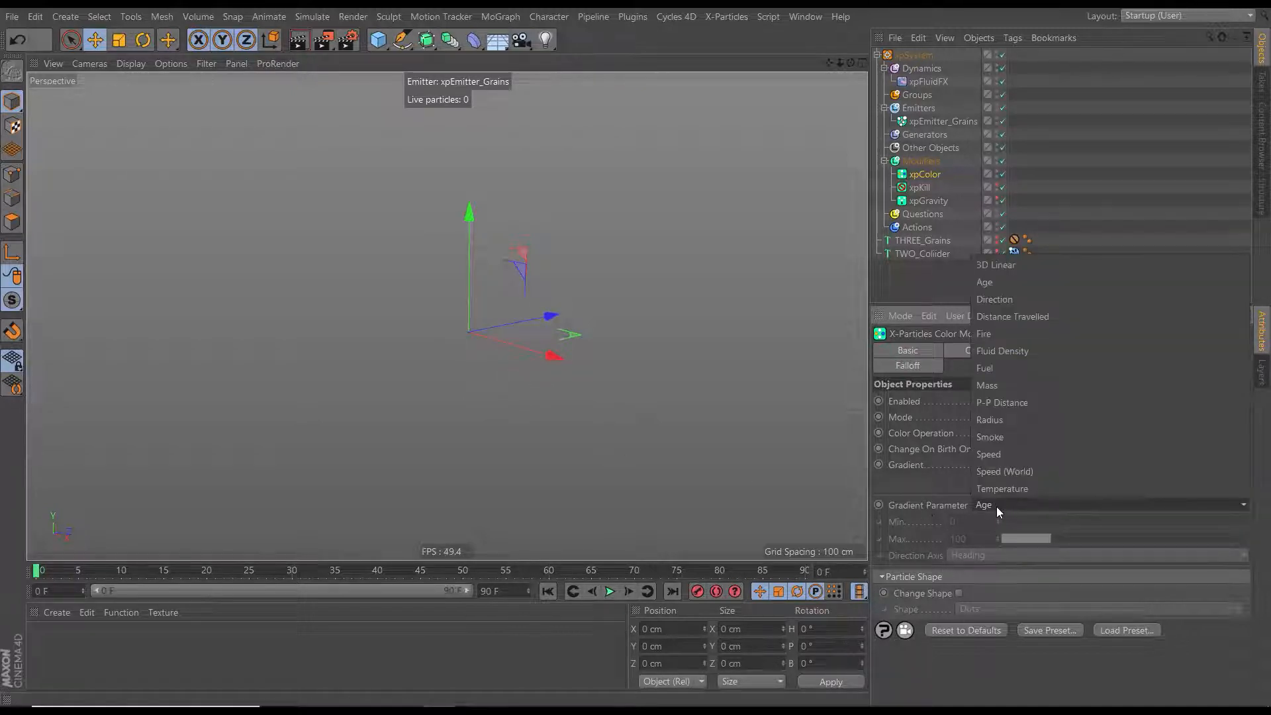
left_click(997, 265)
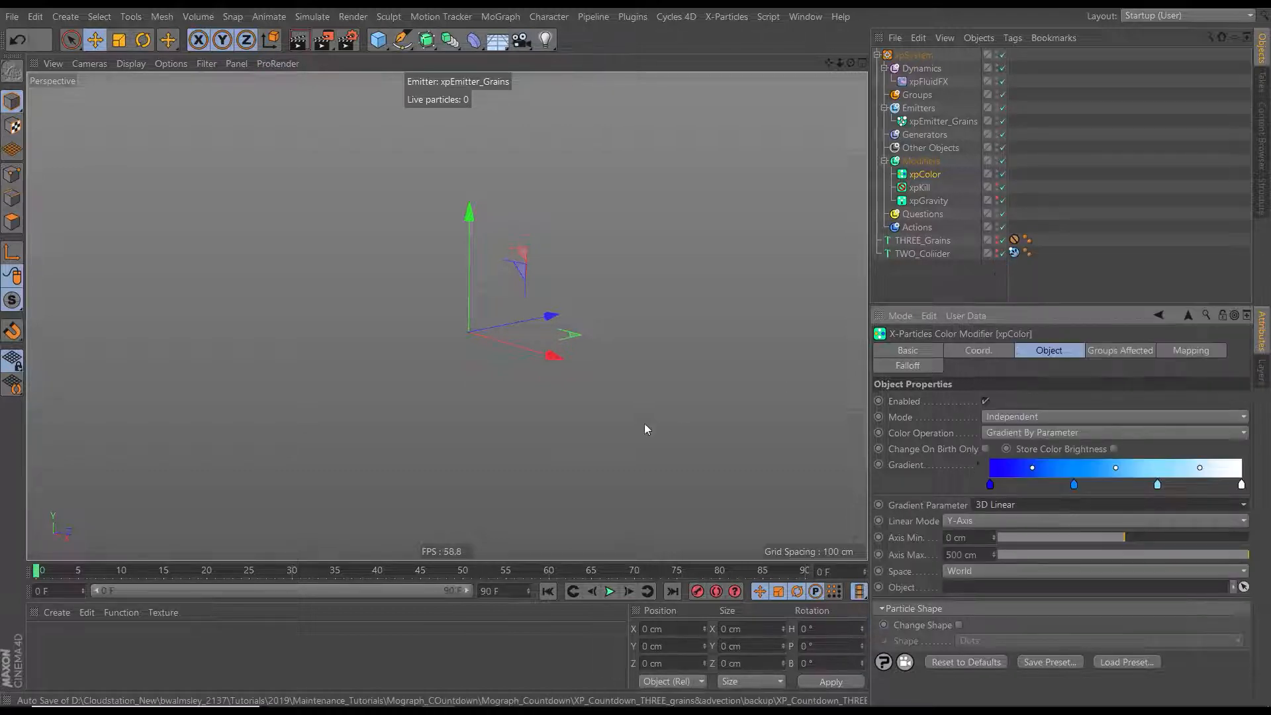
left_click(627, 592)
left_click_drag(503, 404, 530, 397, "alt")
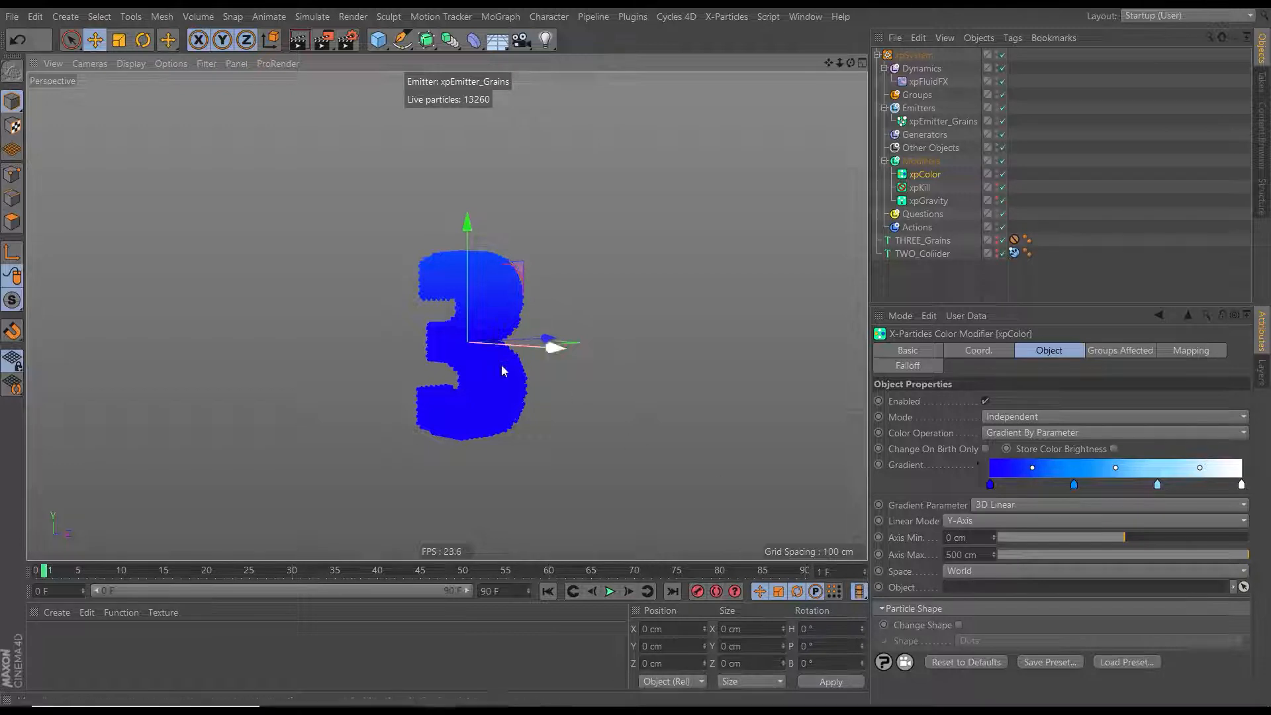
right_click_drag(578, 356, 357, 367, "alt")
middle_click_drag(509, 420, 475, 501, "alt")
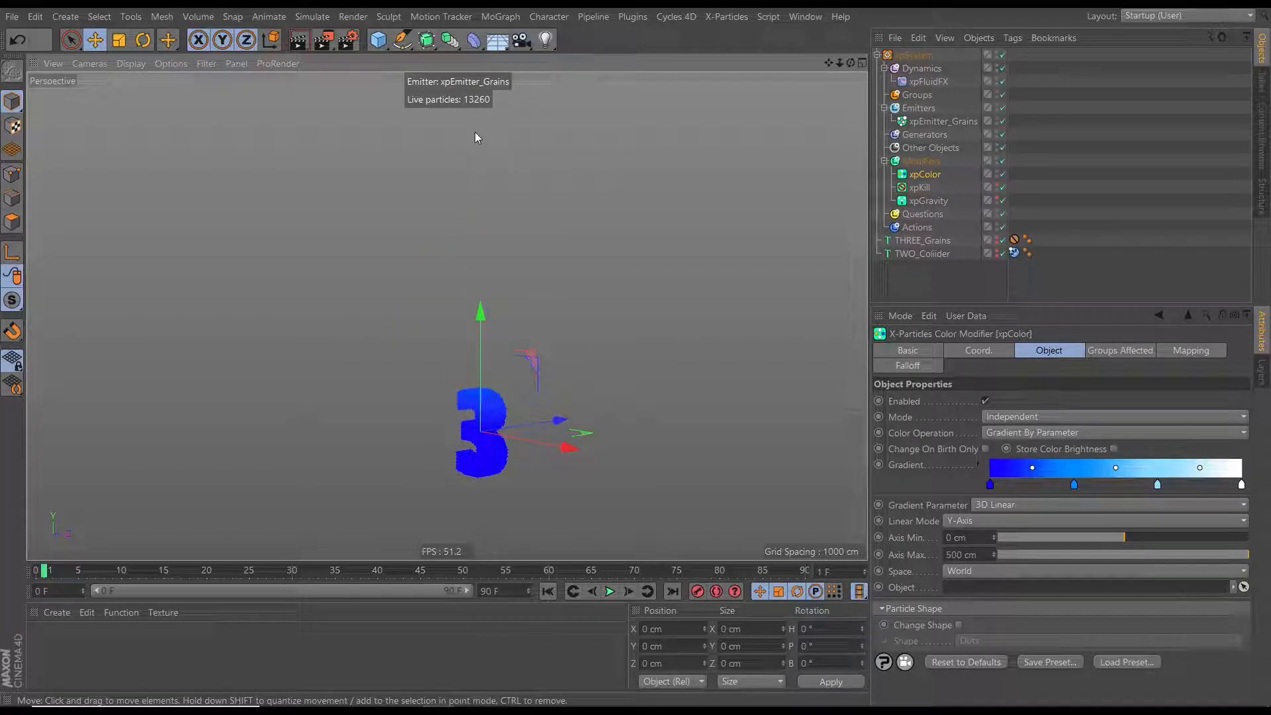
middle_click_drag(549, 479, 512, 440, "alt")
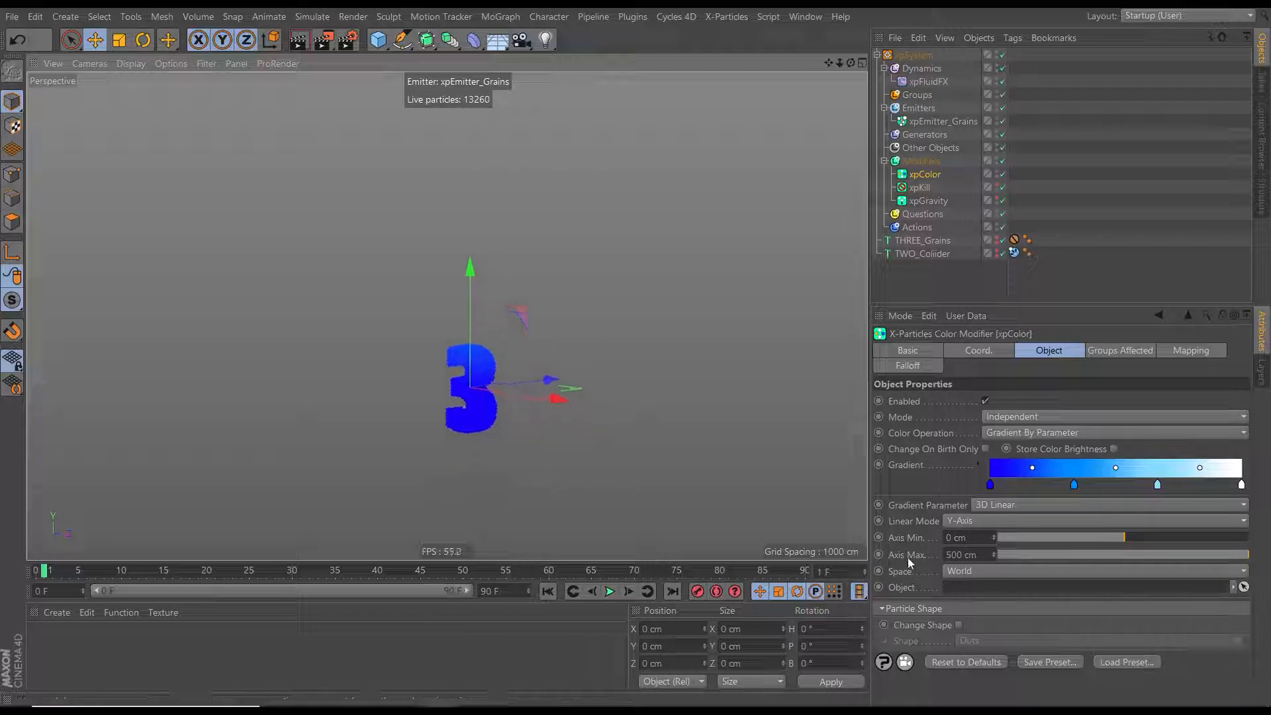
Set the gradient's Linear Mode to Z-Axis and check the depth of the THREE_Grains text object
left_click(955, 520)
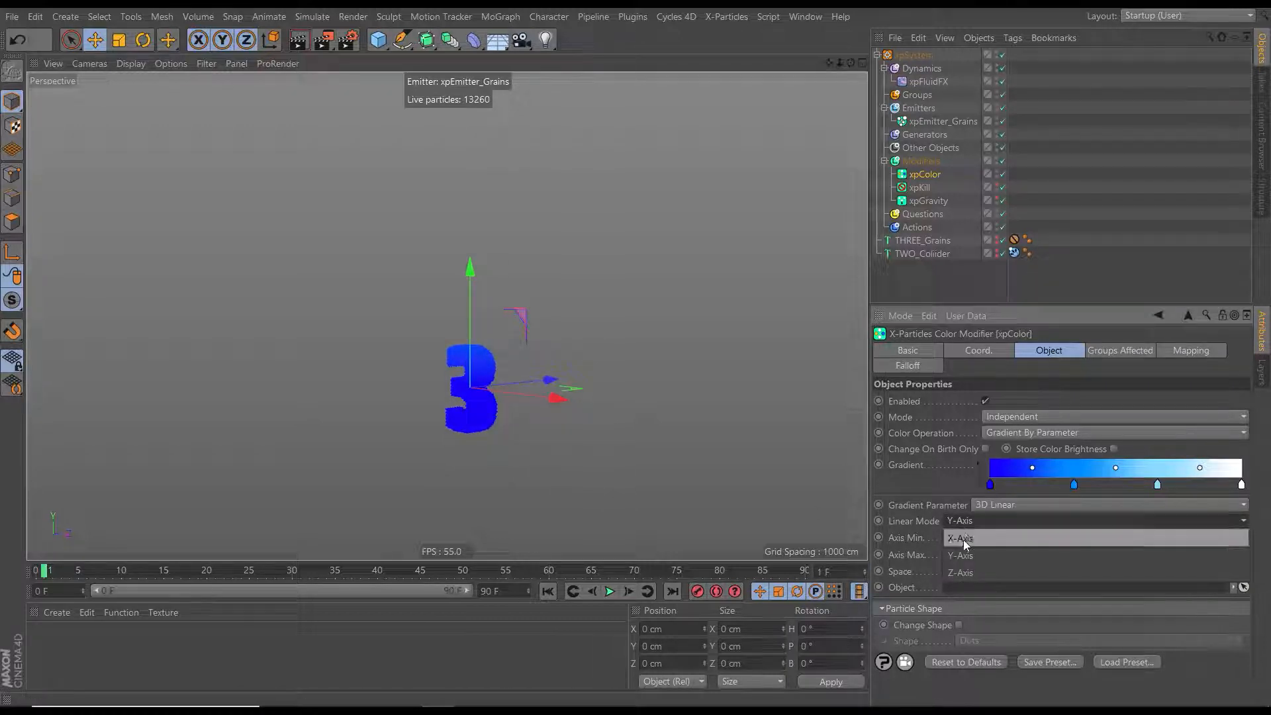
left_click(959, 576)
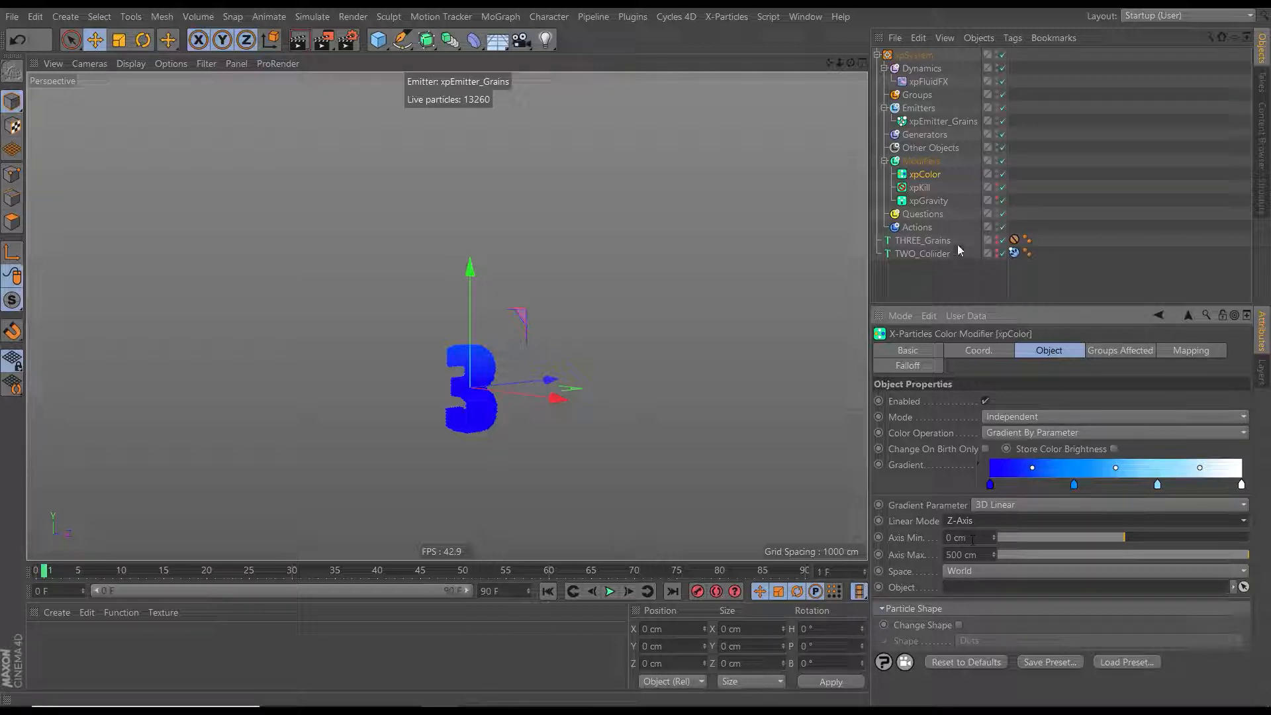
left_click(919, 241)
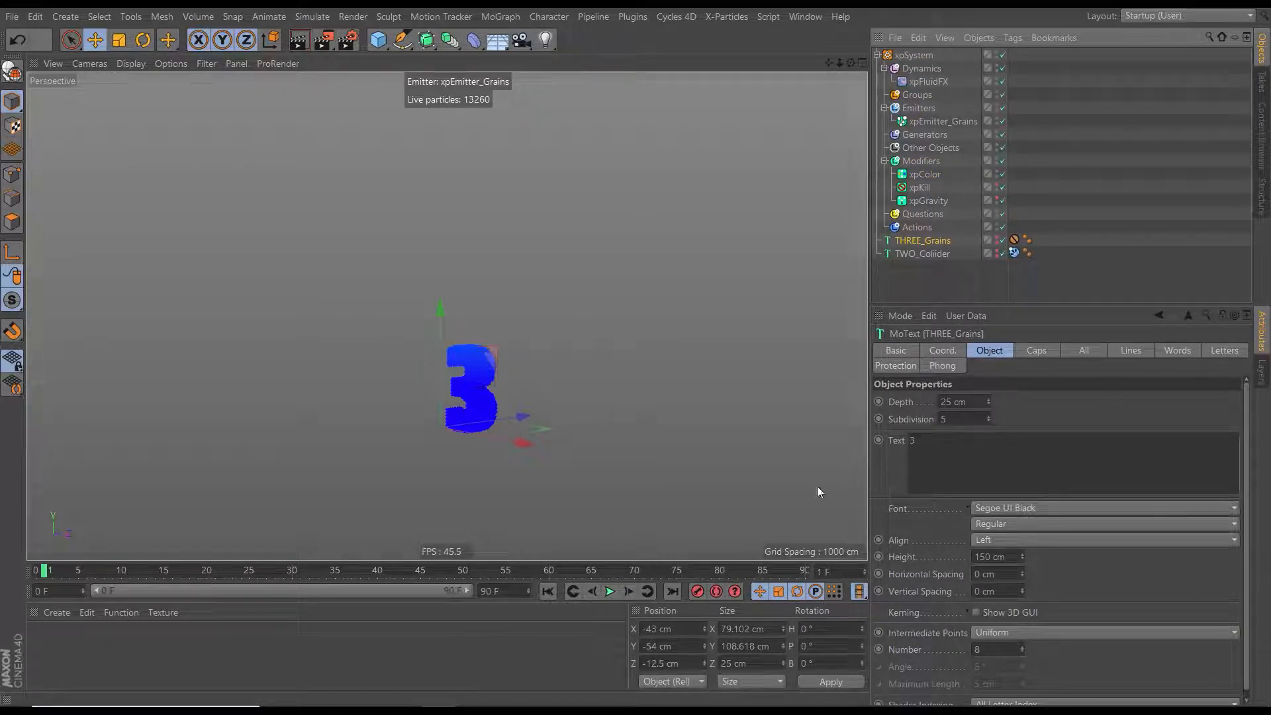
left_click(924, 175)
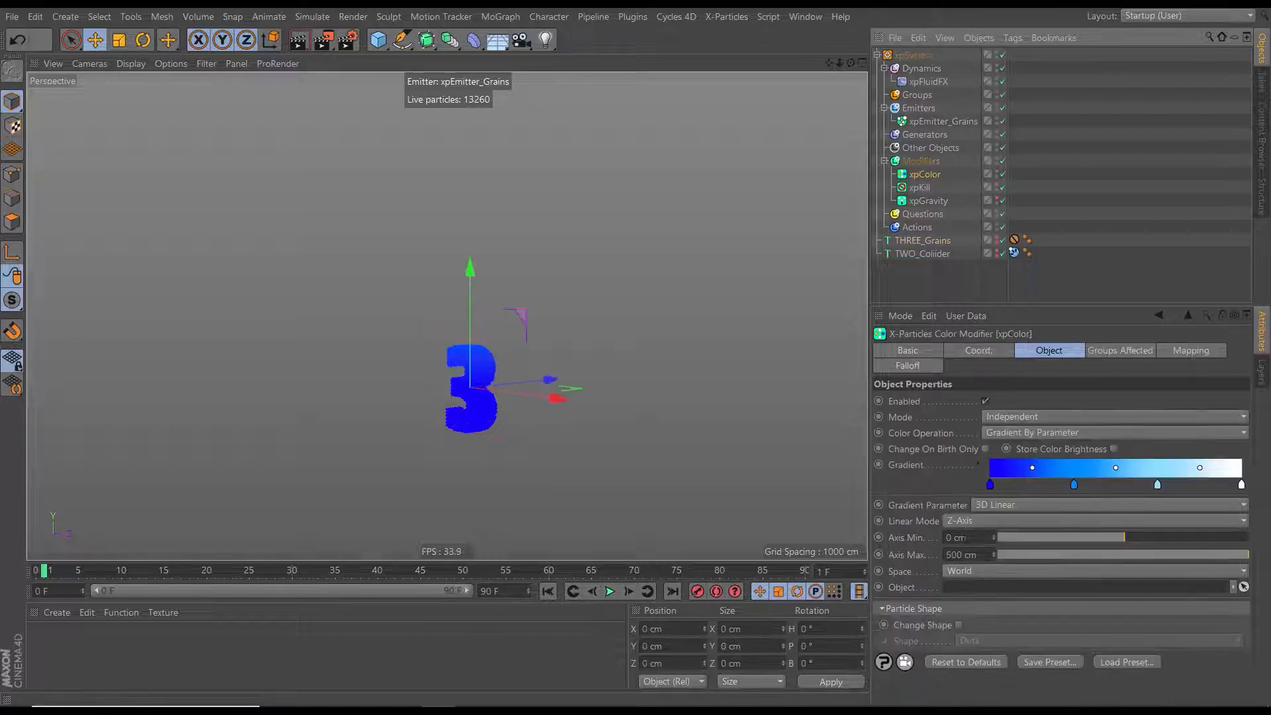
Set xpColor's Axis Min to -12.5 cm and Axis Max to 12.5 cm
double_click(961, 537)
type("-12")
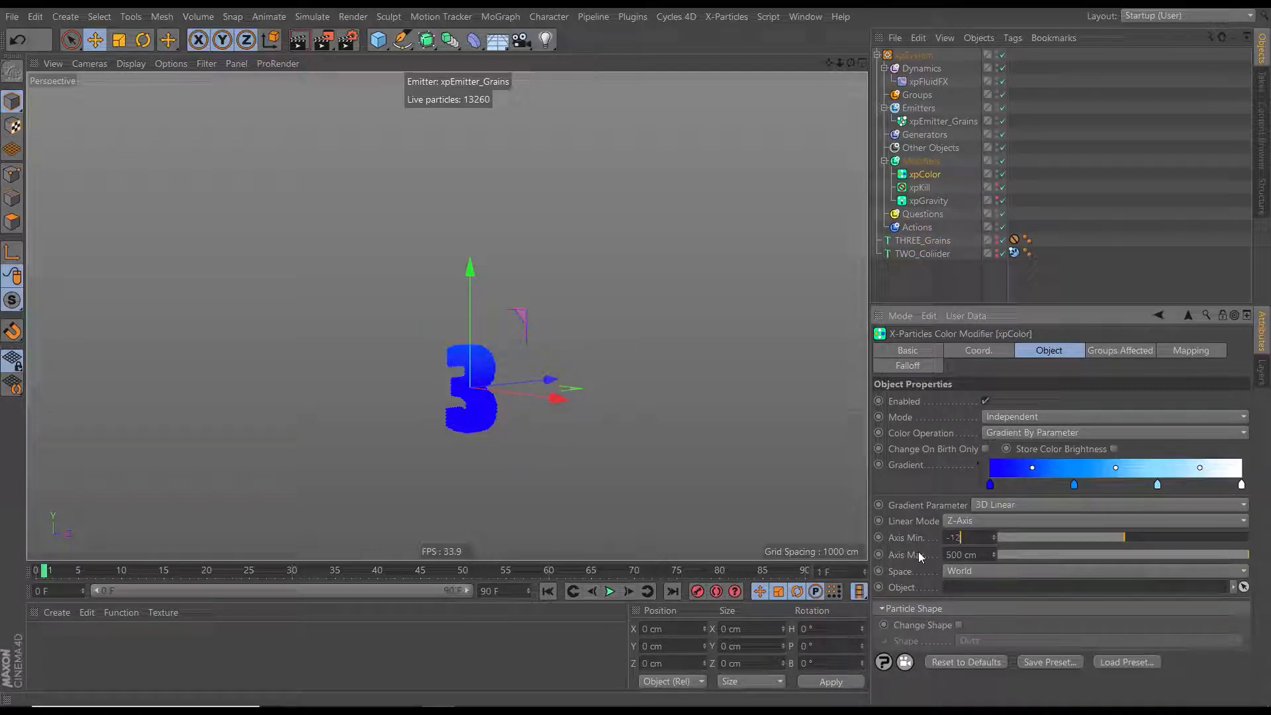
type(".5")
key("Tab")
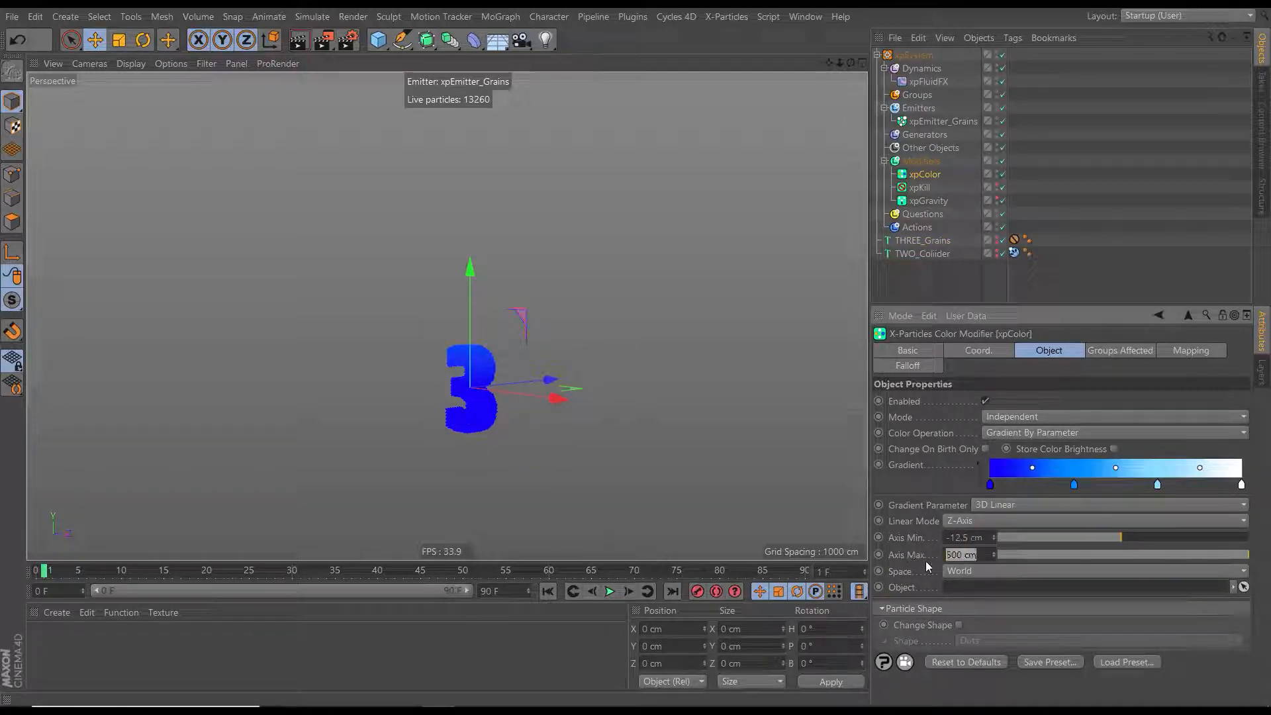
type("12.5")
key("Return")
Reset the simulation to frame 1 and inspect the gradient through the depth of the 3 from the side
left_click(547, 591)
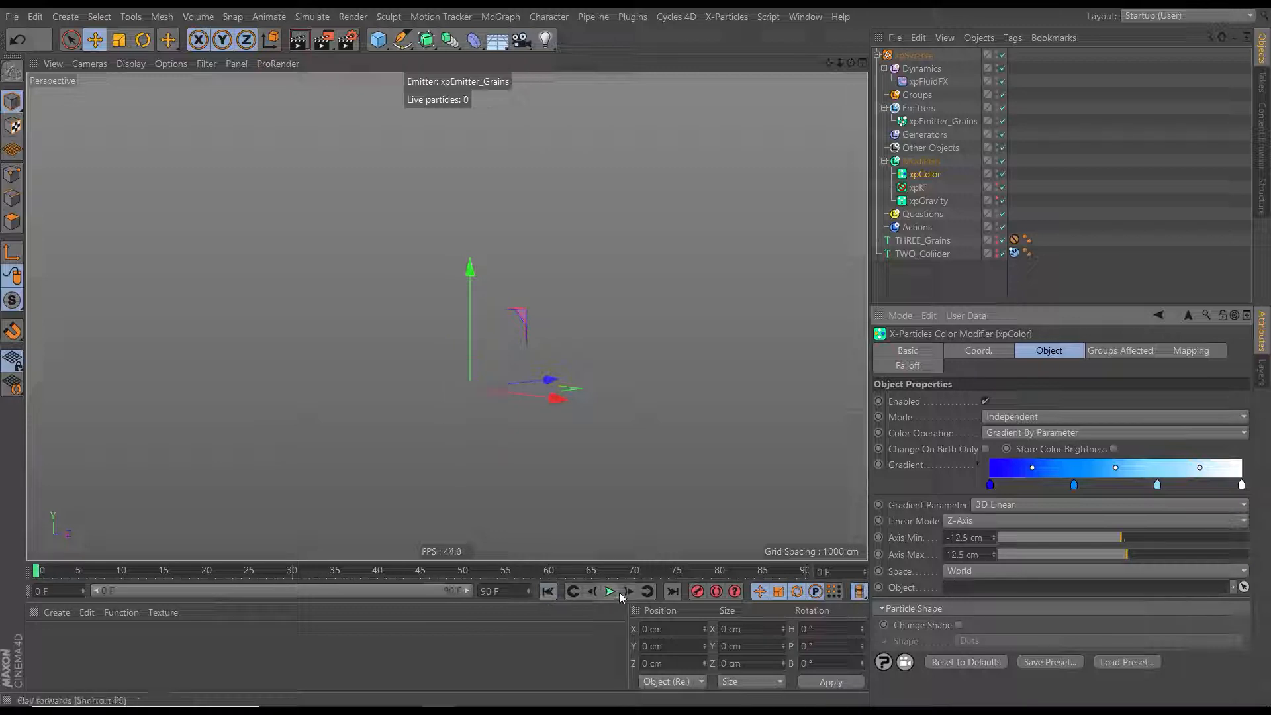
left_click(629, 591)
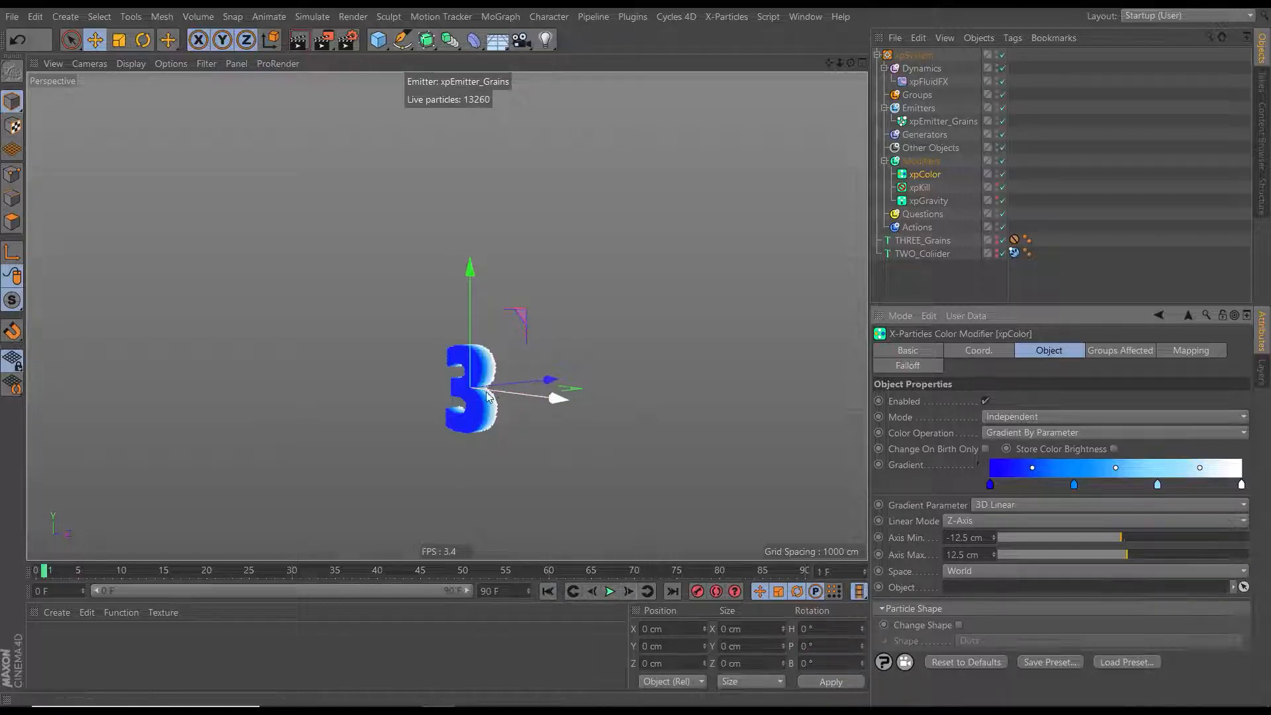
left_click_drag(448, 388, 404, 391, "alt")
left_click_drag(522, 405, 482, 324, "alt")
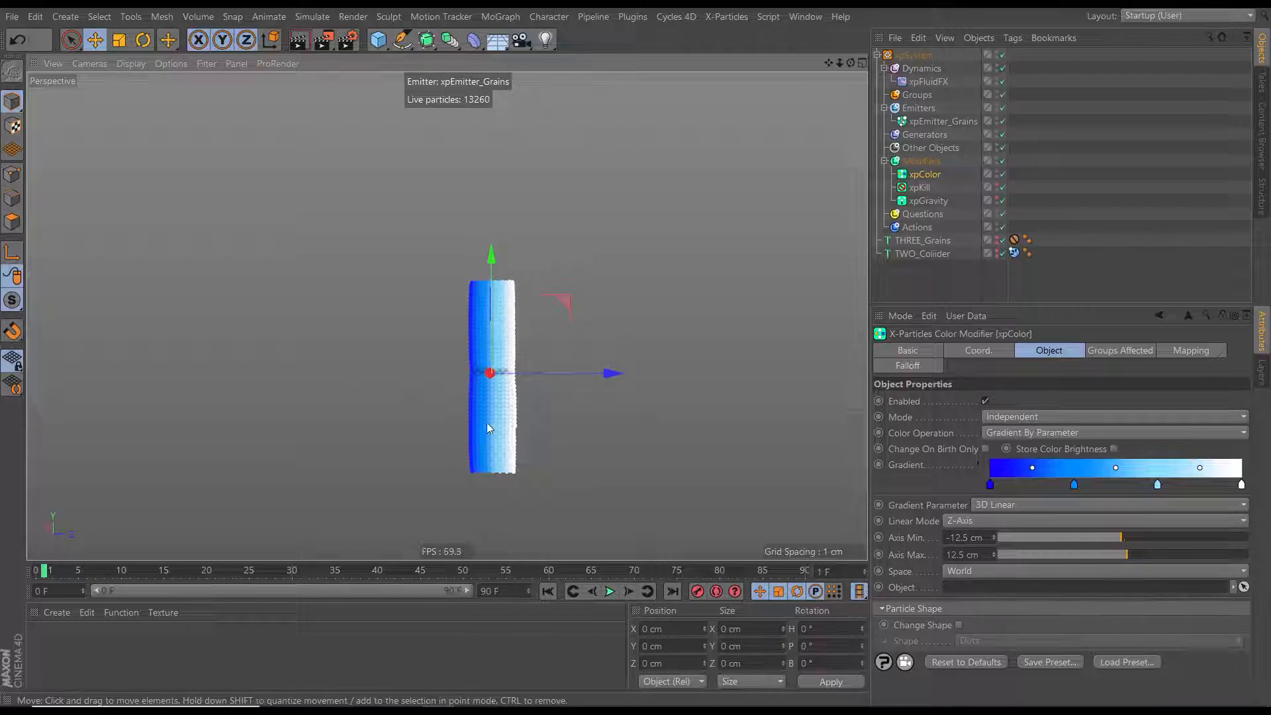
left_click_drag(489, 427, 521, 426, "alt")
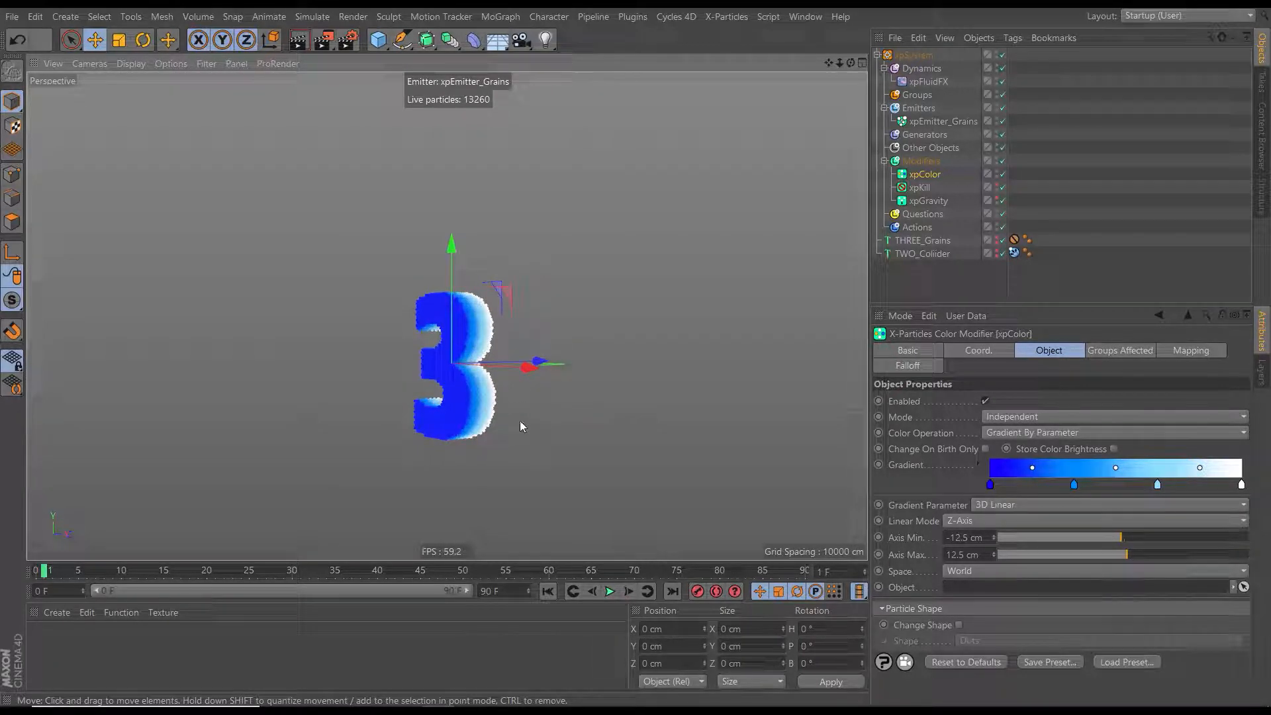
Play the simulation to check how the grains' colours behave as they move along Z, and rewind it
left_click(609, 591)
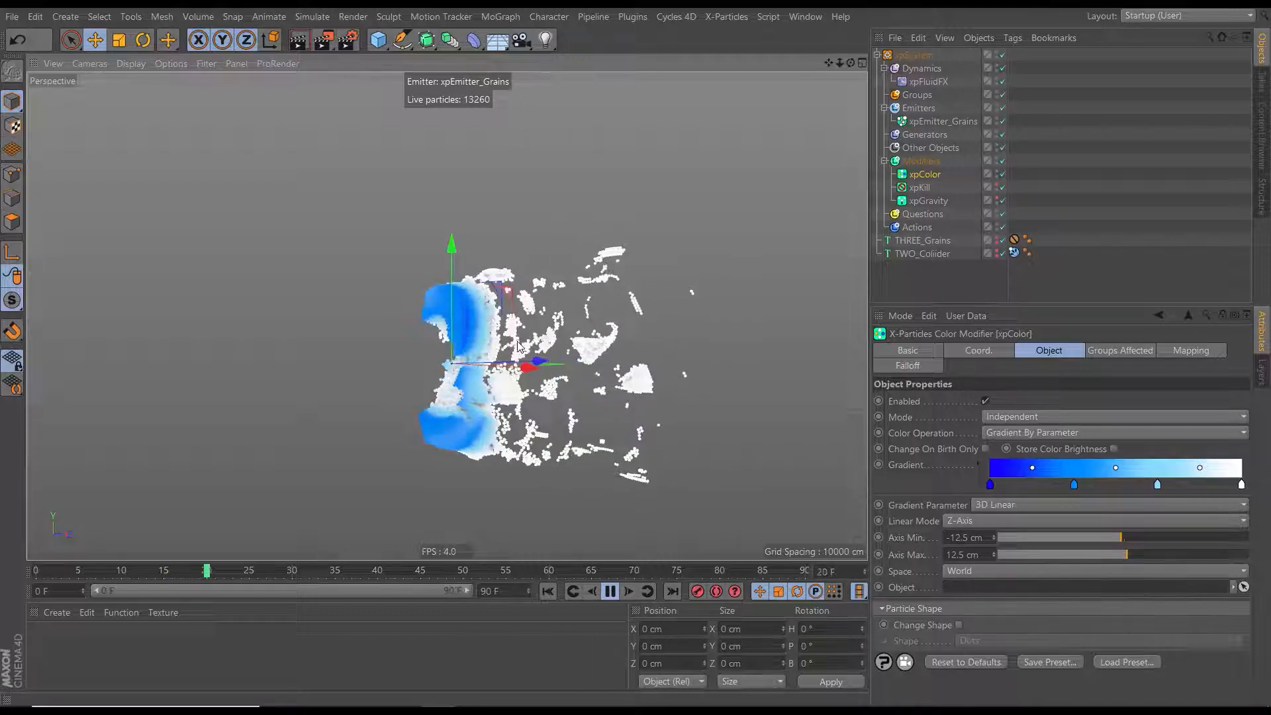
left_click(611, 593)
left_click(548, 592)
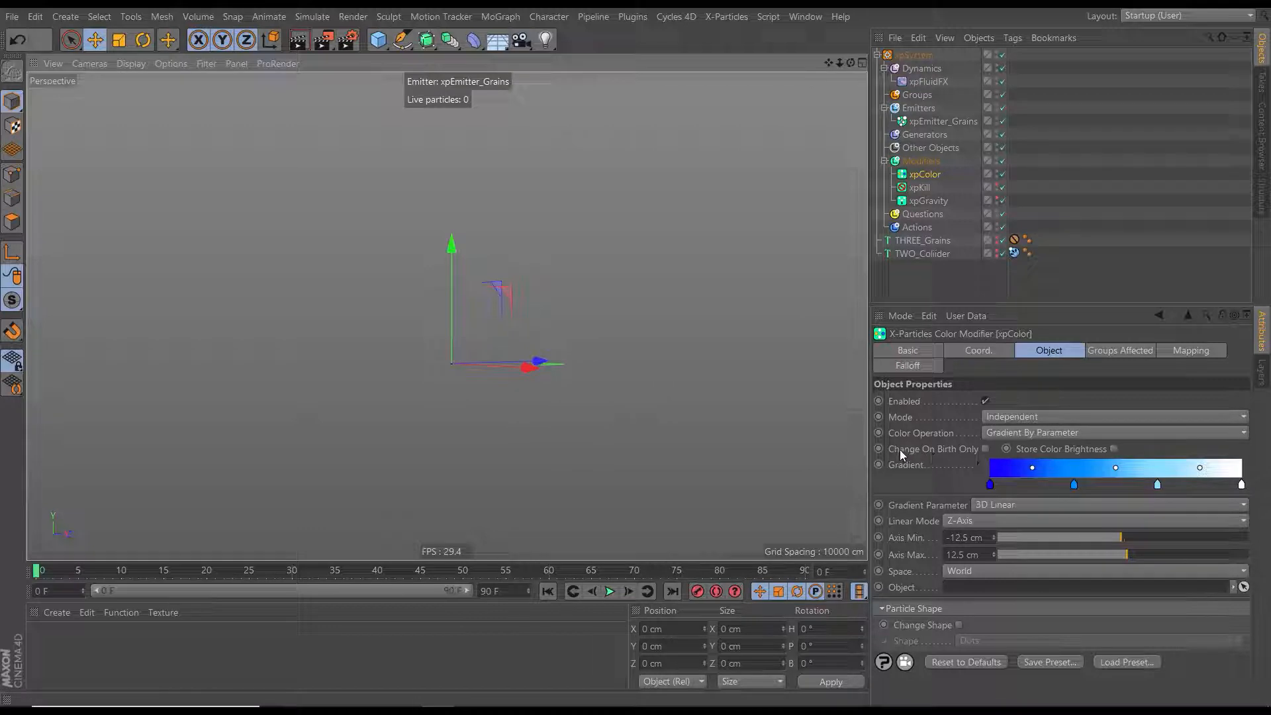
Enable Change On Birth Only on xpColor, replay the simulation to examine the colour mixing in the 2, and rewind it
left_click(985, 448)
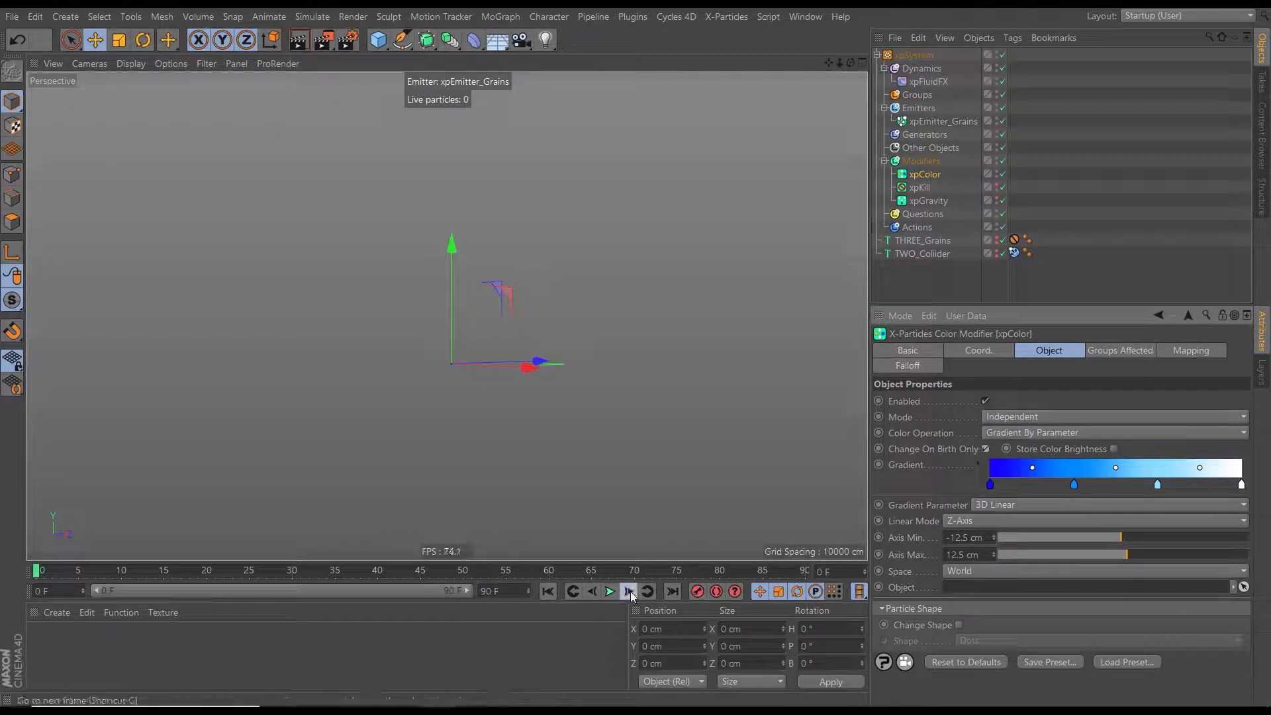
left_click(628, 591)
left_click(609, 591)
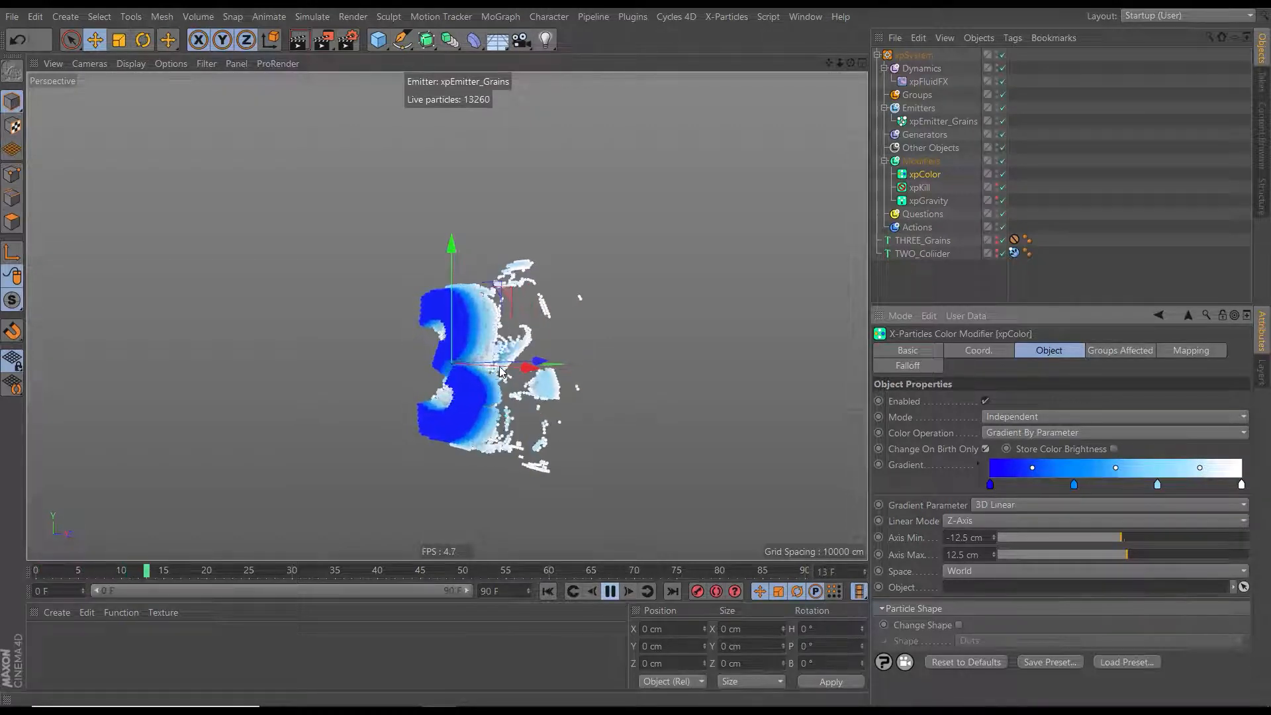
left_click_drag(481, 388, 596, 396, "alt")
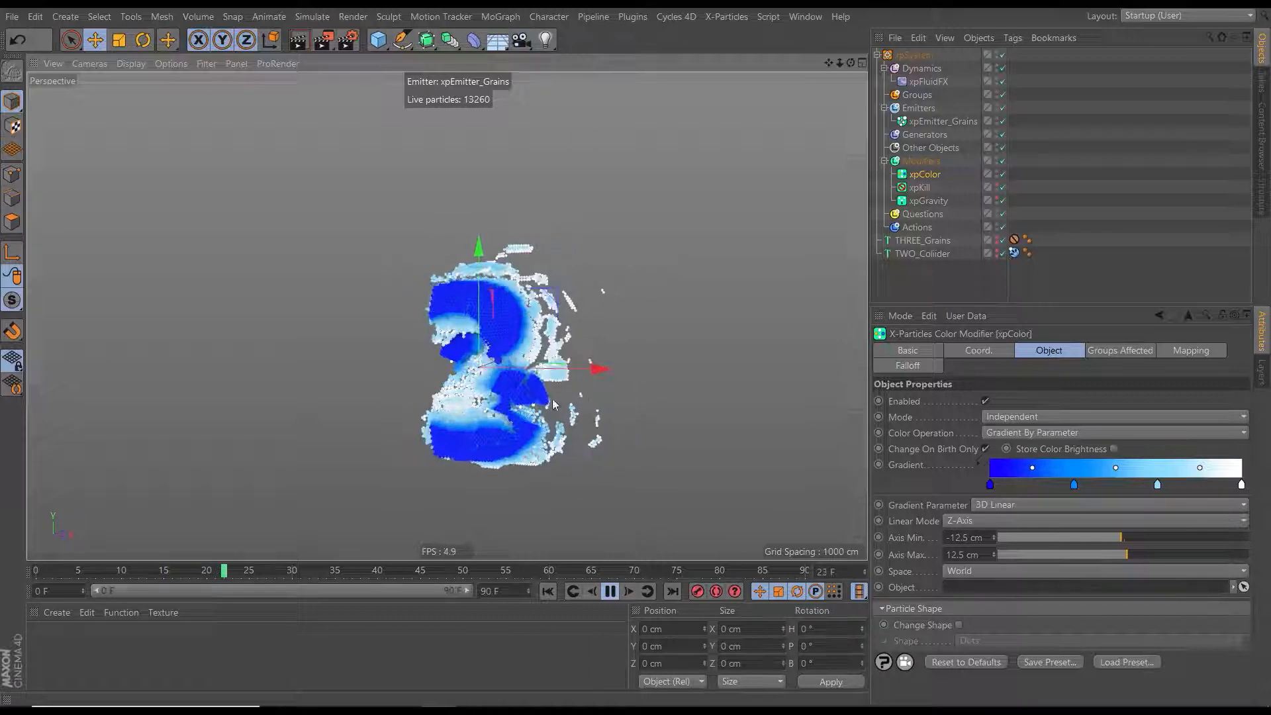
scroll(515, 393, "up", 3)
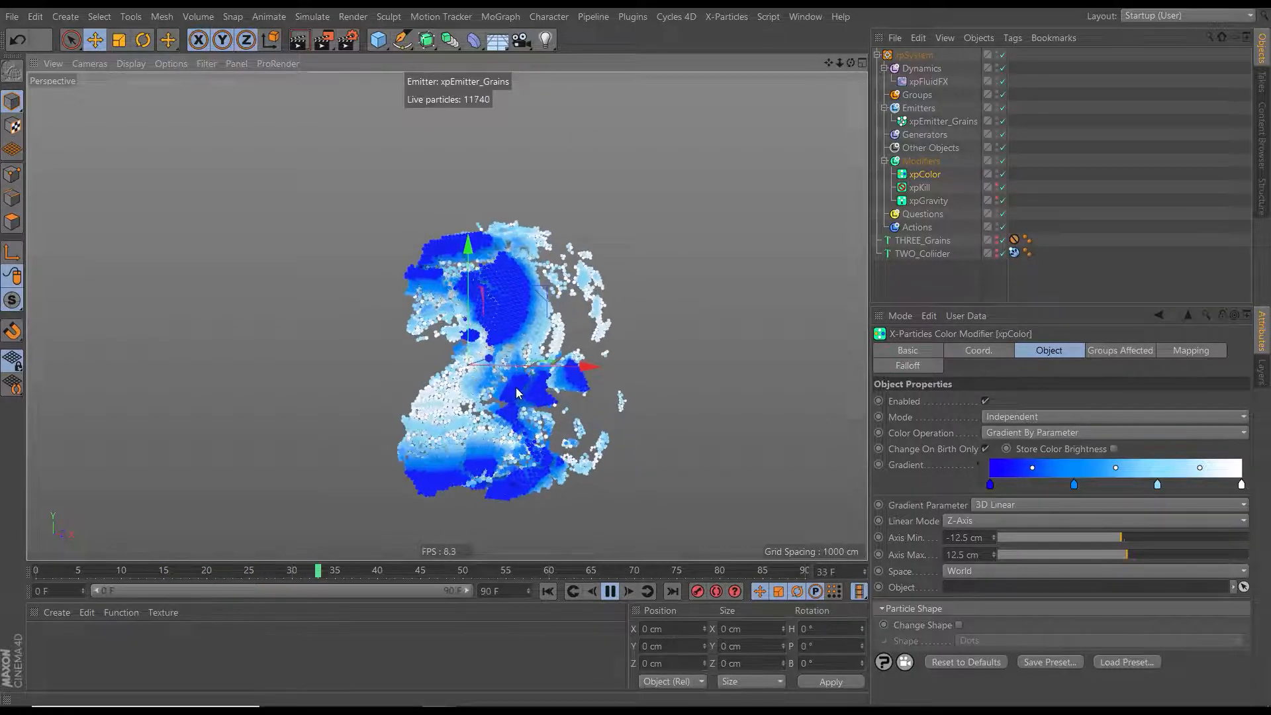
left_click_drag(515, 393, 526, 394, "alt")
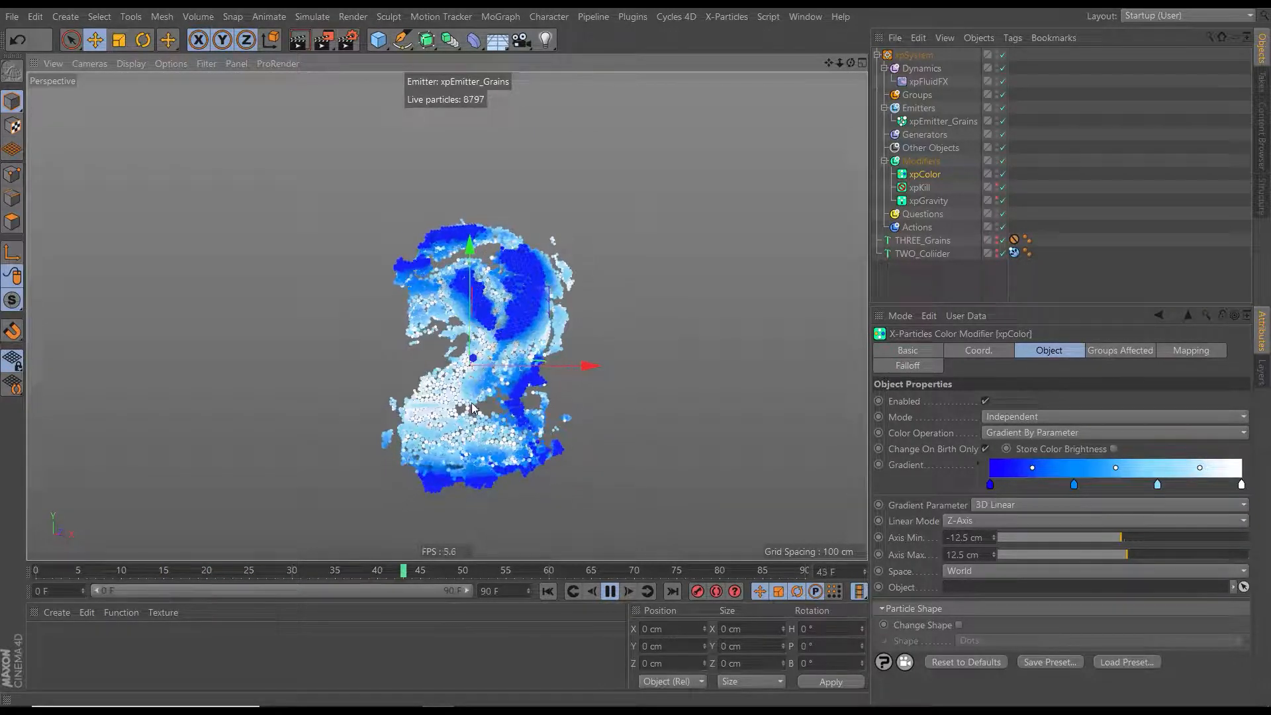
middle_click_drag(490, 496, 491, 481, "alt")
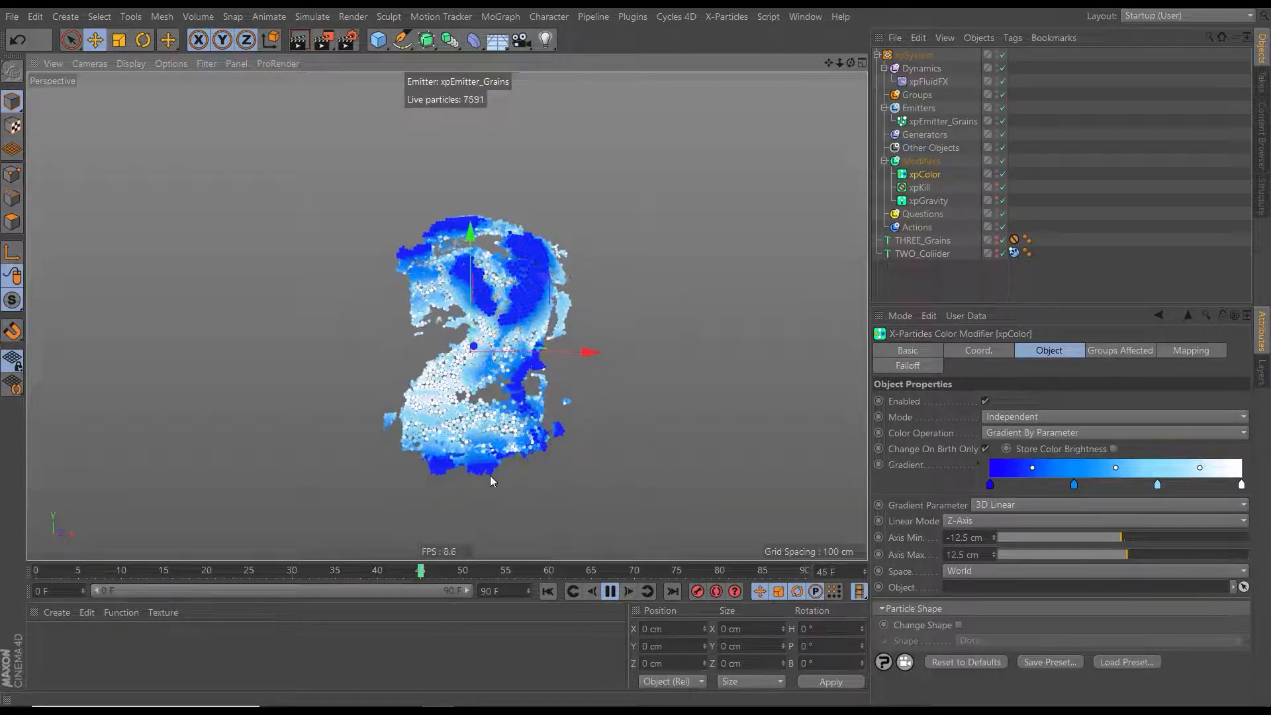
left_click(609, 591)
left_click(548, 591)
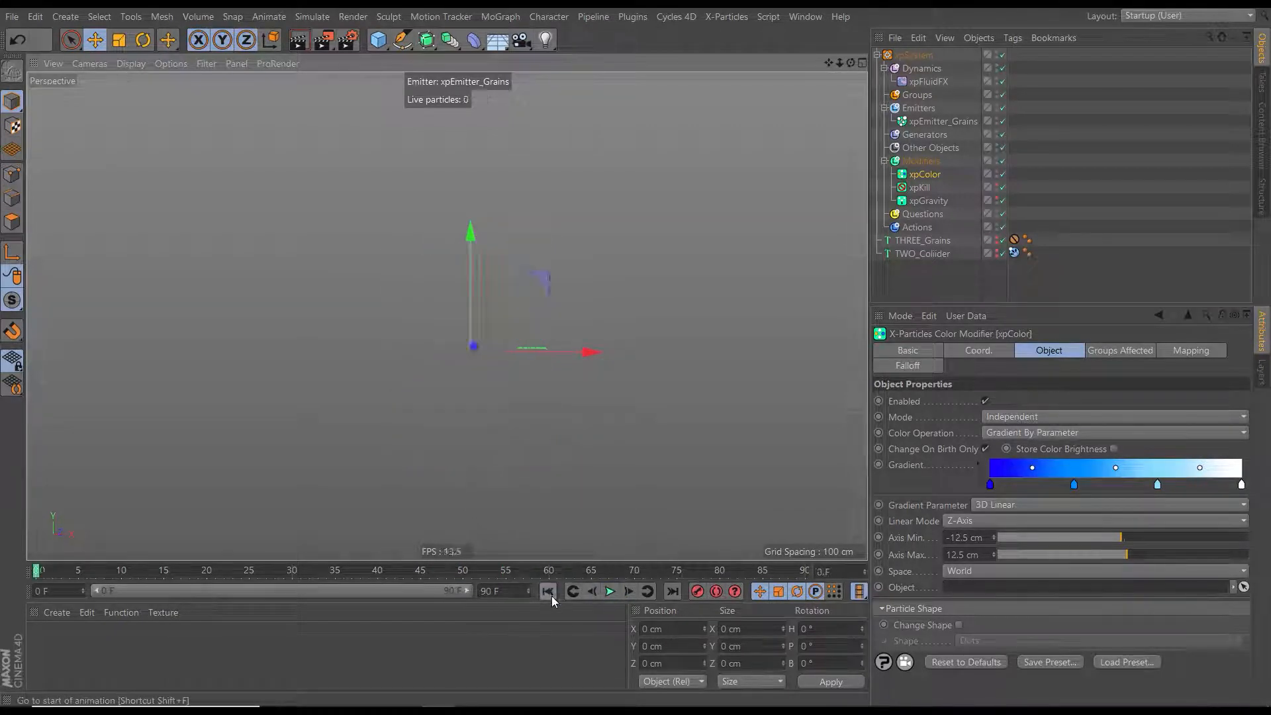
Advance to frame 1, show the 2 collider in the viewport and inspect its overlap with the 3 from several angles
left_click(630, 592)
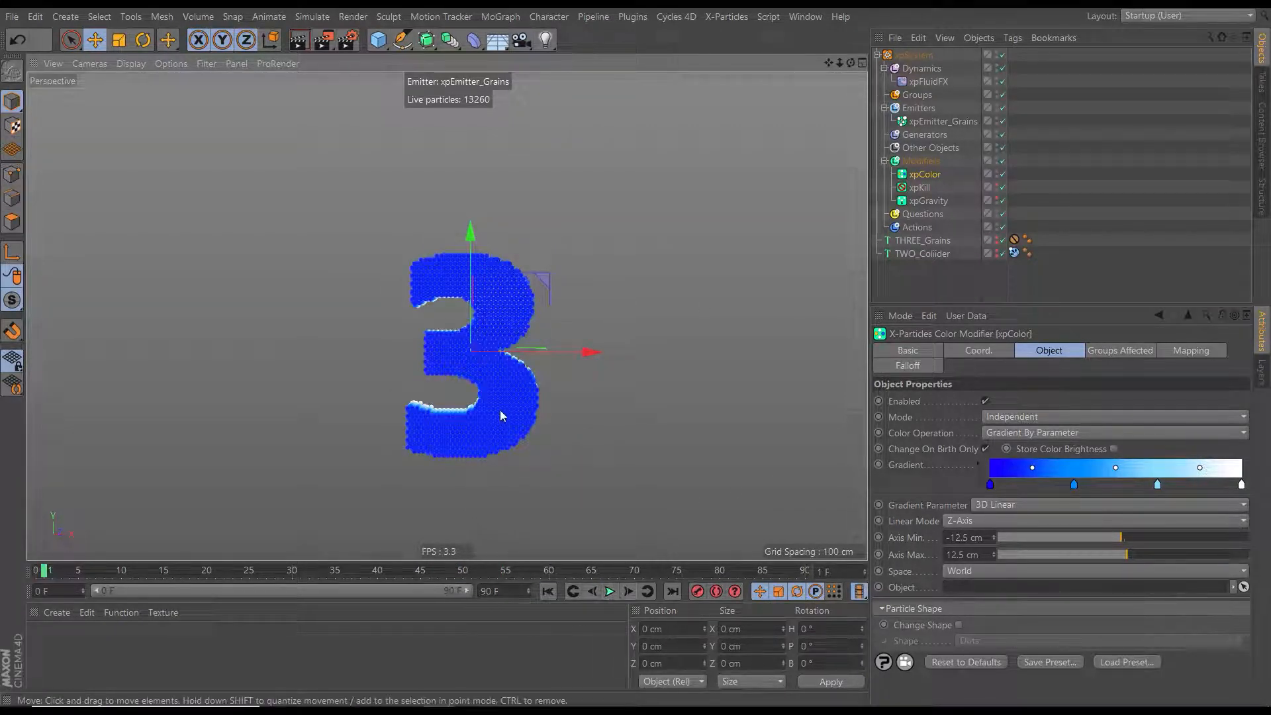
middle_click_drag(499, 410, 504, 380, "alt")
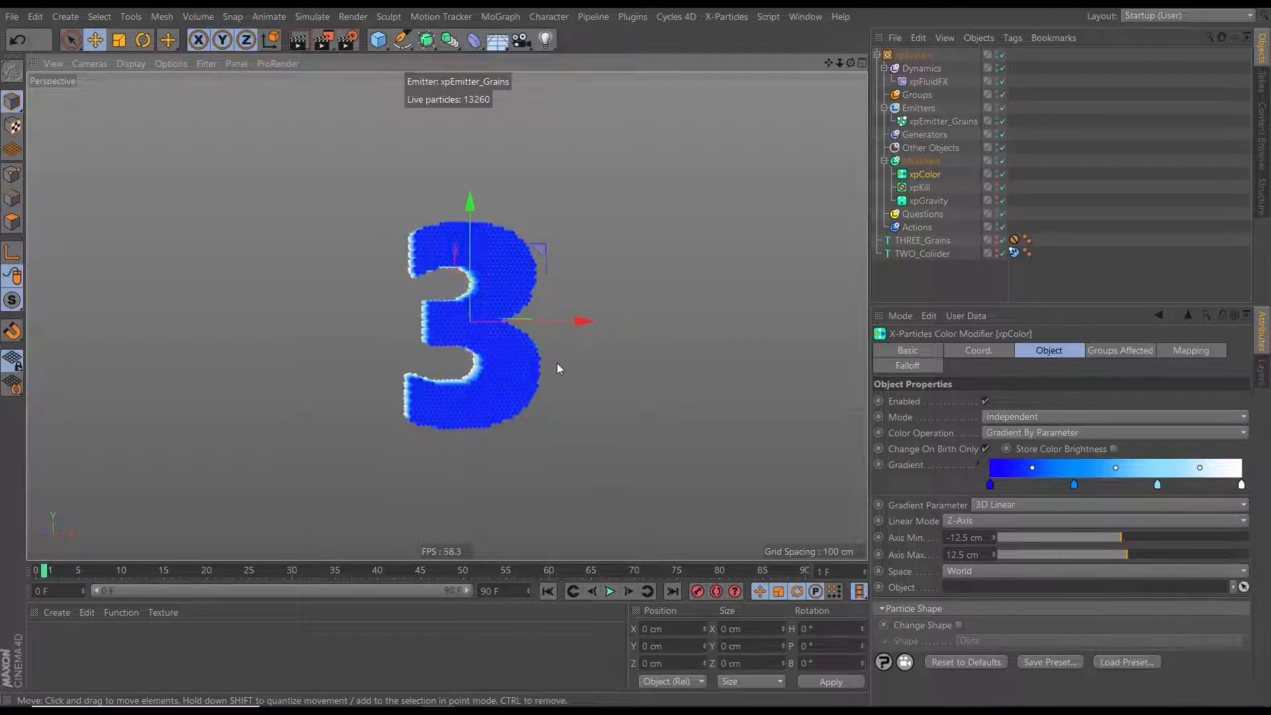
left_click_drag(557, 369, 490, 368, "alt")
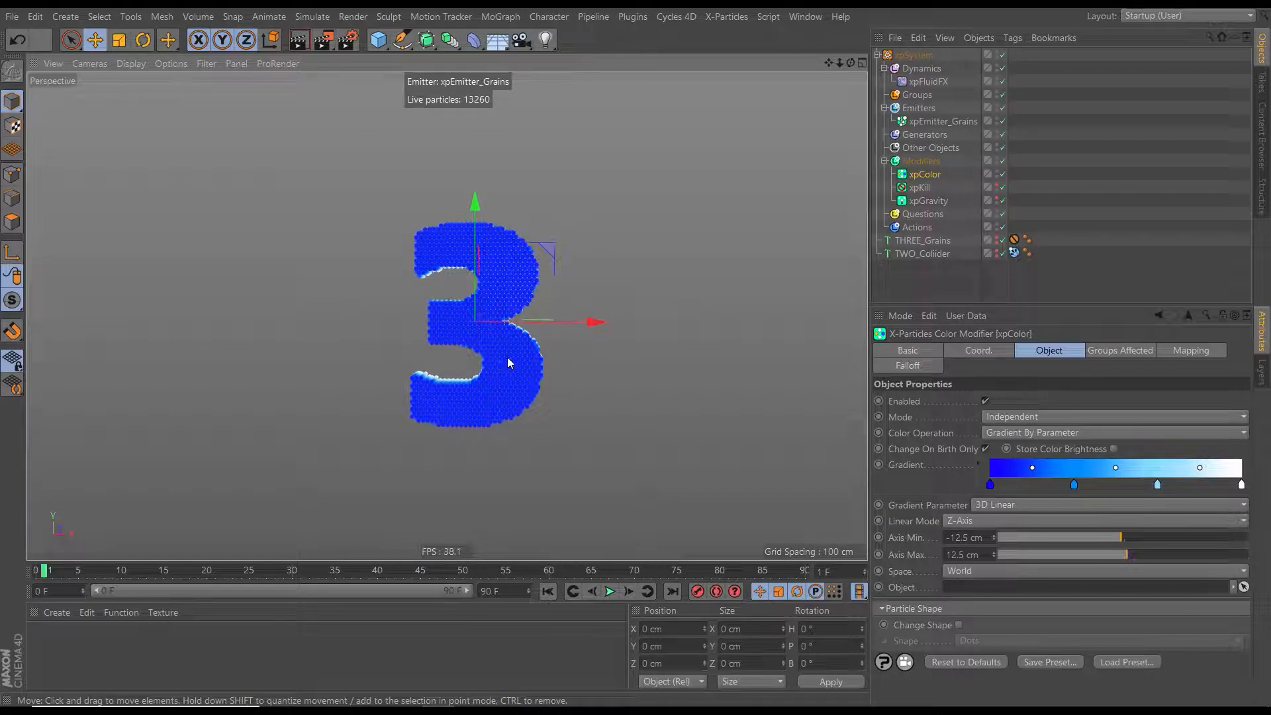
left_click(998, 251)
left_click_drag(511, 375, 587, 342, "alt")
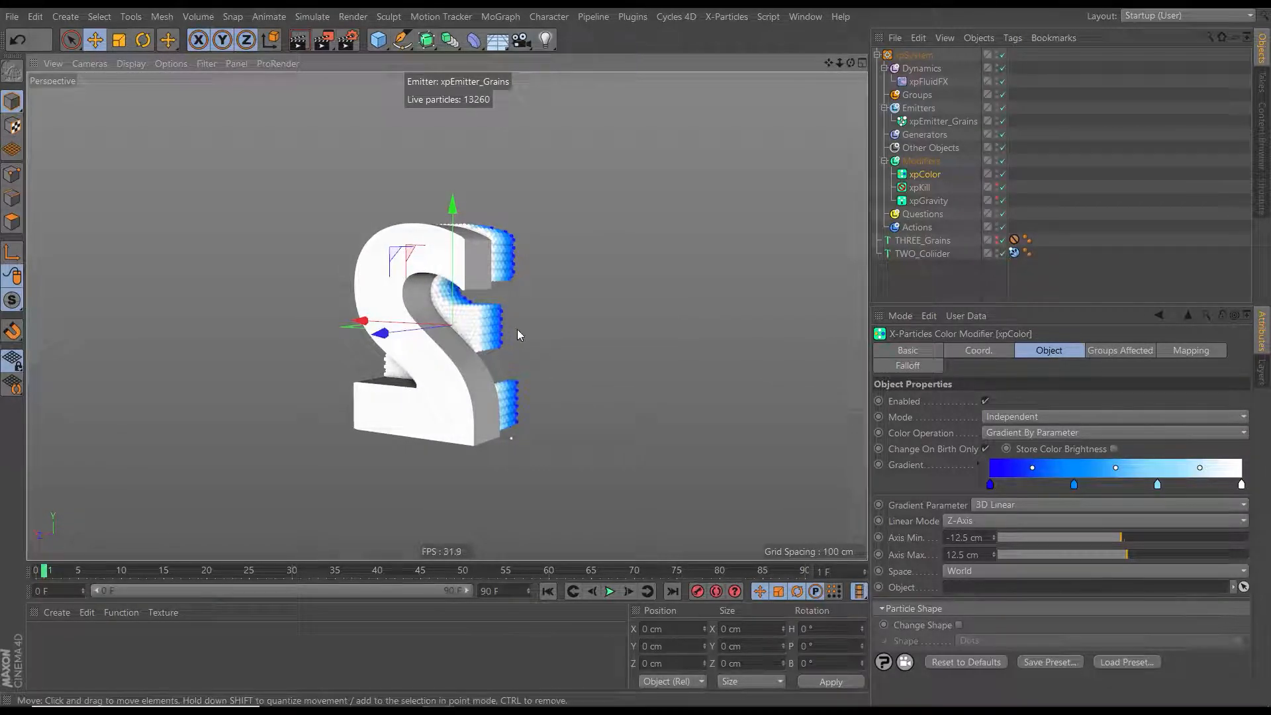
left_click_drag(518, 328, 529, 366, "alt")
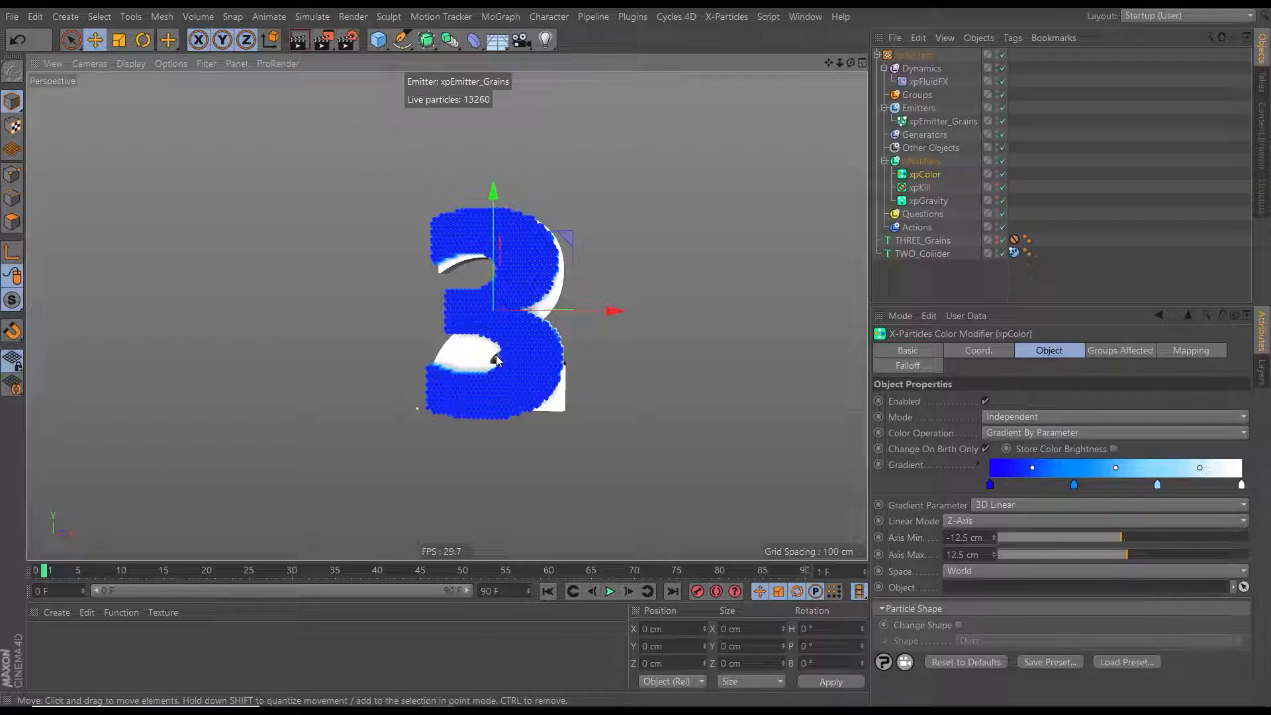
Set TWO_Collider's text height to 168 cm and move it to about X -50 cm, Y -60 cm to centre it behind the 3
left_click(922, 254)
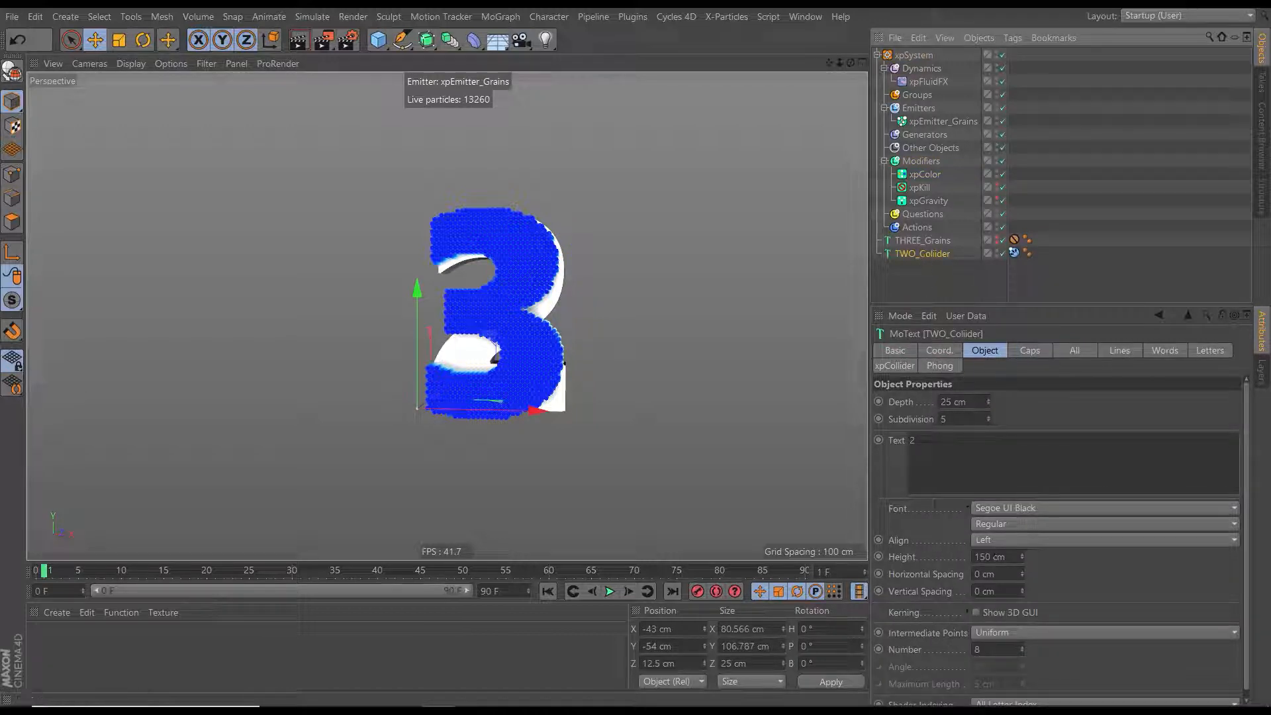
left_click_drag(1022, 559, 1018, 546)
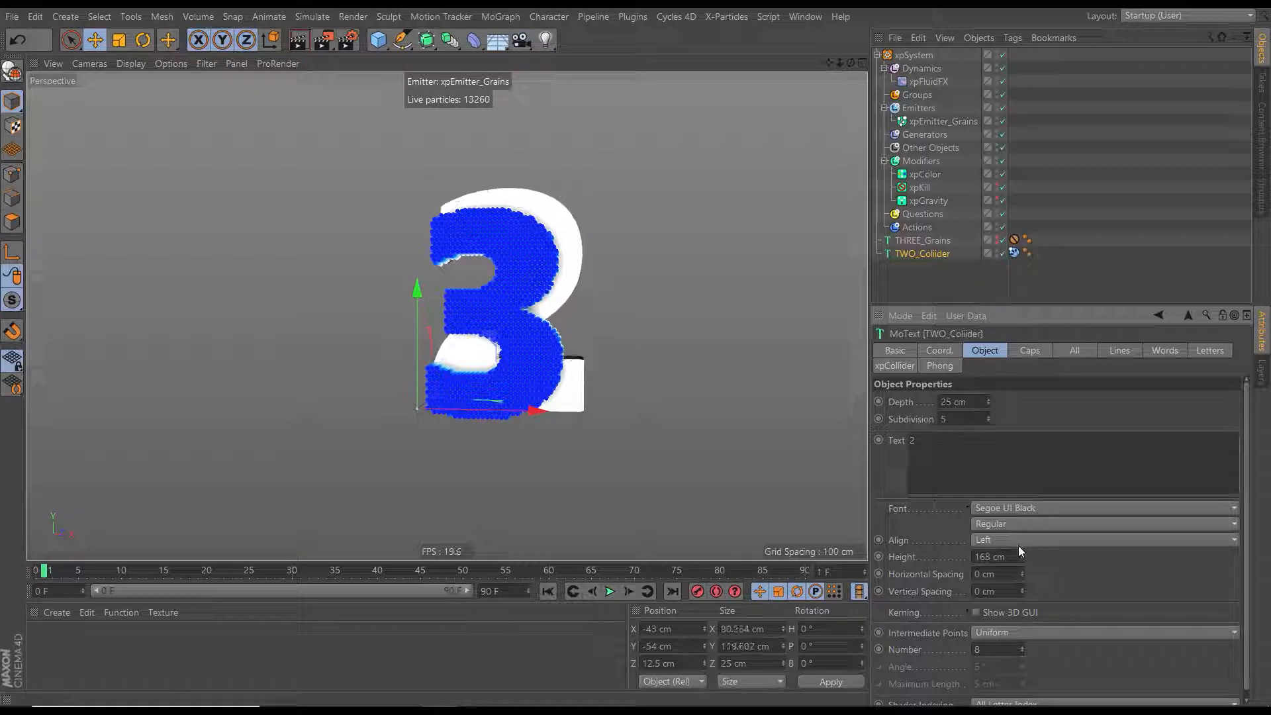
left_click_drag(497, 343, 480, 356)
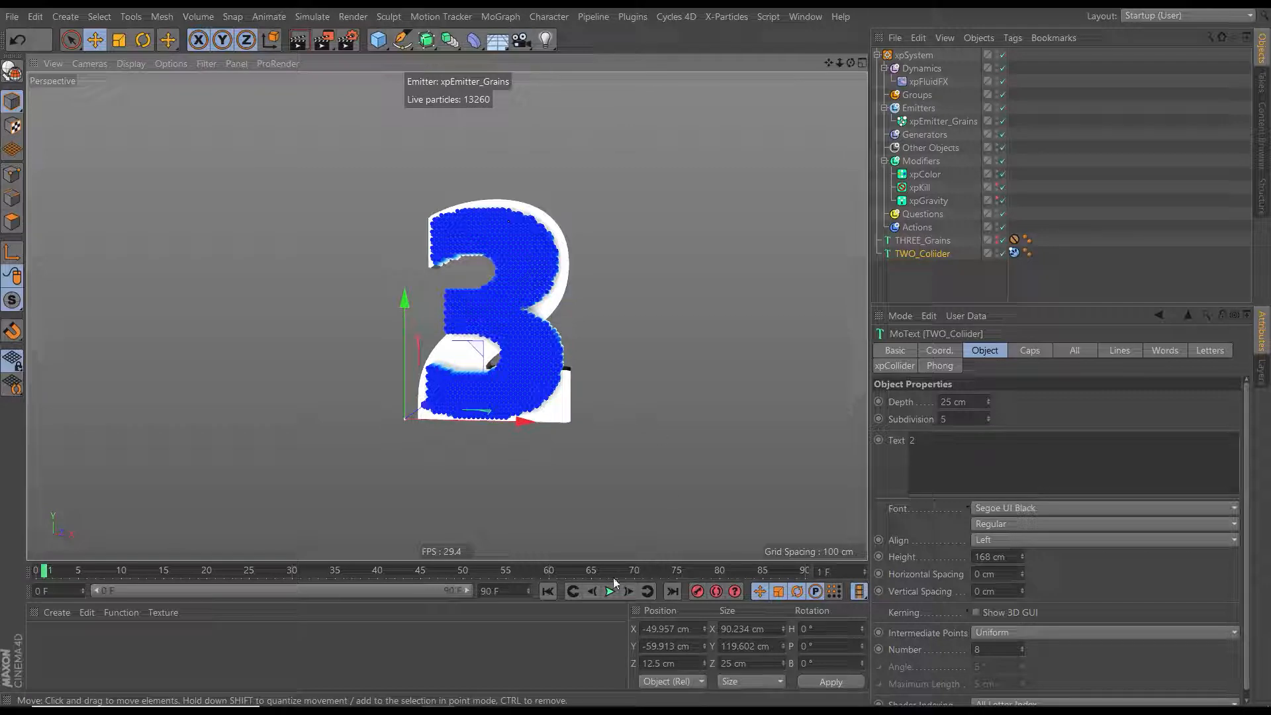
Play the simulation from the start to check how the grains form the enlarged 2, and rewind it
left_click(548, 592)
left_click(610, 591)
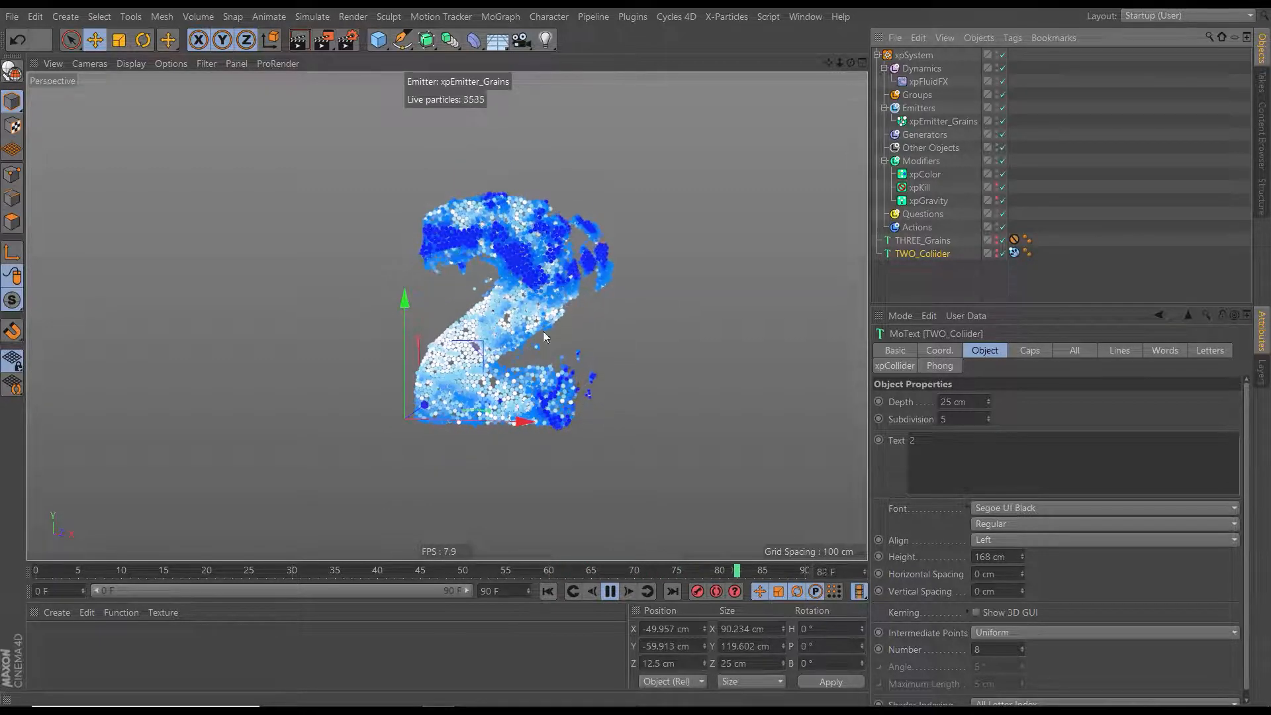
left_click(549, 592)
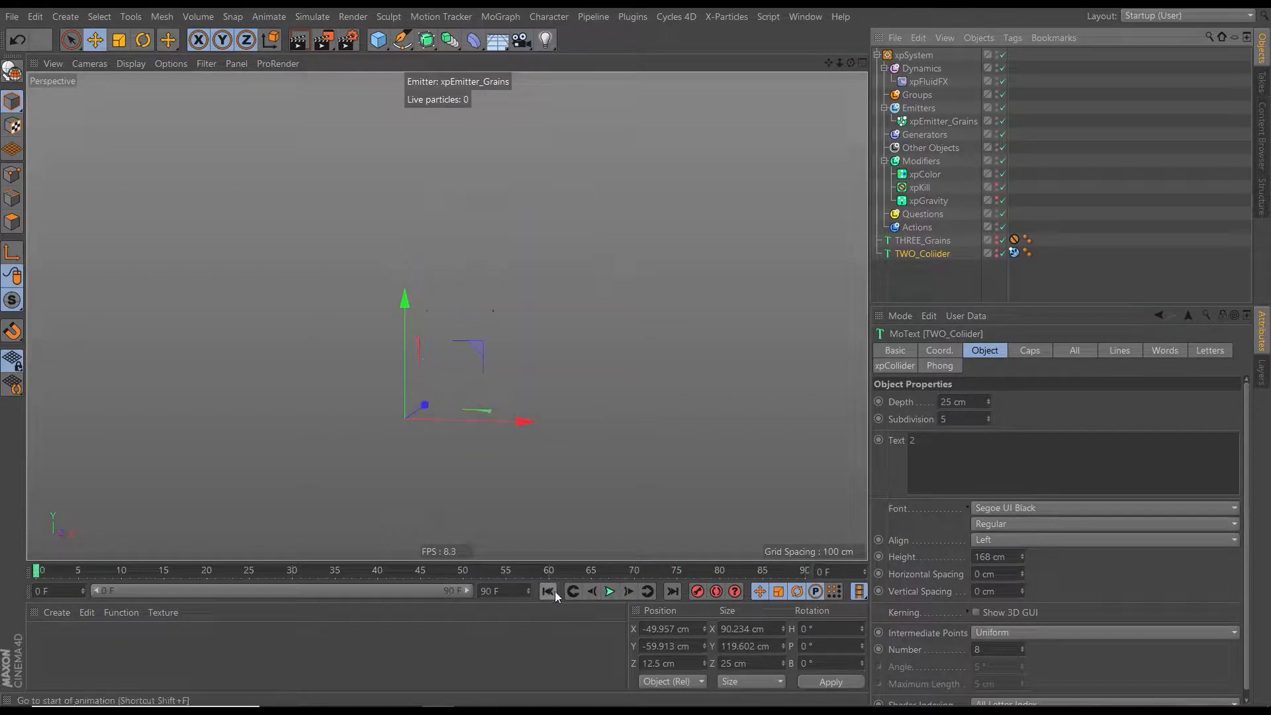
left_click(609, 591)
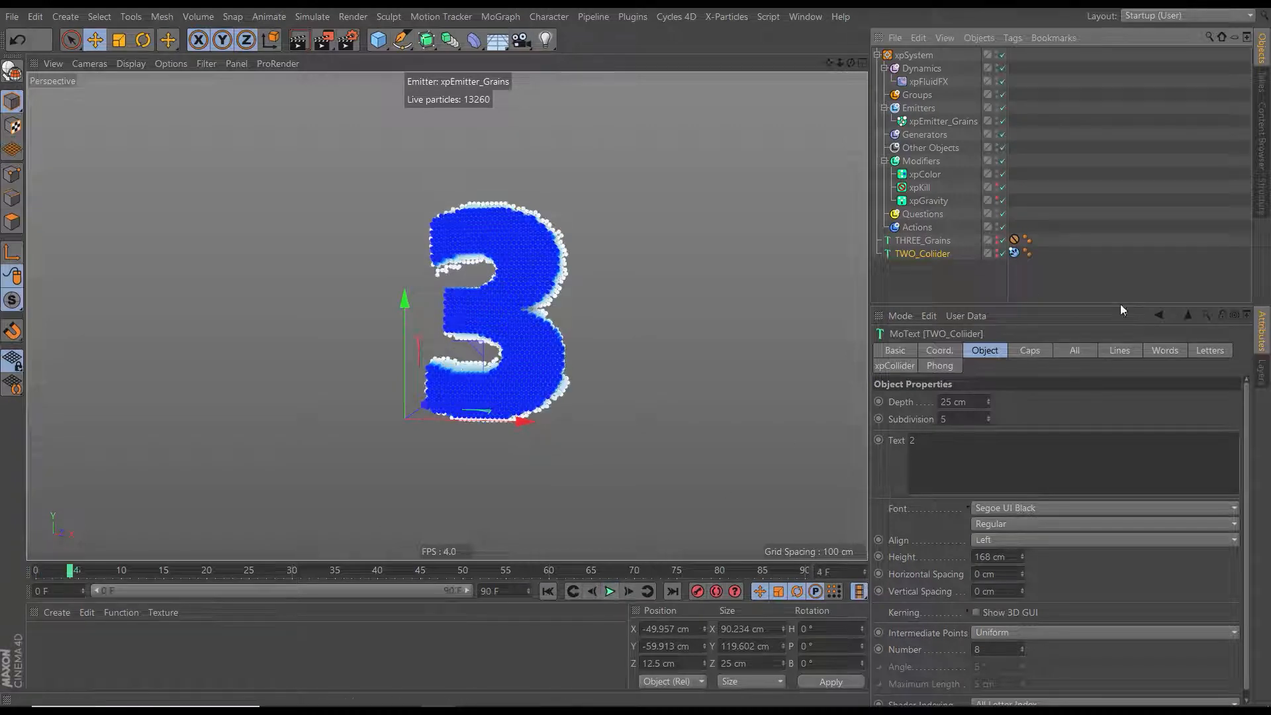
left_click(549, 591)
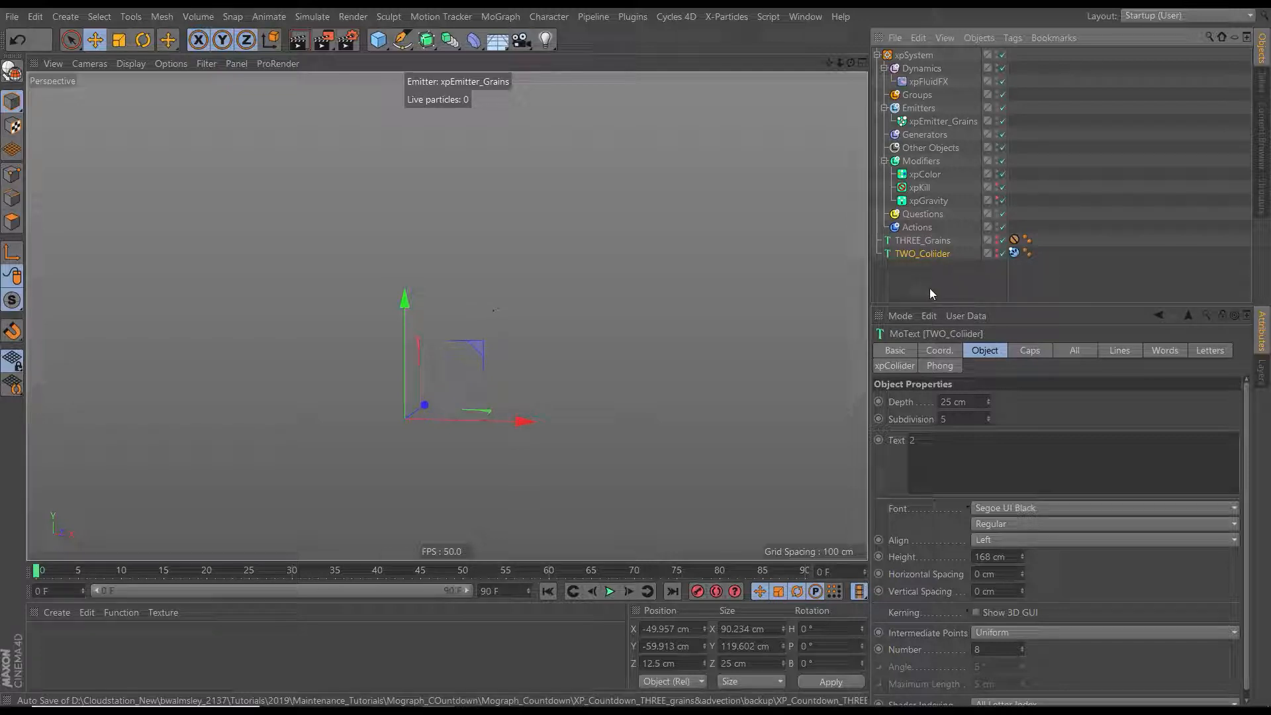
Replay the simulation up to frame 53 and examine how the grains flow over the 2, with xpEmitter_Grains selected
left_click(609, 594)
left_click_drag(559, 413, 498, 351, "alt")
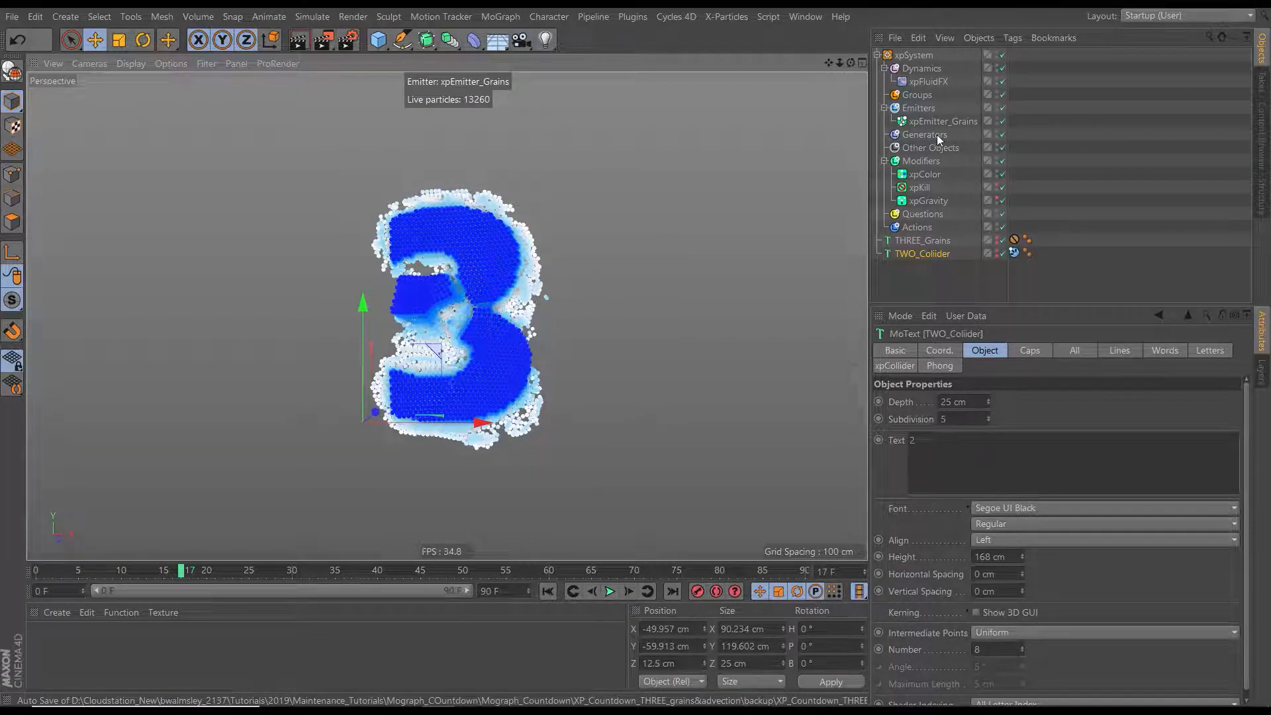
left_click(943, 122)
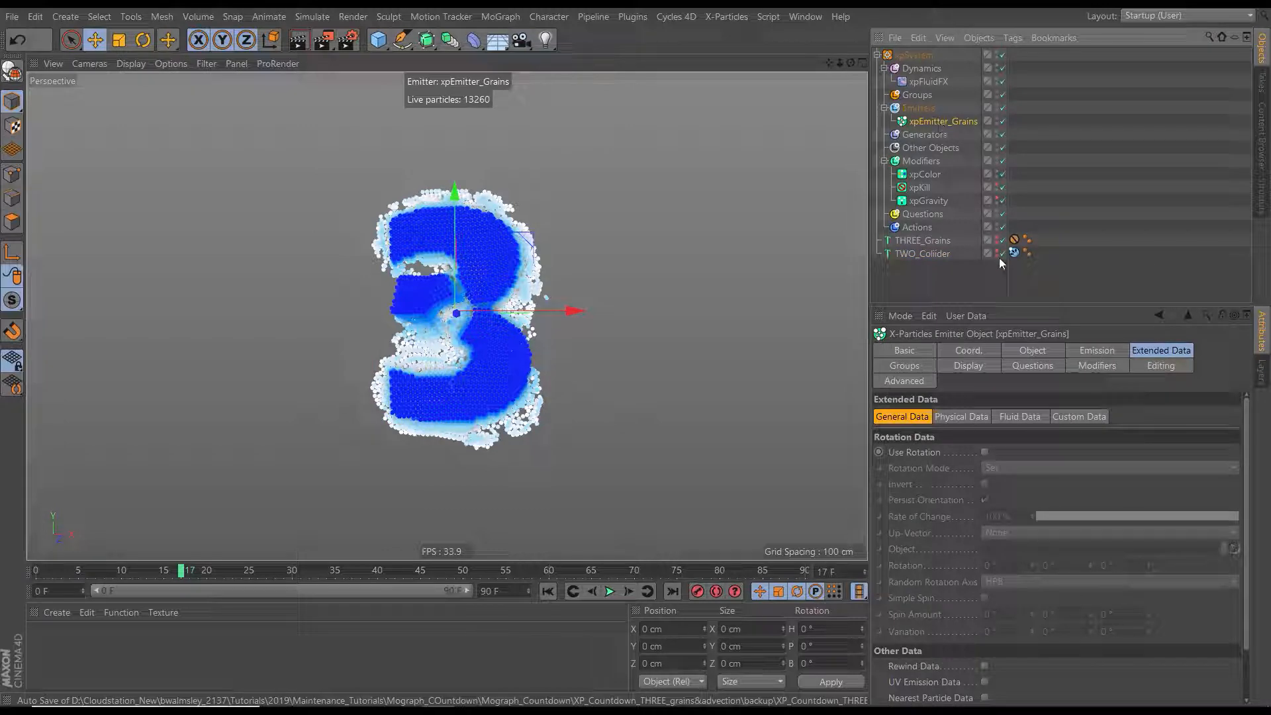
left_click(610, 591)
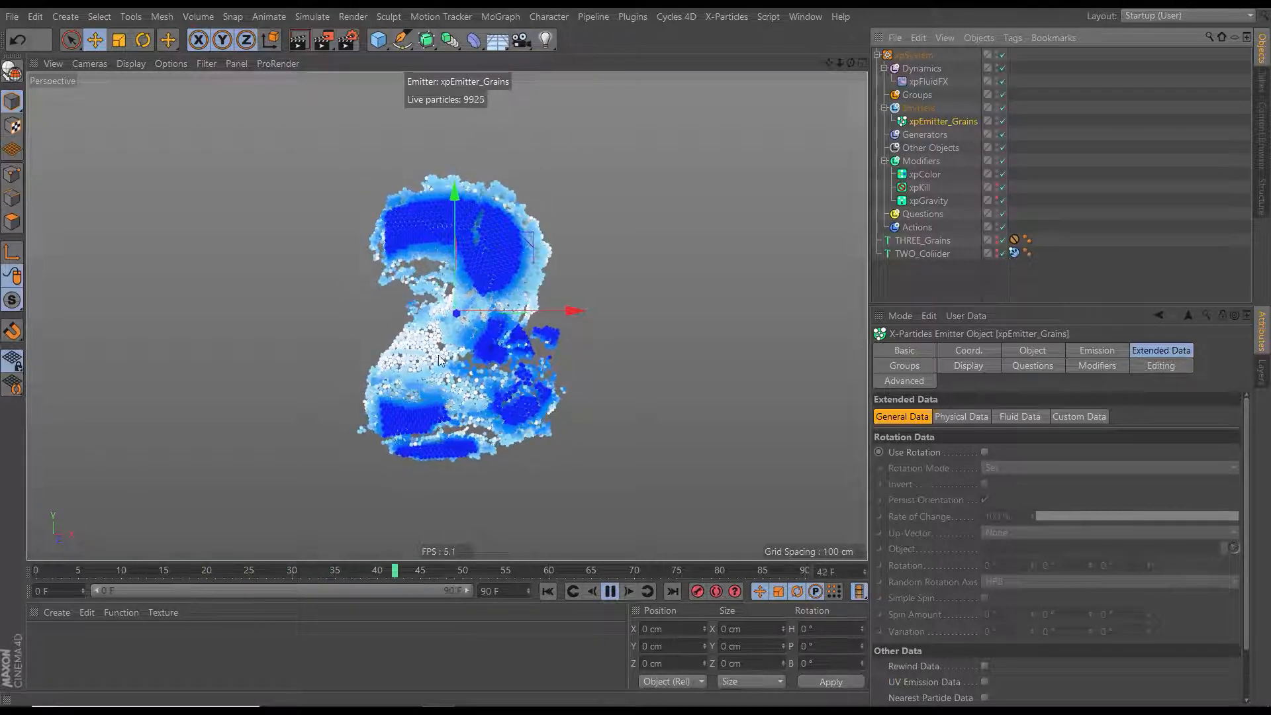
left_click(608, 591)
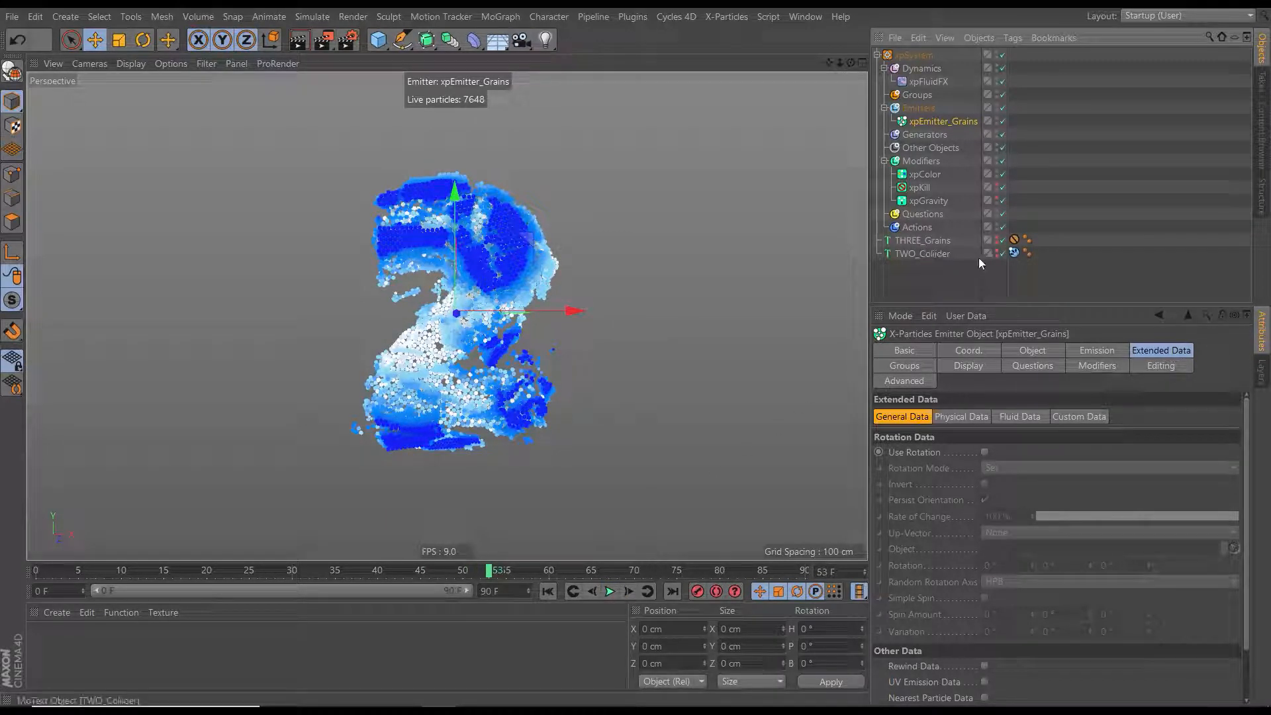
Compare the friction settings of TWO_Collider's xpCollider tag and xpEmitter_Grains, and set the emitter's physical Friction to 100 %
left_click(1013, 252)
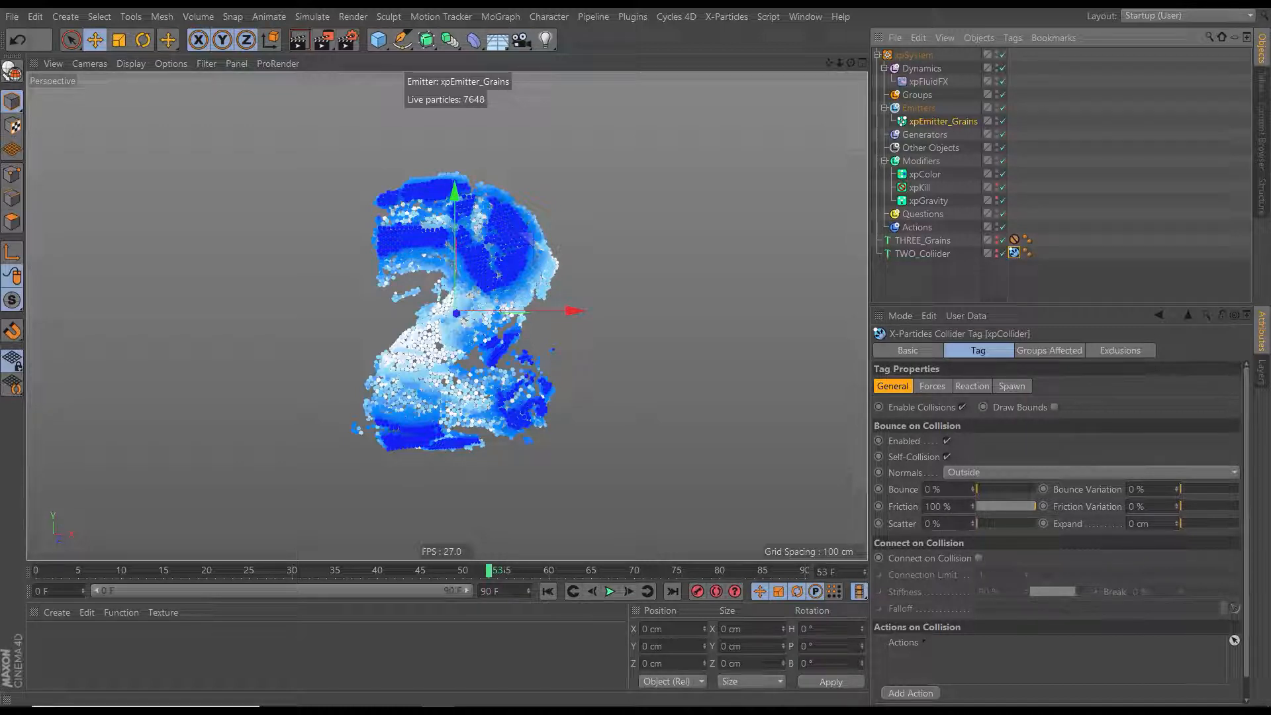
left_click(940, 122)
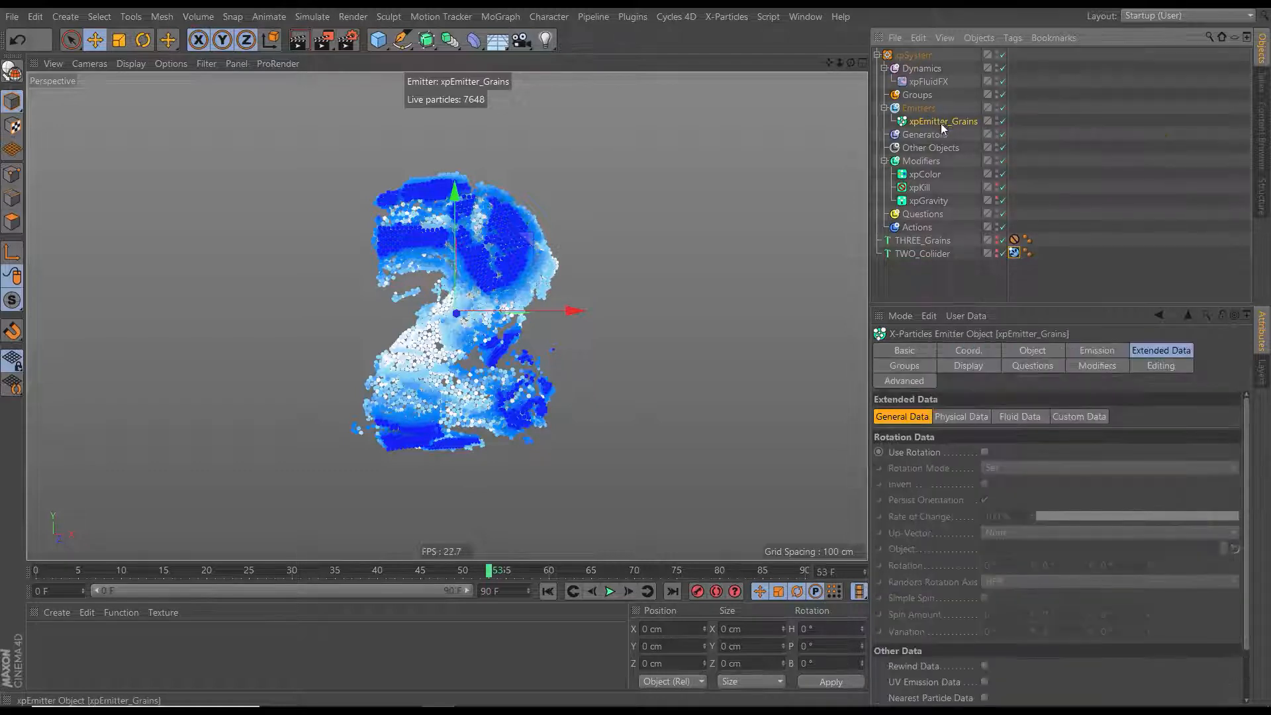
left_click(961, 417)
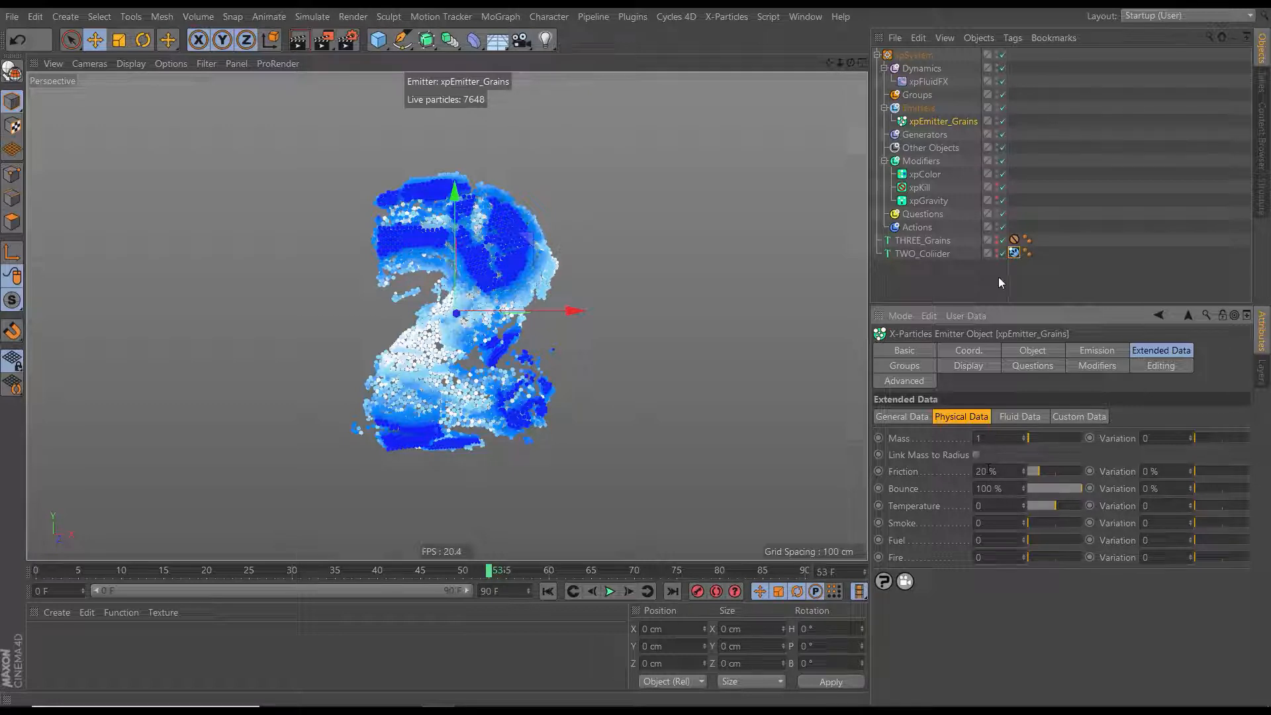
left_click(1015, 252)
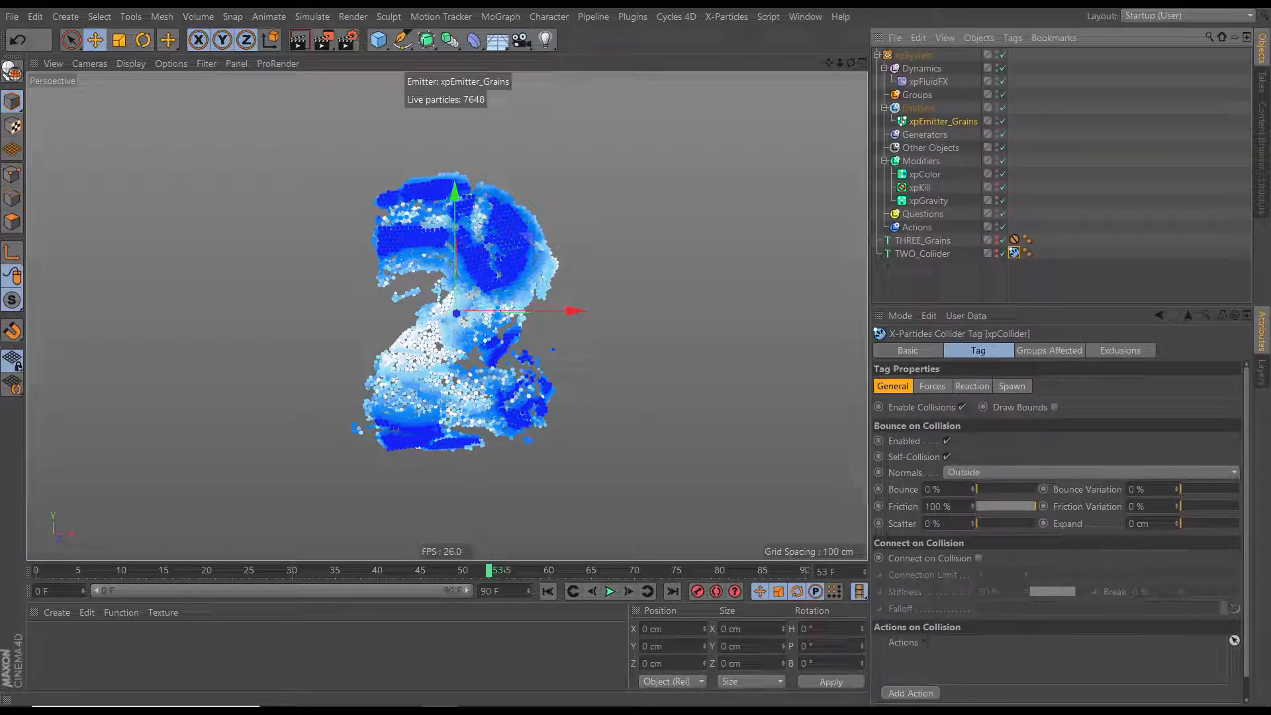
left_click(955, 122)
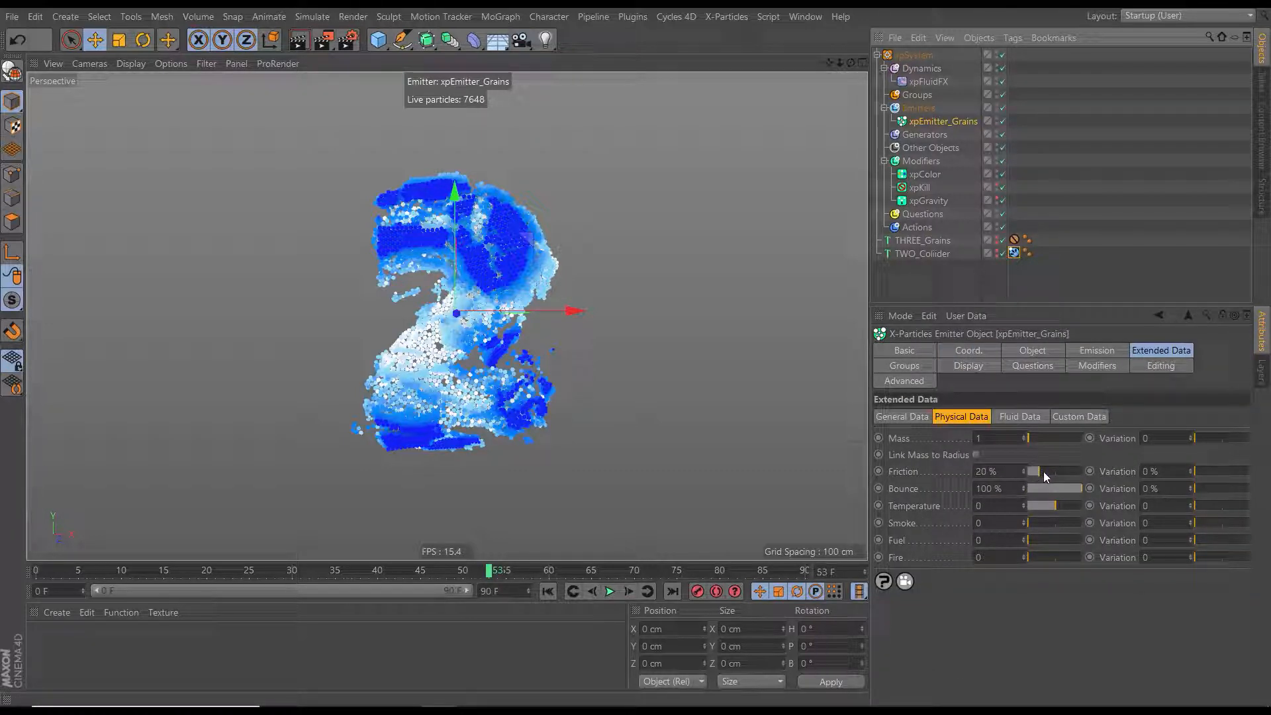
left_click_drag(1043, 471, 1095, 470)
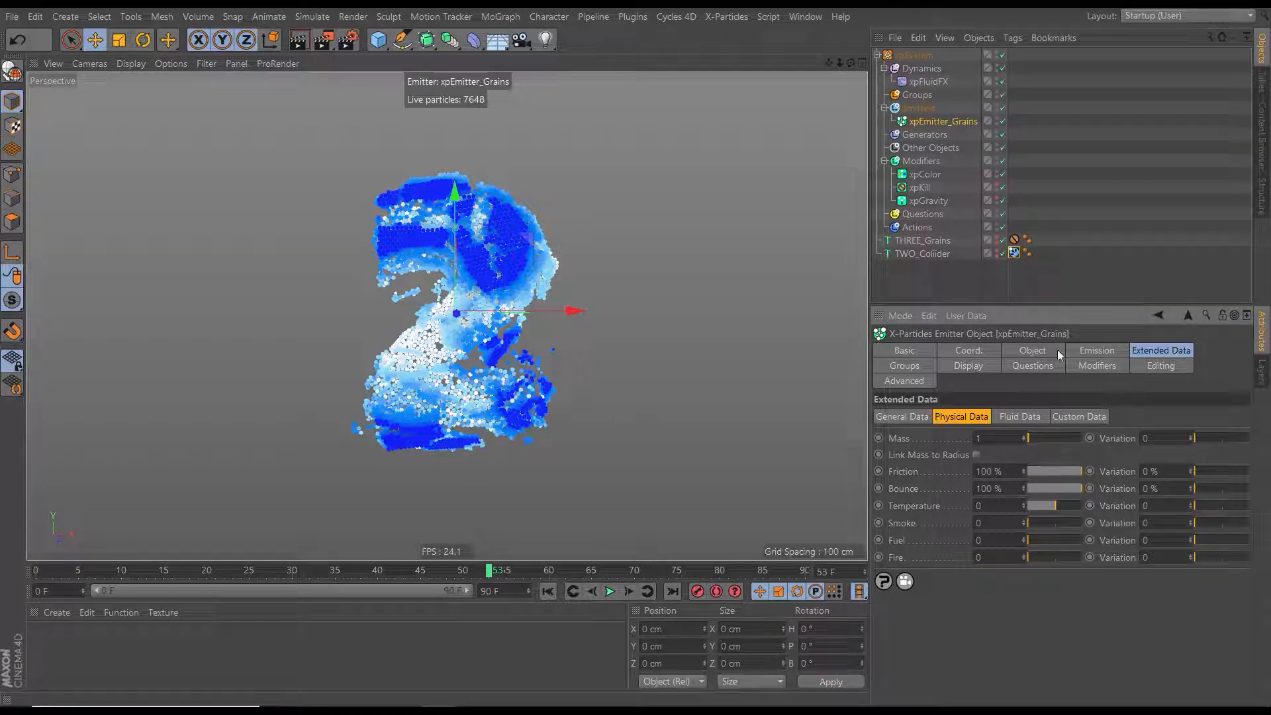
Open the xpCollider tag's settings and replay the simulation to frame 60 to examine the effect of the emitter's friction
left_click(1014, 253)
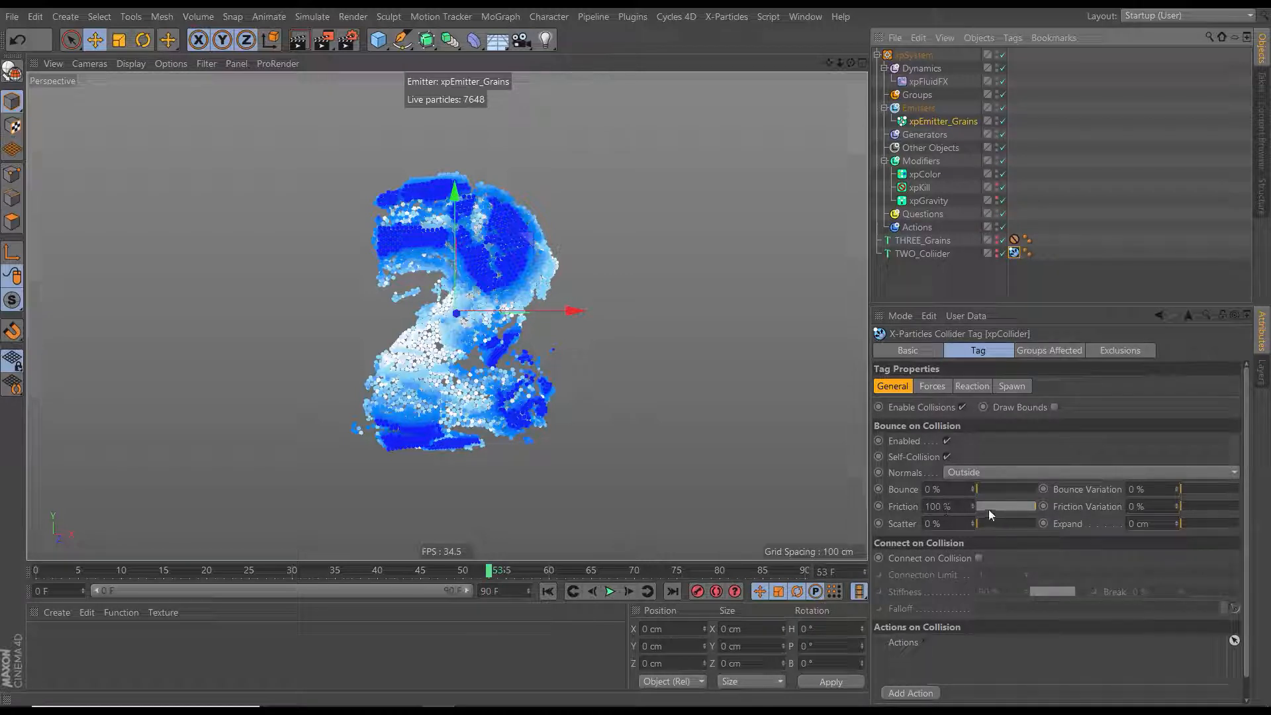
left_click(548, 591)
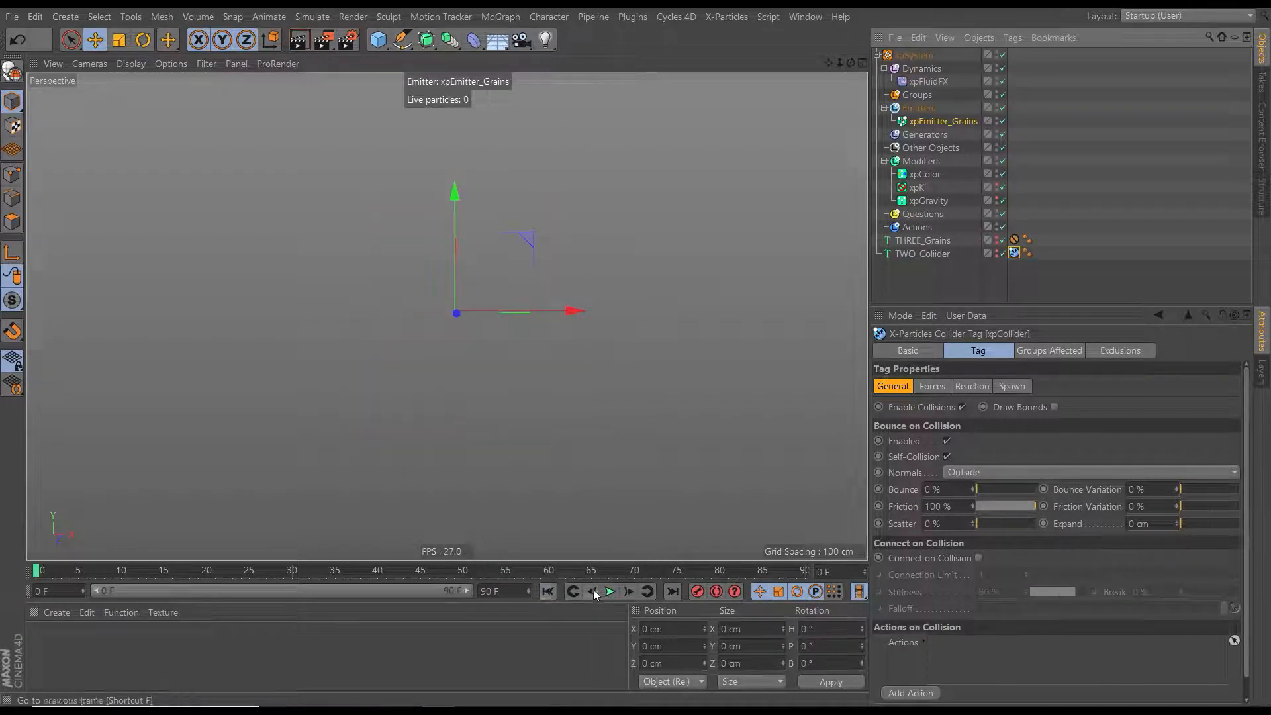
left_click(610, 591)
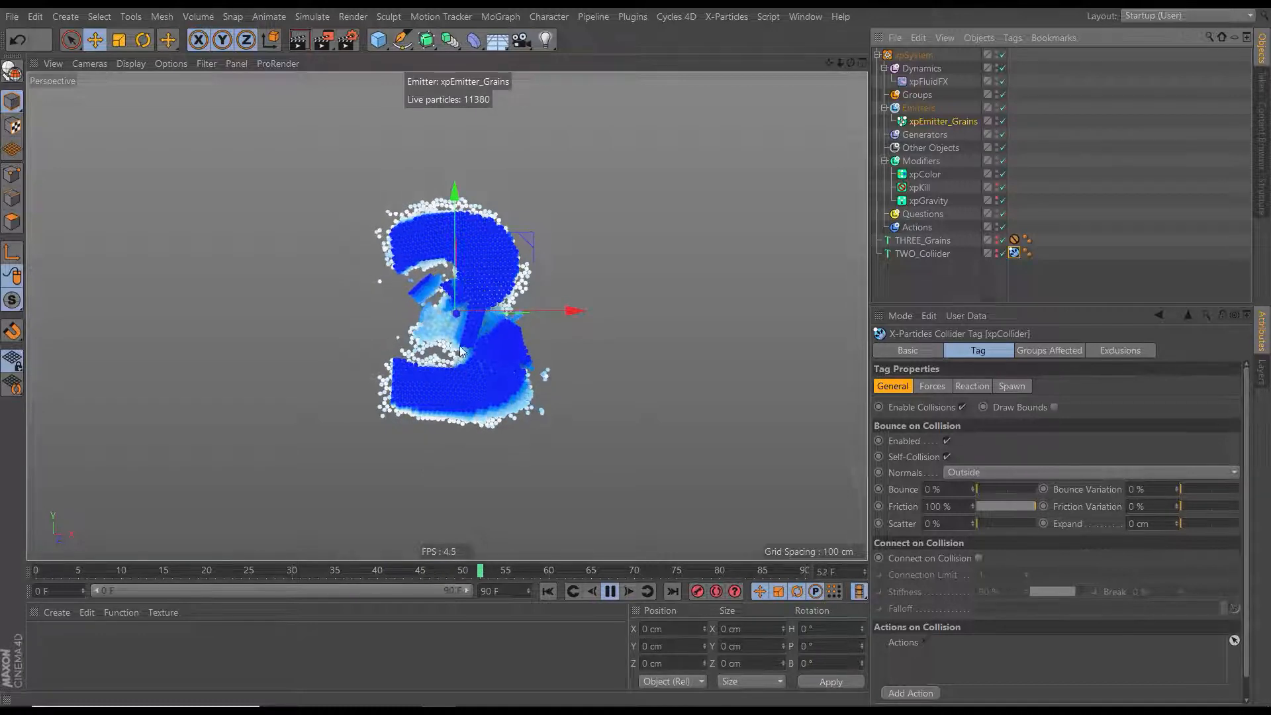
left_click(610, 591)
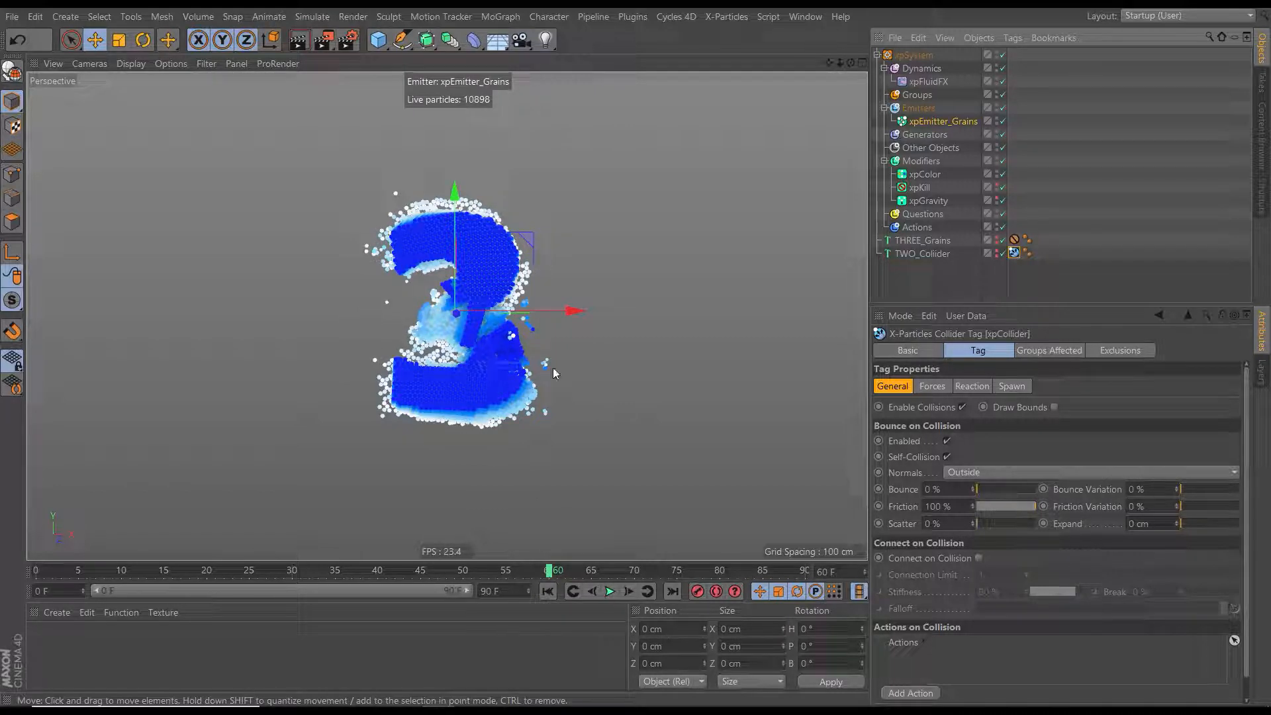
Set the Friction of TWO_Collider's xpCollider tag to 70 %
double_click(936, 507)
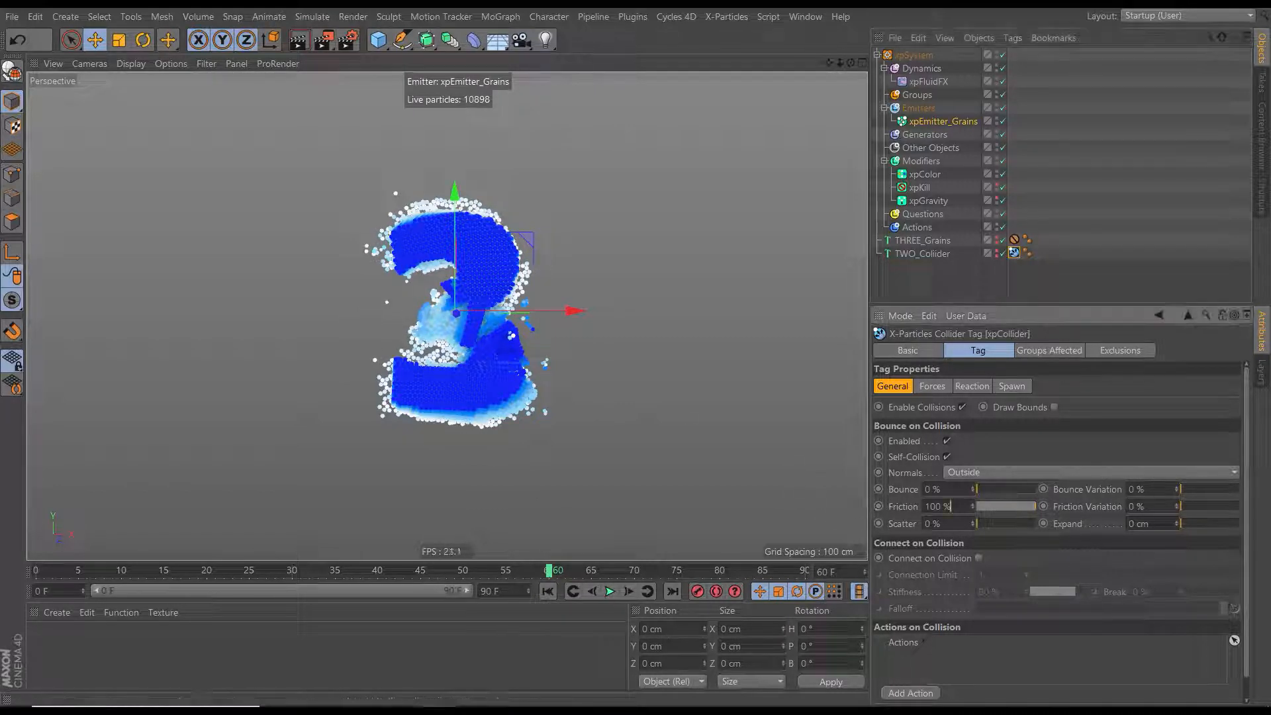
type("70")
key("Return")
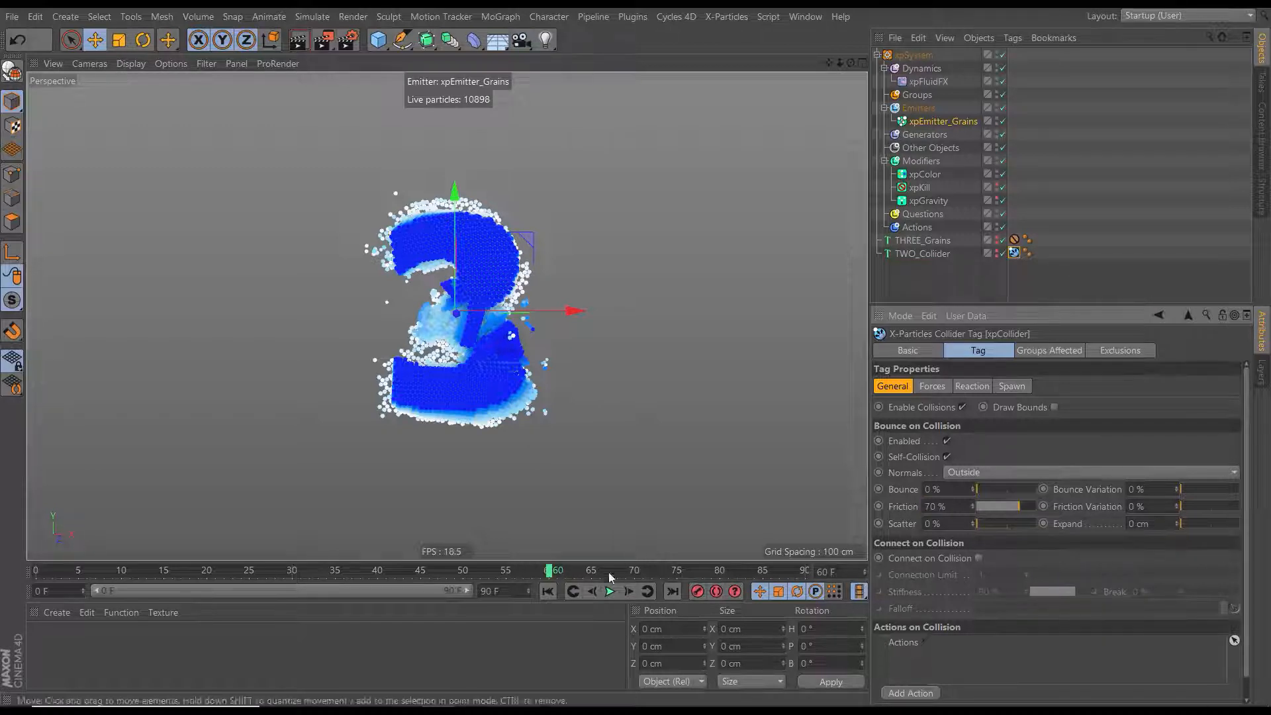
Replay the simulation to check the flow with the reduced collider friction, rewind it, and play again to frame 5
left_click(609, 594)
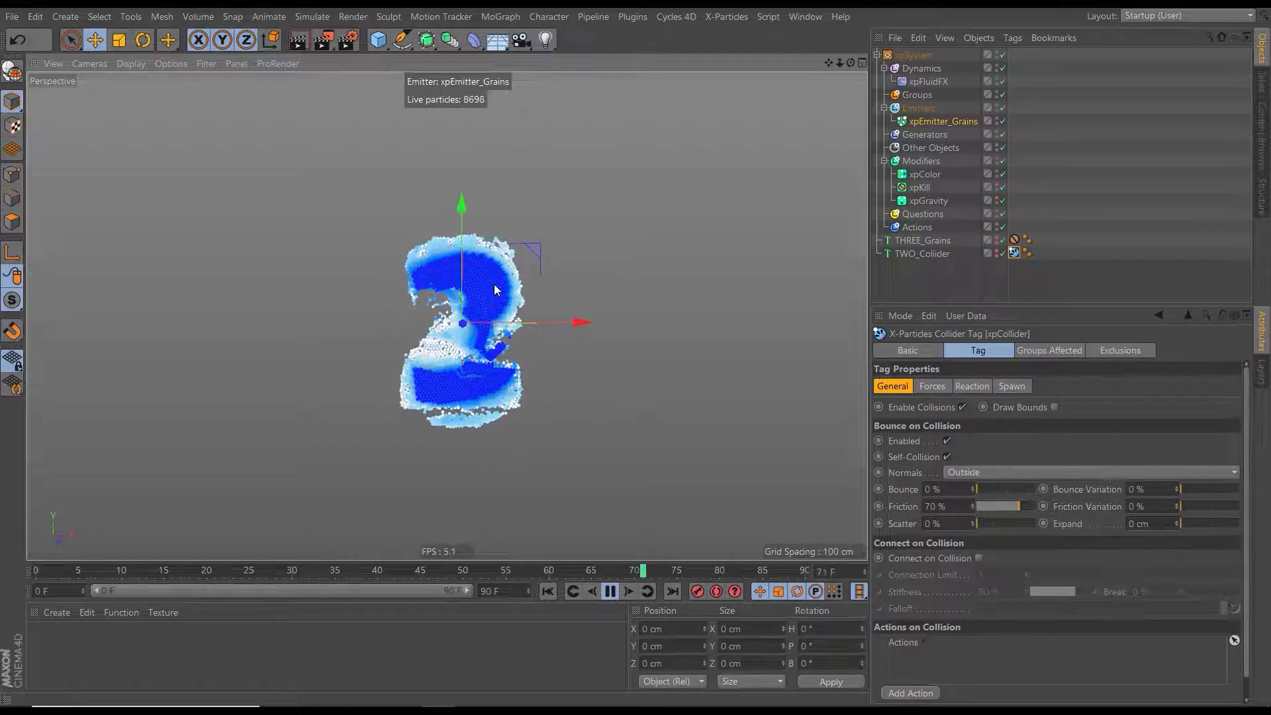
left_click(610, 591)
left_click(548, 591)
left_click(610, 592)
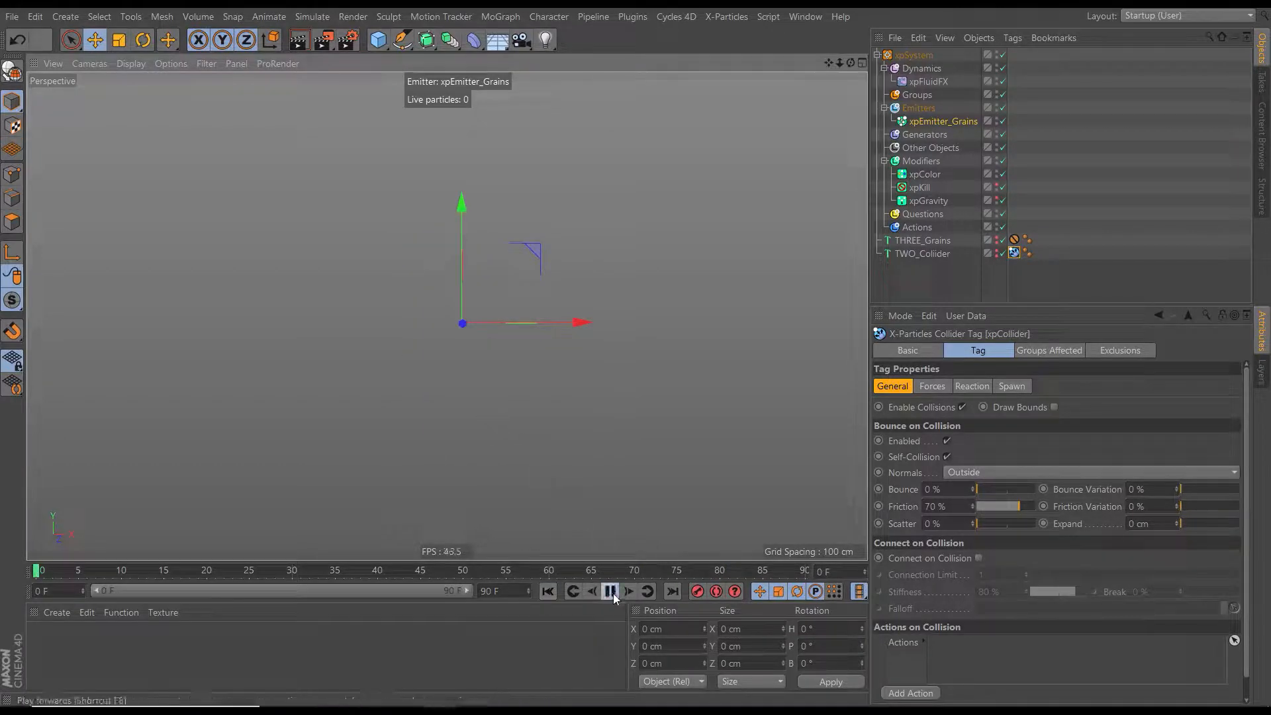
left_click(611, 591)
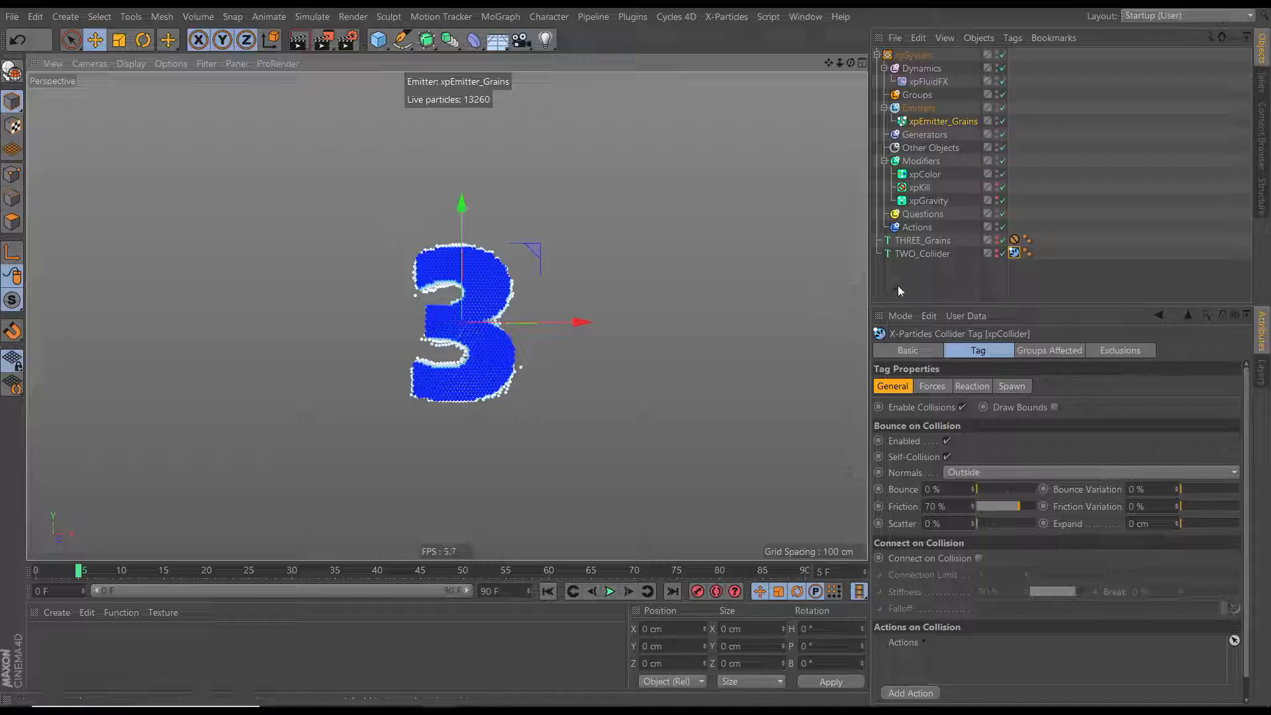
Add a Box Field to the falloff of the xpGravity modifier
left_click(929, 200)
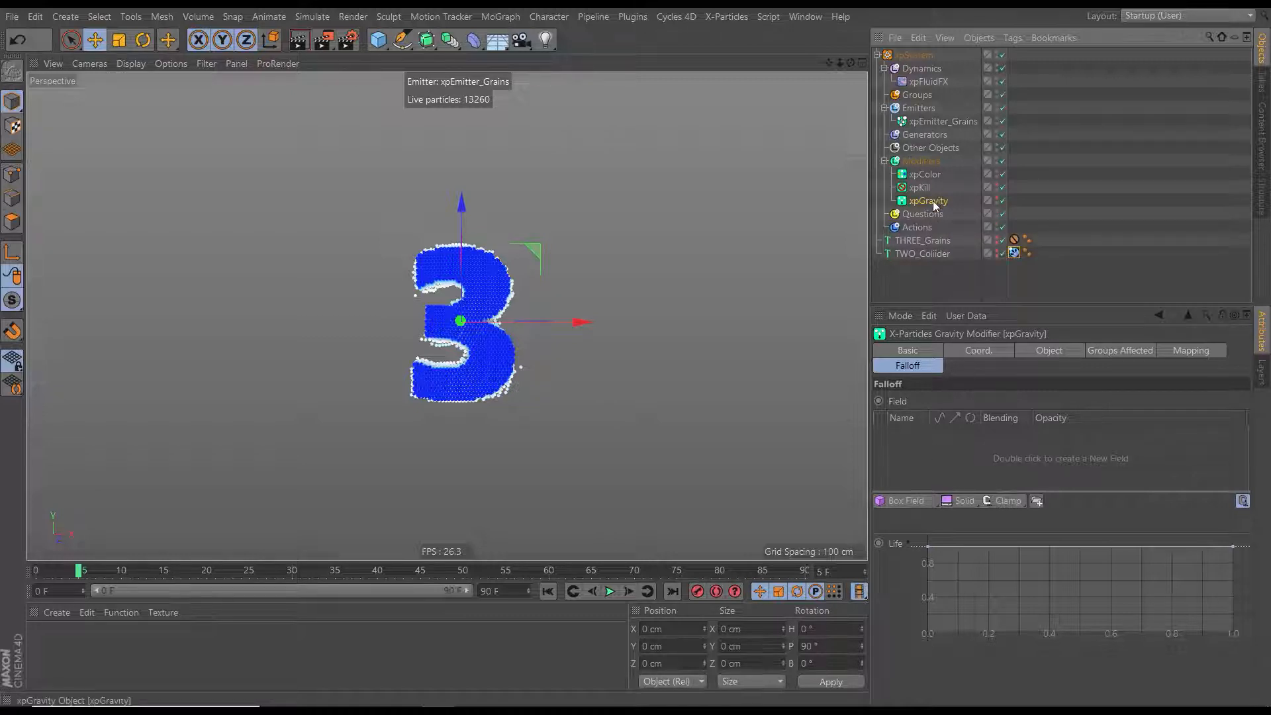
left_click(906, 368)
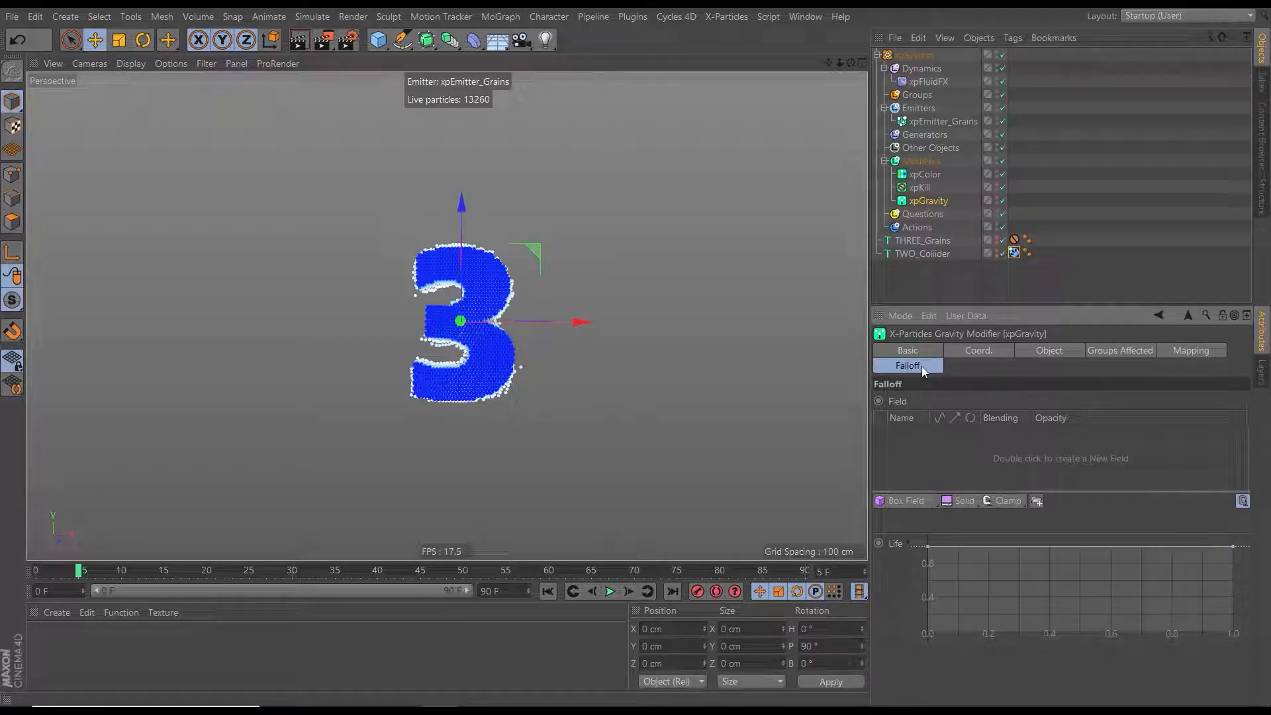
left_click(898, 501)
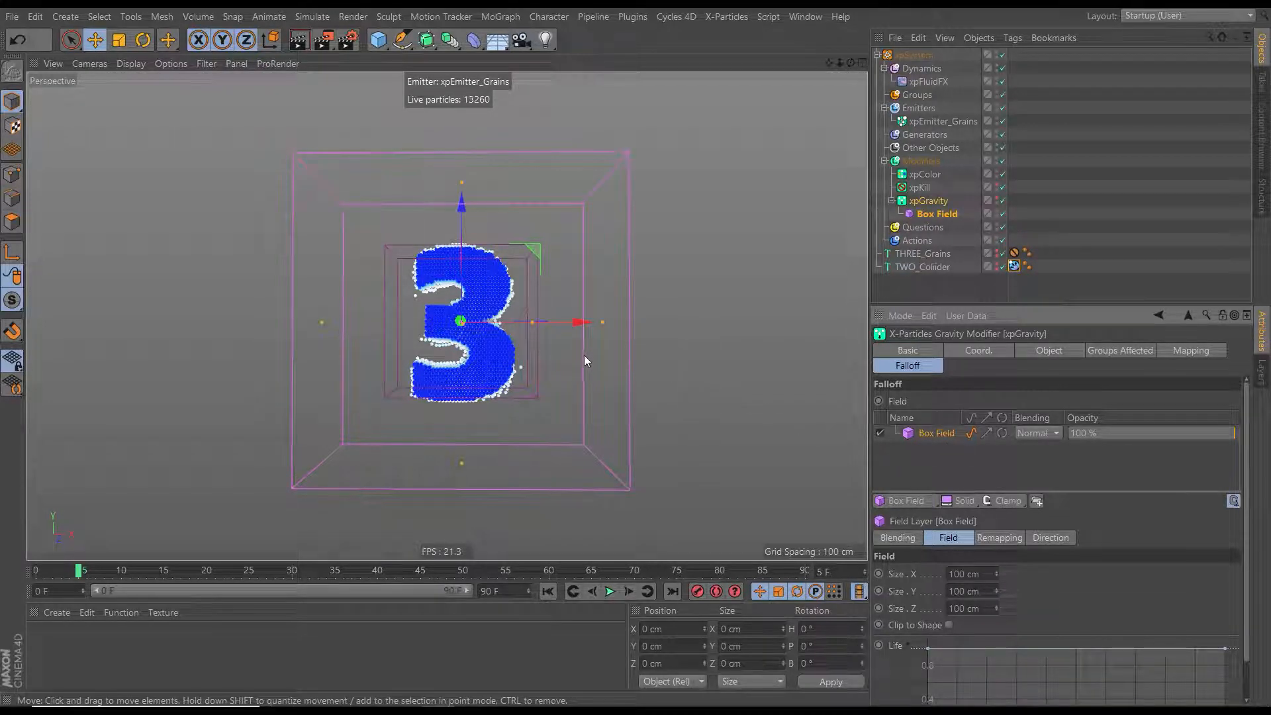
Enlarge the box field around the 3 to about 203 cm in X, 187 cm in Y and 173 cm in Z
left_click_drag(558, 368, 634, 402, "alt")
left_click_drag(546, 315, 607, 294)
left_click_drag(556, 318, 452, 292, "alt")
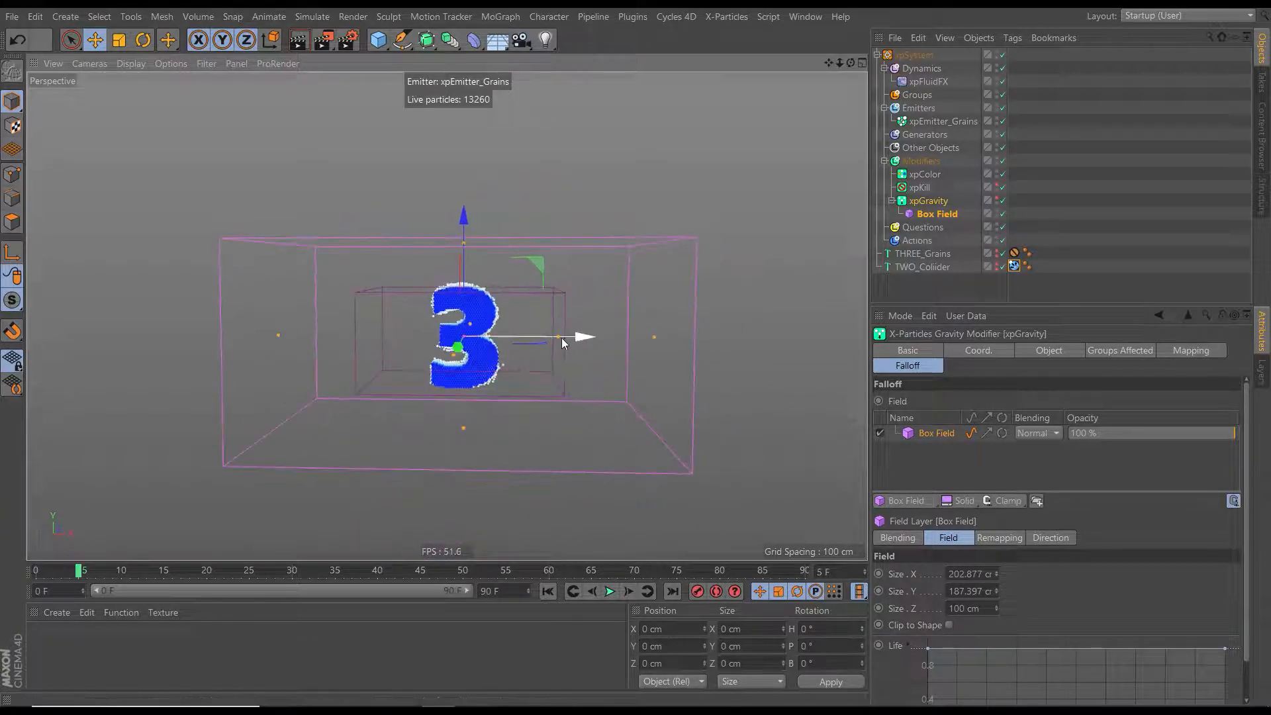
mouse_move(558, 337)
left_mouse_down("alt")
mouse_move(639, 347)
mouse_move(628, 352)
mouse_move(642, 340)
mouse_move(621, 347)
mouse_move(605, 378)
mouse_move(576, 351)
left_mouse_up("alt")
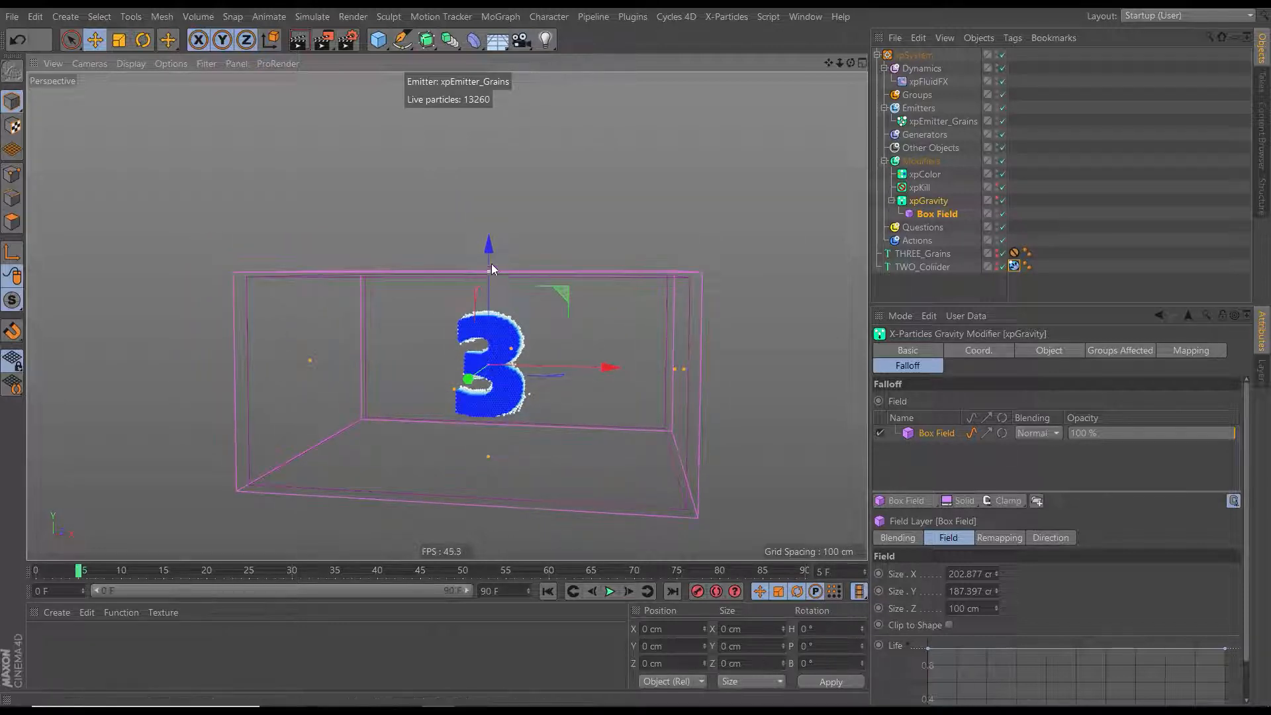
left_click_drag(492, 263, 499, 201)
Lengthen the box field to about 251 cm in Y and move it below the 3, to about Y -127 cm and Z -253 cm
left_click_drag(477, 345, 285, 347, "alt")
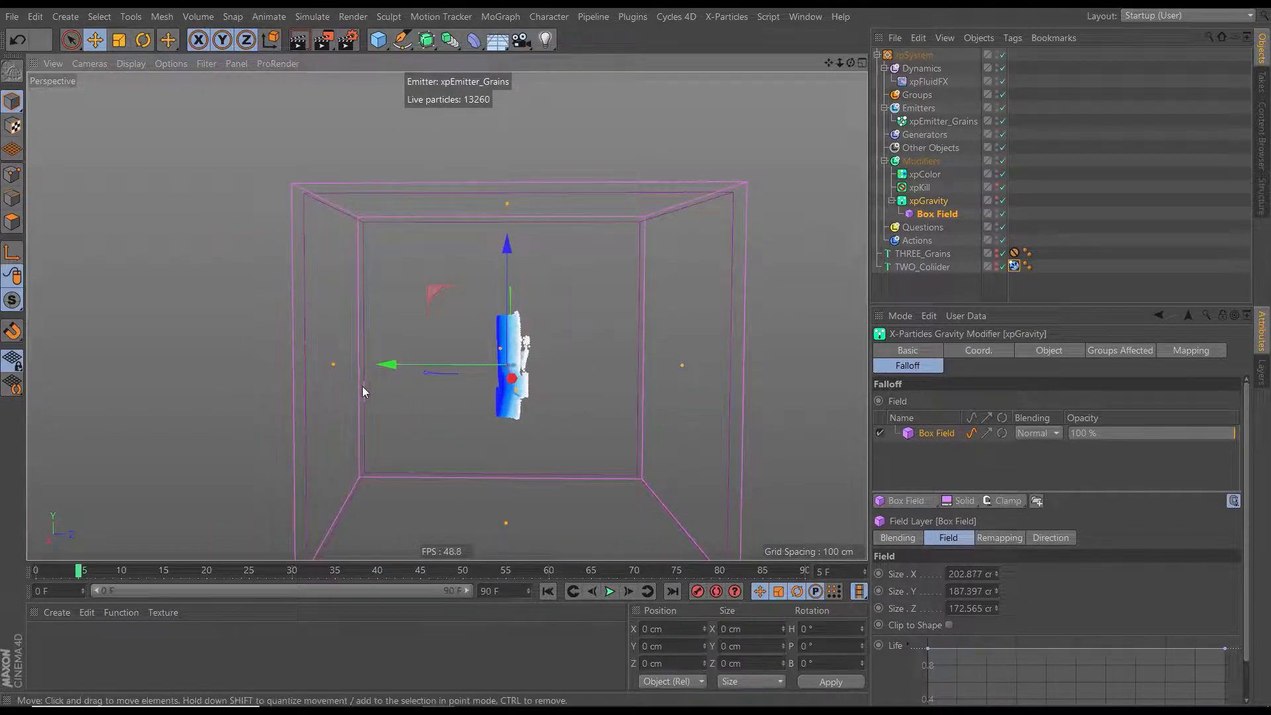
left_click_drag(388, 366, 475, 384)
left_click_drag(637, 443, 540, 382, "alt")
left_click_drag(674, 304, 735, 306)
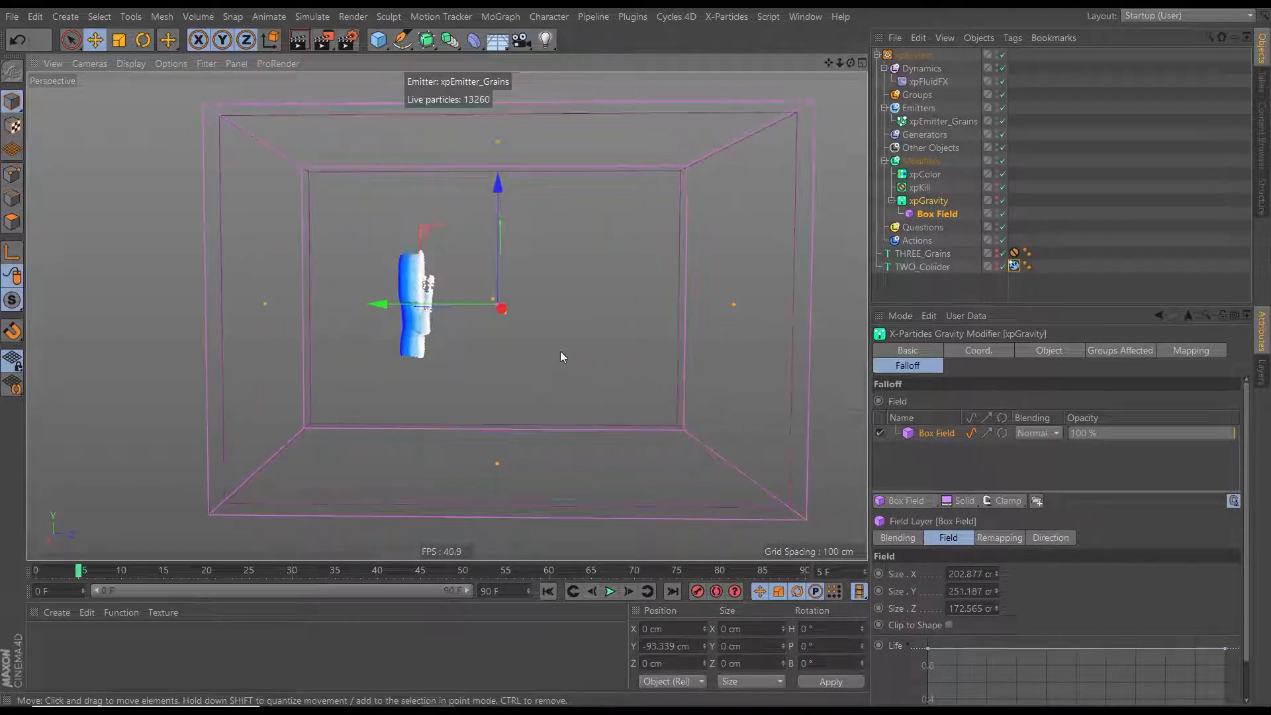
left_click_drag(379, 303, 490, 284)
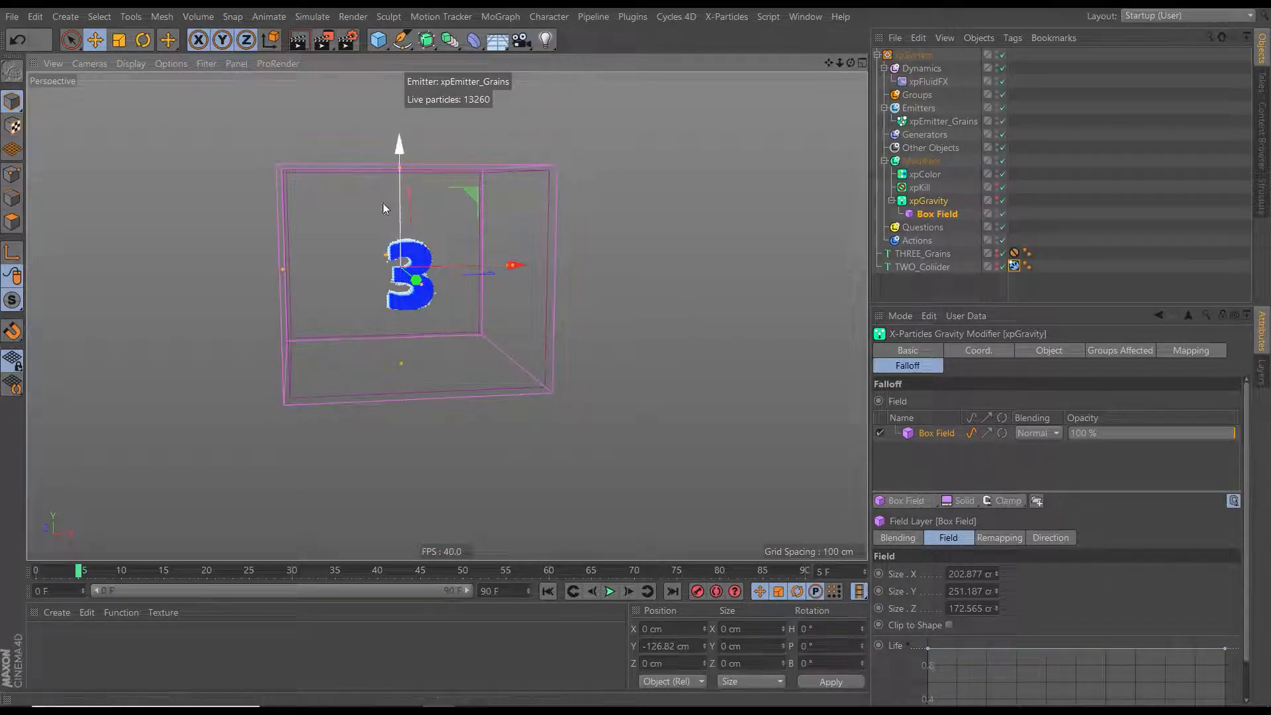
left_click_drag(395, 152, 447, 356)
Replay the simulation from the start to frame 23 to check the grains while the field sits below them
left_click(547, 591)
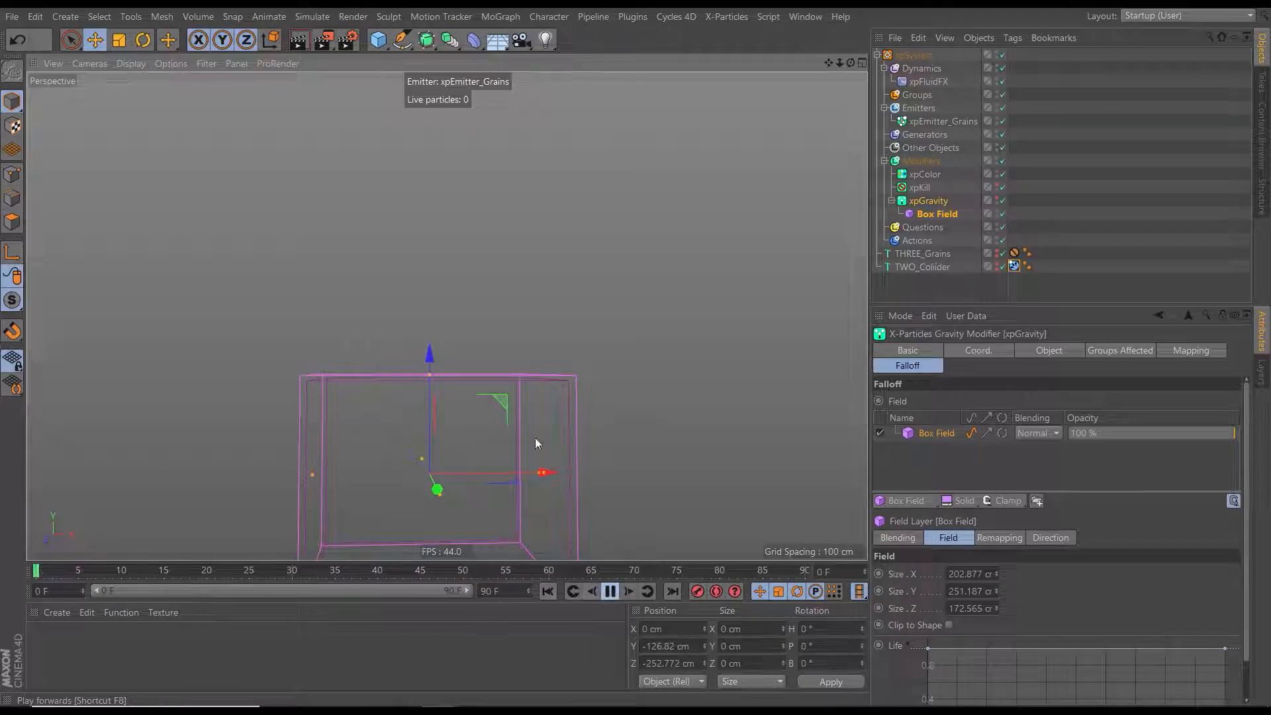
key("F8")
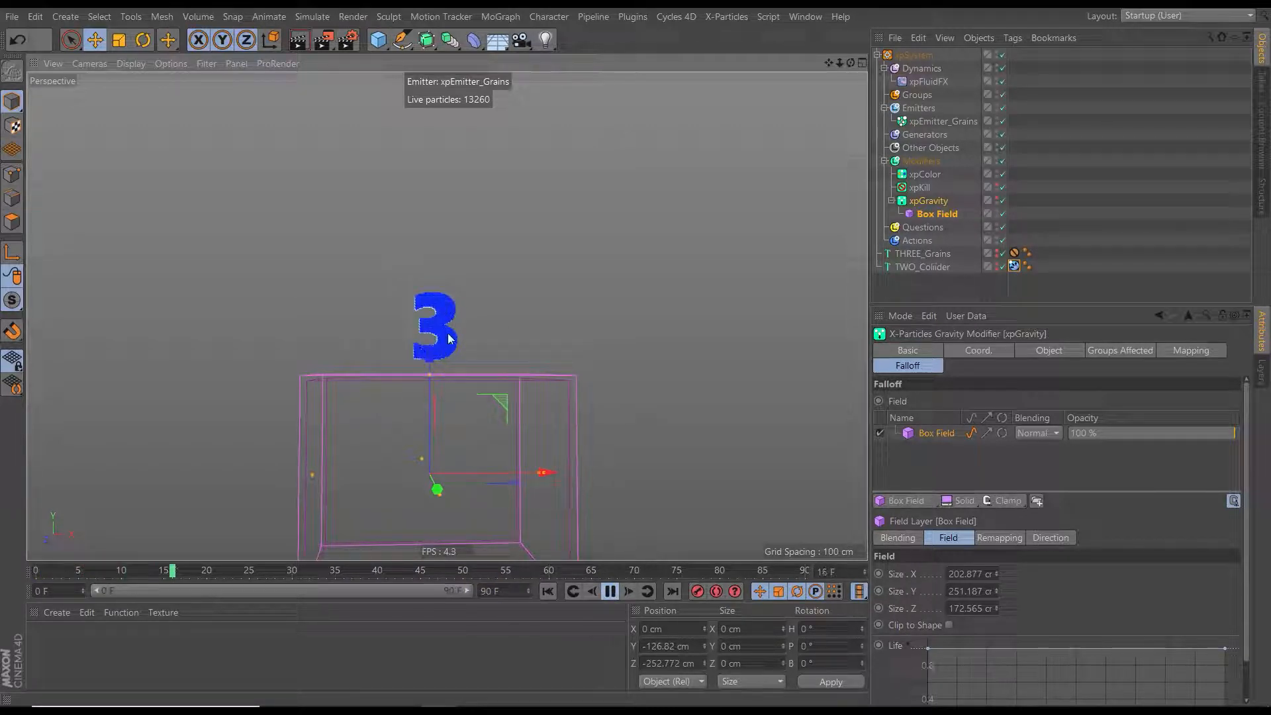
left_click(610, 594)
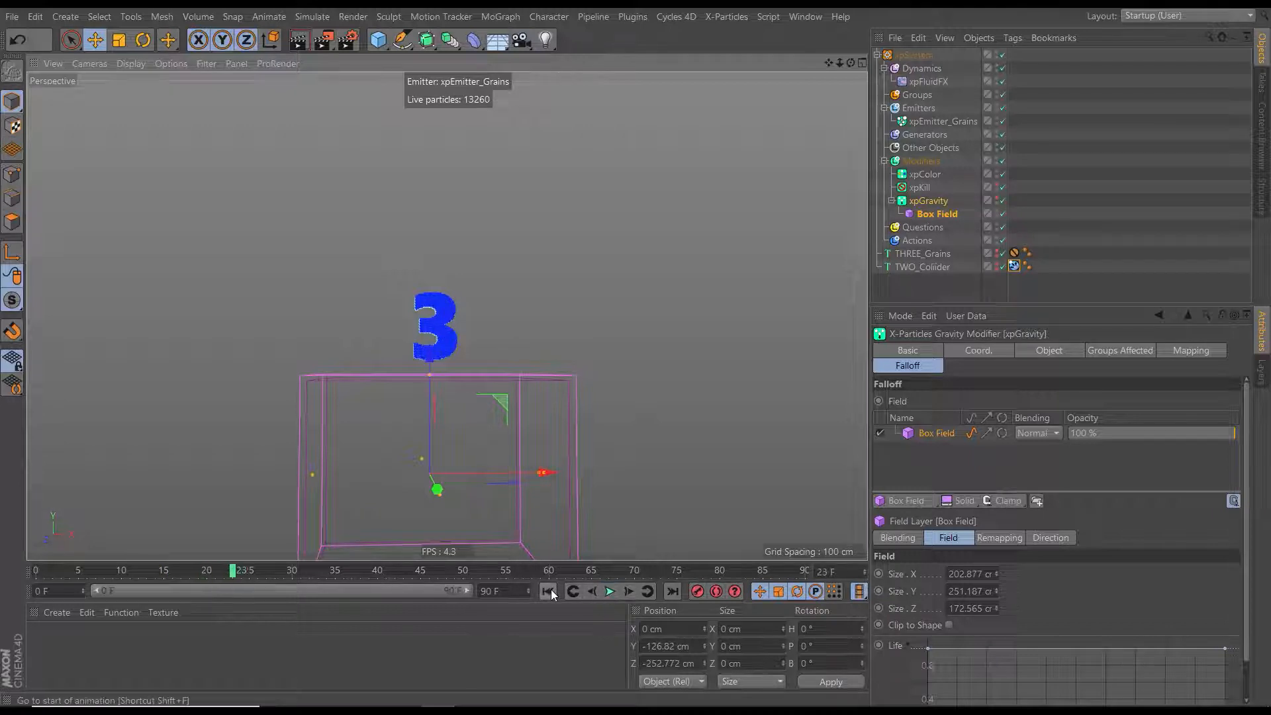
Restart the simulation, stop at frame 4 and keyframe the Box Field's Z position at about -253 cm
left_click(549, 591)
left_click(612, 591)
left_click(610, 592)
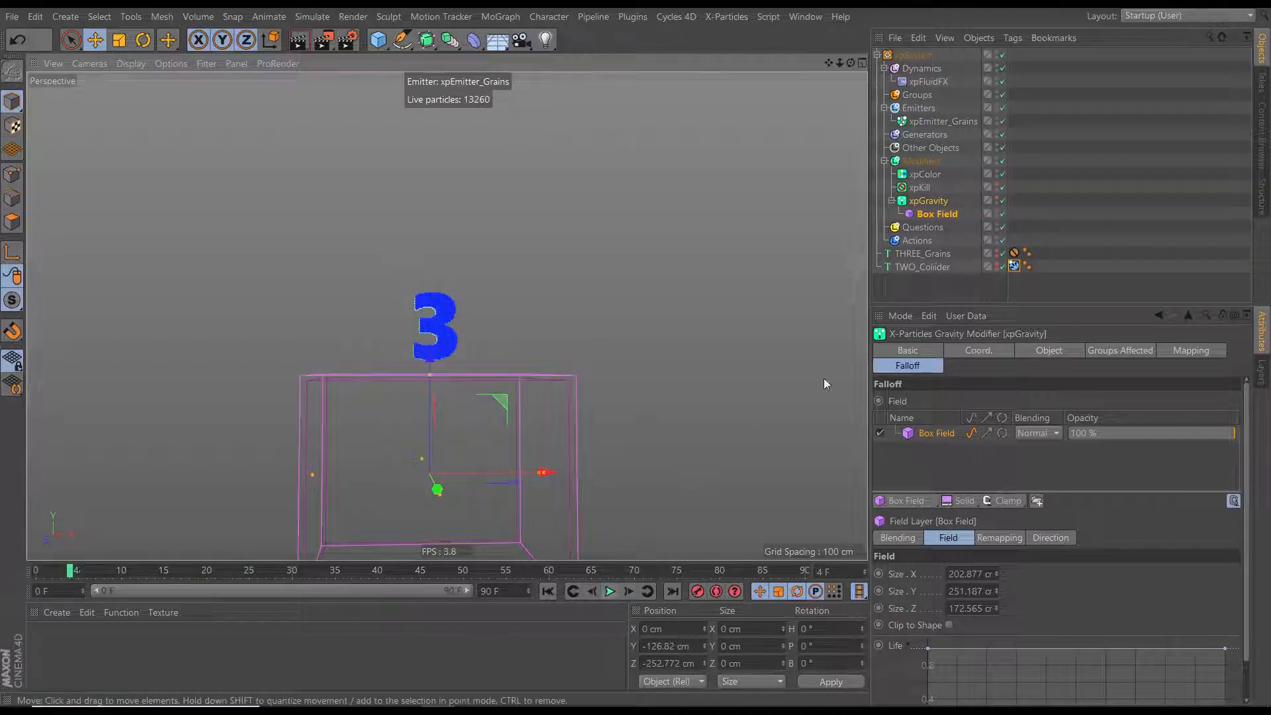
left_click(927, 215)
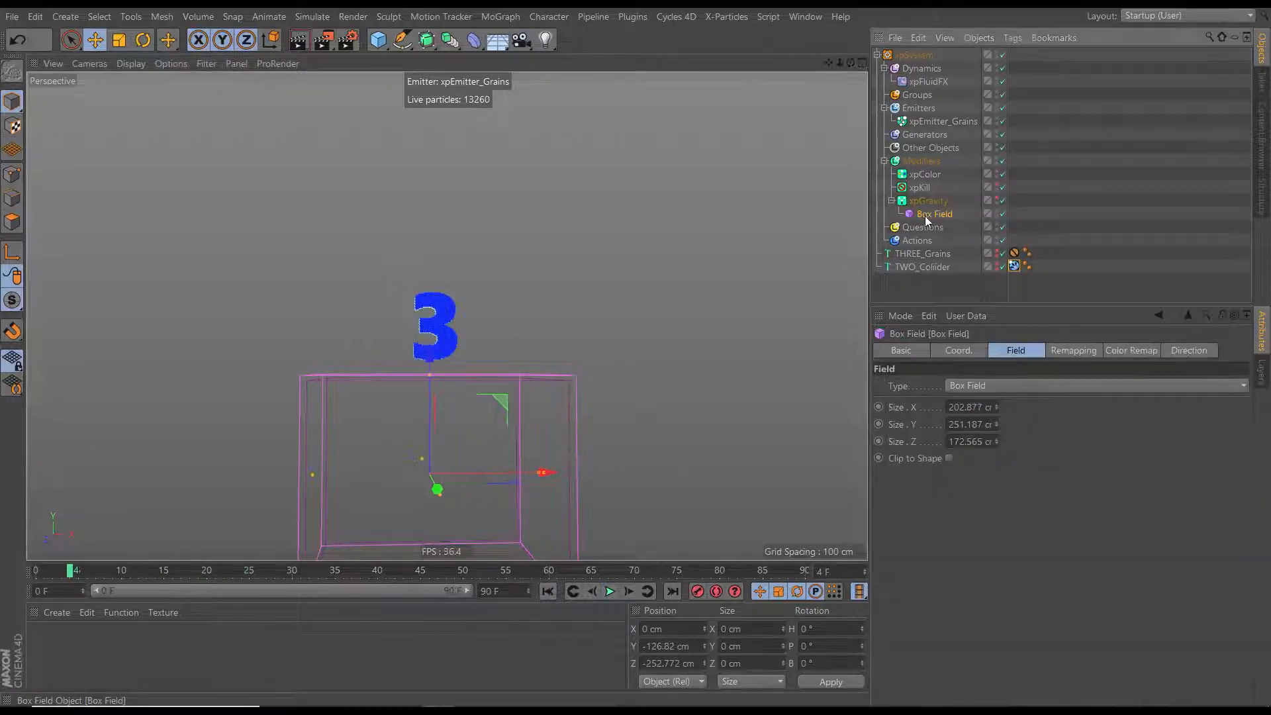
left_click(953, 351)
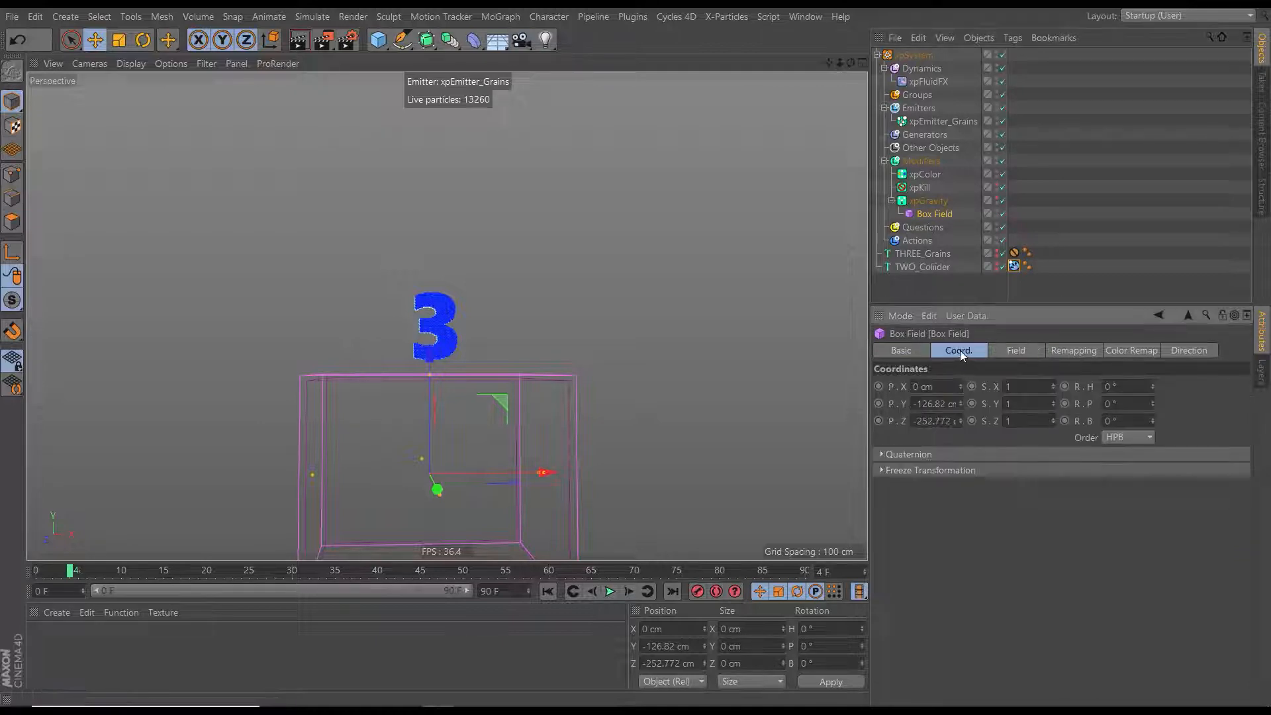
left_click(879, 421, "ctrl")
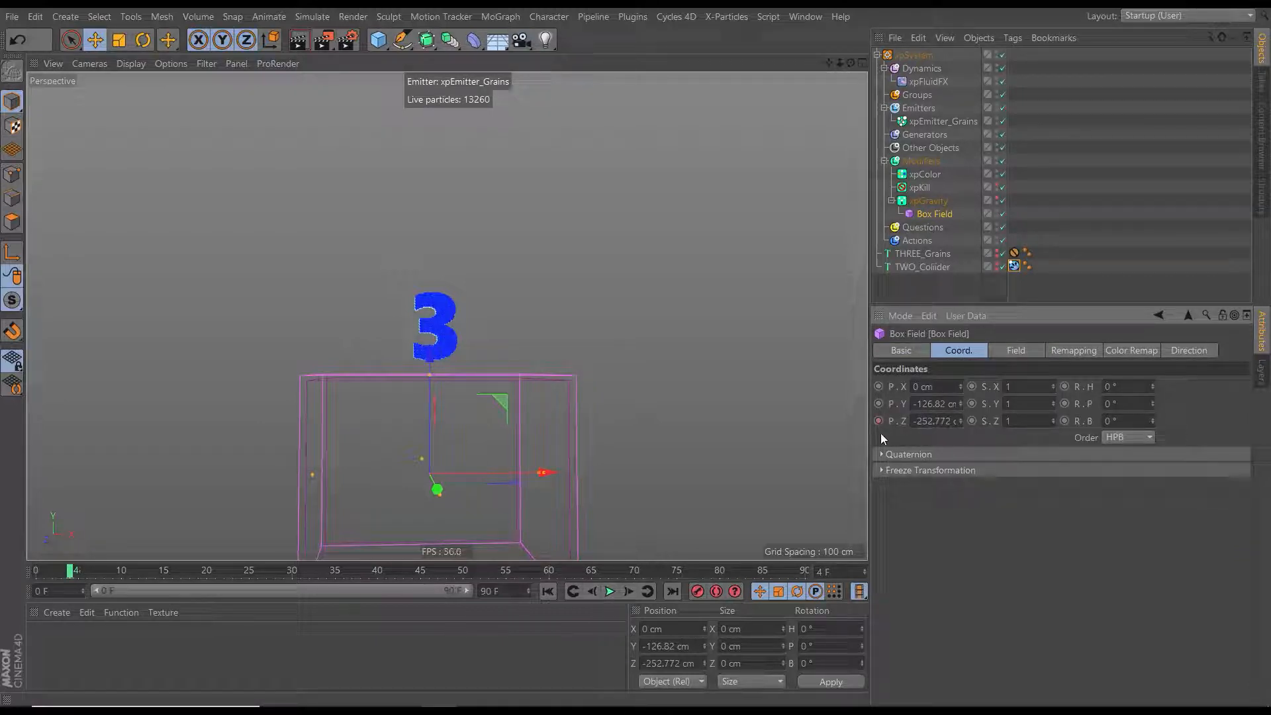
Play on to frame 44, raise the Box Field over the 3 to about Z -6 cm and keyframe its Z position
left_click(610, 591)
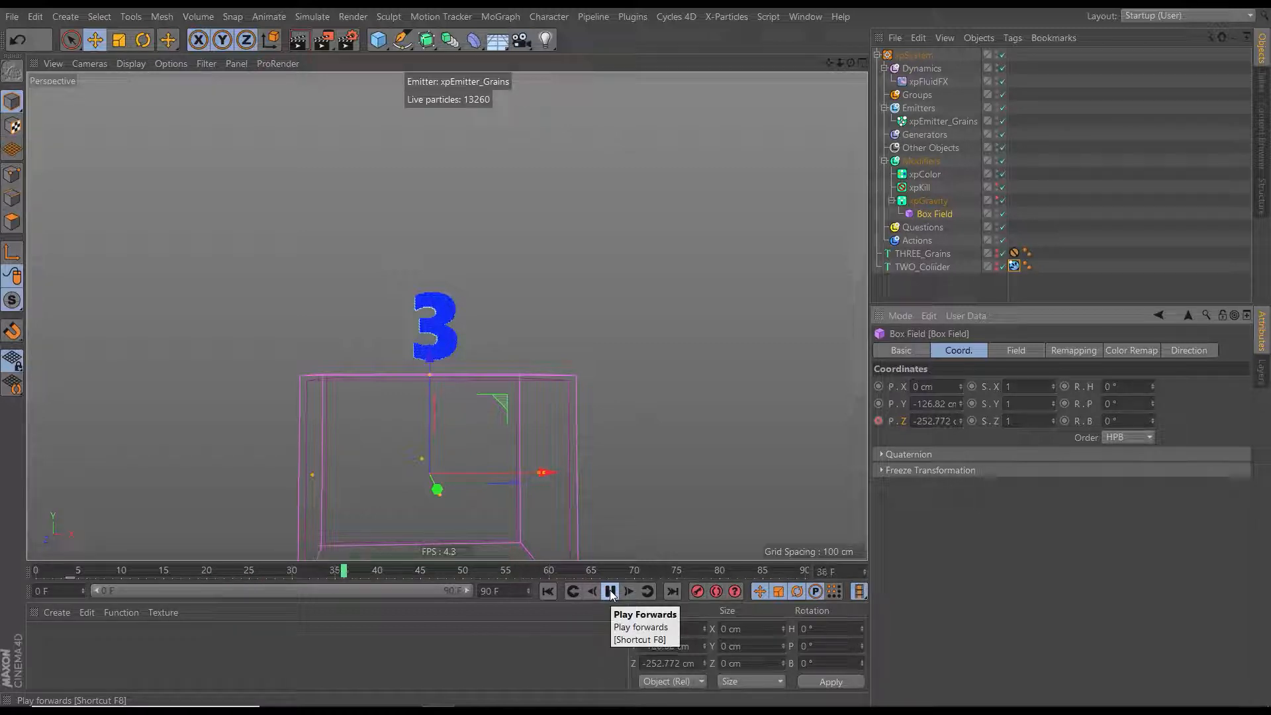
left_click(610, 591)
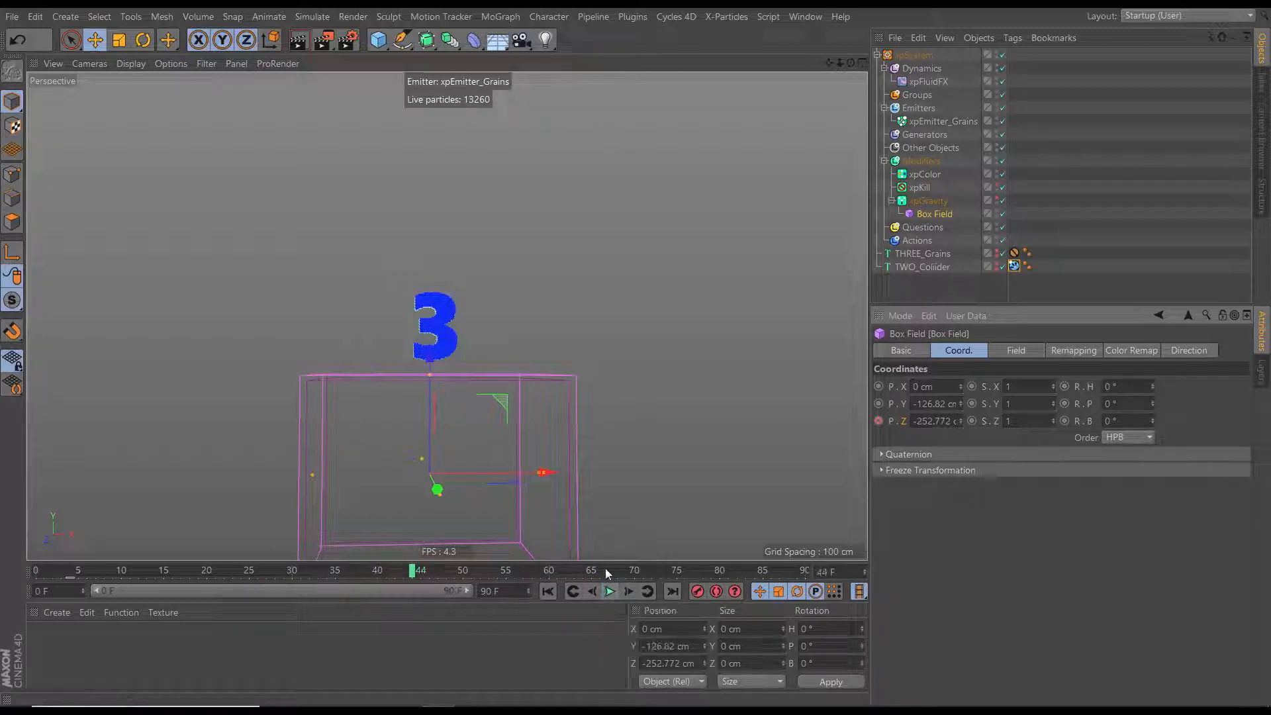
left_click_drag(432, 356, 441, 214)
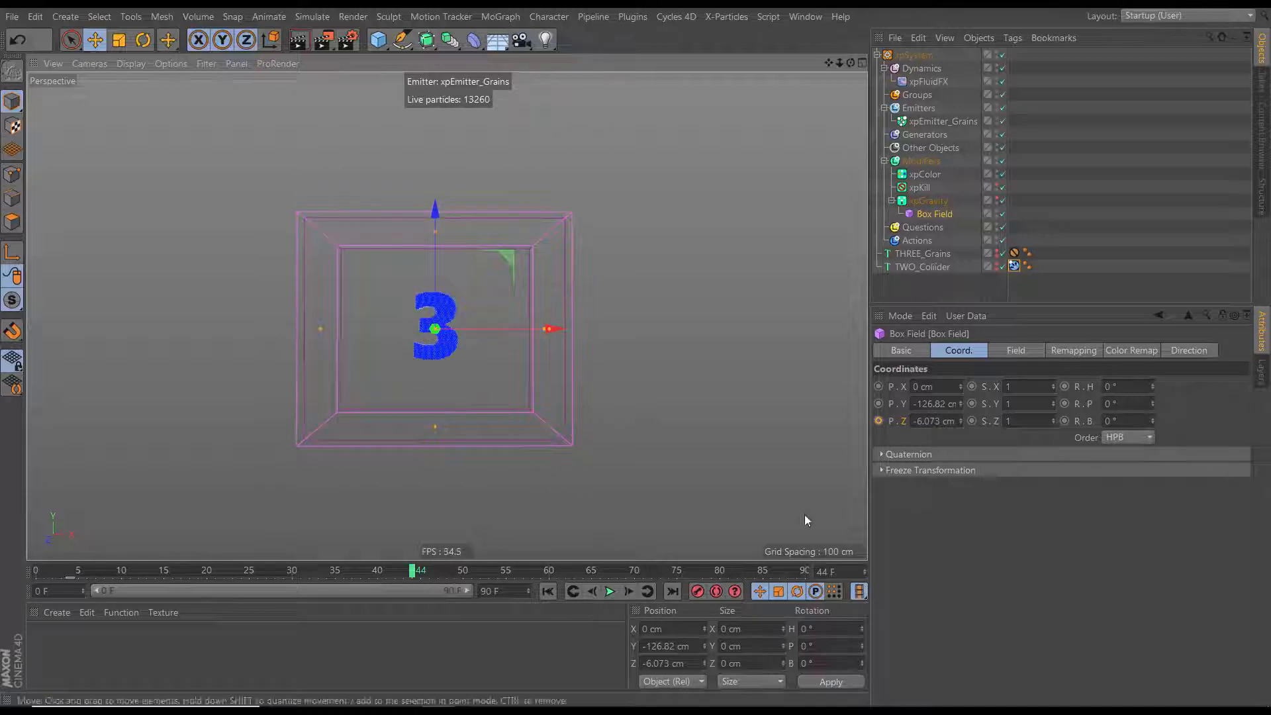
Show the F-curve of the Box Field's Z position, make its interpolation linear and close the timeline
right_click(891, 420)
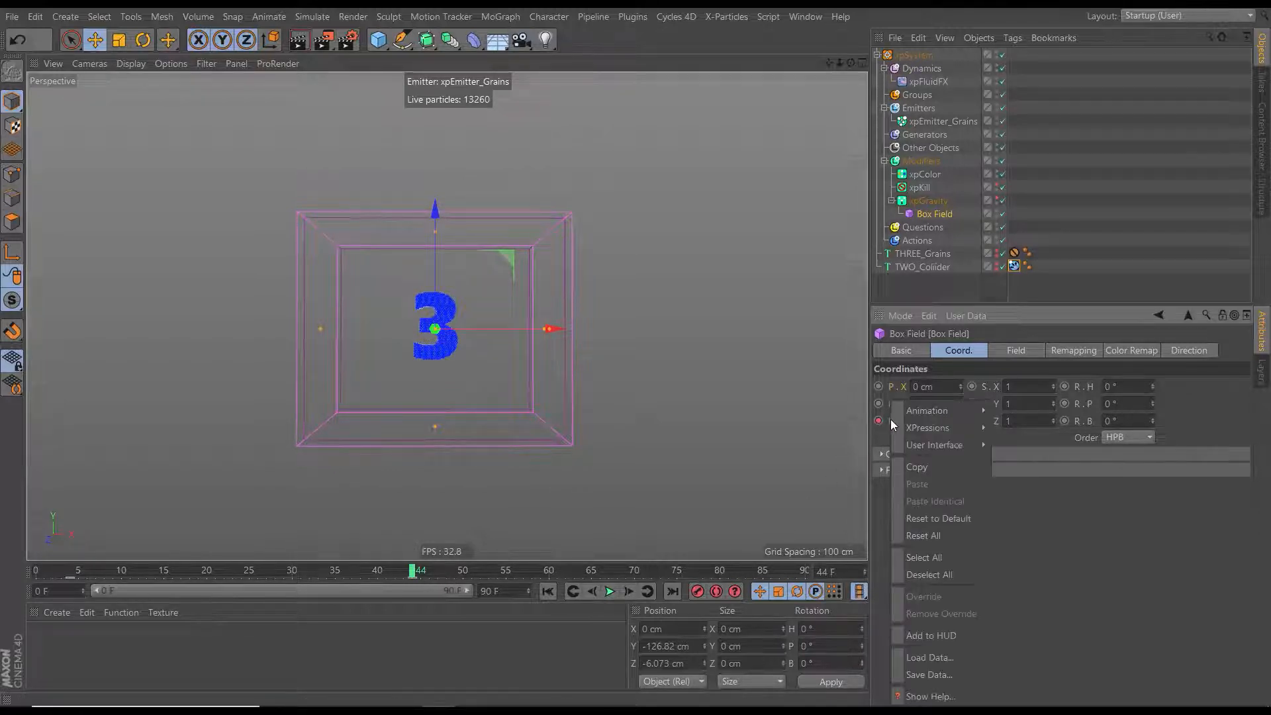
mouse_move(938, 411)
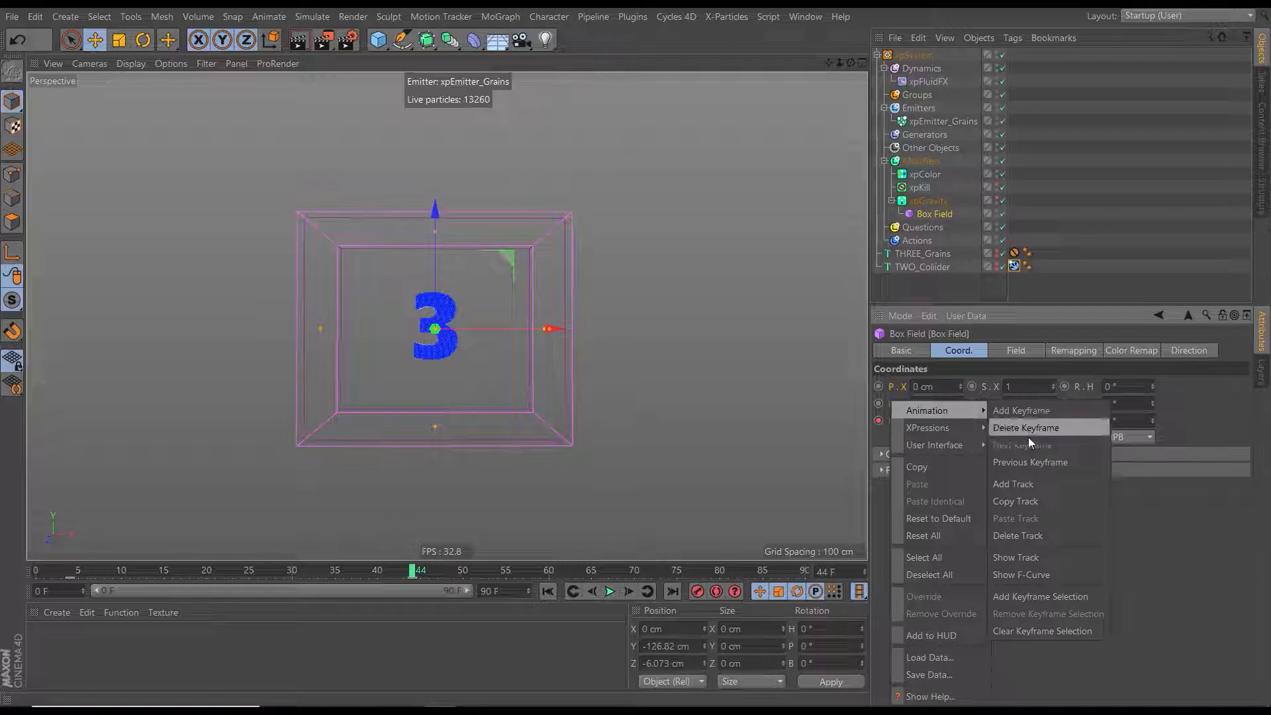
left_click(1023, 574)
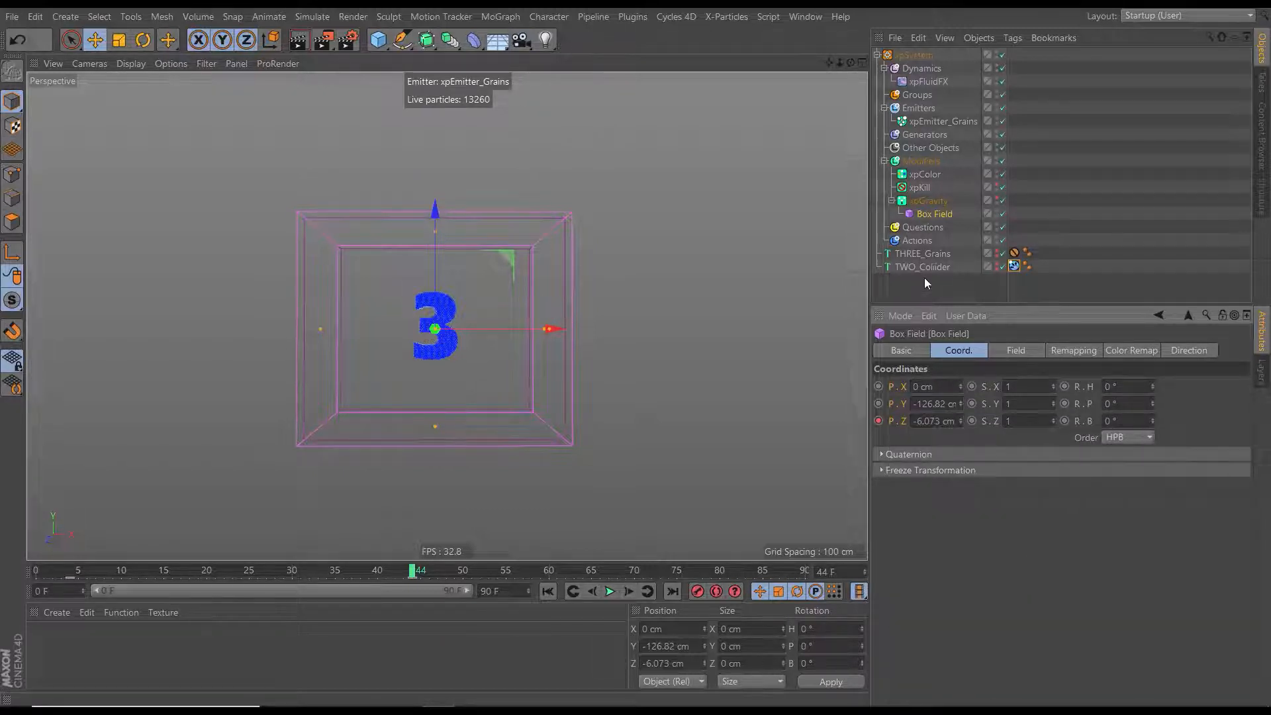
left_click_drag(930, 290, 524, 162)
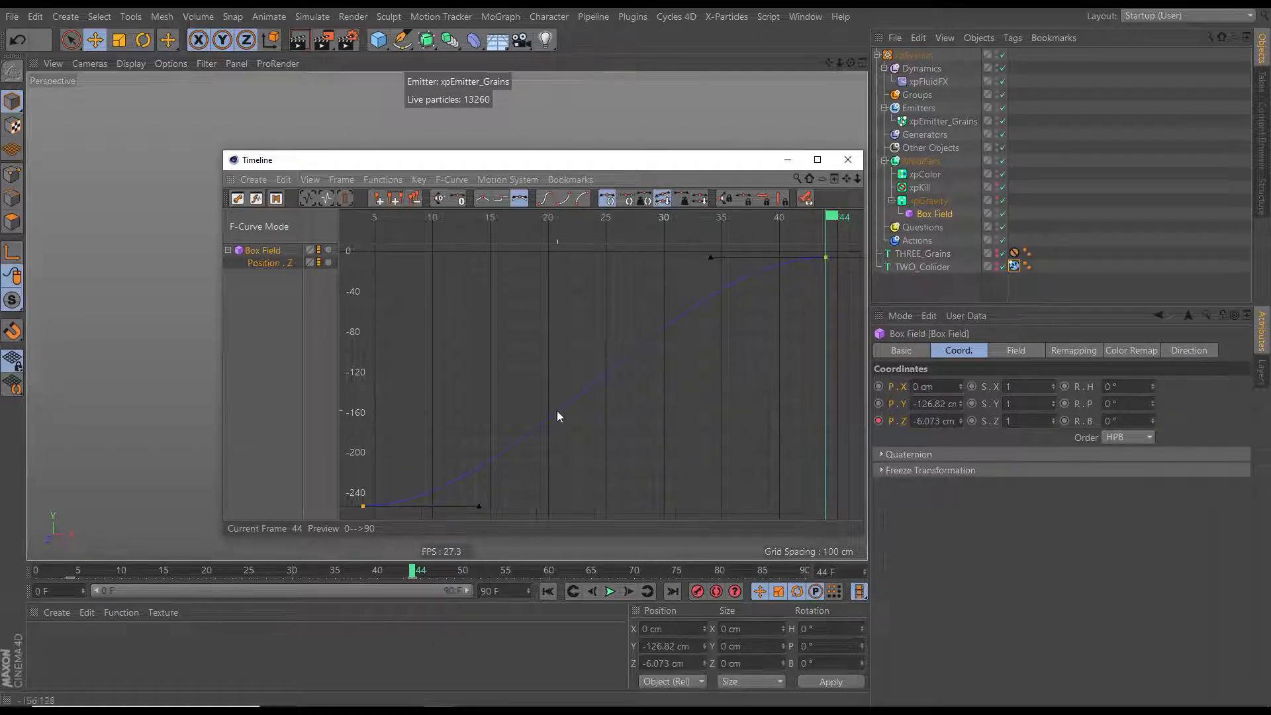
left_click(483, 199)
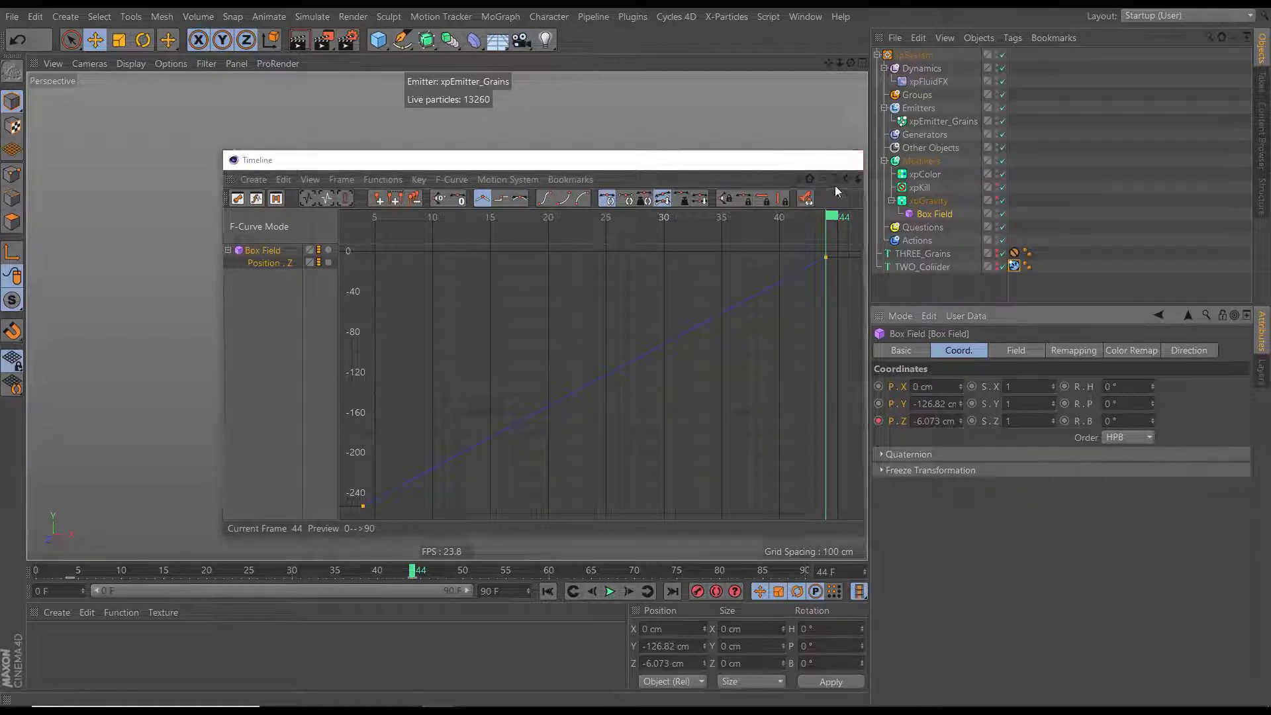
left_click(848, 160)
Replay the simulation to frame 51 with the animated gravity field and examine the deselected grains up close
left_click(547, 591)
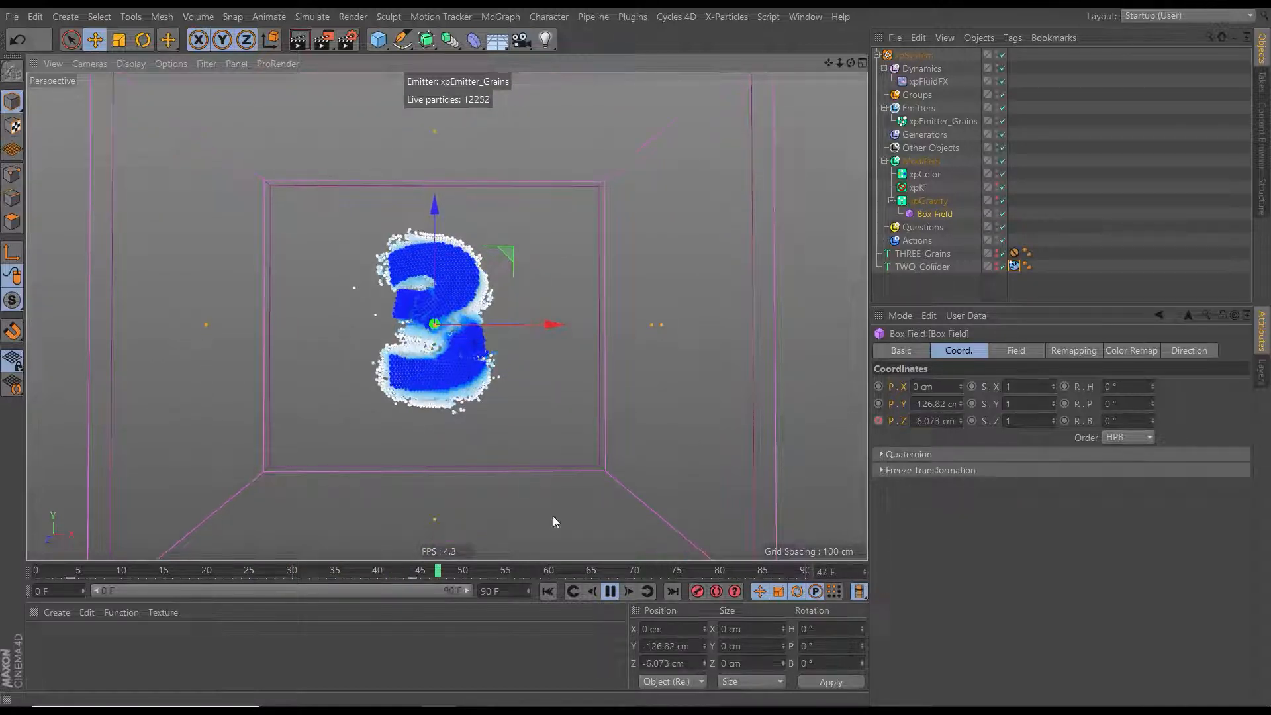
left_click(611, 591)
left_click(919, 292)
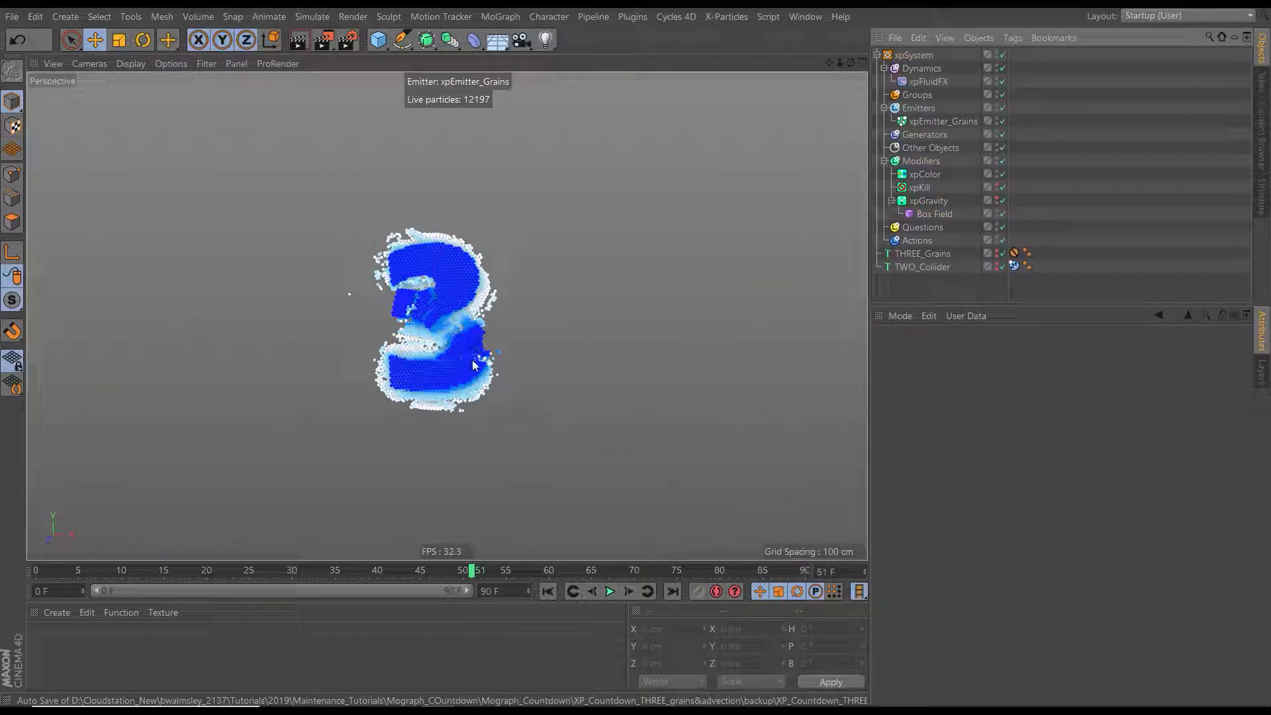
scroll(490, 357, "up", 5)
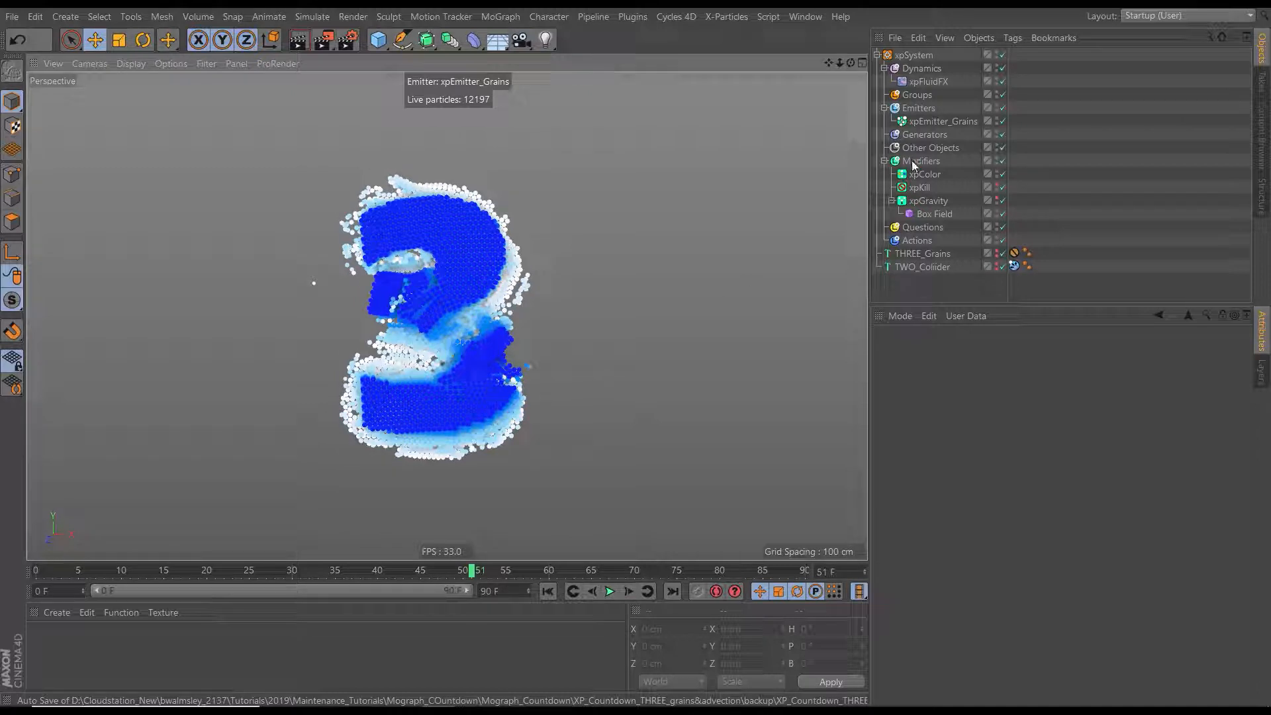
Set the fluid Friction of xpEmitter_Grains to 16 % and replay the simulation from the start
left_click(939, 123)
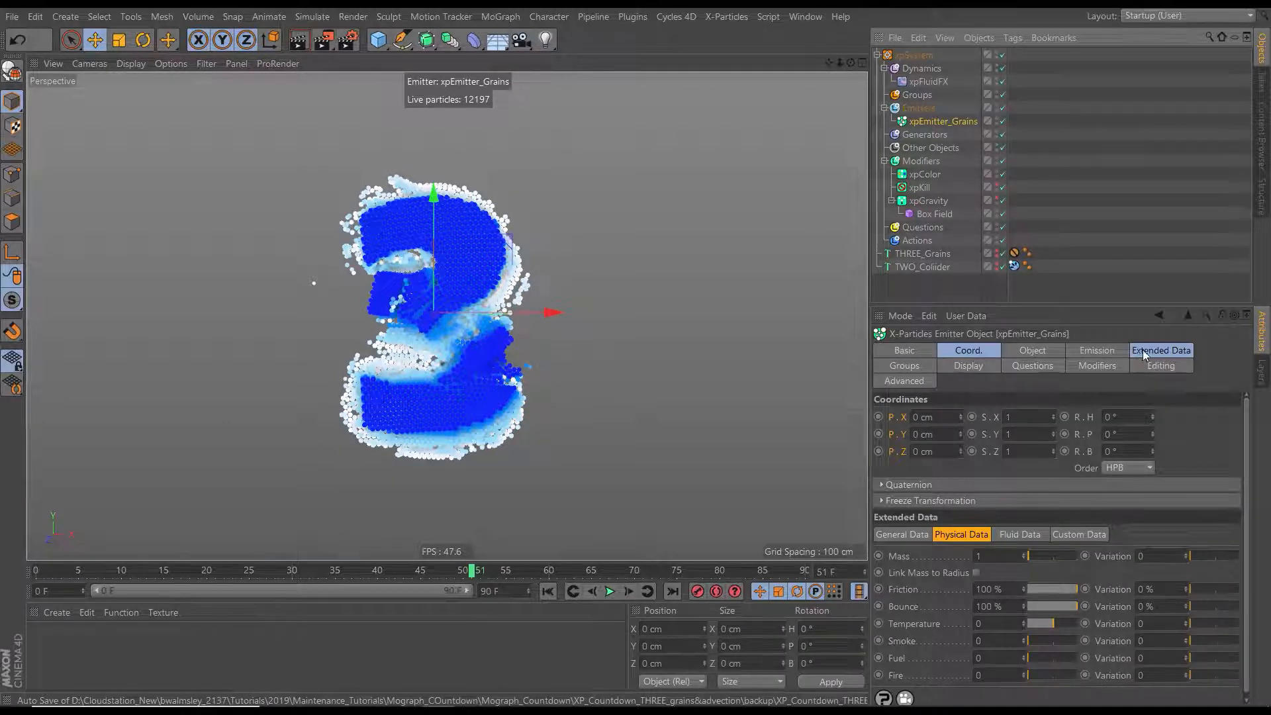
left_click(1142, 349)
left_click(1032, 417)
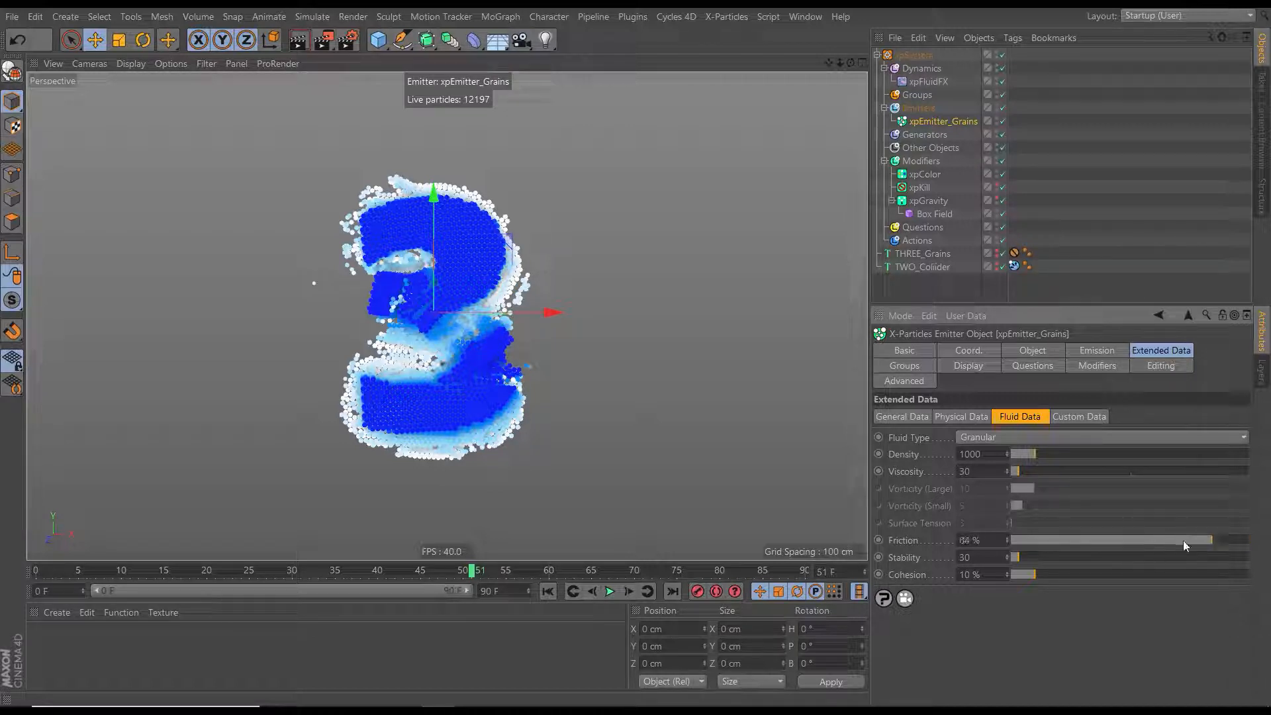
left_click_drag(1182, 540, 1046, 543)
left_click(547, 591)
left_click(609, 591)
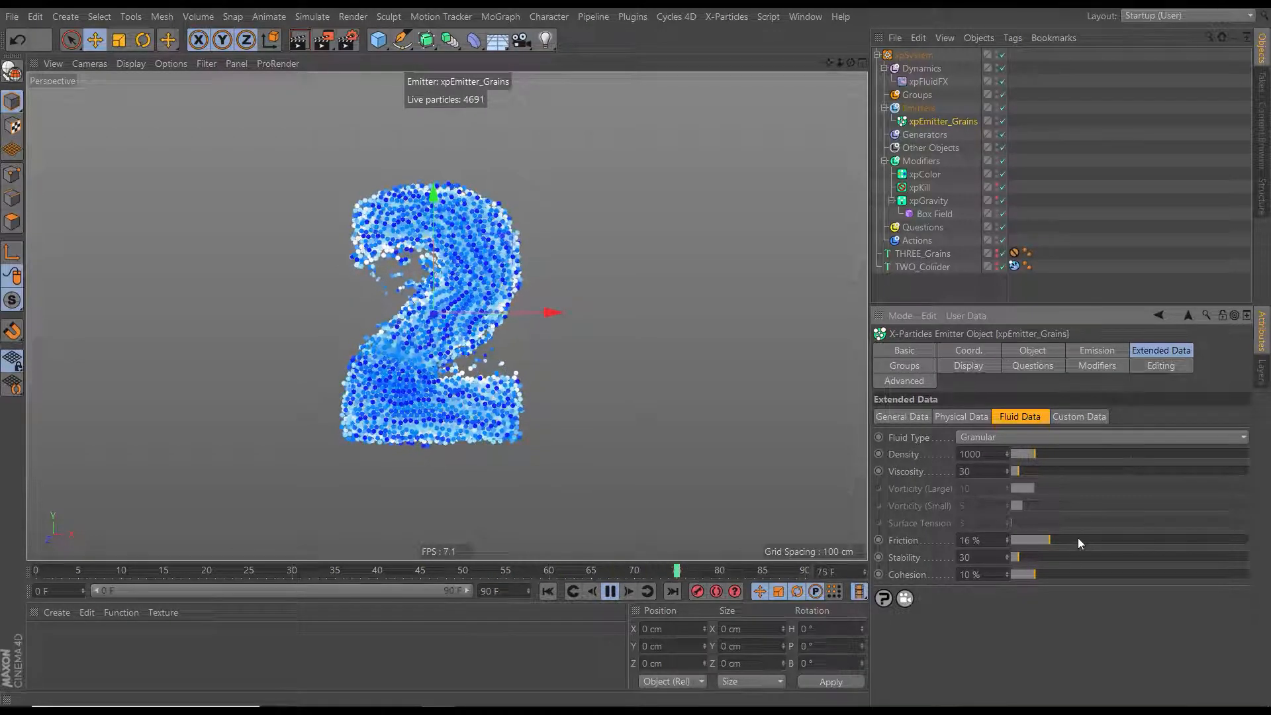
Set the fluid Friction of xpEmitter_Grains to 76 %, replay the simulation to frame 43 and rewind it
left_click_drag(1077, 540, 1182, 539)
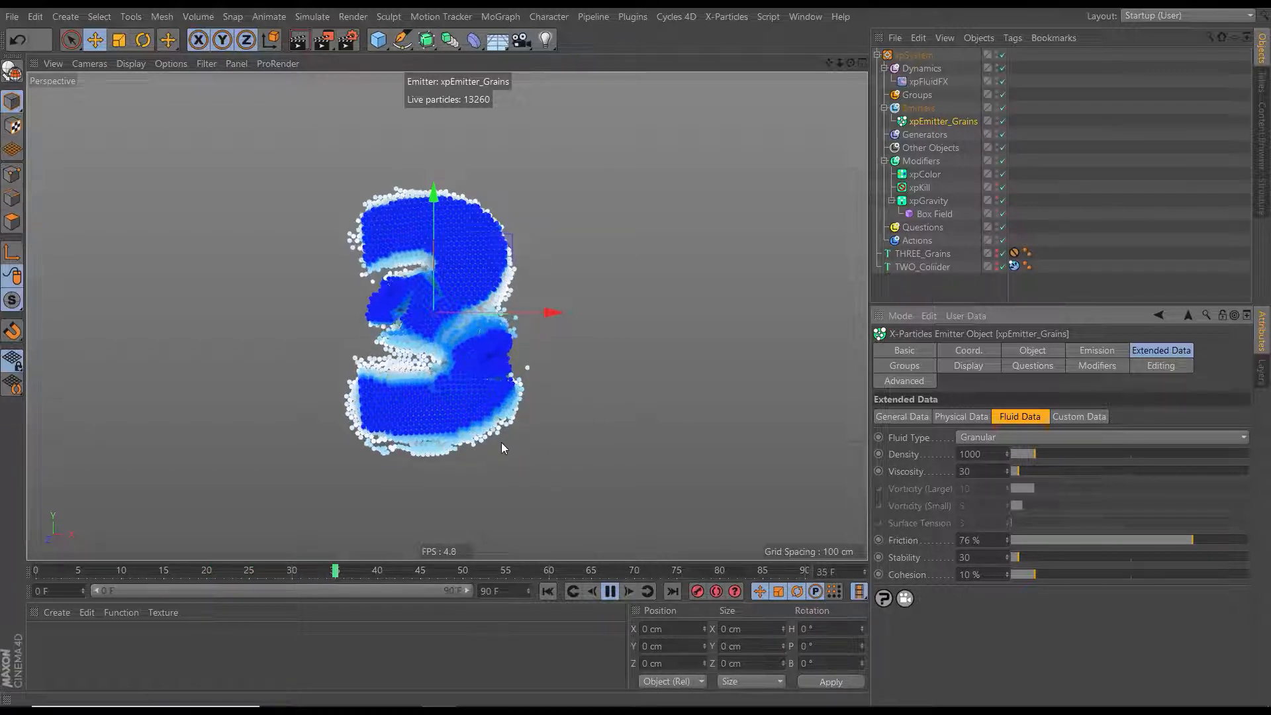
left_click(611, 591)
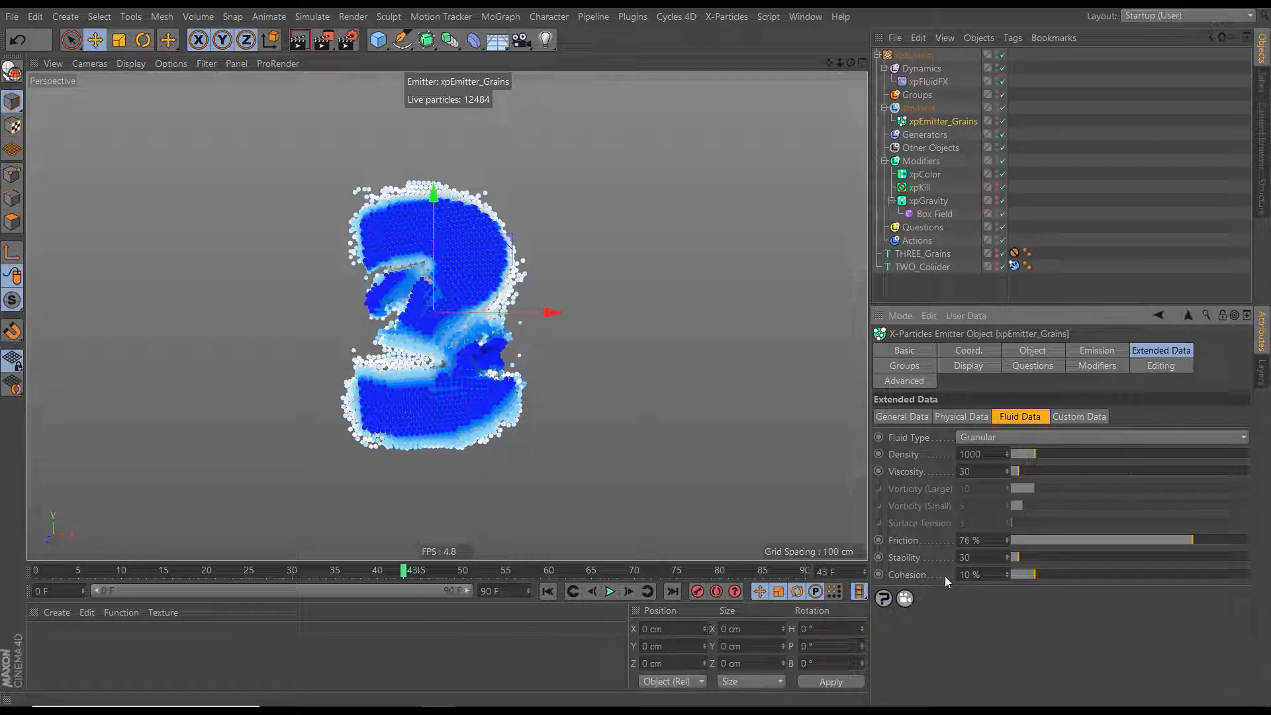
left_click(553, 591)
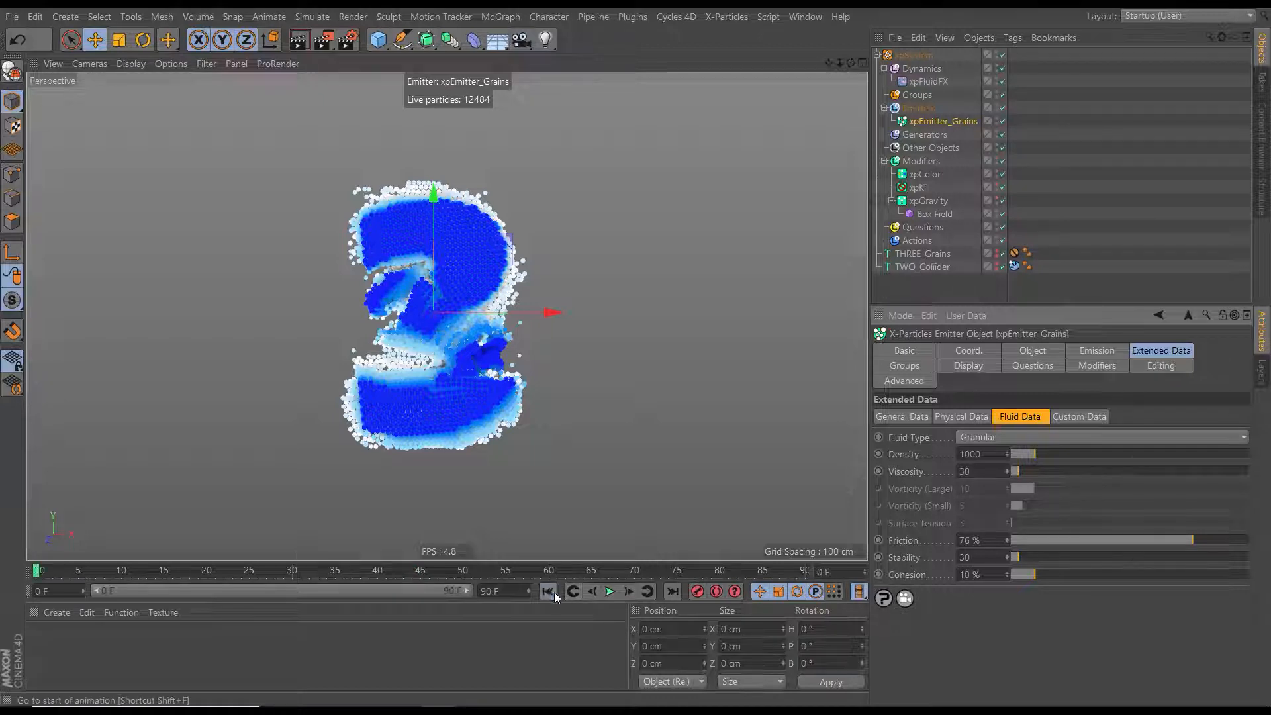
Set the fluid Stability of xpEmitter_Grains to 439 and replay the simulation to frame 44
left_click(609, 591)
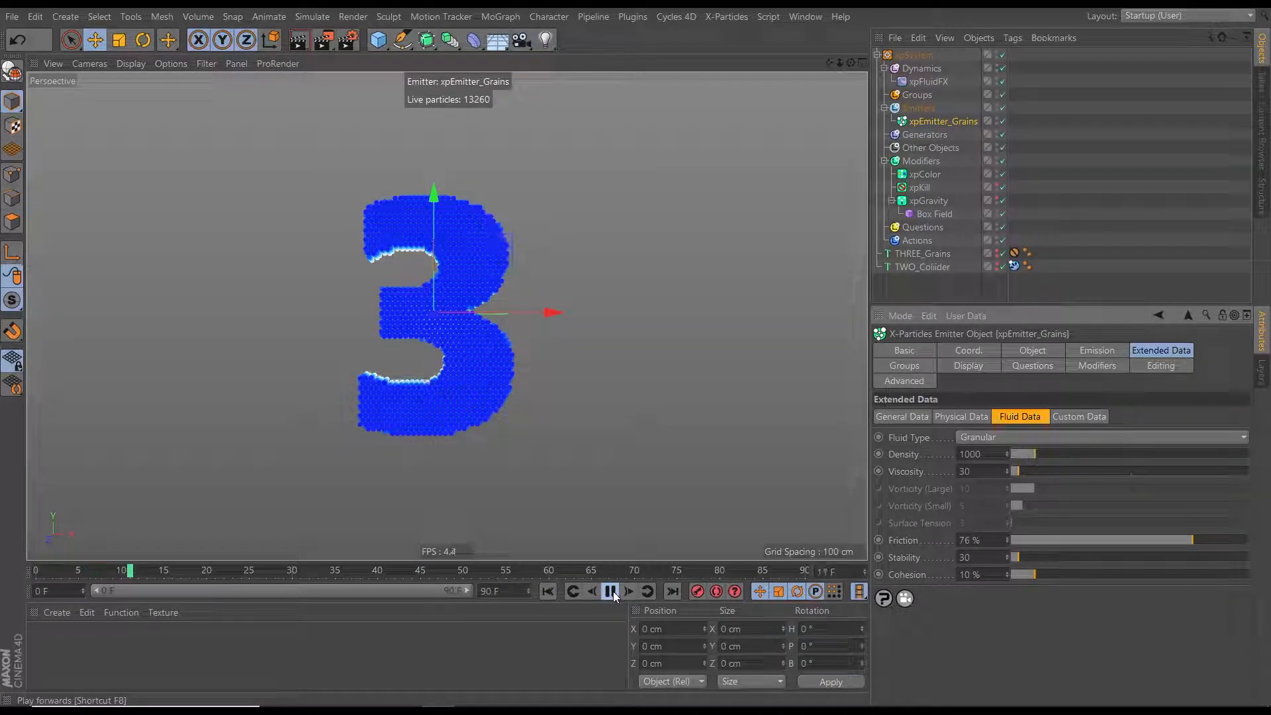
left_click(610, 591)
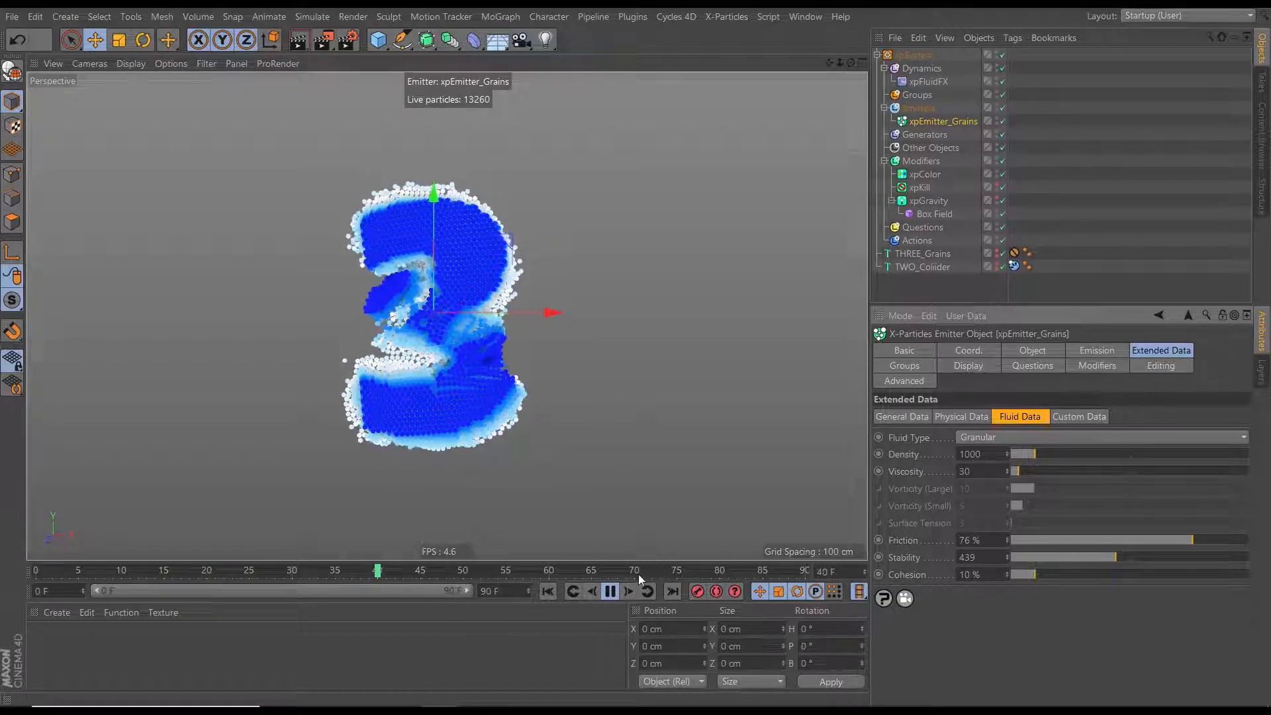
left_click(610, 592)
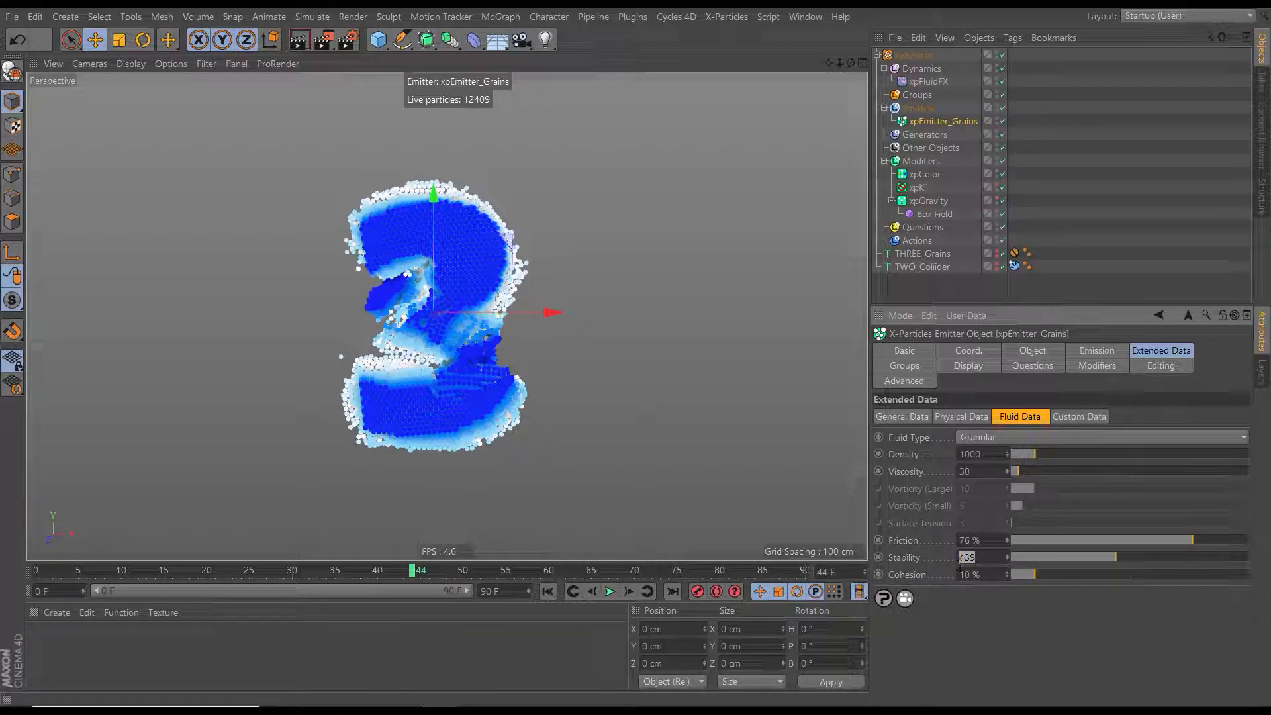
Set the fluid Stability of xpEmitter_Grains to 5 and replay the simulation from the start to frame 54
type("5")
key("Return")
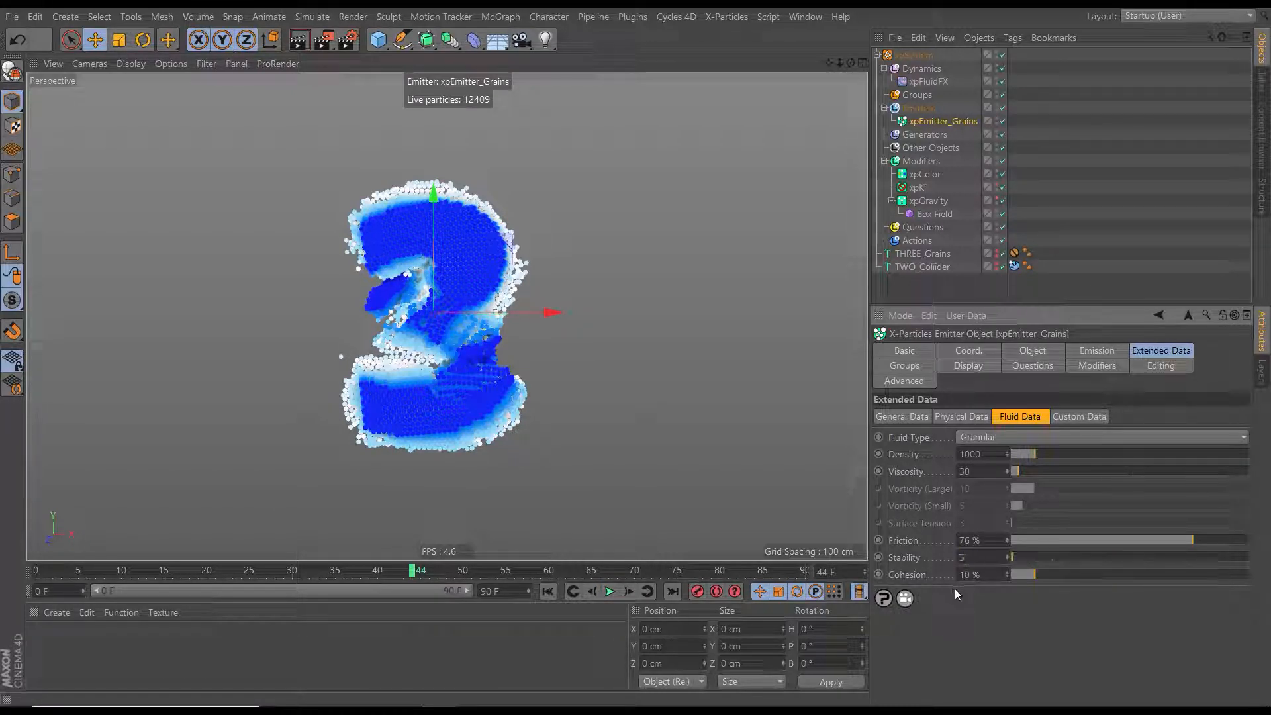
left_click(547, 592)
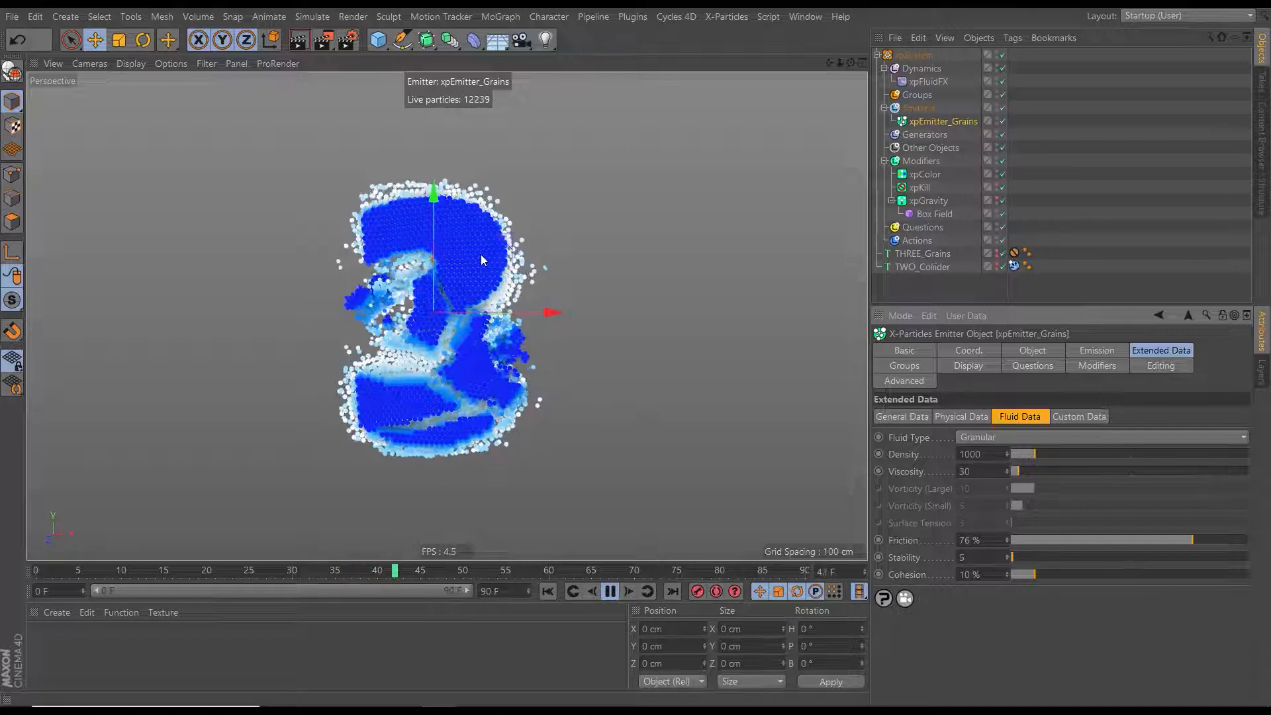
left_click(616, 590)
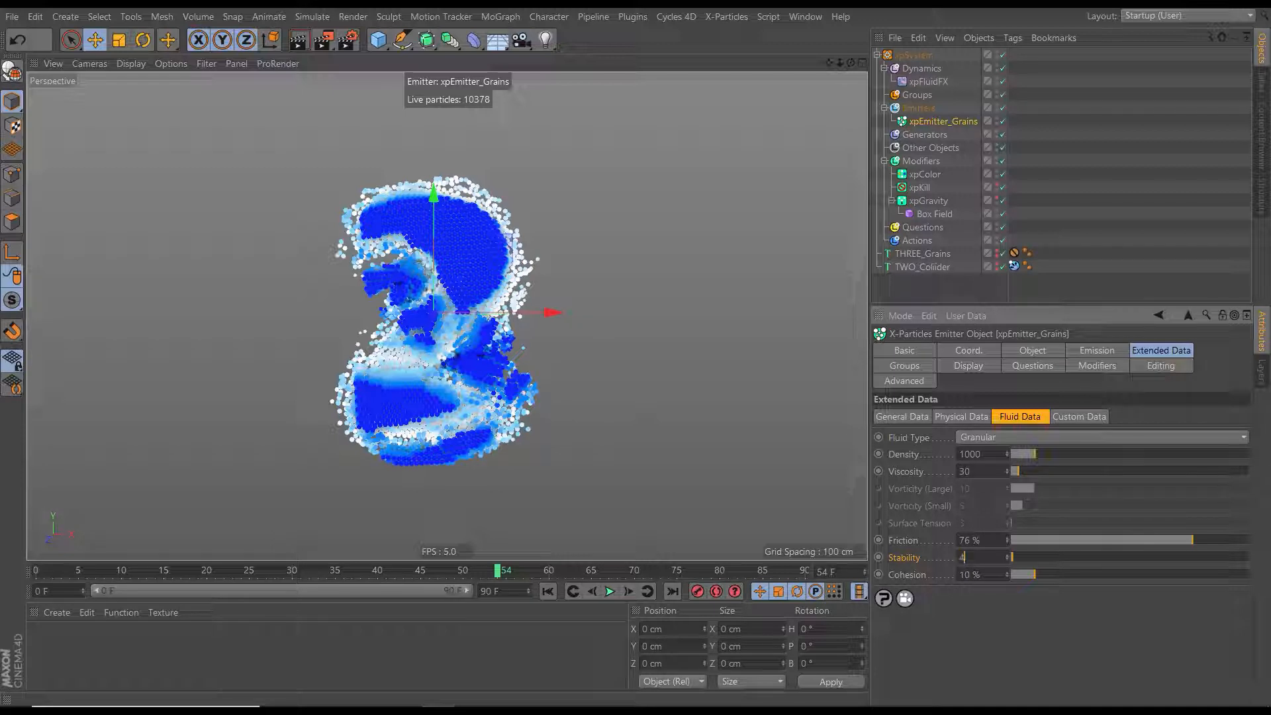
Set the fluid Stability of xpEmitter_Grains to 2 and replay the simulation from the start to frame 43
key("Return")
left_click(960, 574)
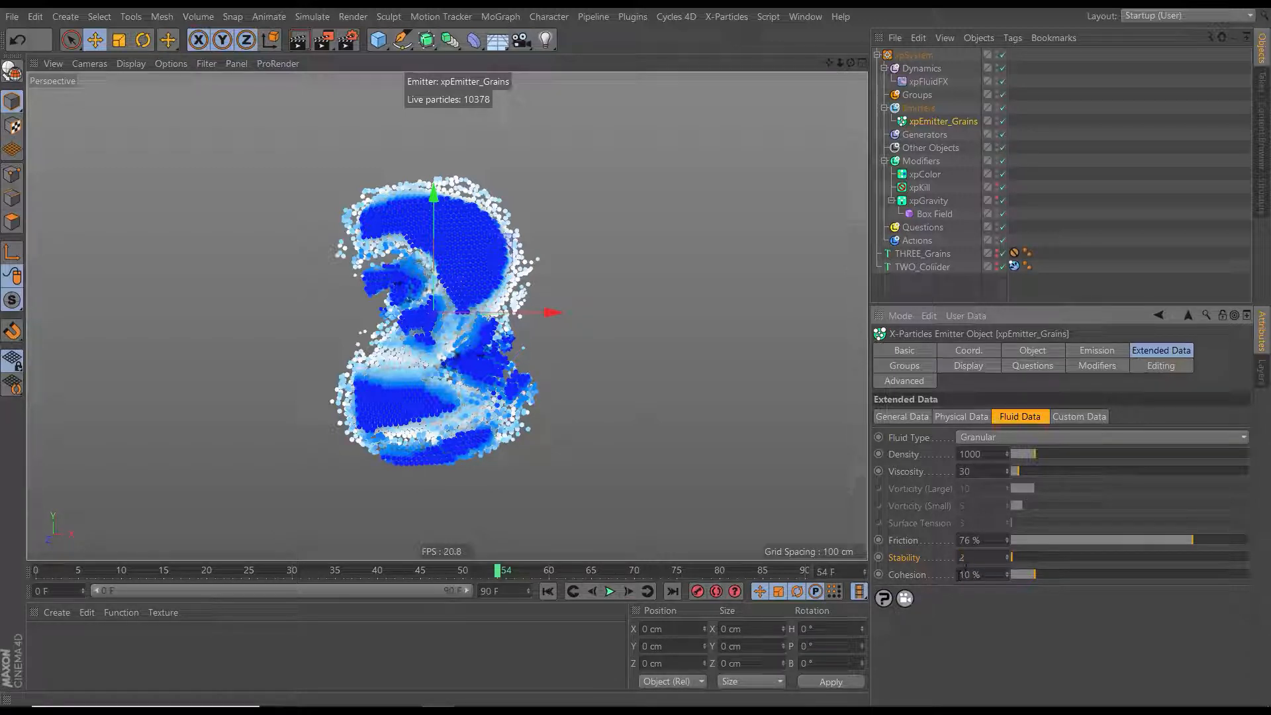
left_click(548, 591)
left_click(610, 591)
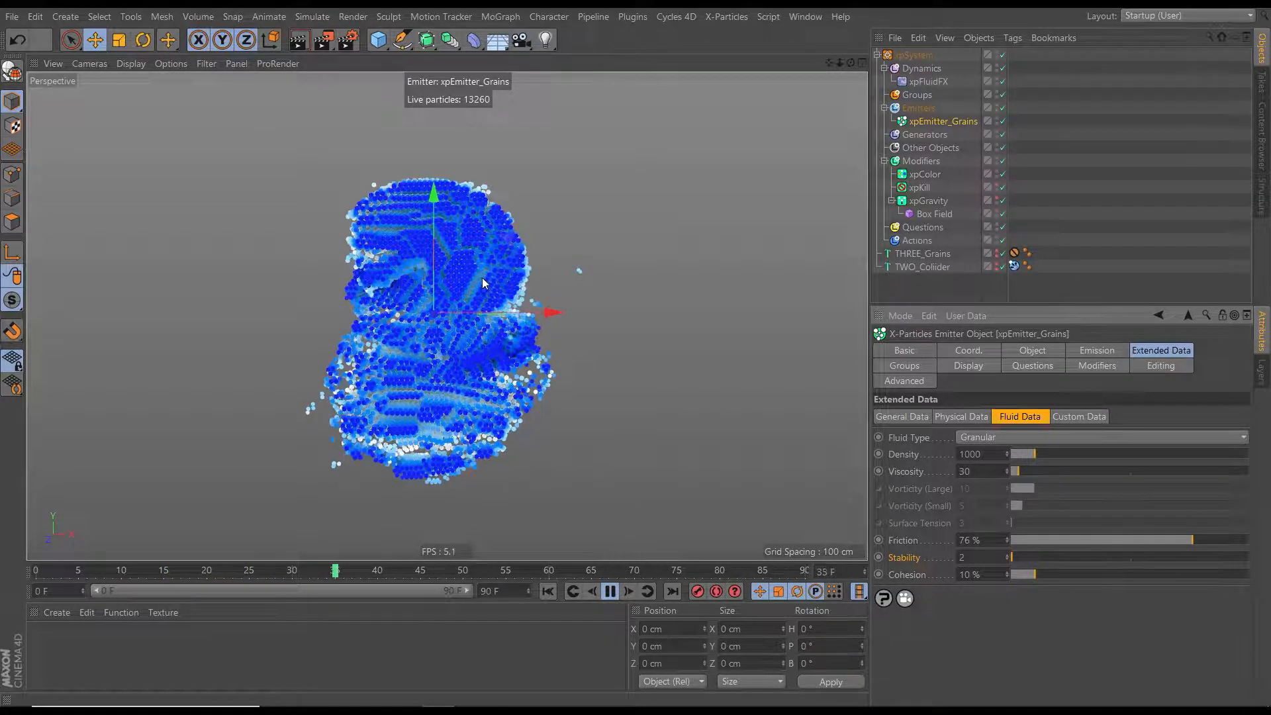
left_click(614, 591)
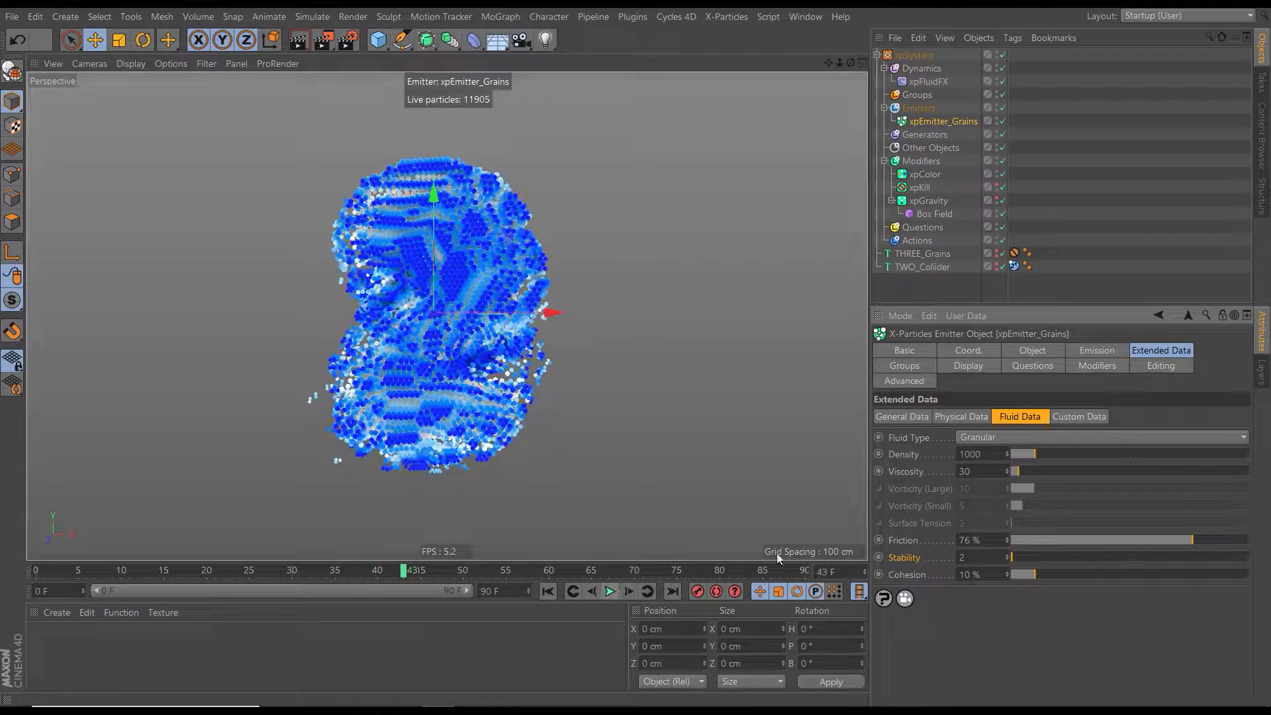
Set the fluid Stability of xpEmitter_Grains to 4 and replay the simulation from the start to frame 57
type("4")
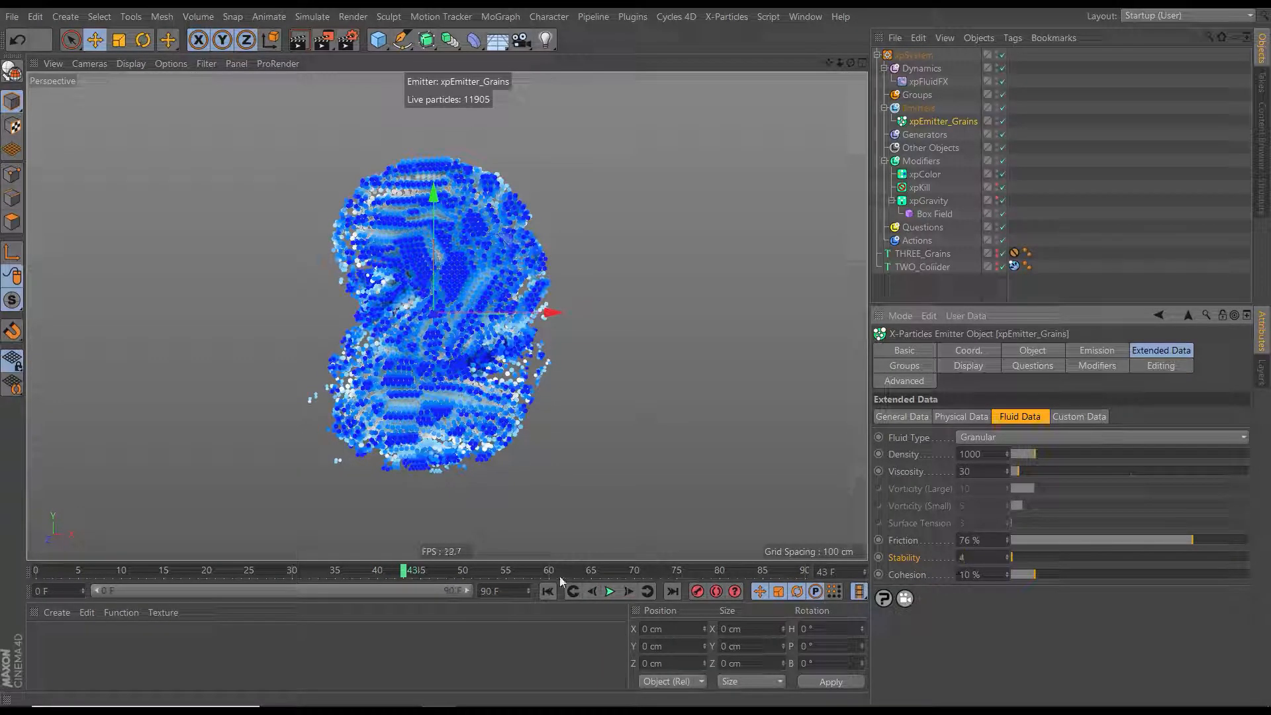
left_click(548, 591)
left_click(609, 591)
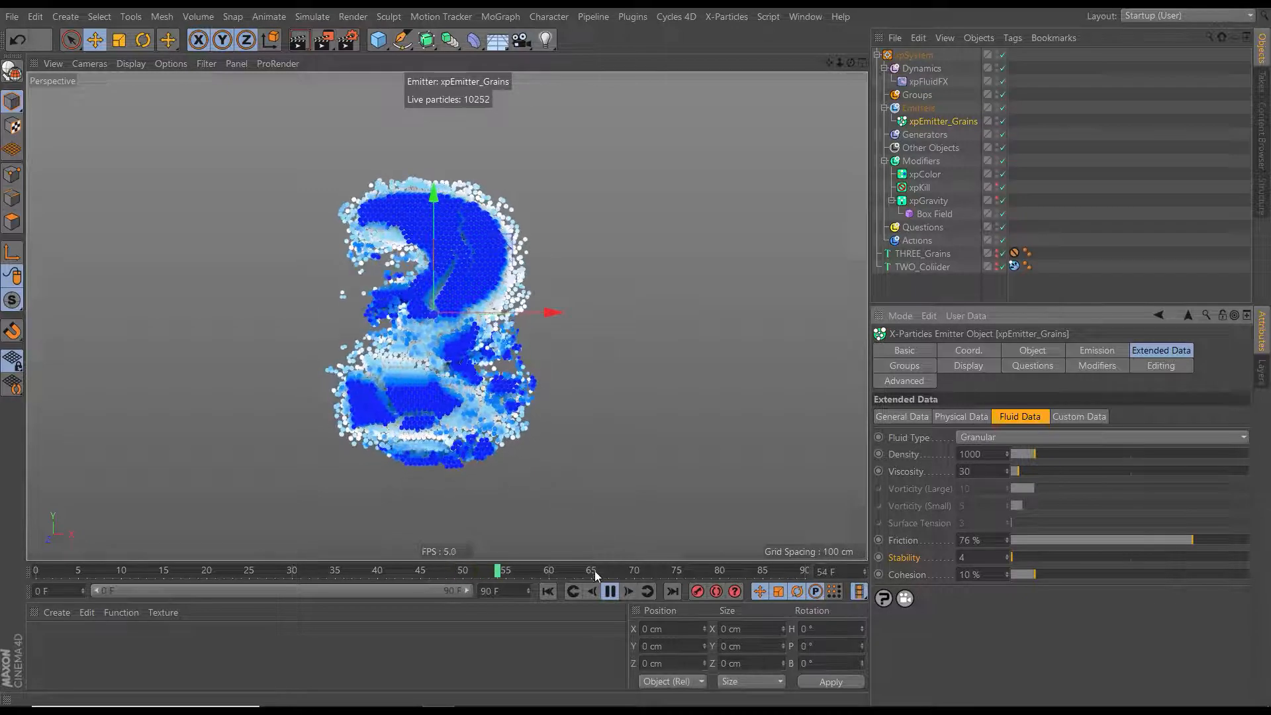
left_click(610, 591)
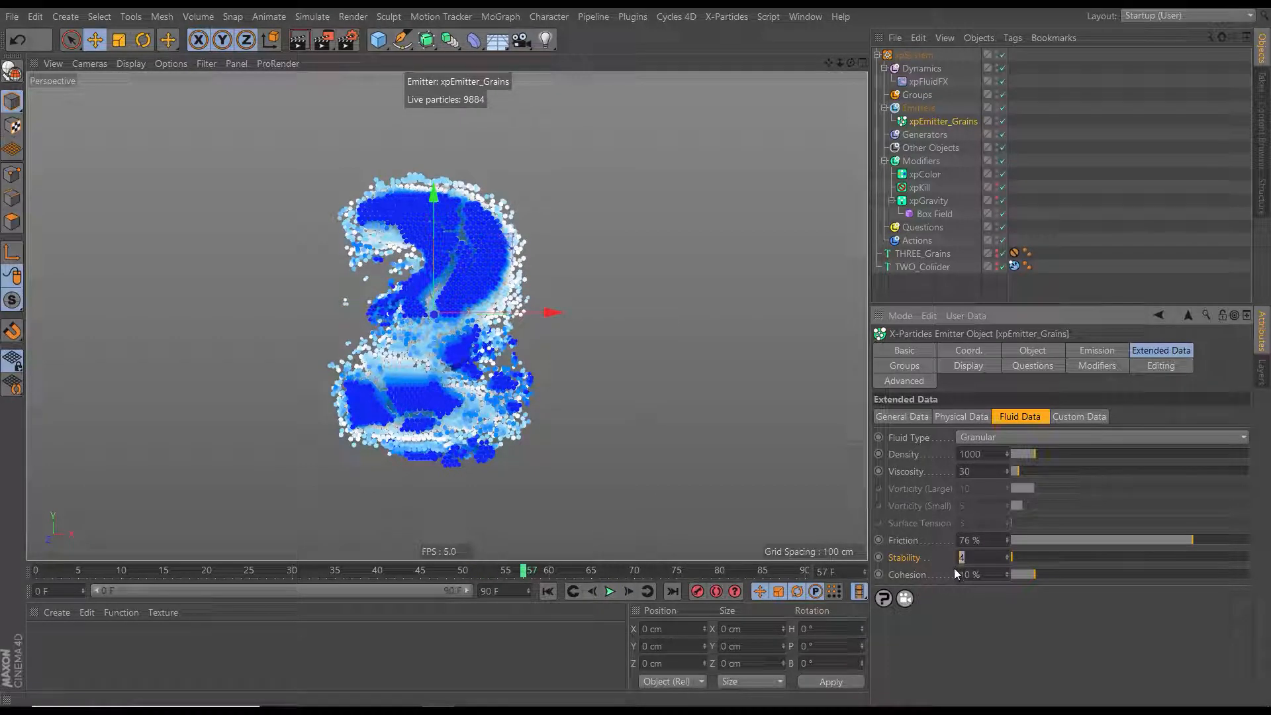
Set the fluid Stability of xpEmitter_Grains to 10, replay the simulation to frame 55 and rewind it
left_click(546, 590)
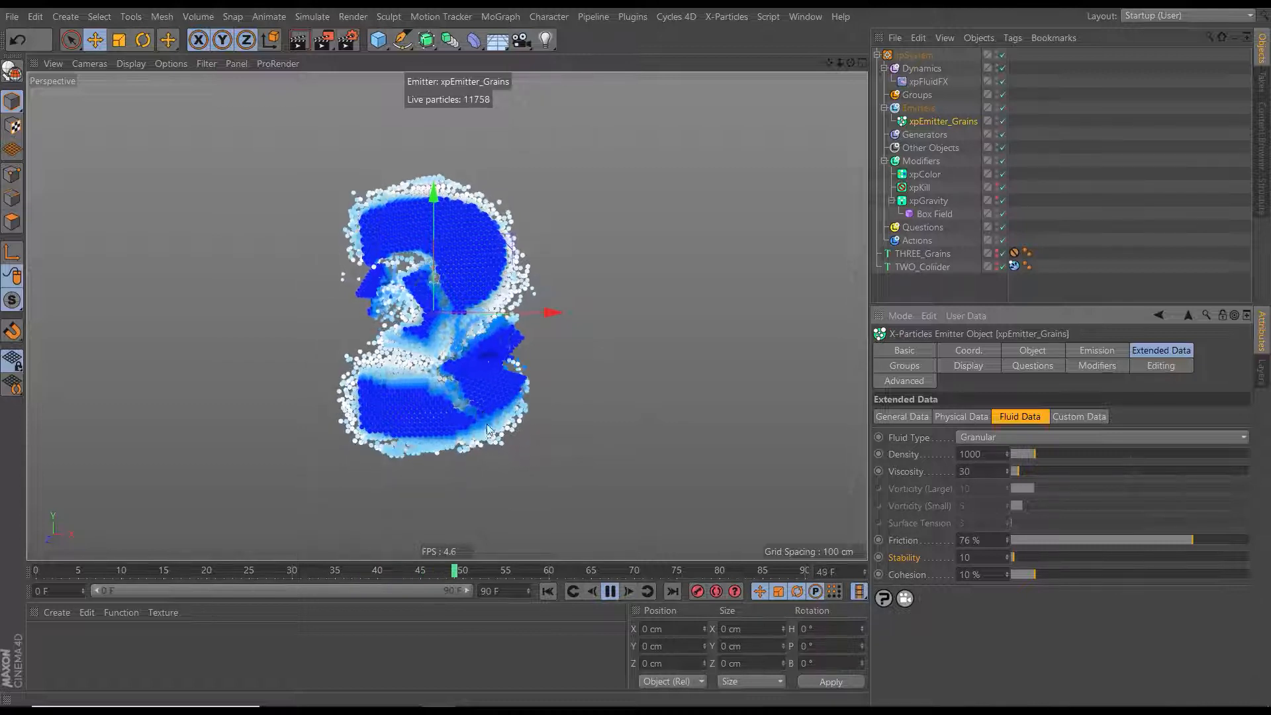
left_click(610, 591)
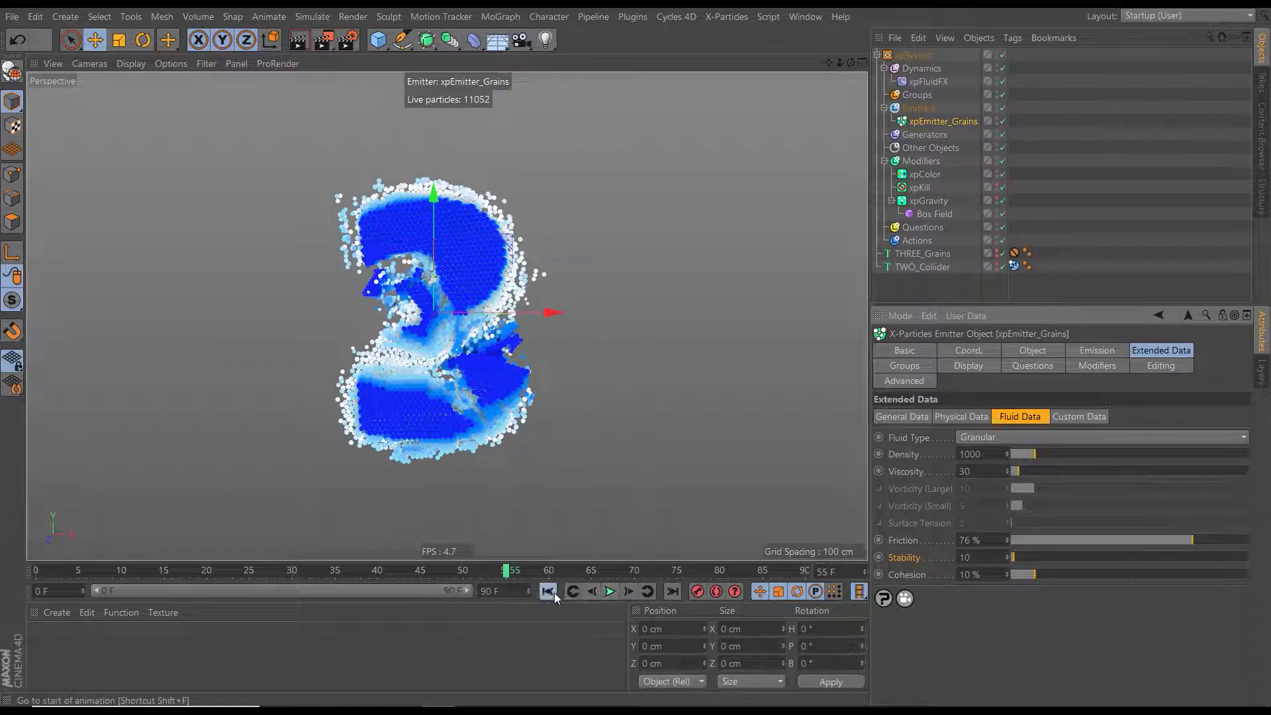
left_click(548, 591)
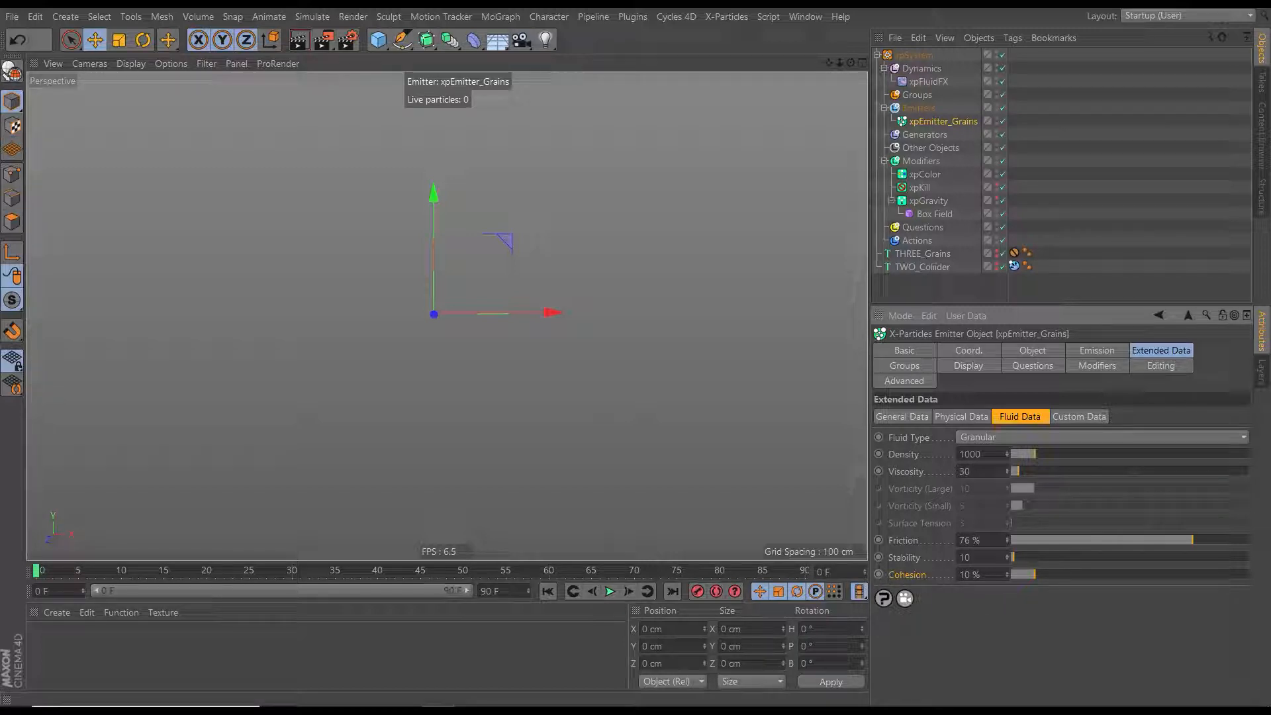
Set the fluid Stability of xpEmitter_Grains to 20 and play the simulation to frame 40
double_click(961, 562)
type("20")
key("Return")
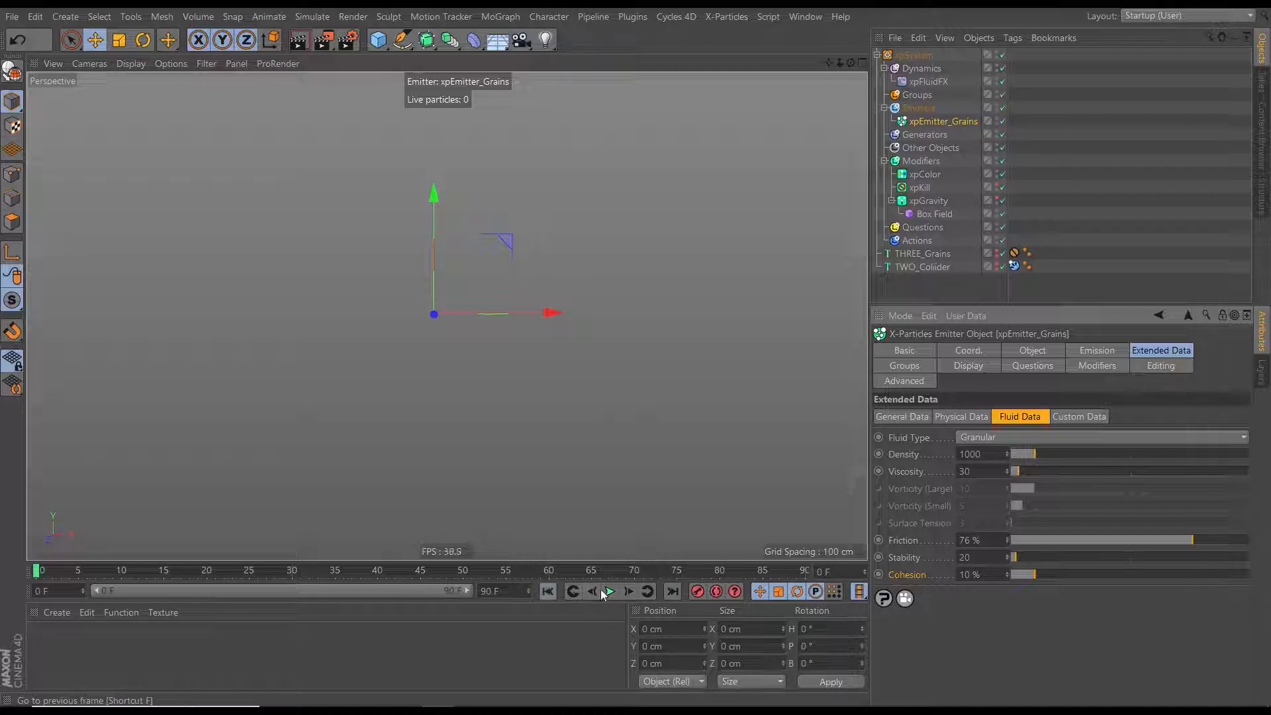
left_click(608, 592)
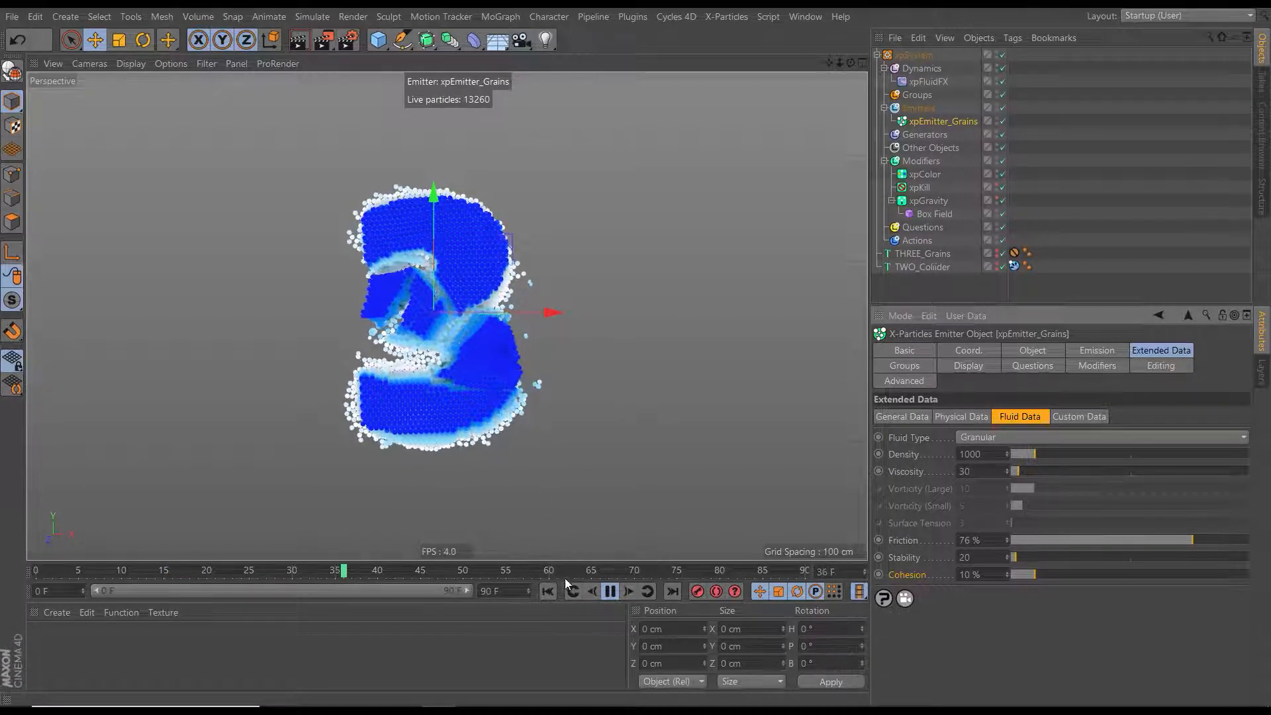
left_click(611, 592)
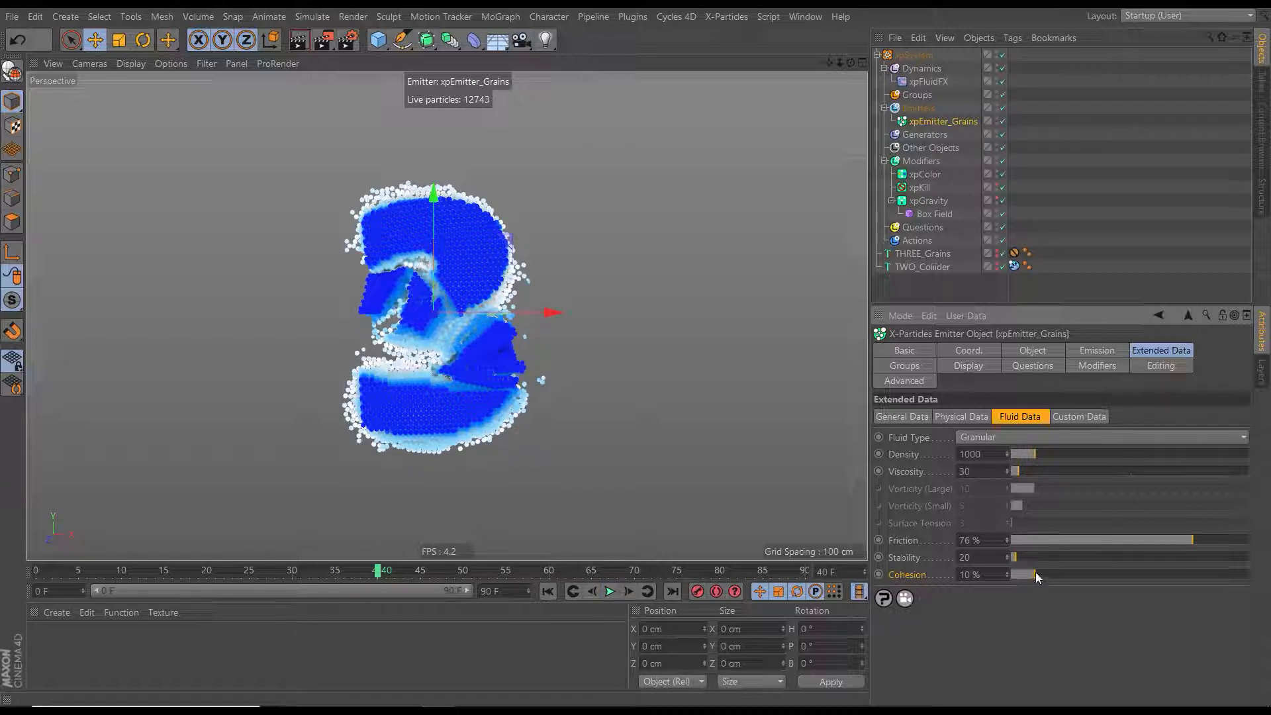
Set the fluid Cohesion of xpEmitter_Grains to 100 % and replay the simulation from the start to frame 47
left_click_drag(1035, 575, 1247, 596)
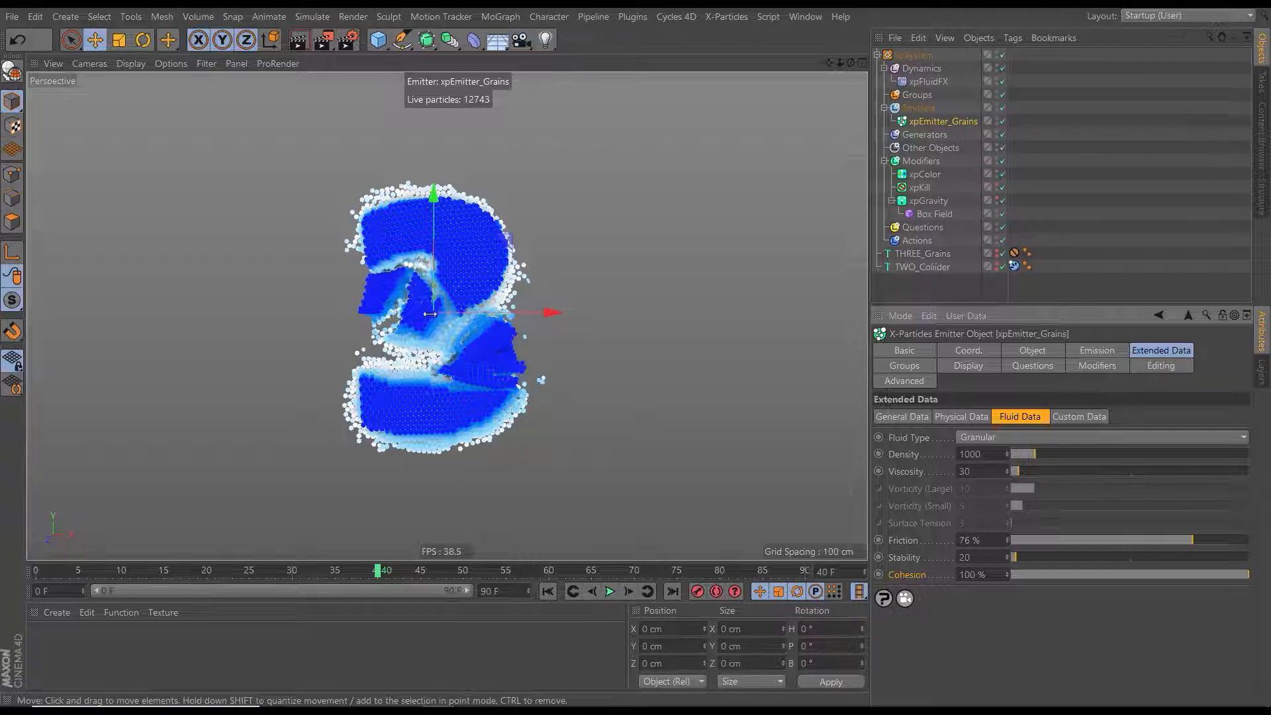
left_click(547, 590)
left_click(611, 591)
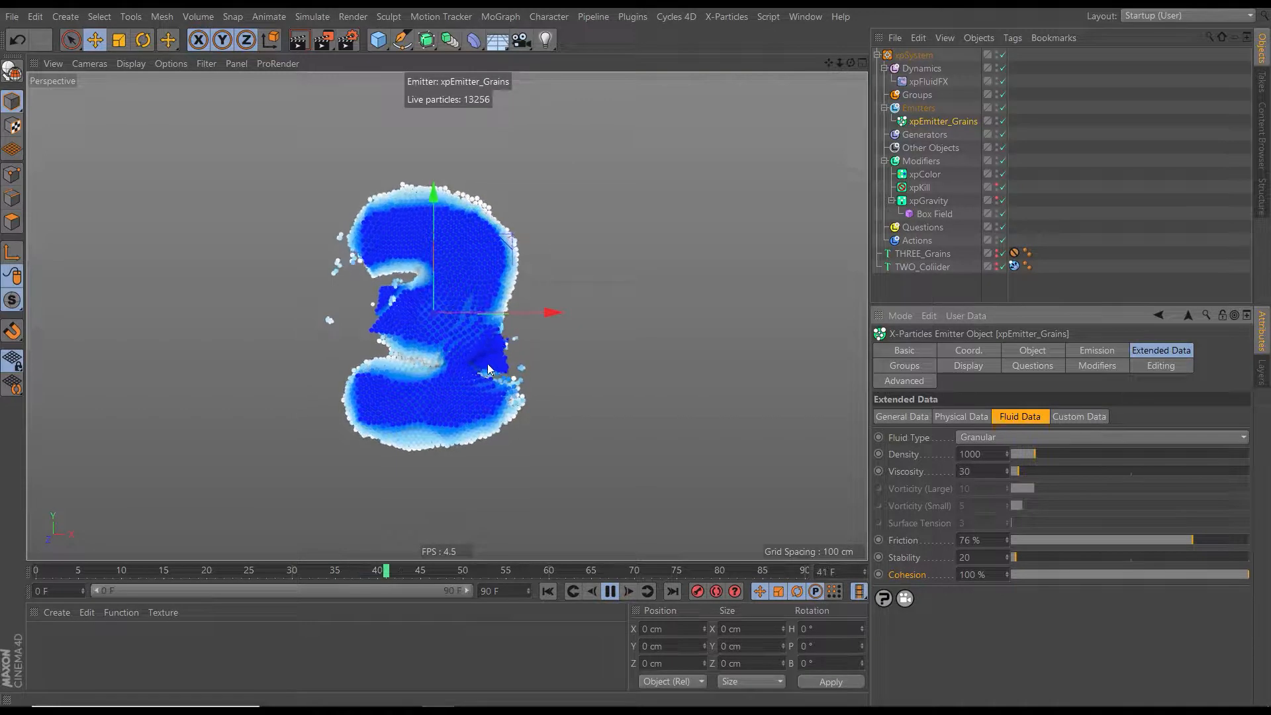
left_click(607, 591)
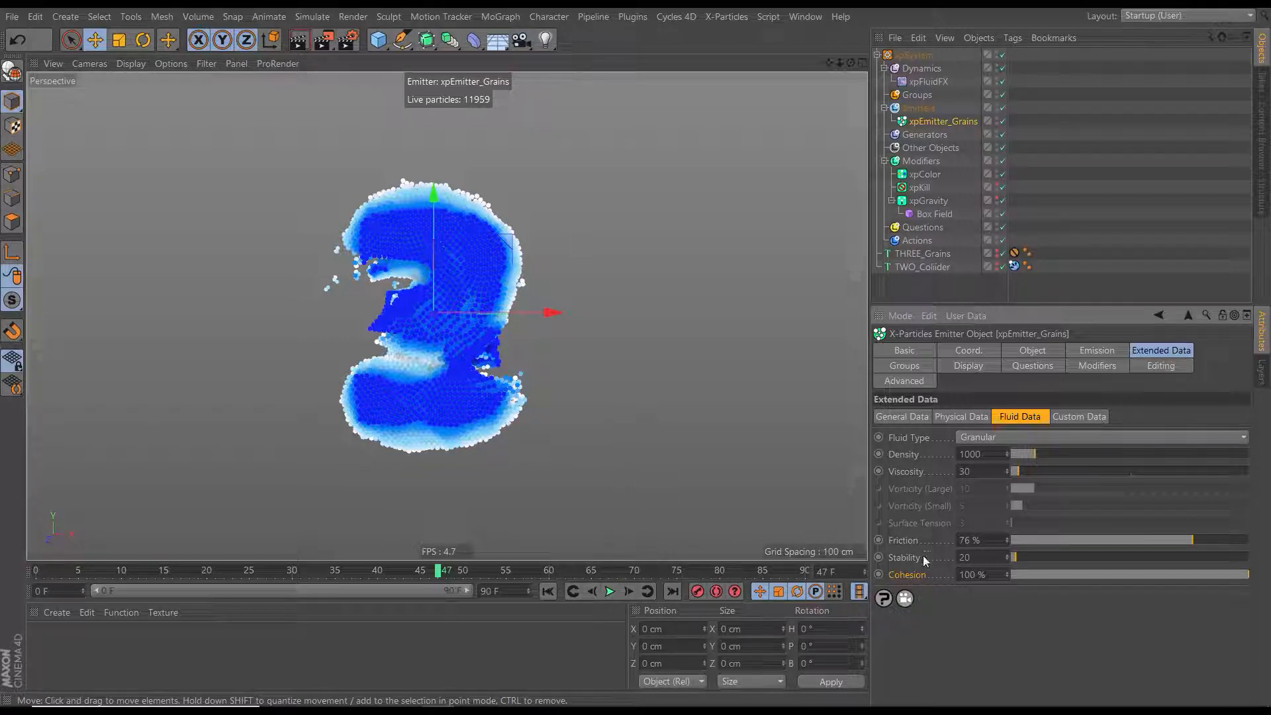
Set the fluid Cohesion of xpEmitter_Grains to 10 % and its Stability to 5
left_click(1037, 575)
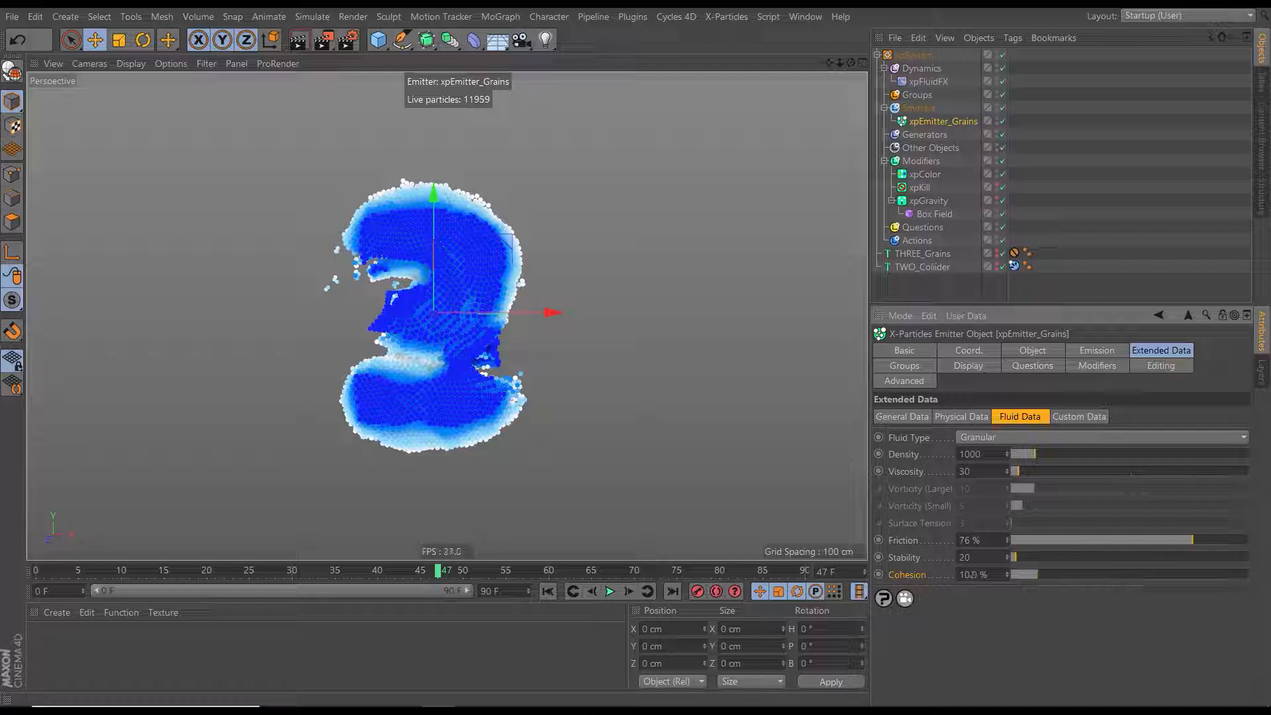
double_click(957, 575)
type("10")
key("Return")
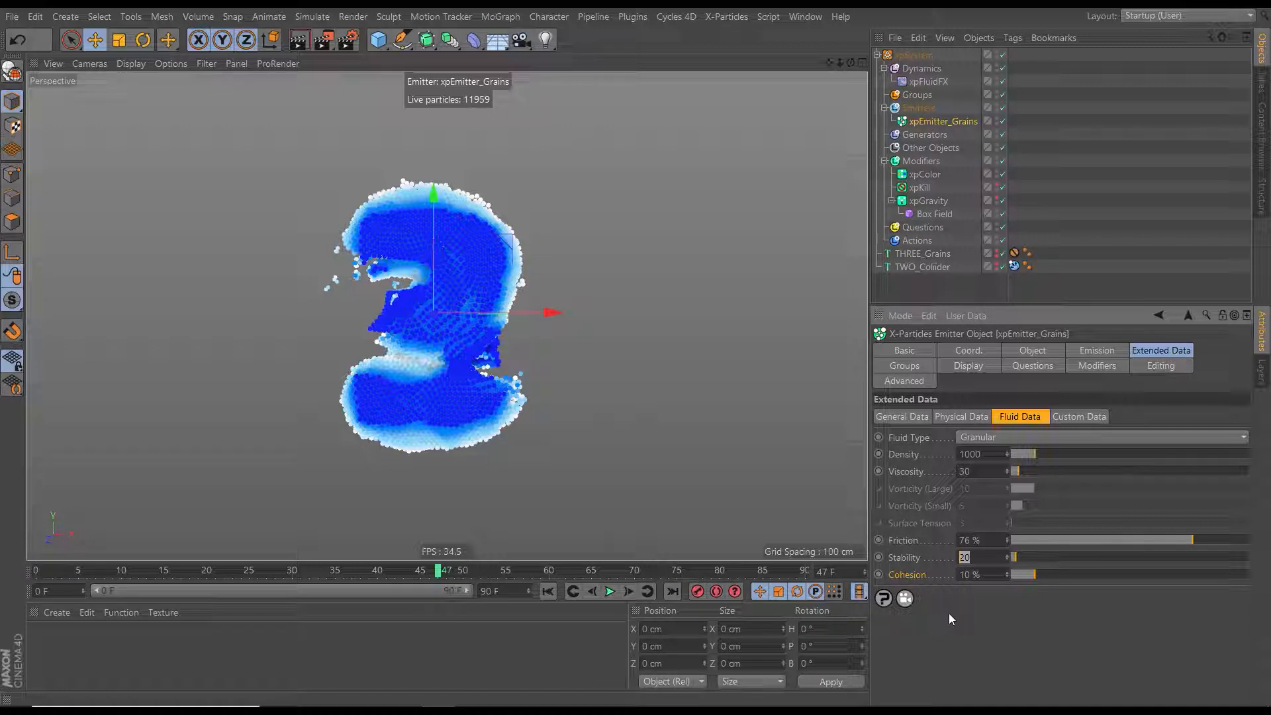
type("5")
key("Return")
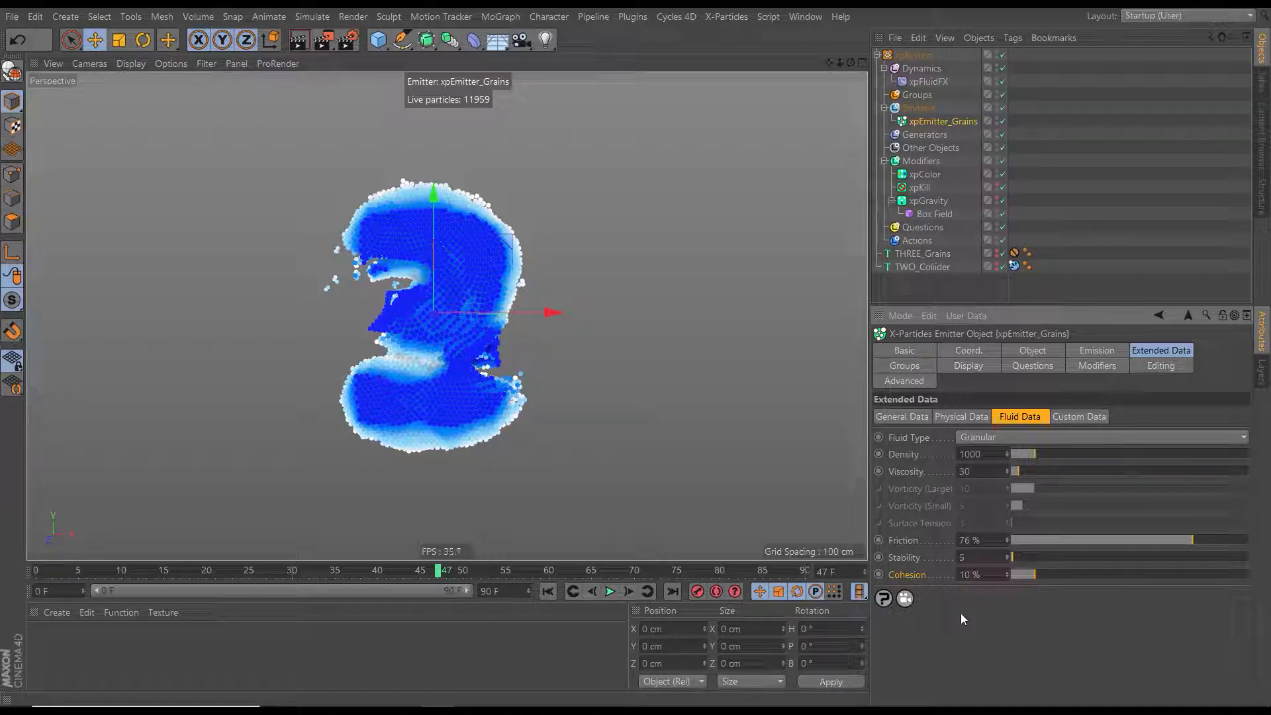
Replay the simulation from the start to frame 86 to check the grains settling on the 2
left_click(547, 591)
left_click(612, 592)
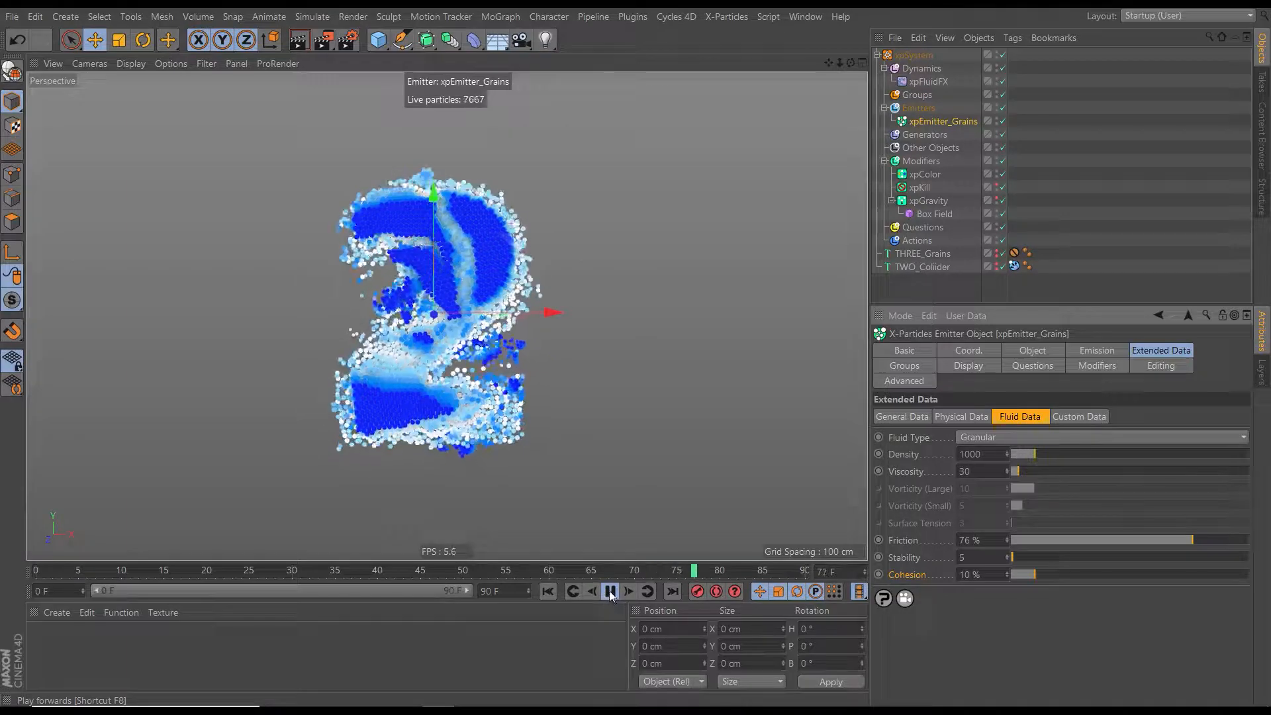
left_click(610, 591)
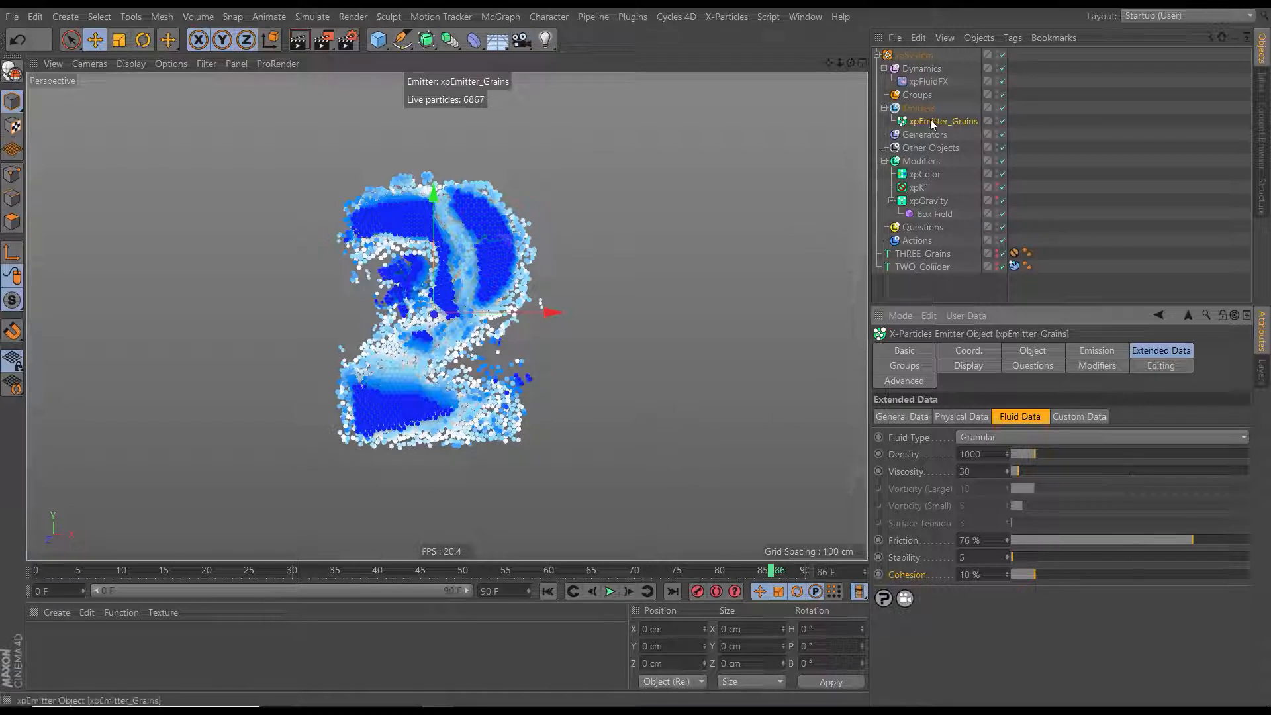
Set the emission particle Radius of xpEmitter_Grains to 0.9 cm, rewind and advance the simulation to frame 1
left_click(1074, 352)
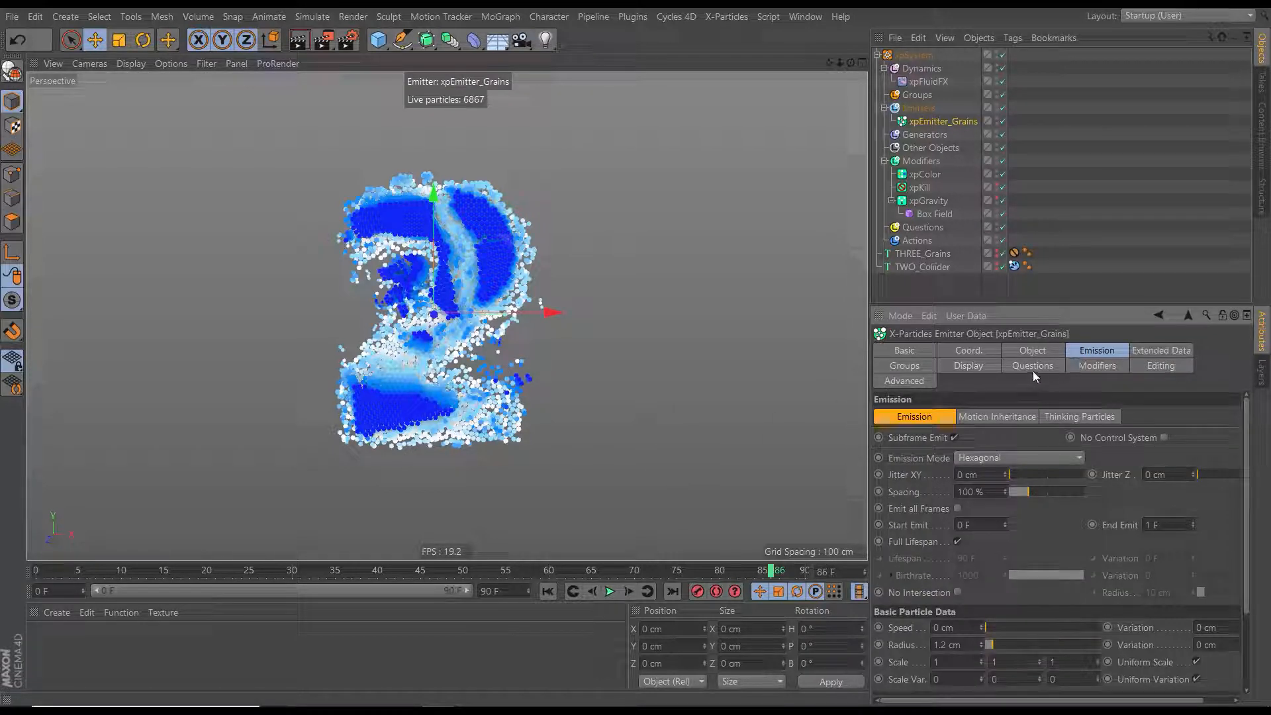
left_click_drag(1015, 309, 1016, 196)
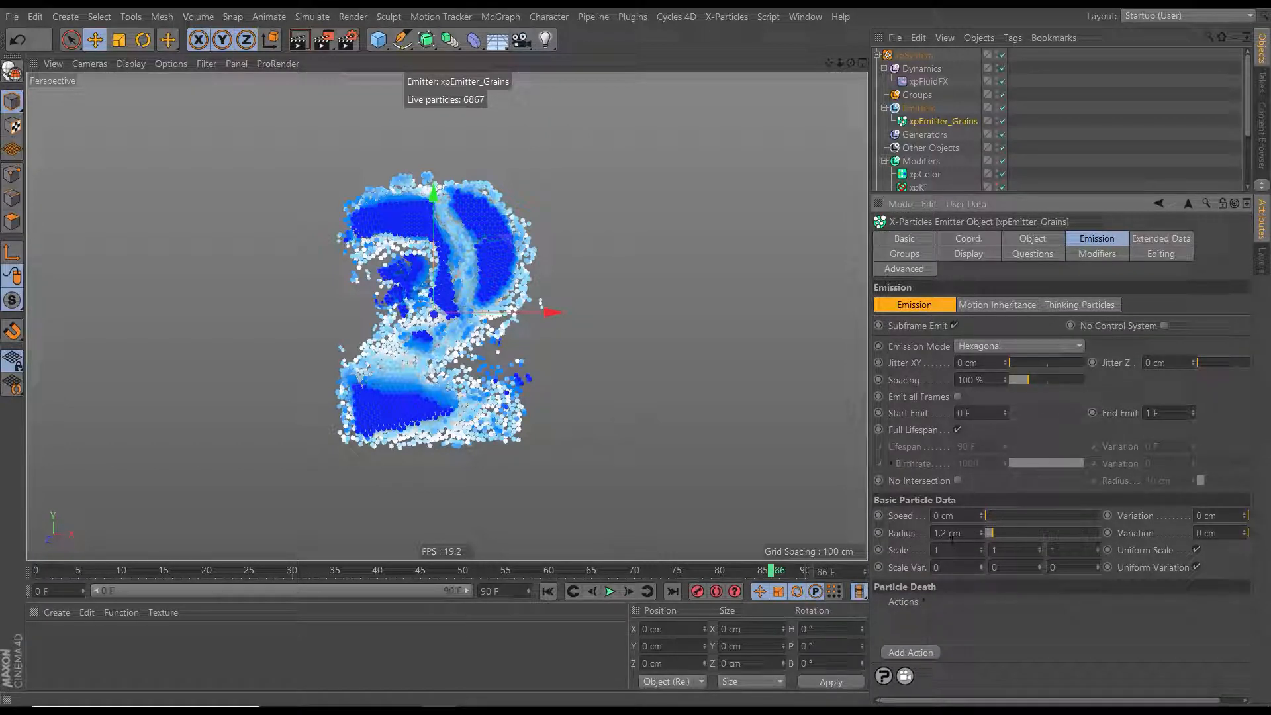
double_click(948, 534)
type("0.9")
key("Return")
left_click(552, 592)
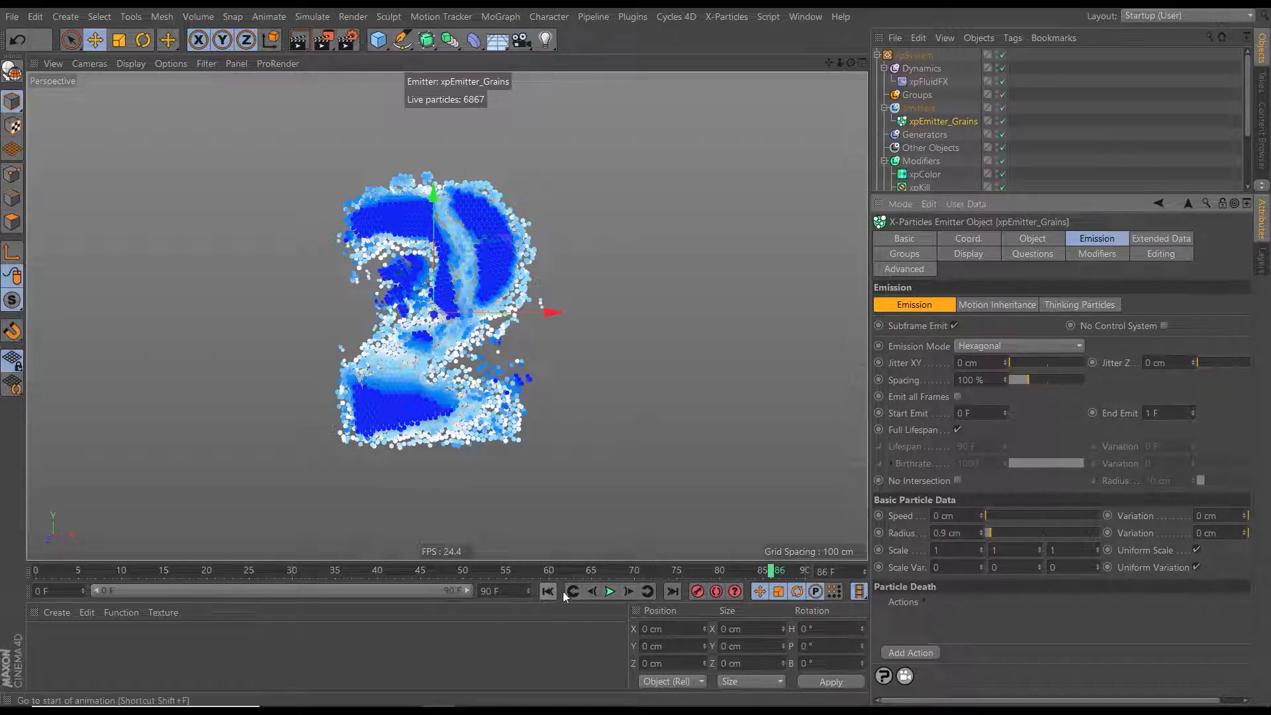
left_click(627, 592)
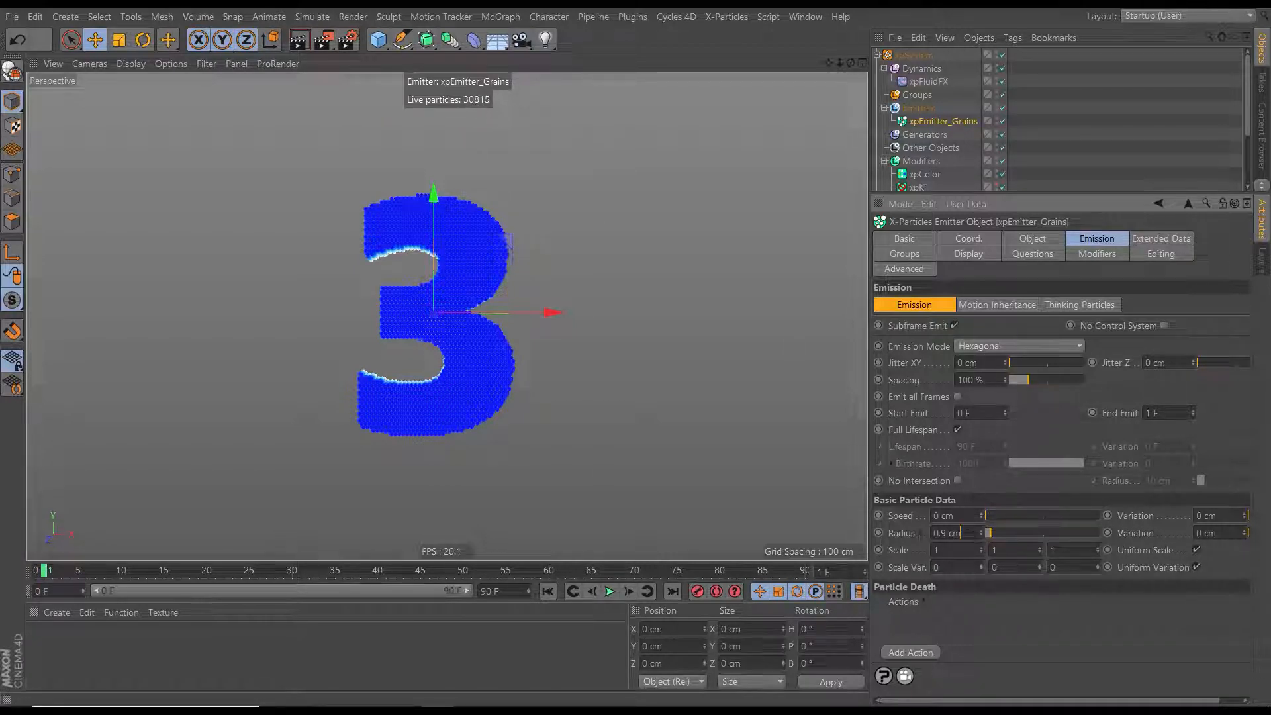
Set the emission particle Radius of xpEmitter_Grains to 0.8 cm, rewind and advance the simulation to frame 1
left_click_drag(961, 533, 921, 535)
type("0.8")
key("Return")
left_click(547, 591)
left_click(624, 591)
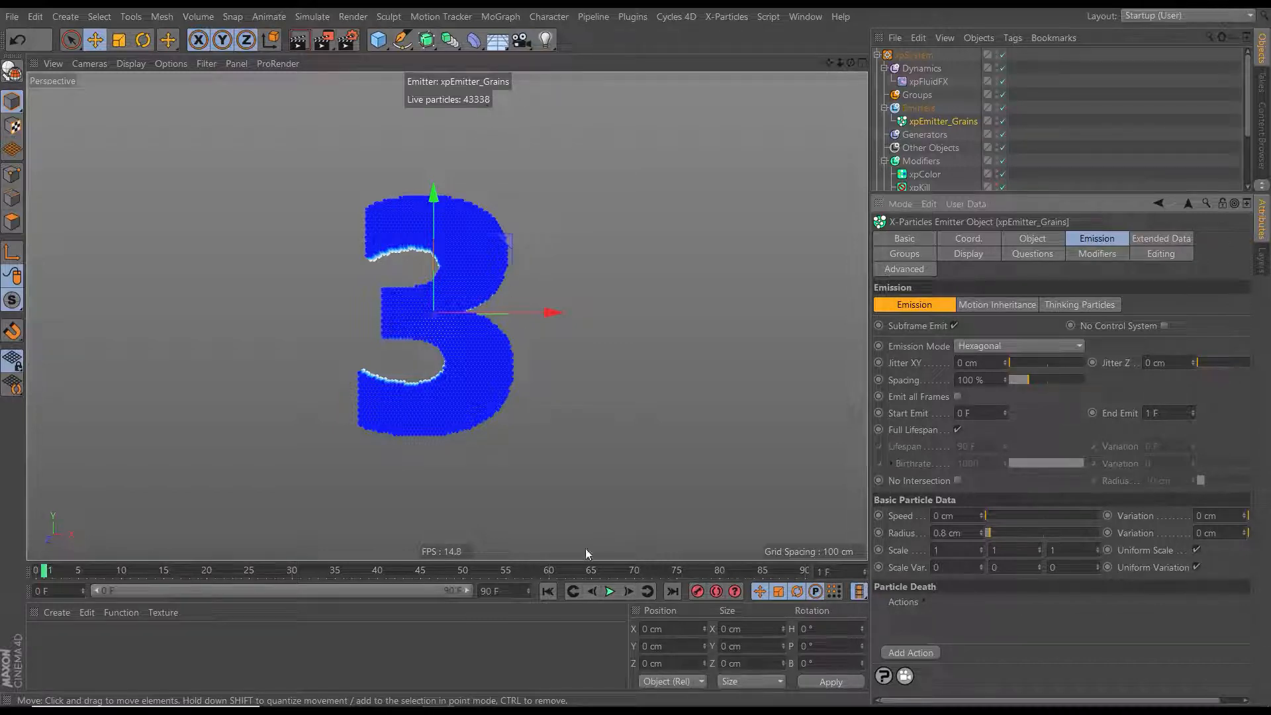
Replay the simulation from the start to frame 74, reviewing the emitter's fluid data, and enlarge the object list to show all objects
left_click(546, 591)
left_click(610, 590)
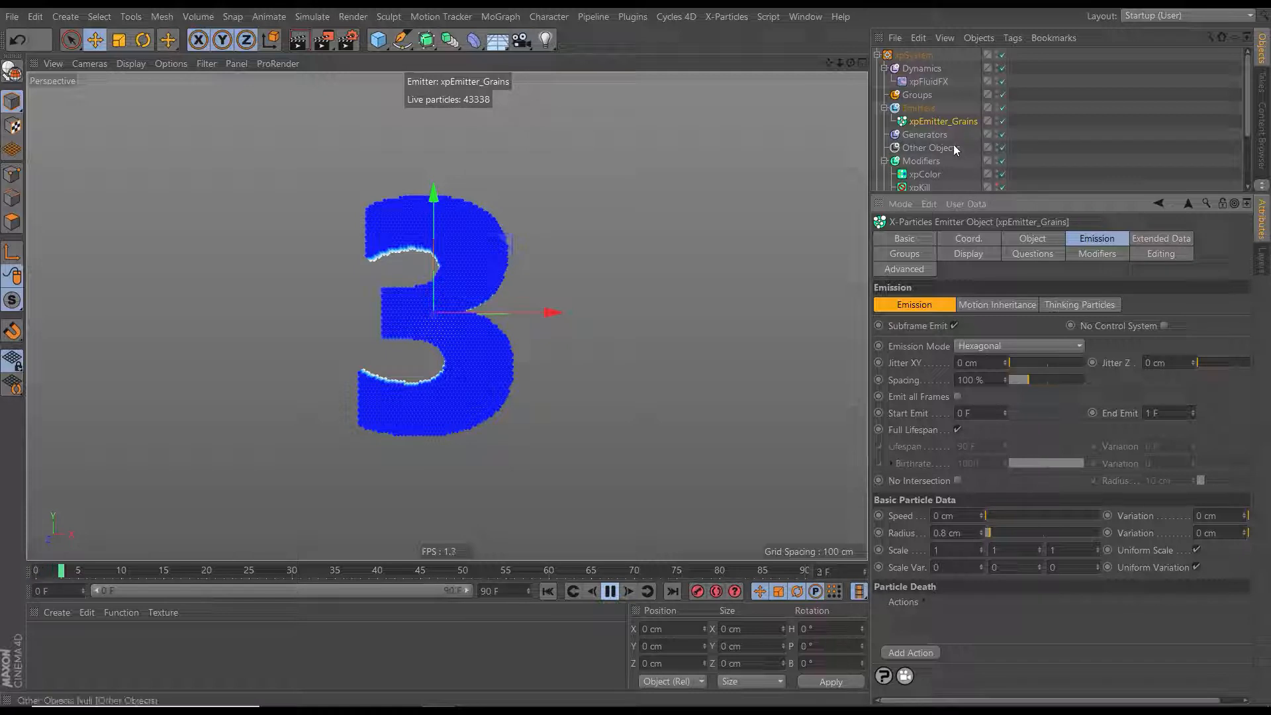
left_click(1158, 241)
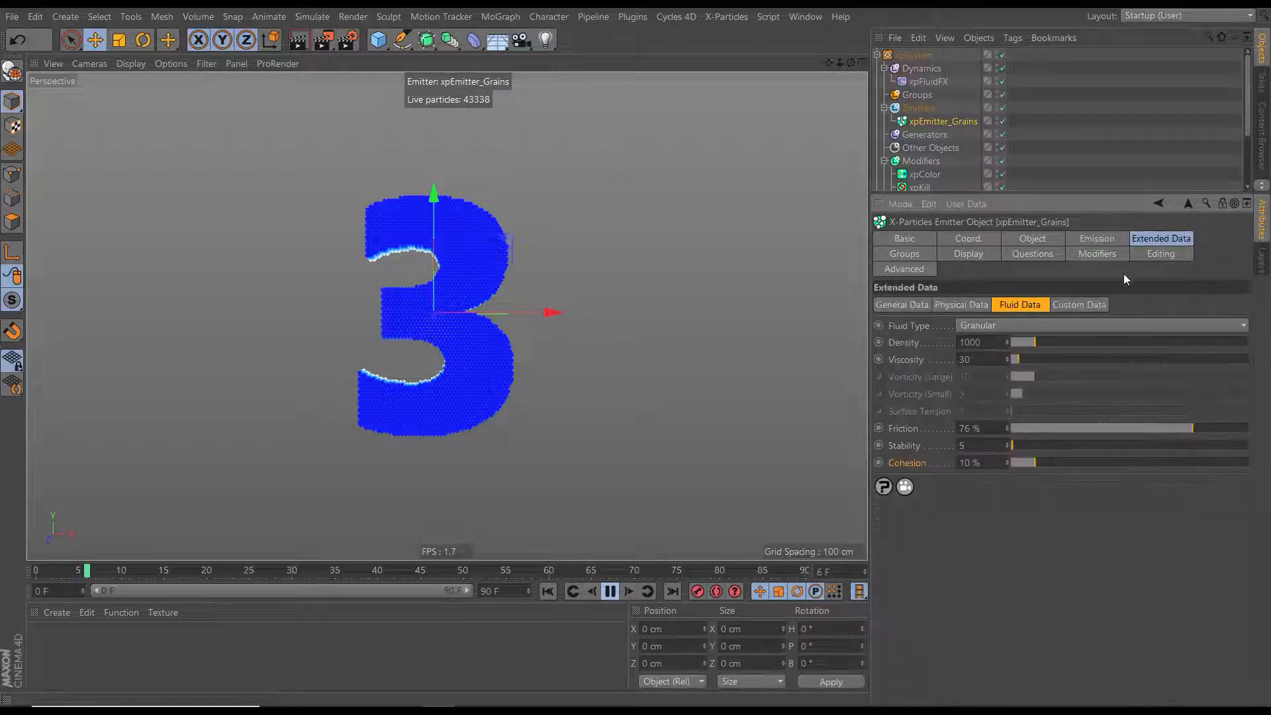
left_click(1022, 304)
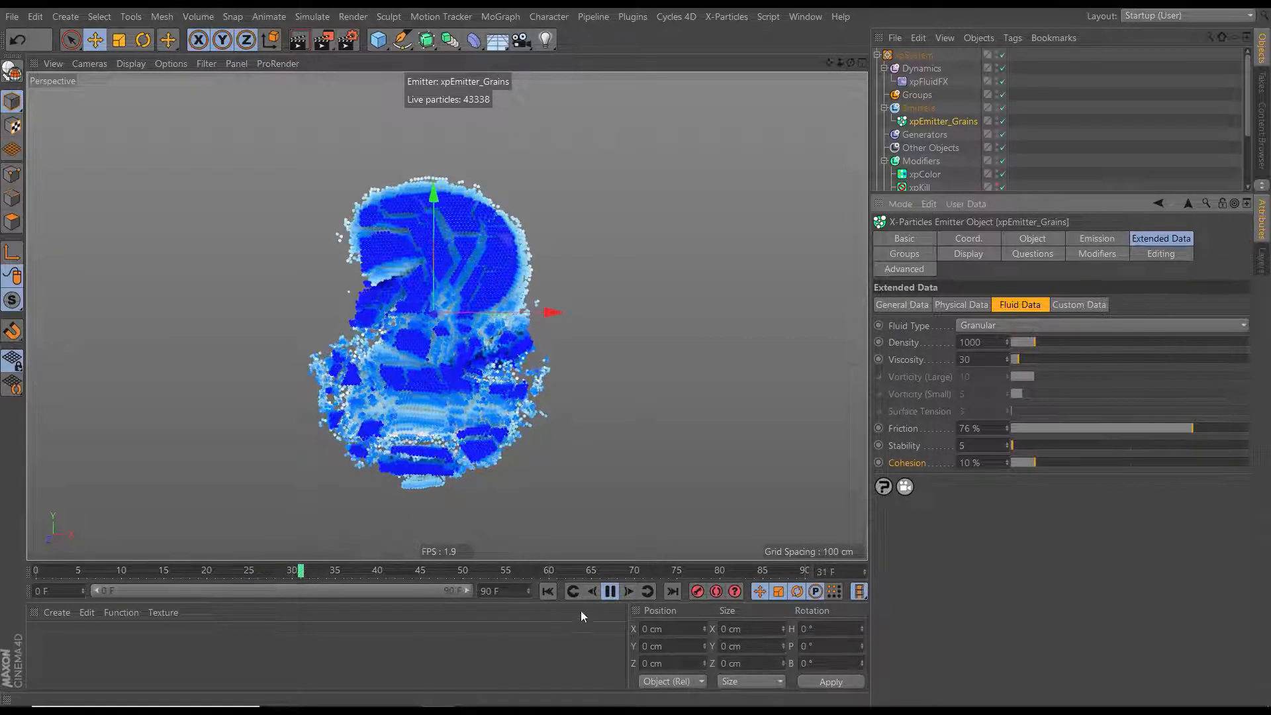
left_click(610, 591)
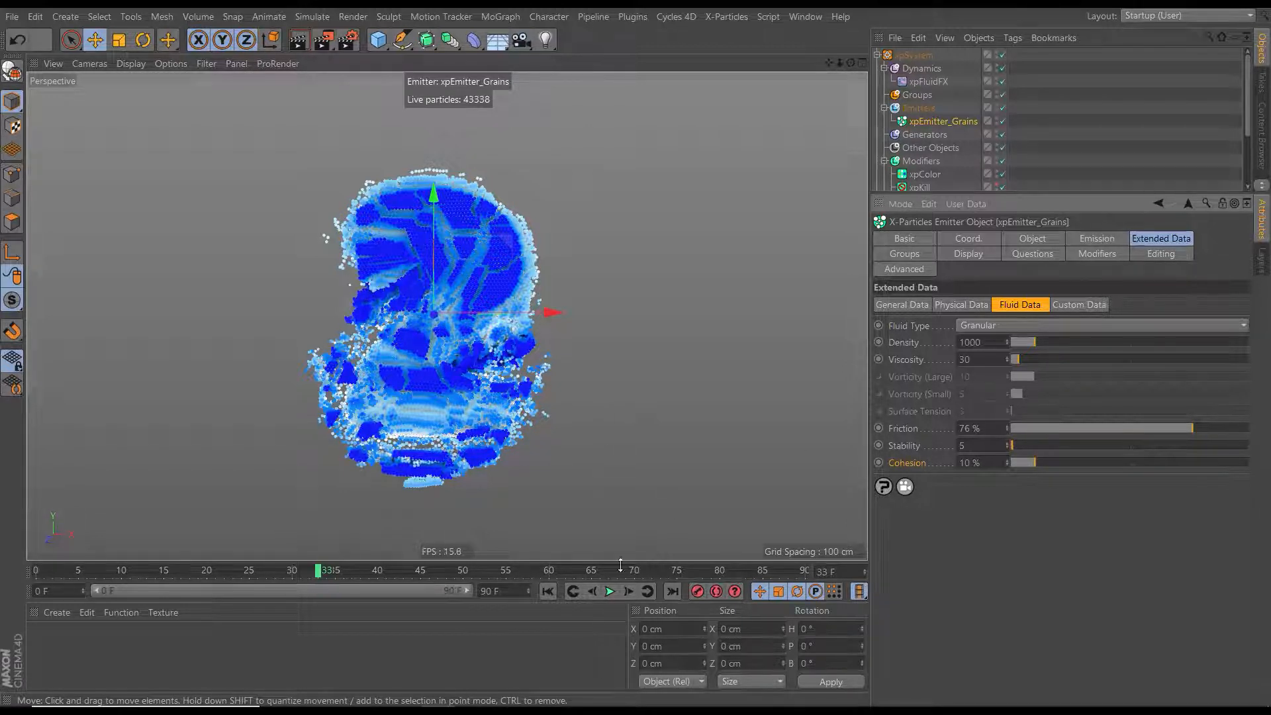
left_click(609, 591)
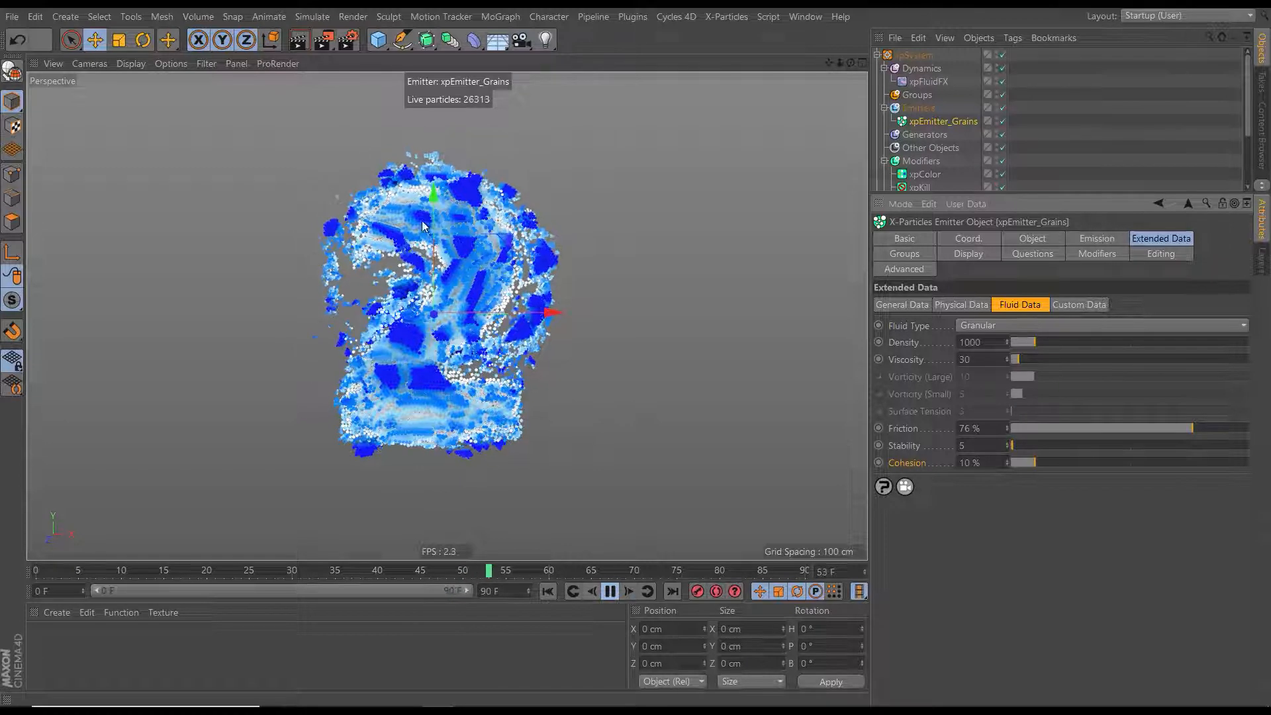
left_click(610, 591)
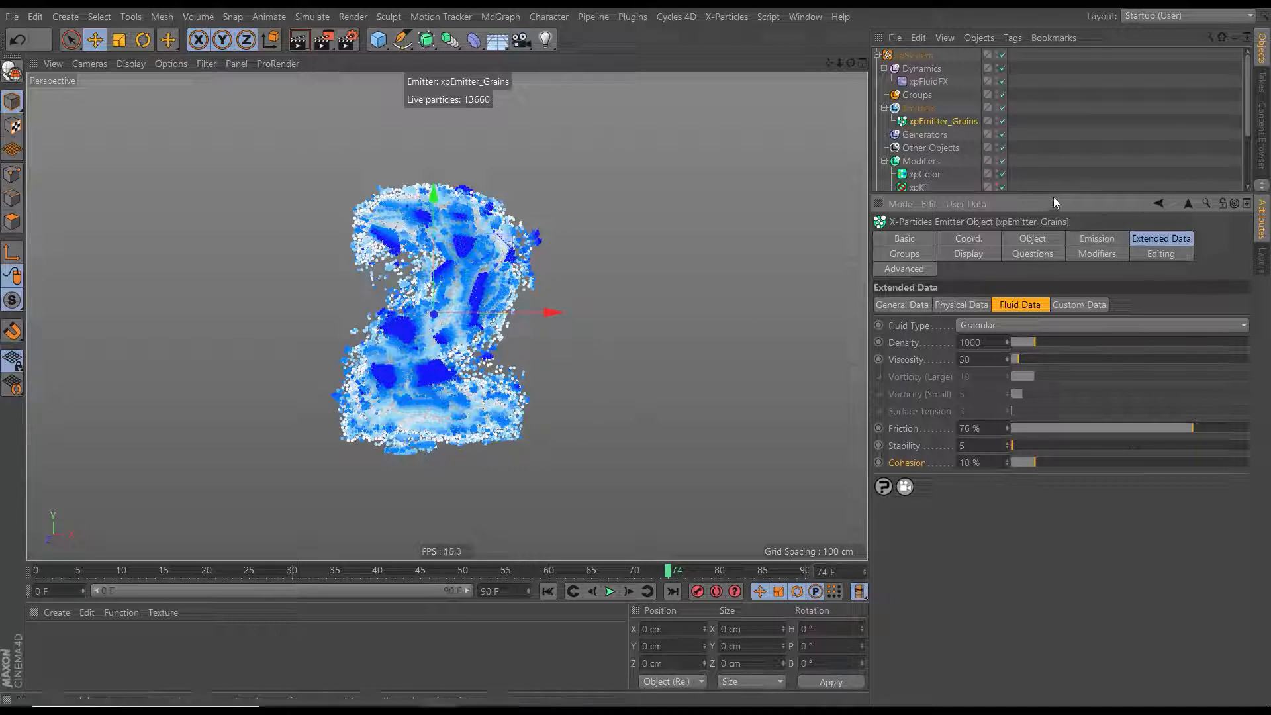
left_click_drag(1053, 197, 1010, 291)
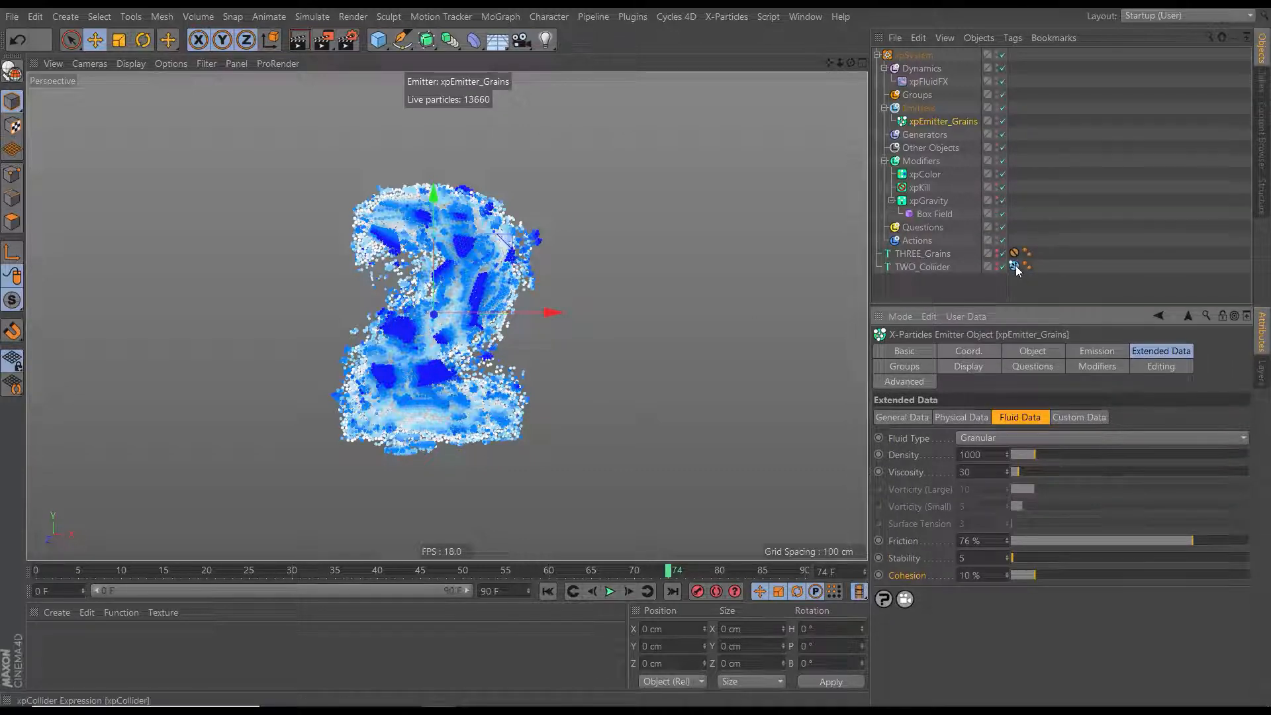
Set the bounce Friction of the TWO_Collider's X-Particles collider tag to 90 %
left_click(1014, 265)
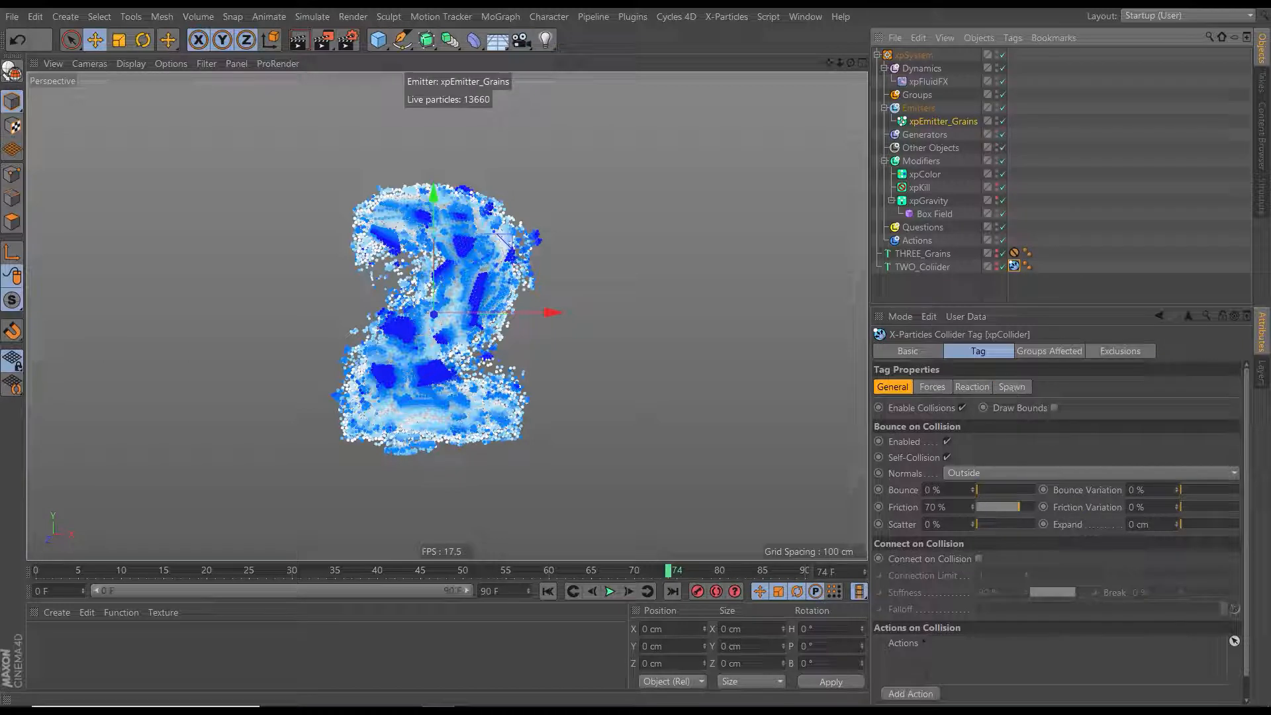
double_click(935, 507)
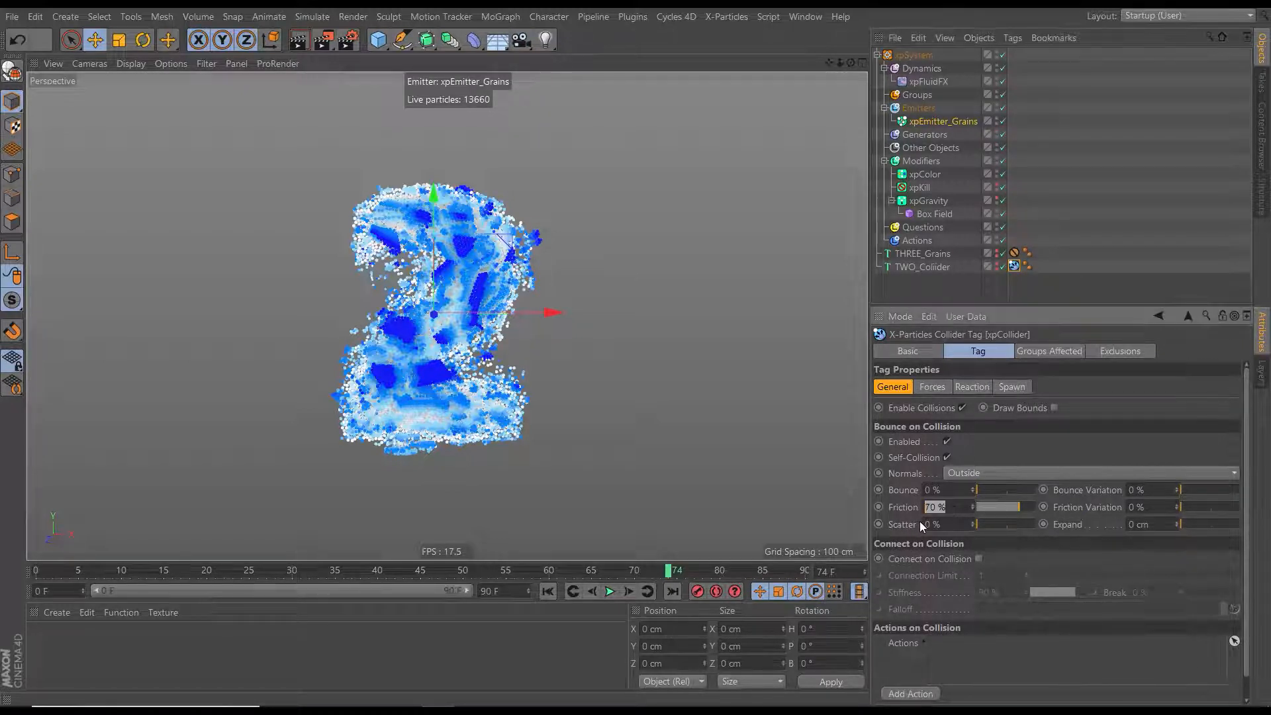
type("90")
key("Return")
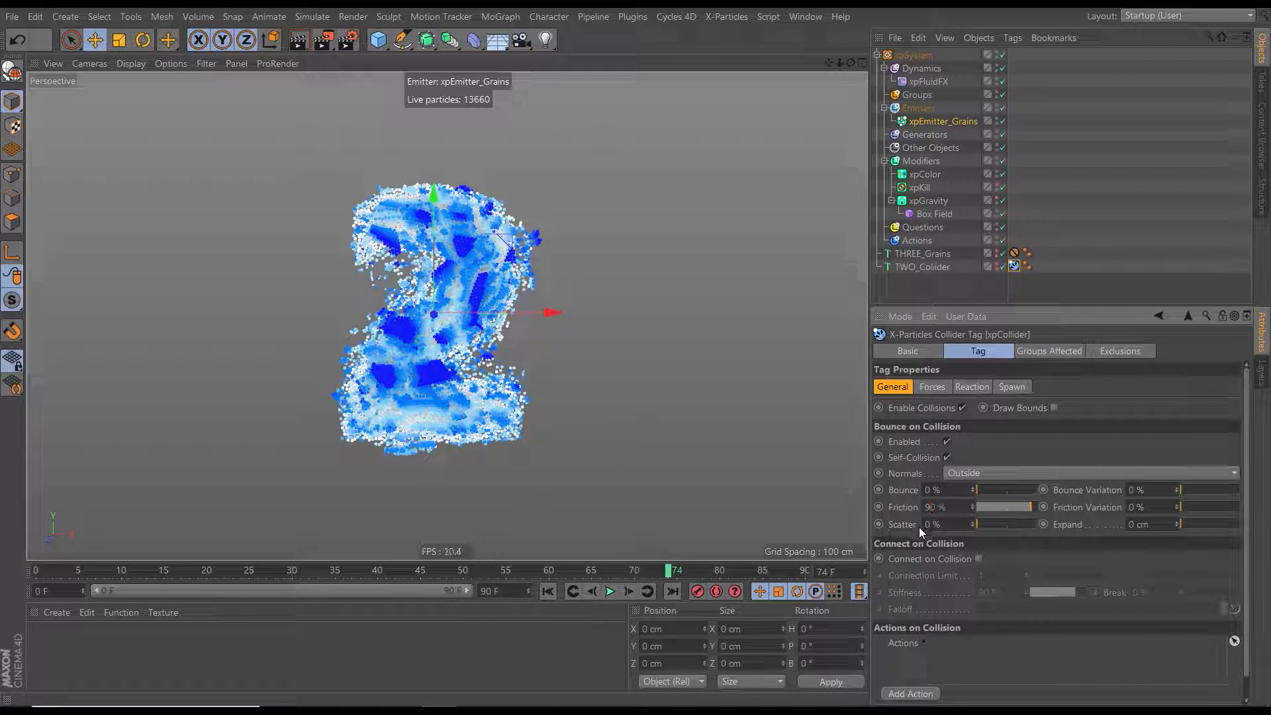
Select xpEmitter_Grains and replay the simulation from the start to frame 43 to check how the grains stick to the 2
left_click(952, 123)
left_click(589, 592)
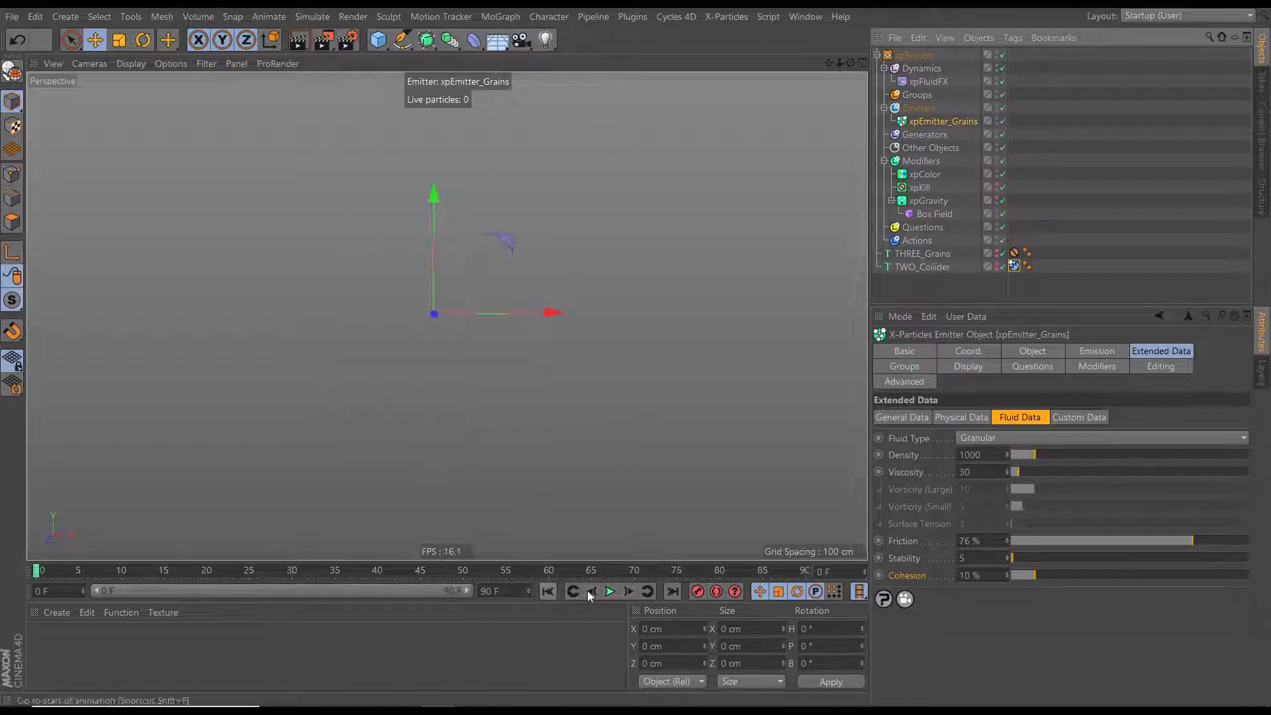
left_click(607, 596)
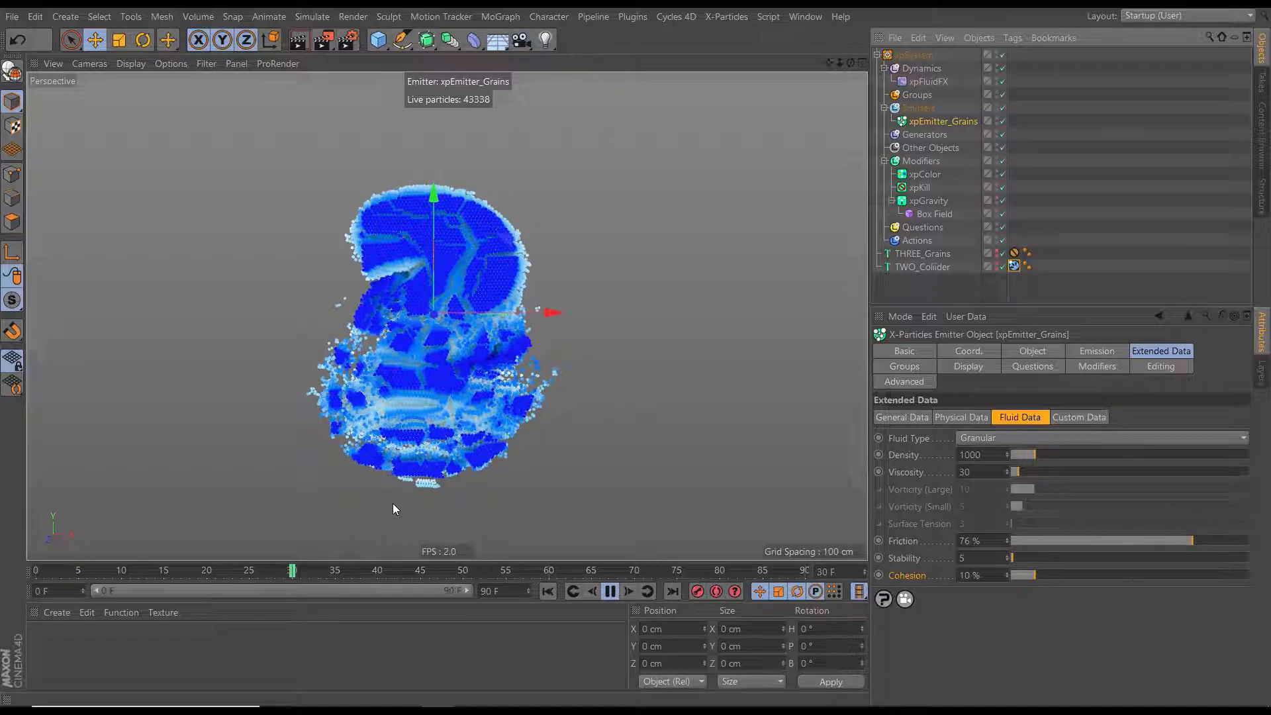
left_click(608, 593)
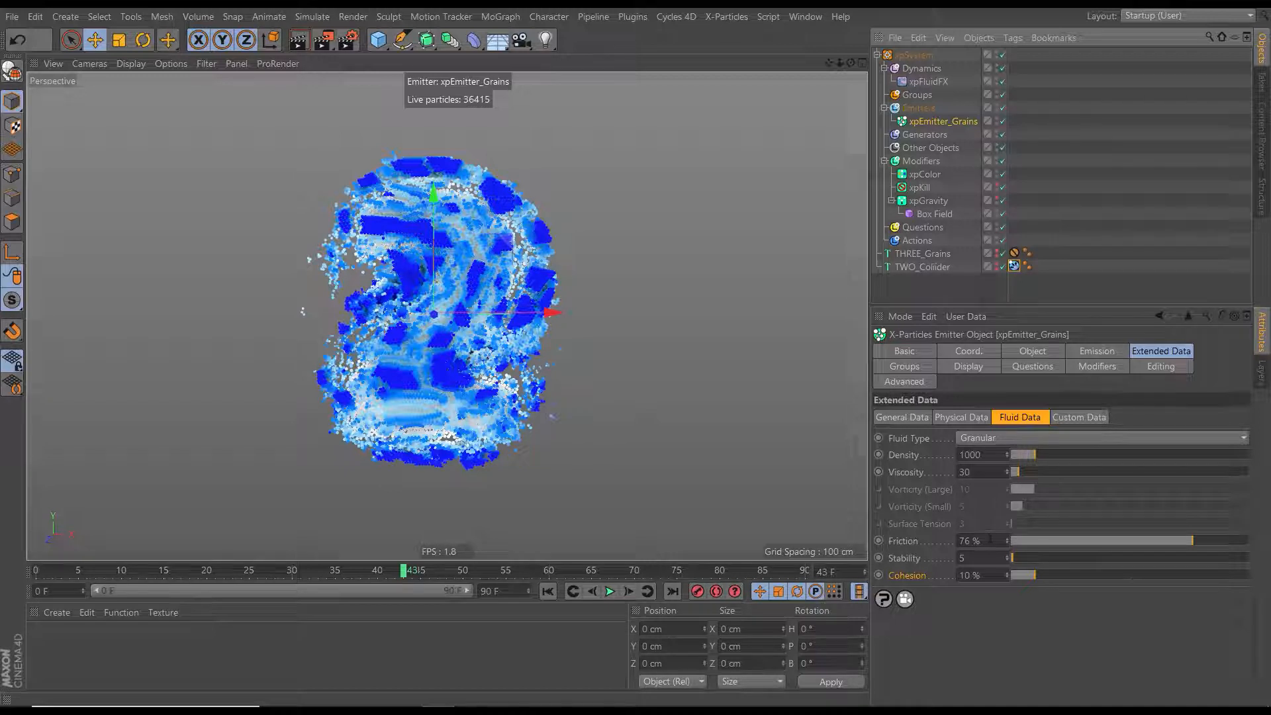
Set the fluid Friction of xpEmitter_Grains to 80 % and replay the simulation from the start to frame 44
left_click(987, 539)
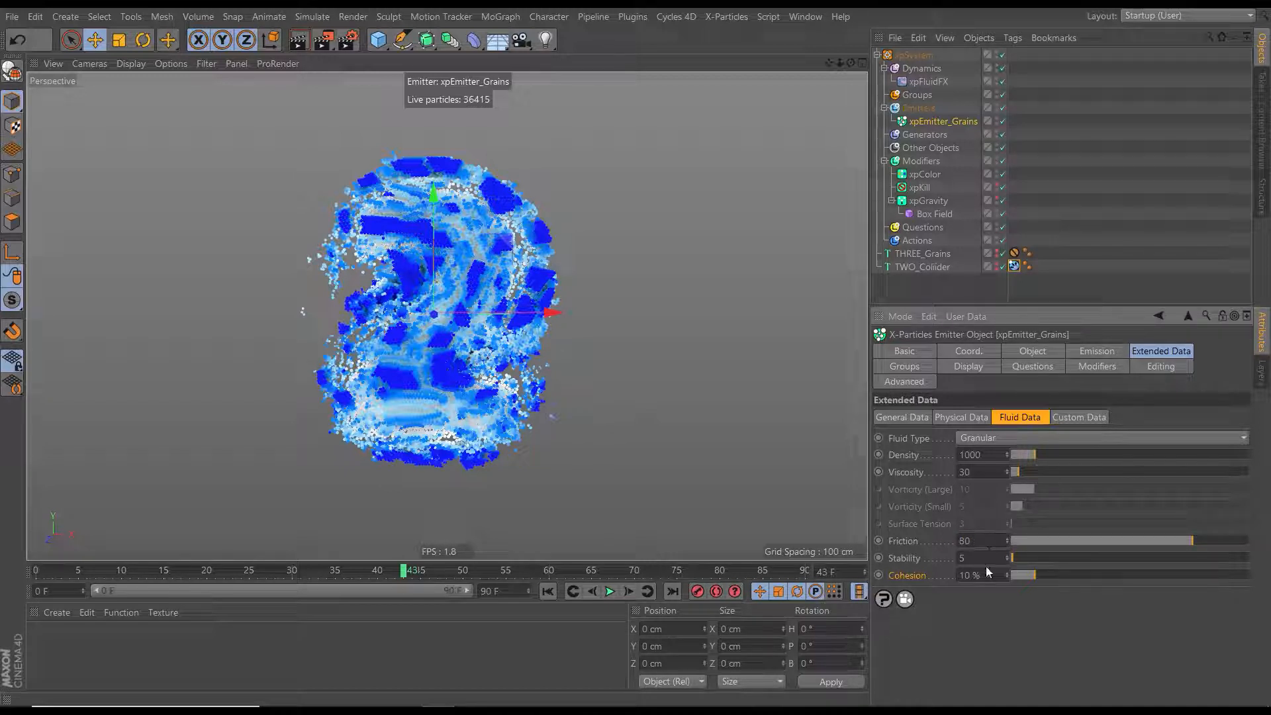
key("Return")
left_click(545, 590)
left_click(609, 591)
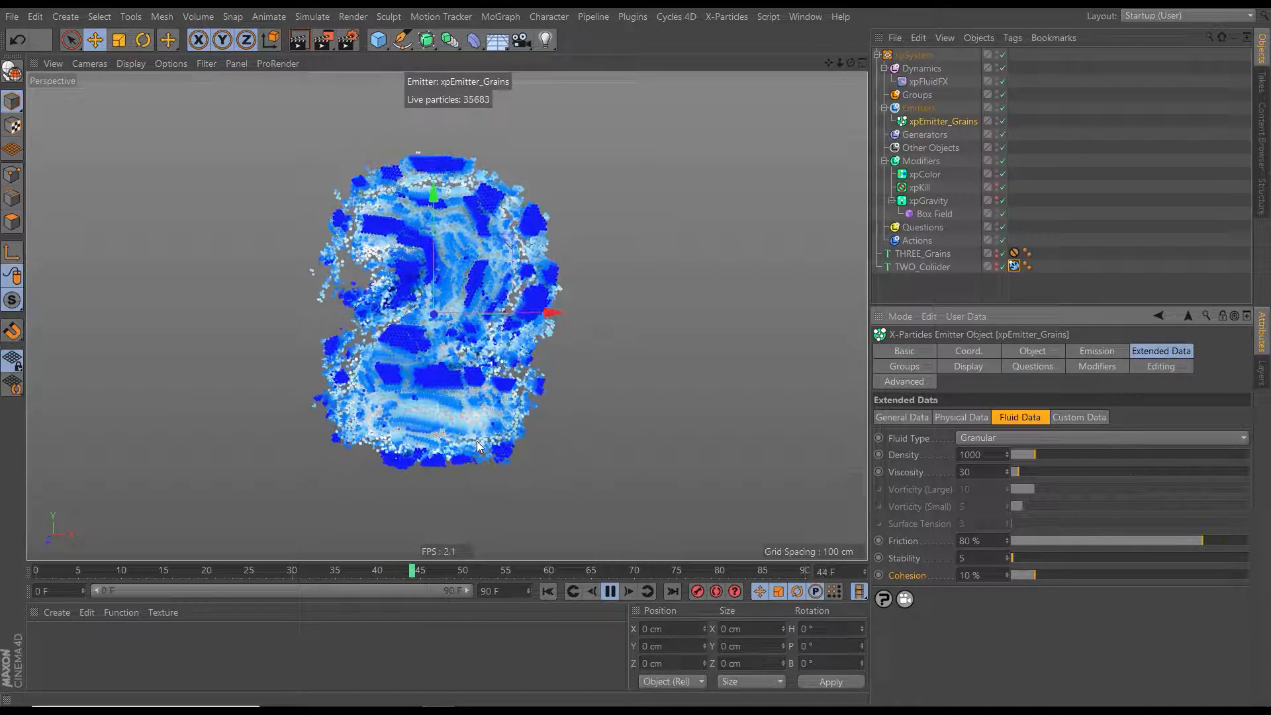
left_click(609, 592)
Rewind the simulation and set the fluid Cohesion of xpEmitter_Grains to 13 %
left_click(548, 591)
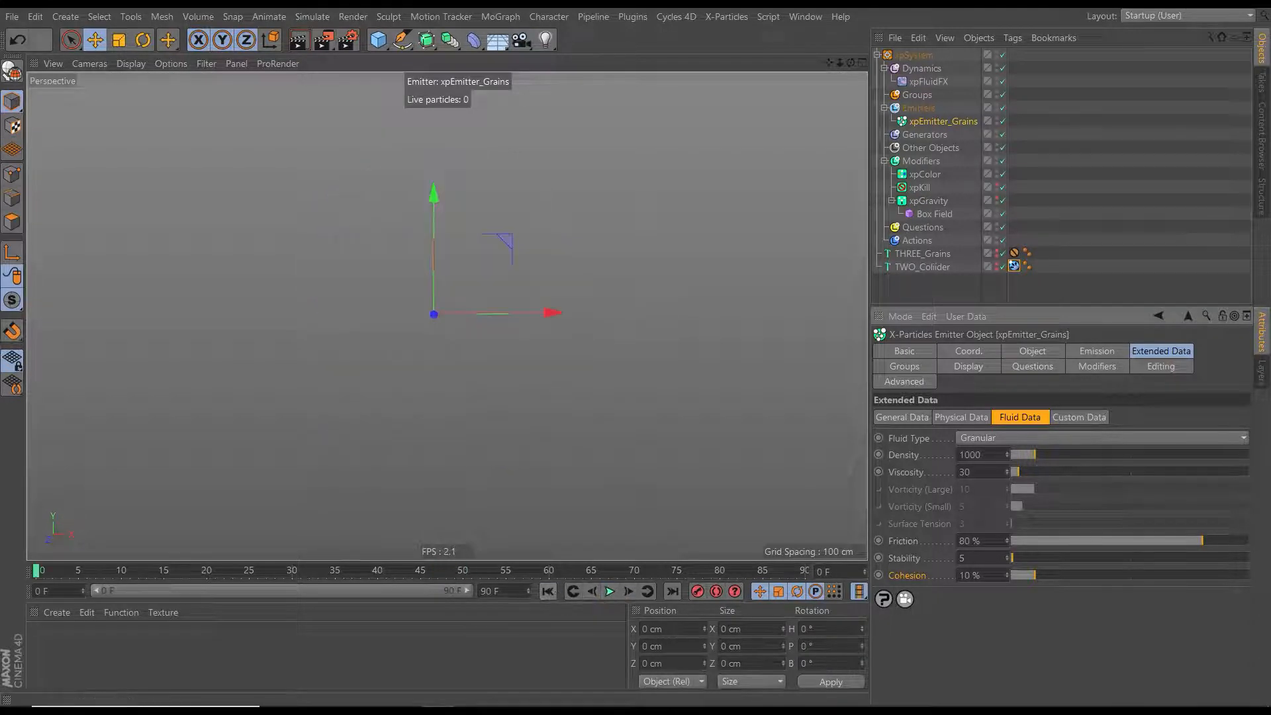
double_click(969, 575)
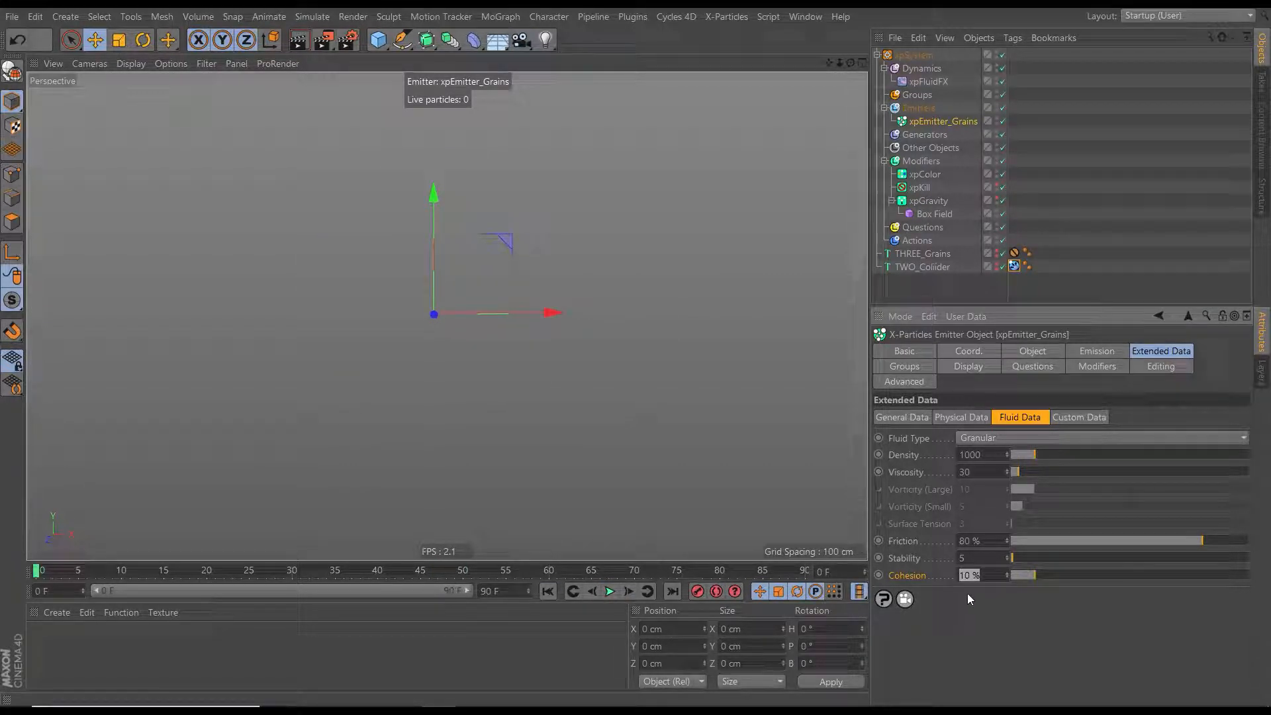
type("13")
key("Return")
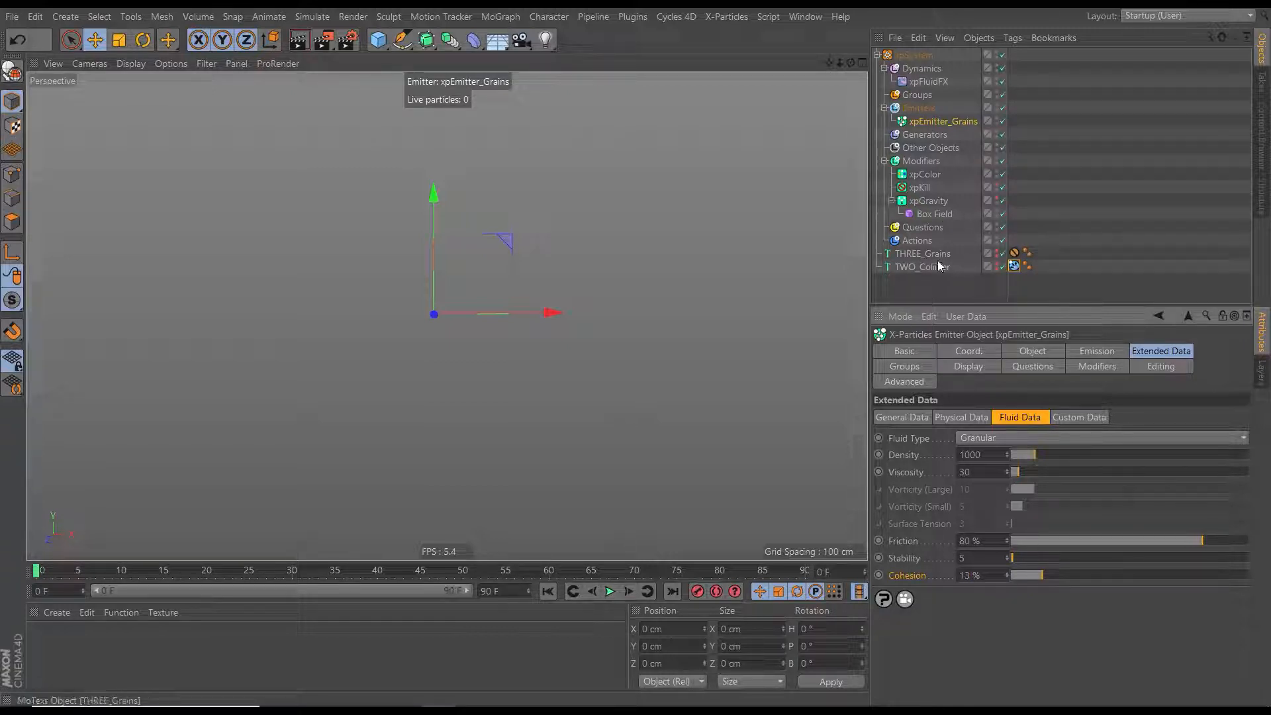
Add an xpCache object under Other Objects and set its Cache Type to Internal (Memory)
left_click_drag(956, 303, 959, 340)
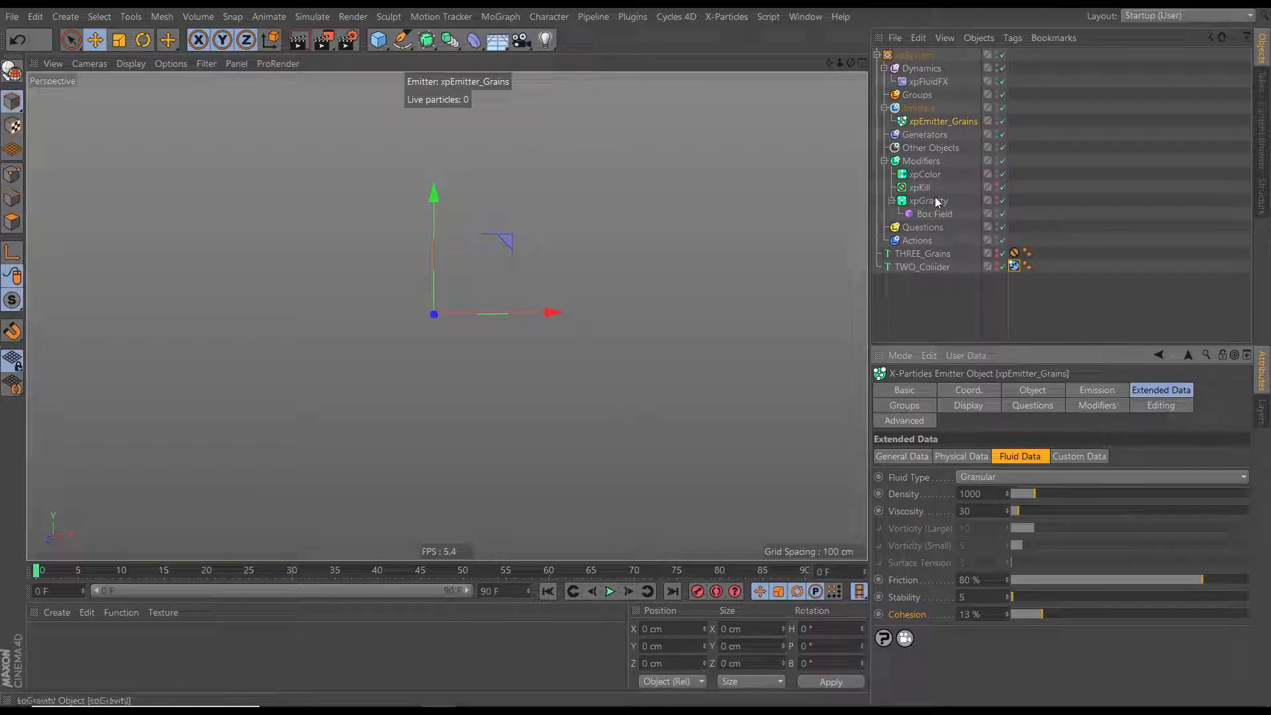
left_click(922, 148)
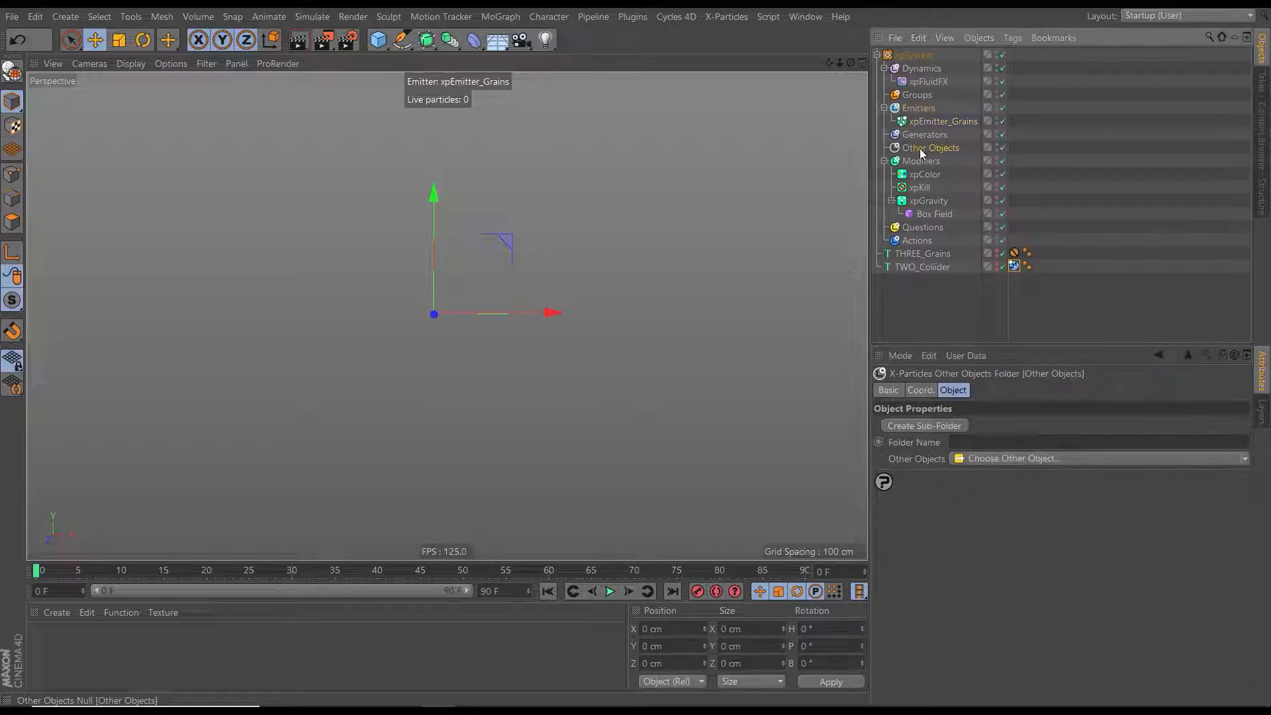
left_click(1243, 458)
left_click(1022, 494)
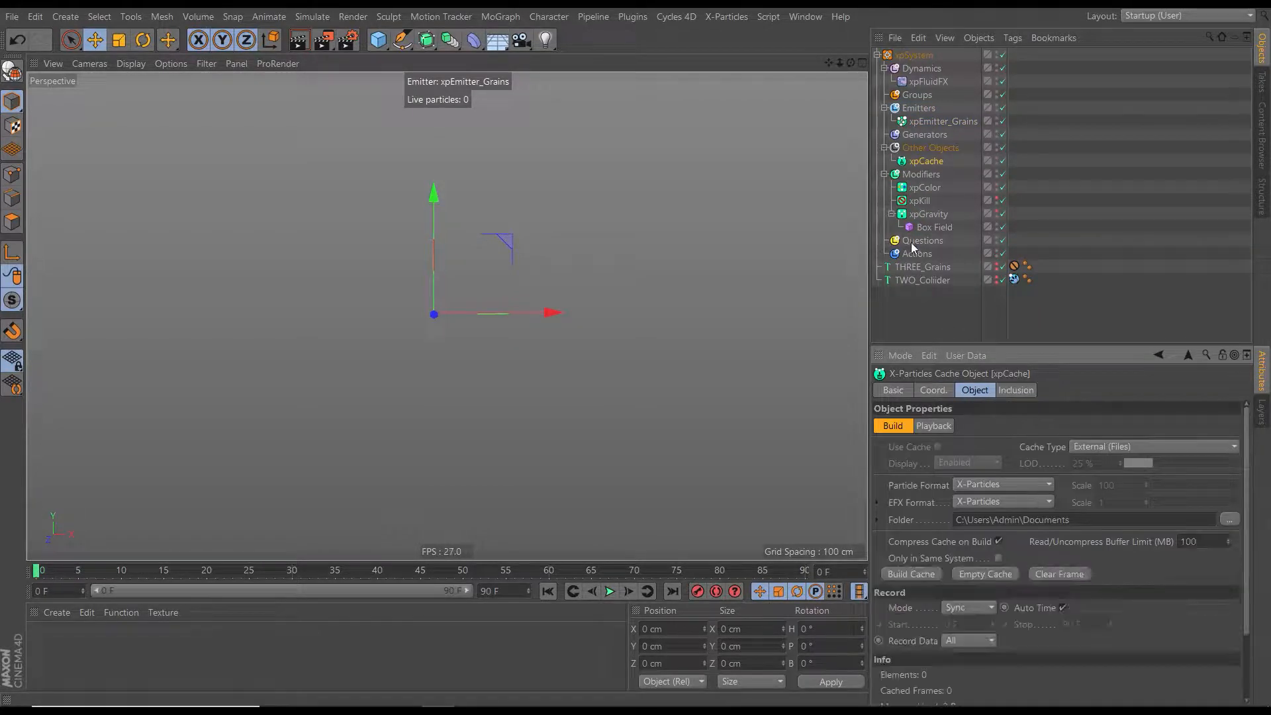
left_click(1098, 447)
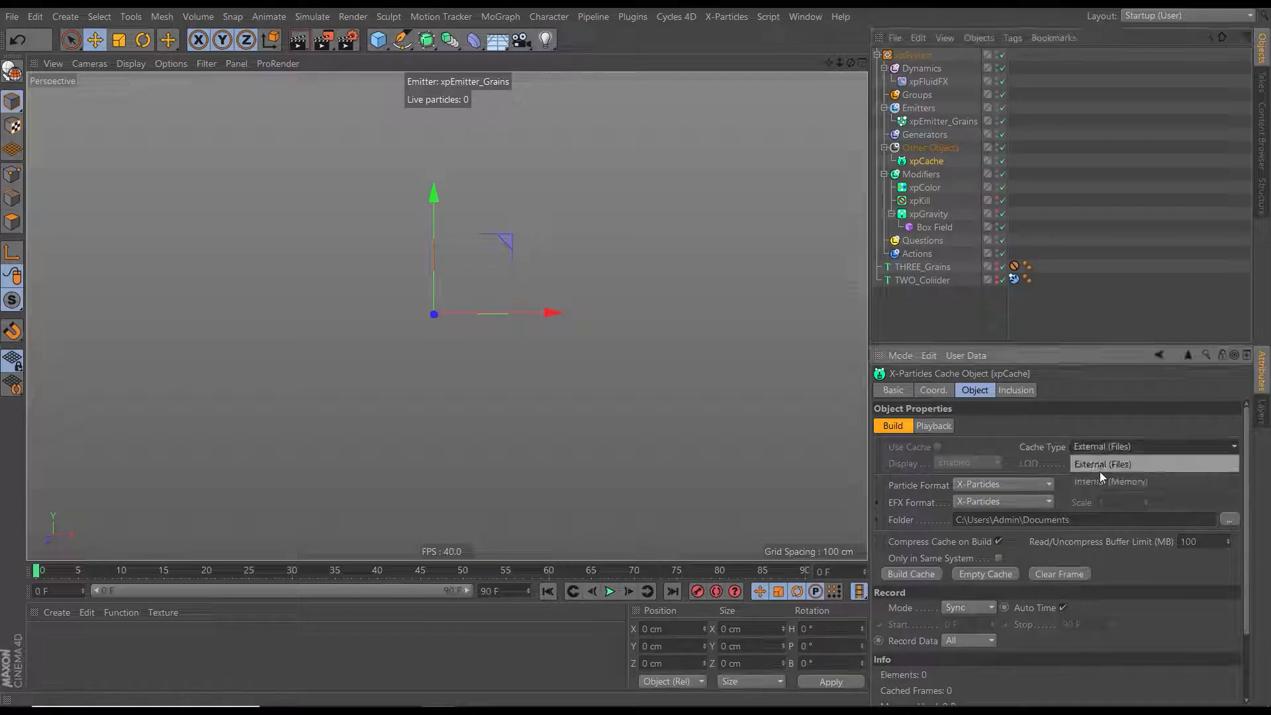
left_click(1099, 471)
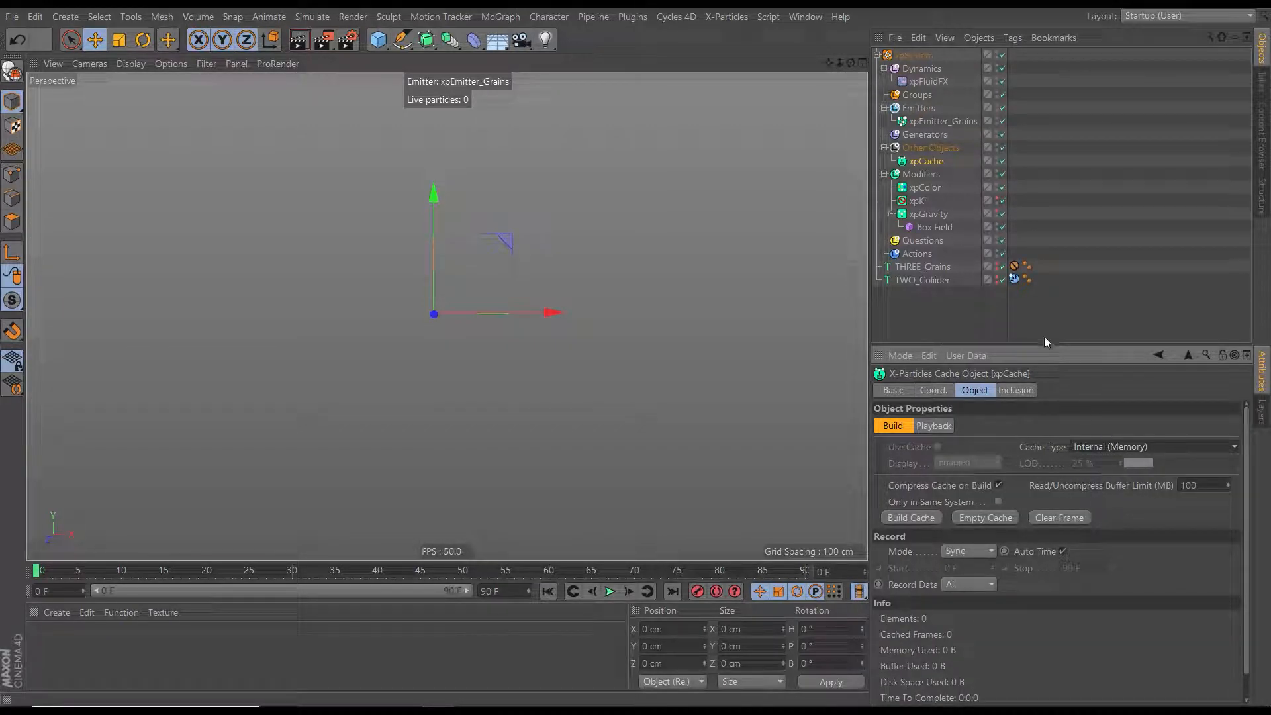
Set the cache's Record Data to Custom with Color included, turn off Compress Cache on Build, and build the cache
left_click_drag(1028, 344, 1028, 263)
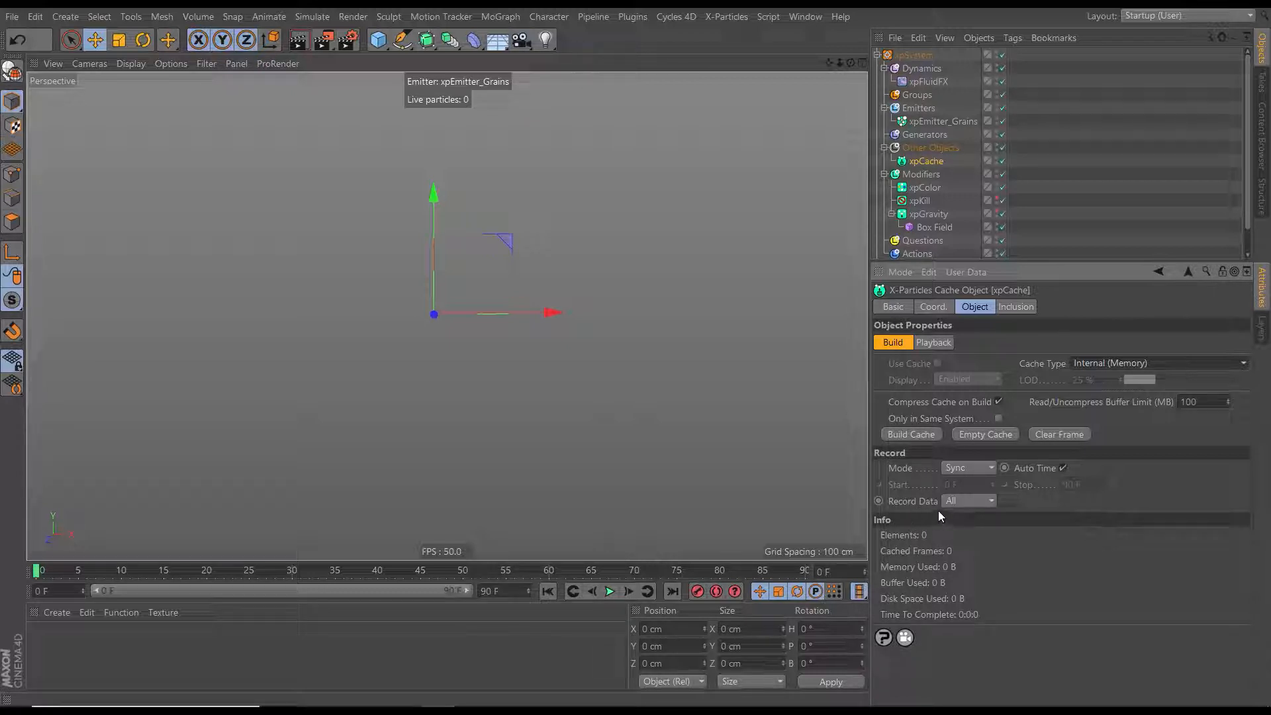
left_click(957, 501)
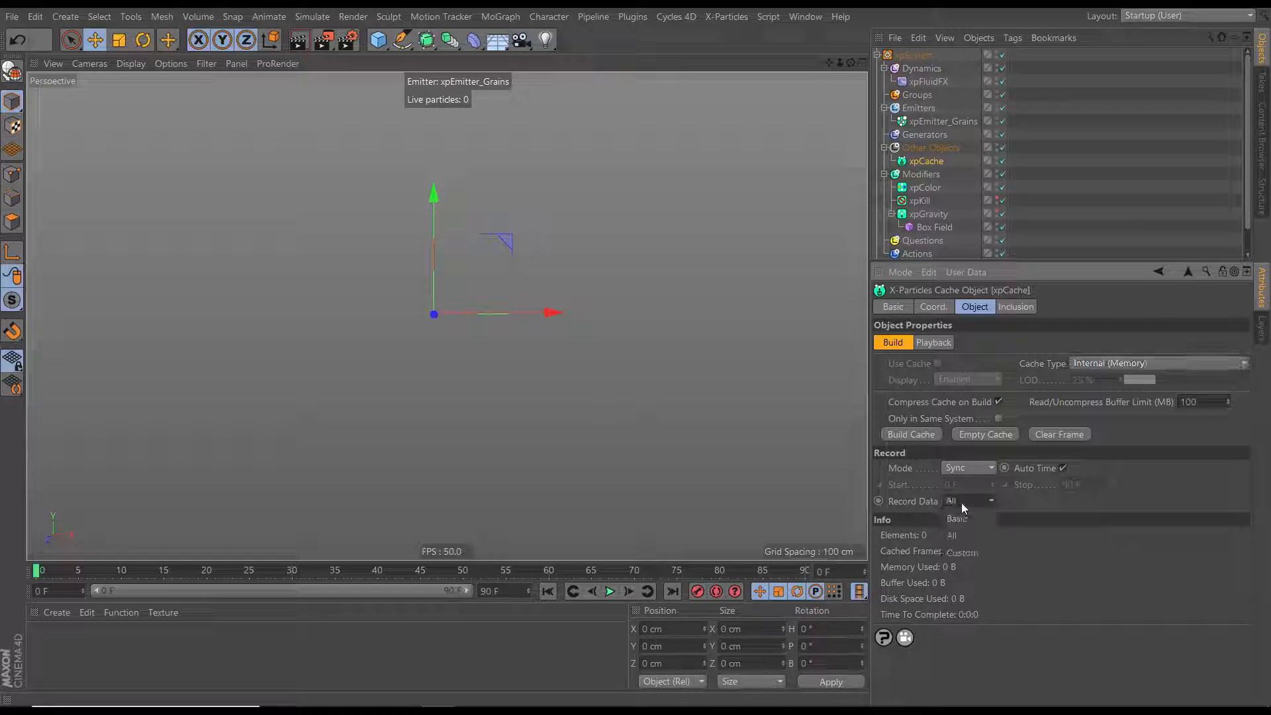
left_click(963, 550)
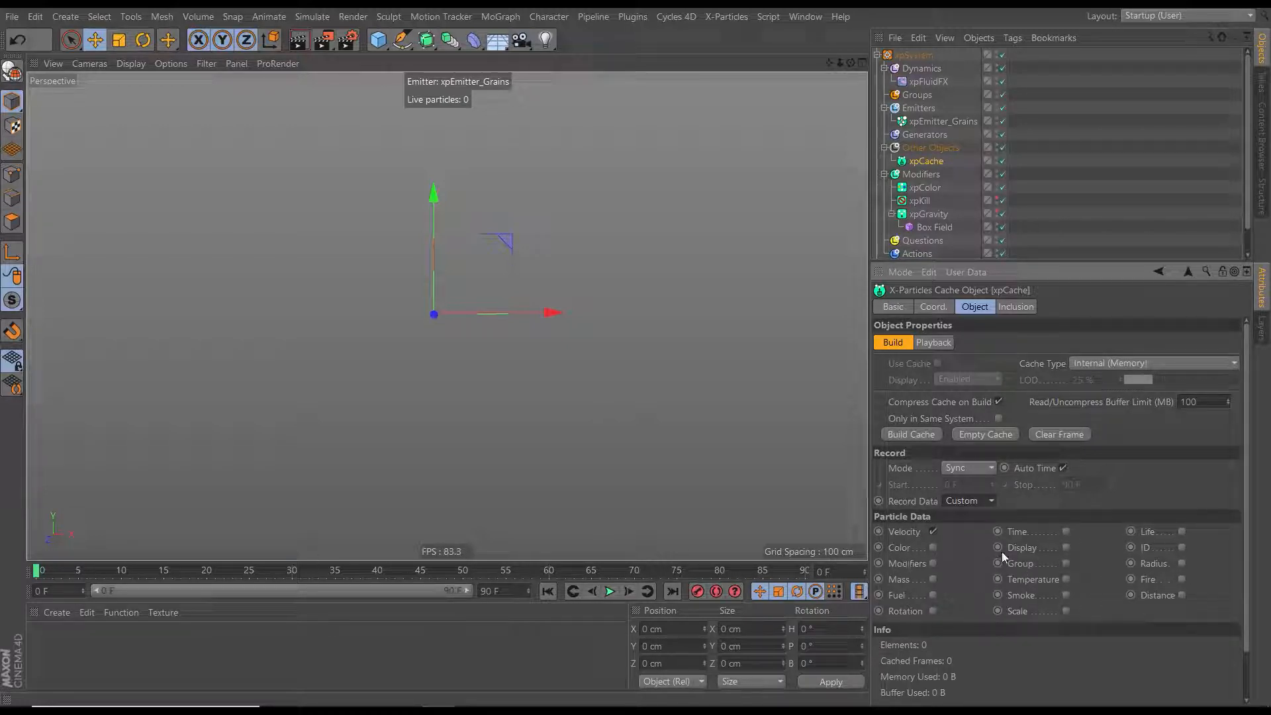
left_click(933, 547)
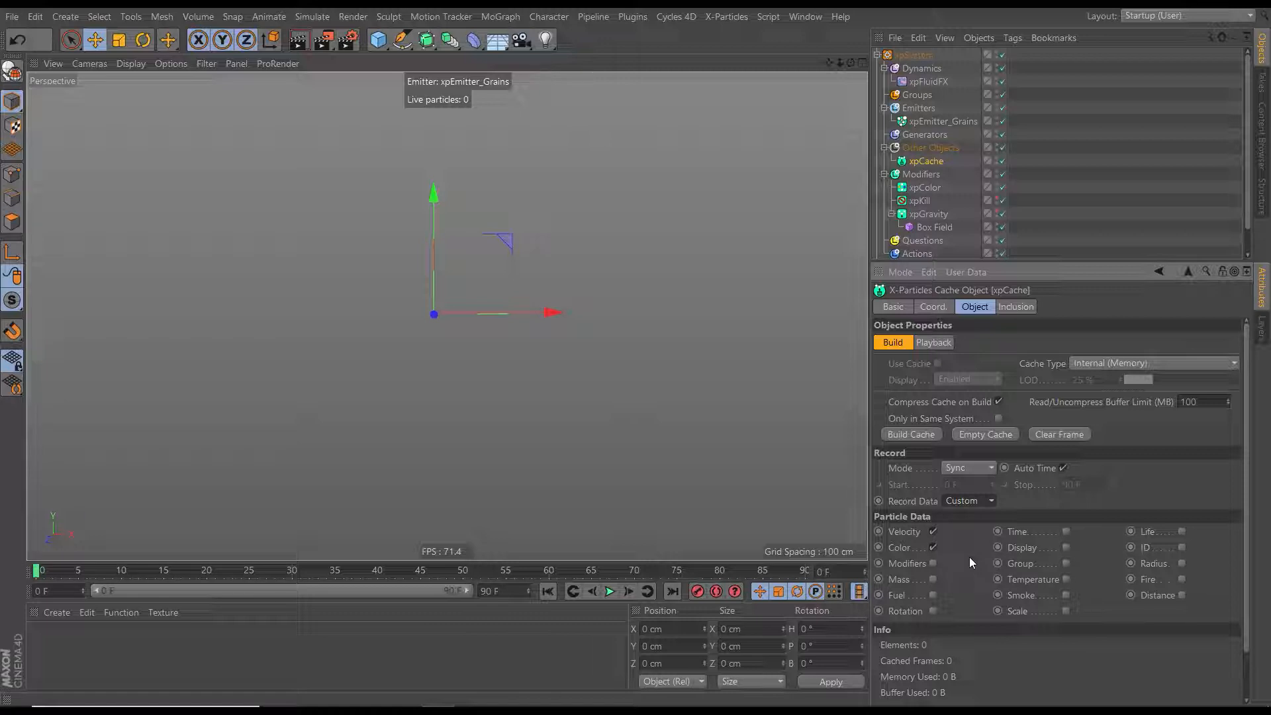
left_click(998, 401)
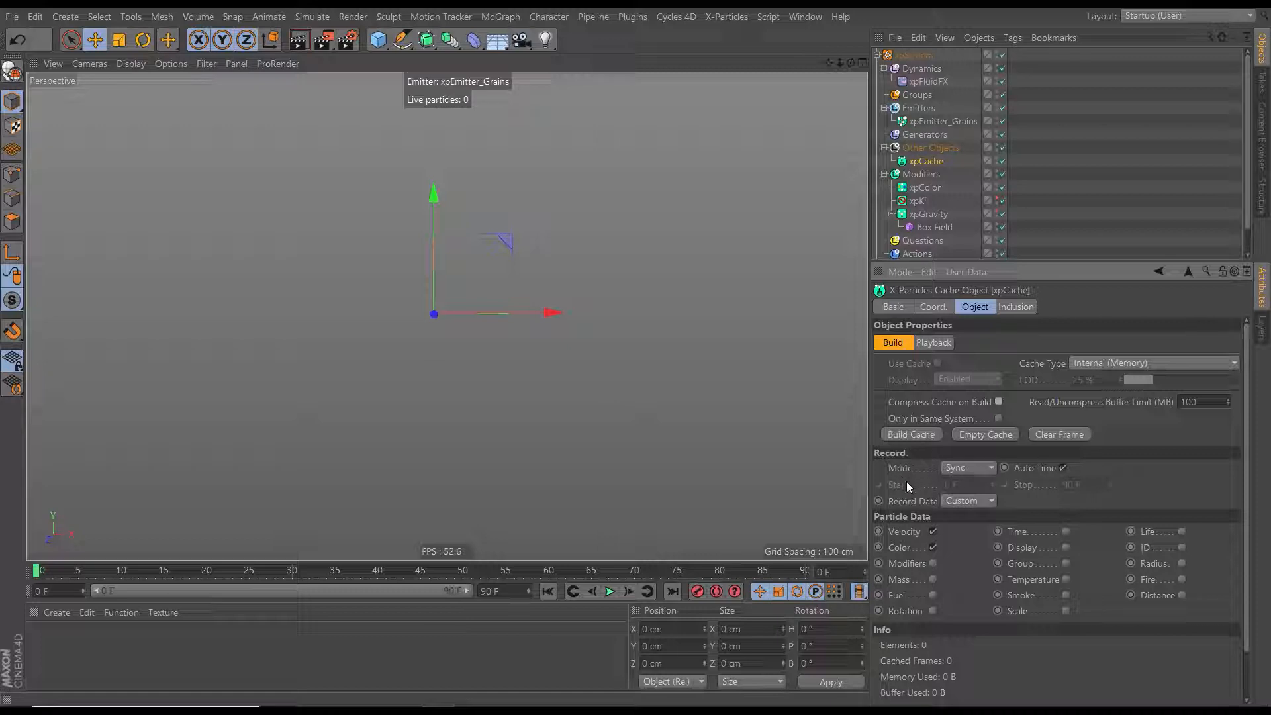
left_click(919, 435)
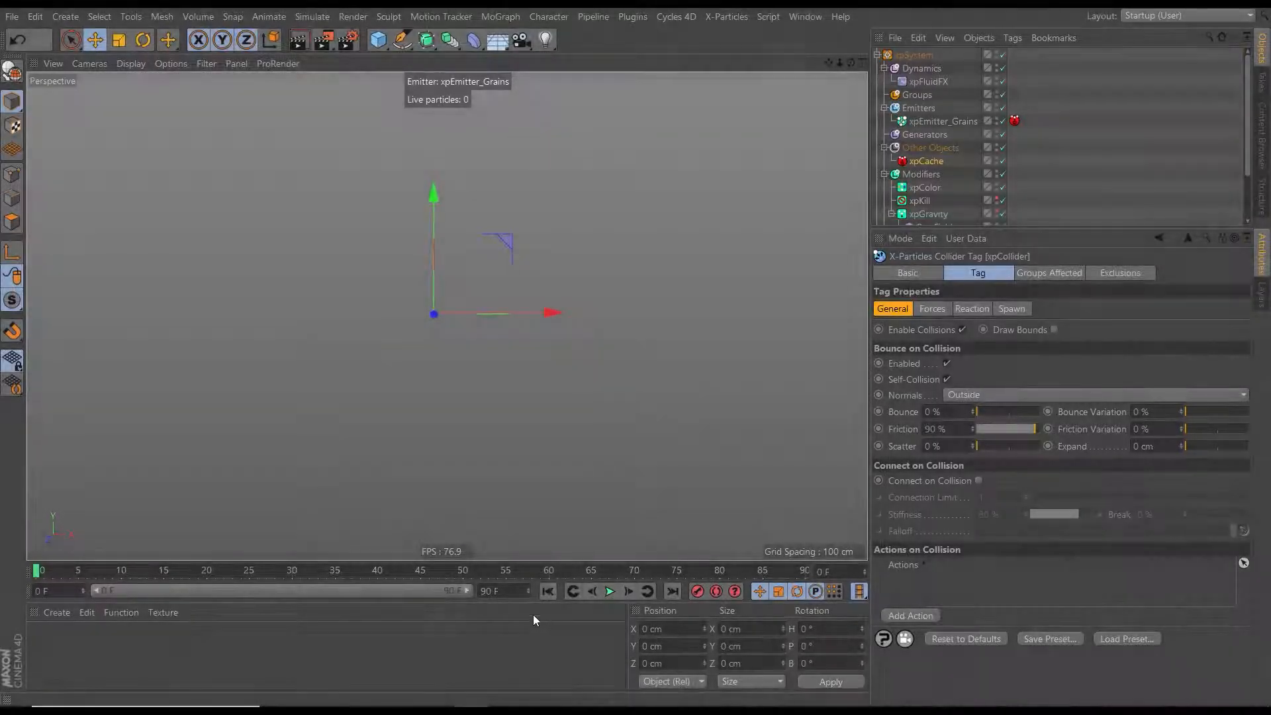
Play back the cached simulation, enlarge the object list to show all objects and deselect everything
left_click(609, 591)
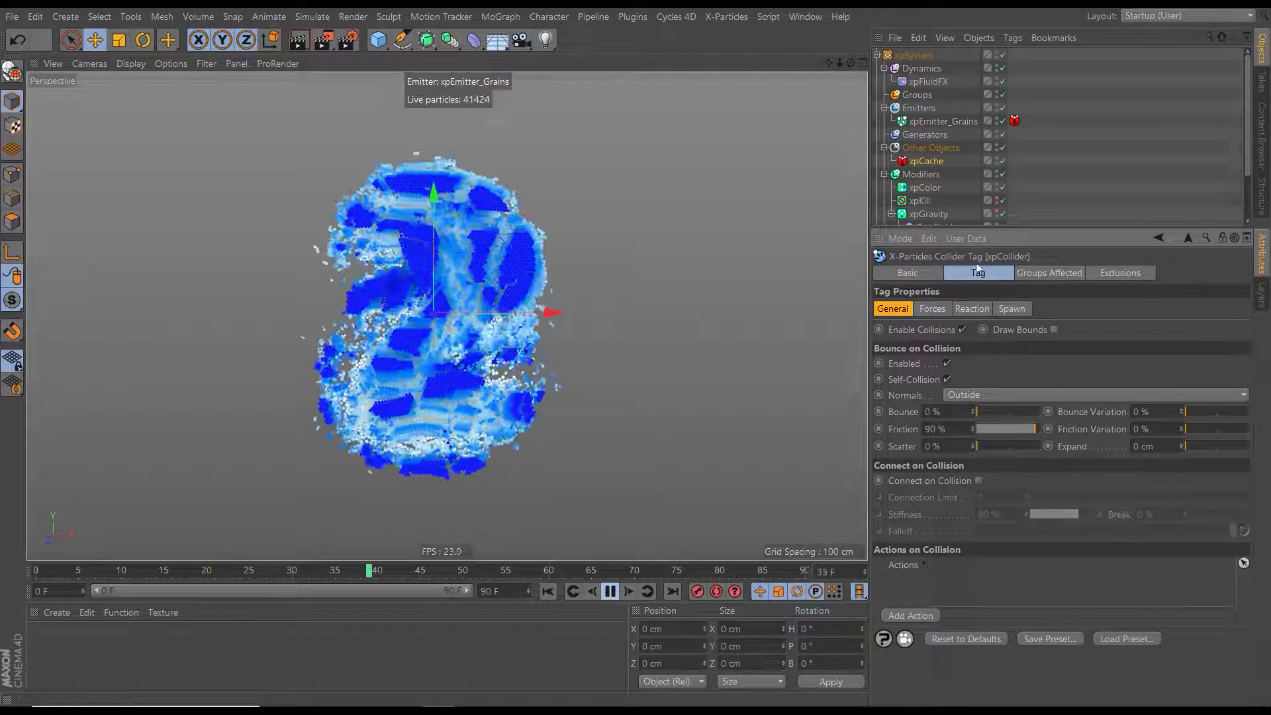
left_click_drag(1025, 232, 994, 312)
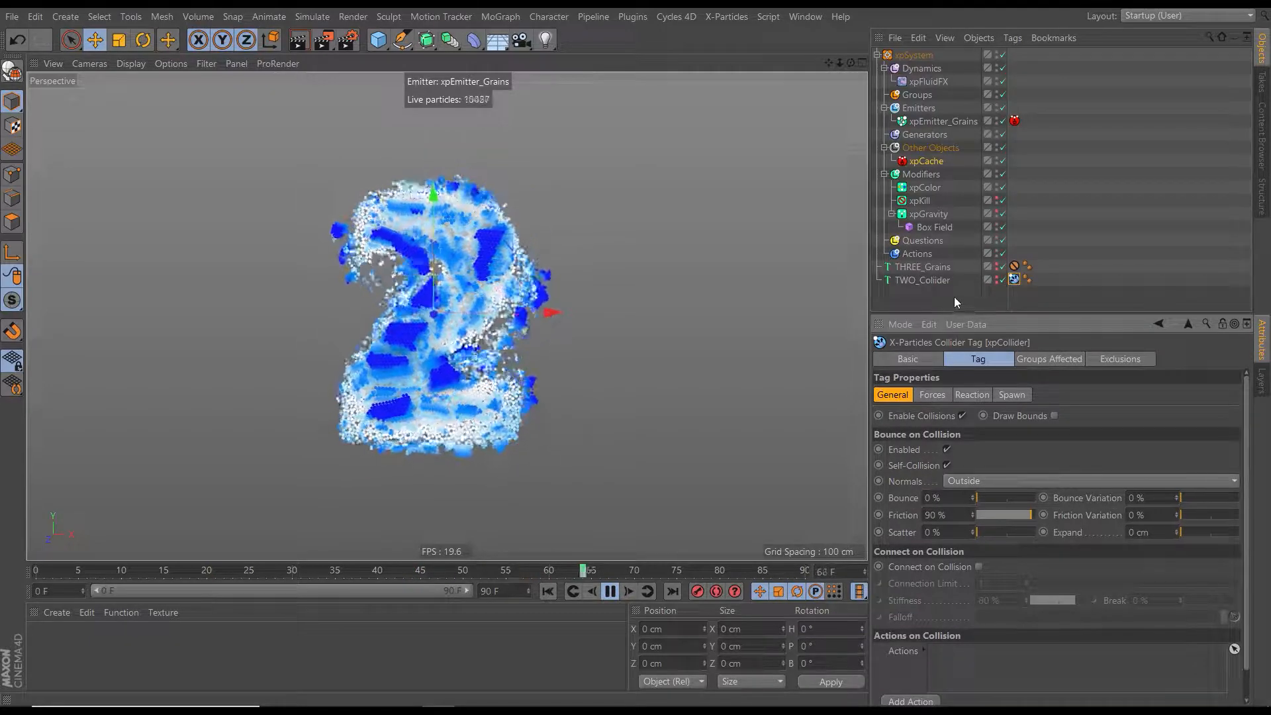
left_click(954, 298)
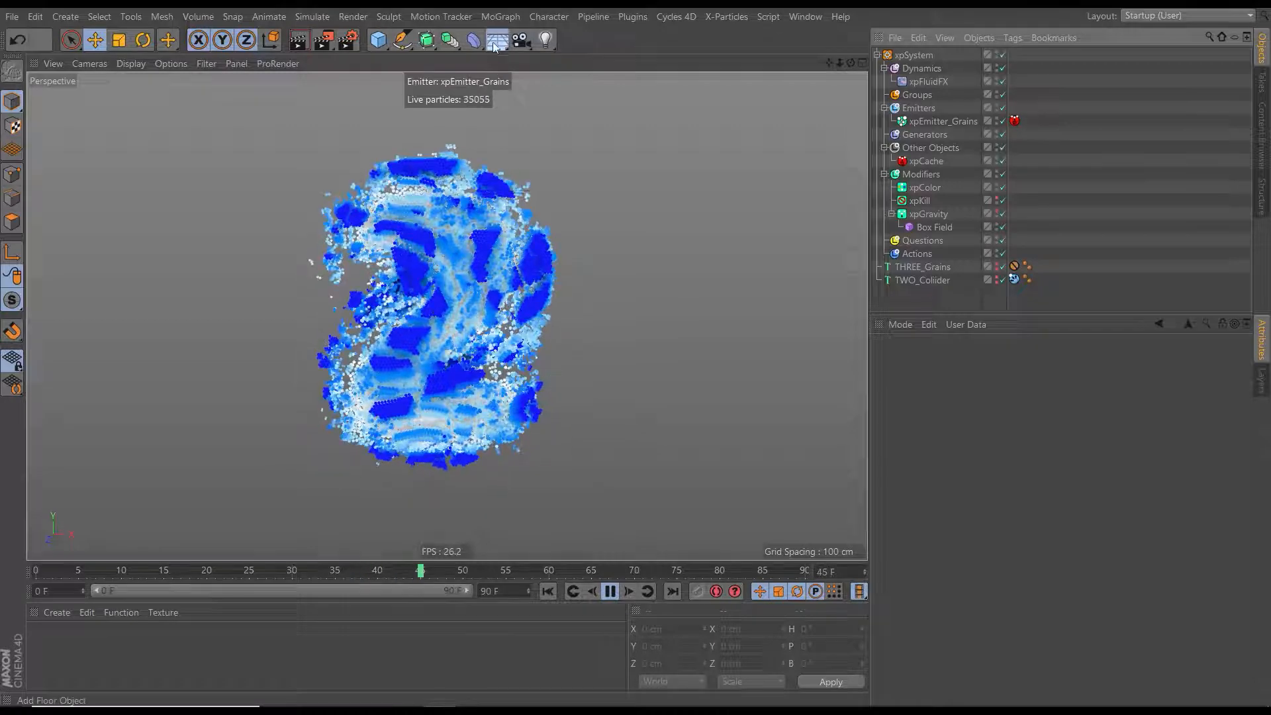
Add a Sky object with Use Color set to On and a black display color, leaving nothing selected
left_click_drag(493, 45, 553, 82)
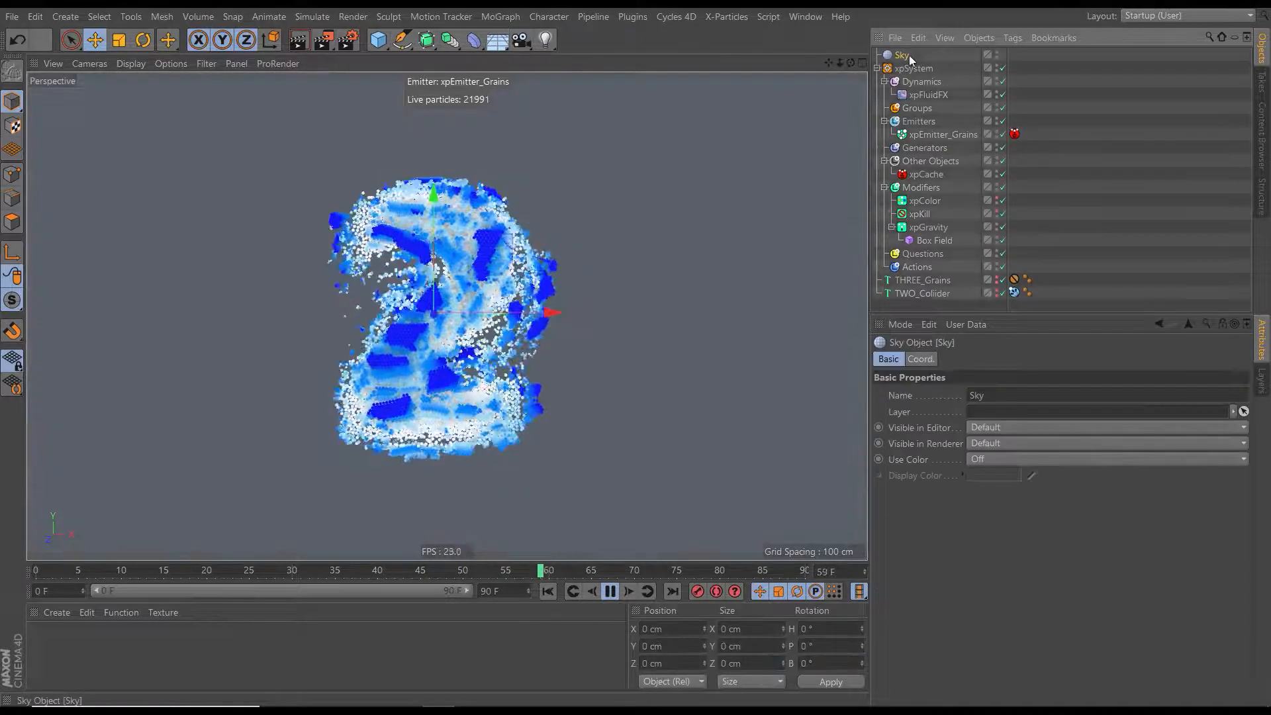
left_click(979, 459)
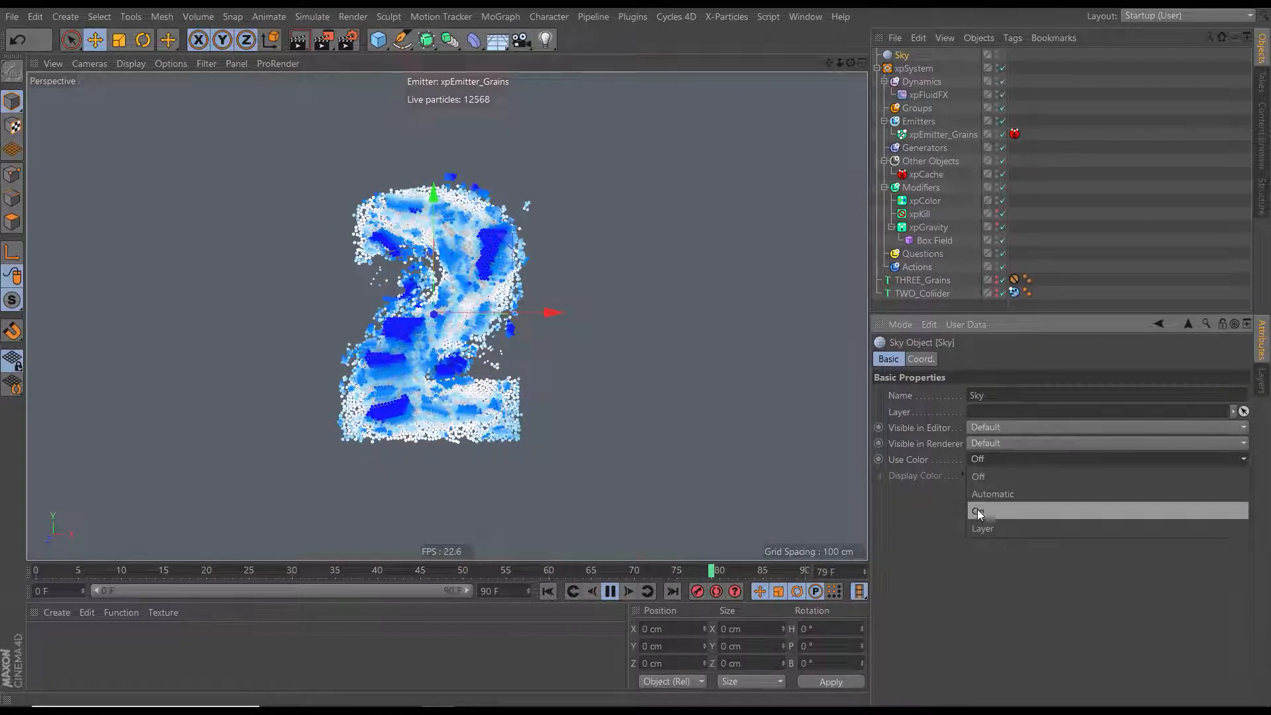
left_click(979, 510)
left_click(982, 476)
left_click_drag(958, 504, 910, 506)
left_click(955, 530)
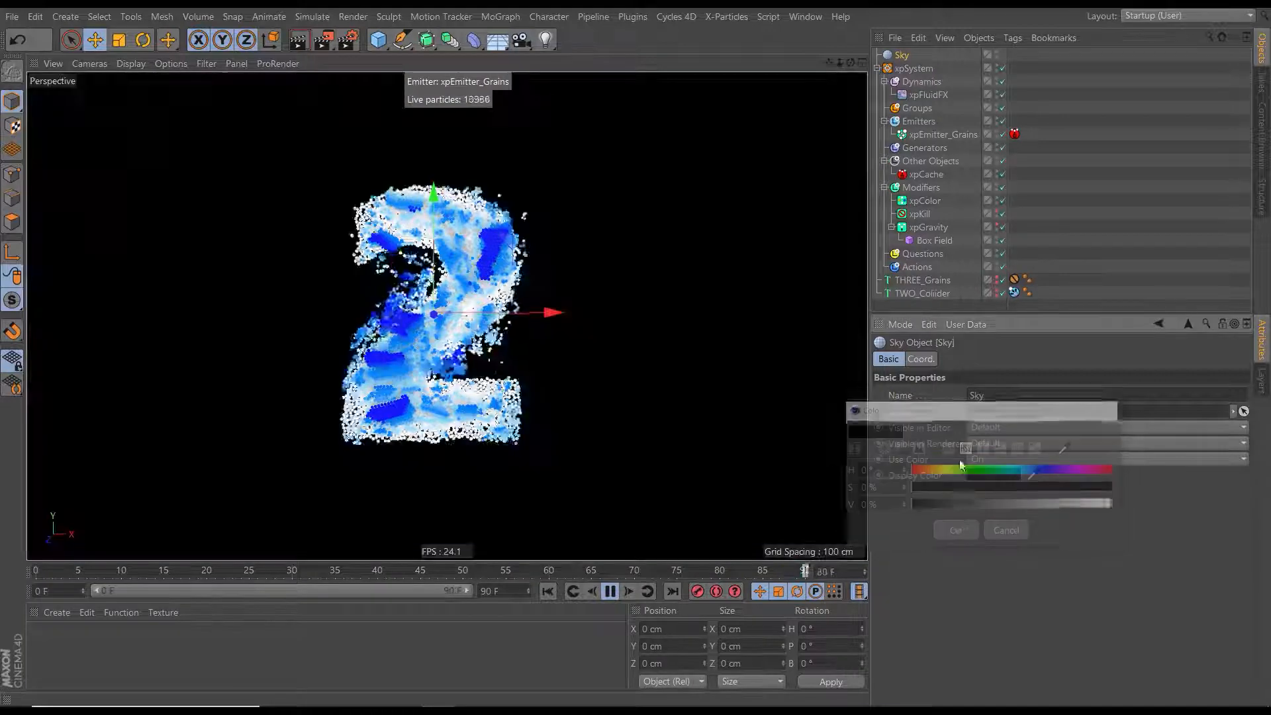
left_click(936, 306)
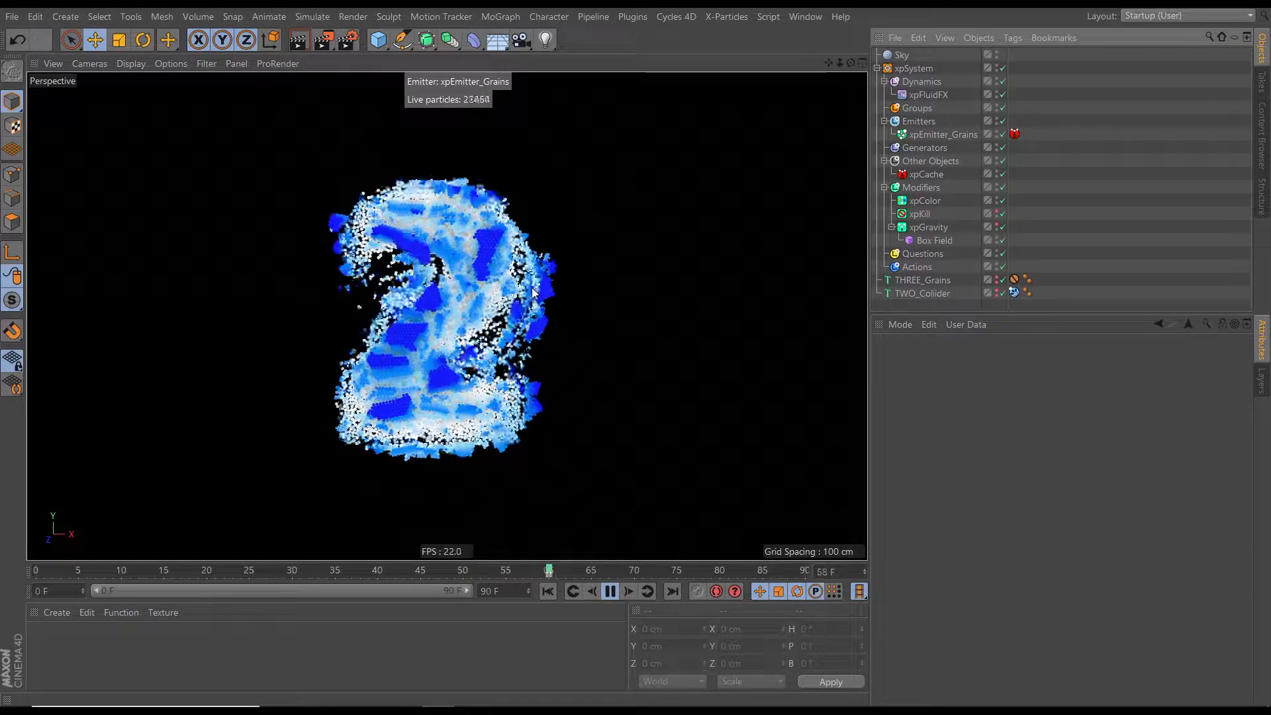
With xpEmitter_Grains selected, pause playback at frame 42 and inspect the cached grains at frames 35 and 30
left_click(932, 135)
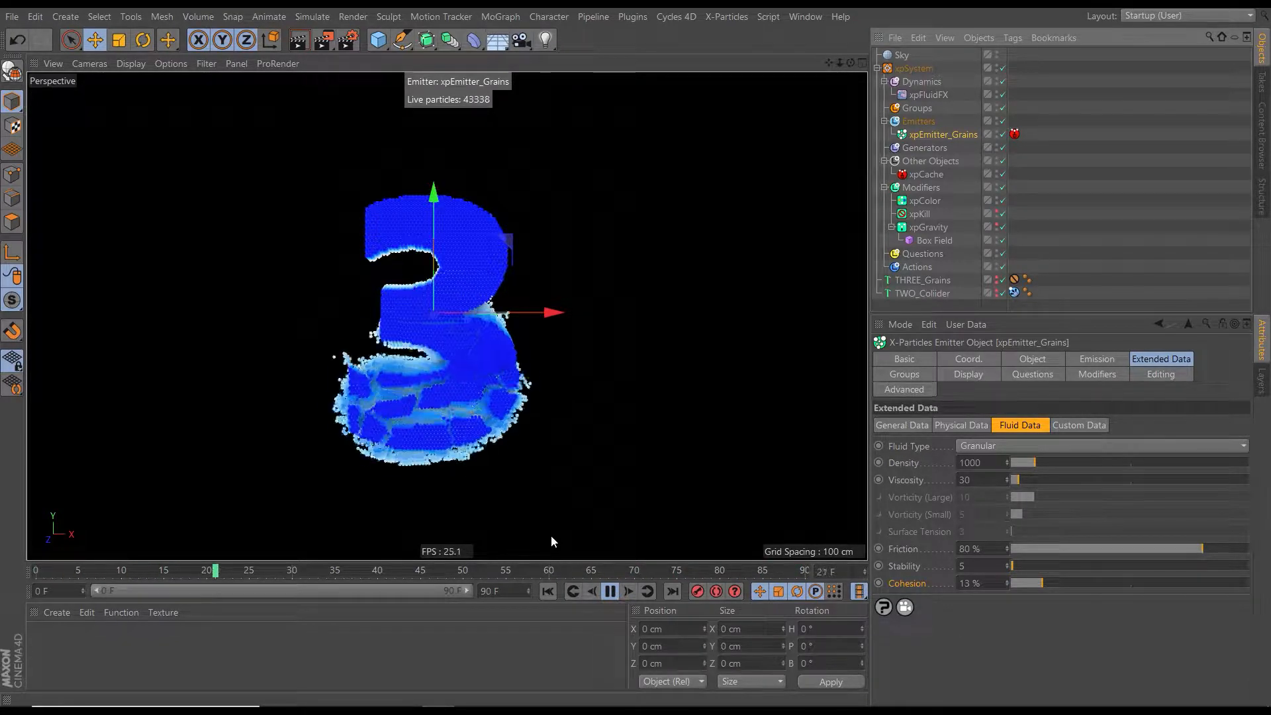
left_click(610, 590)
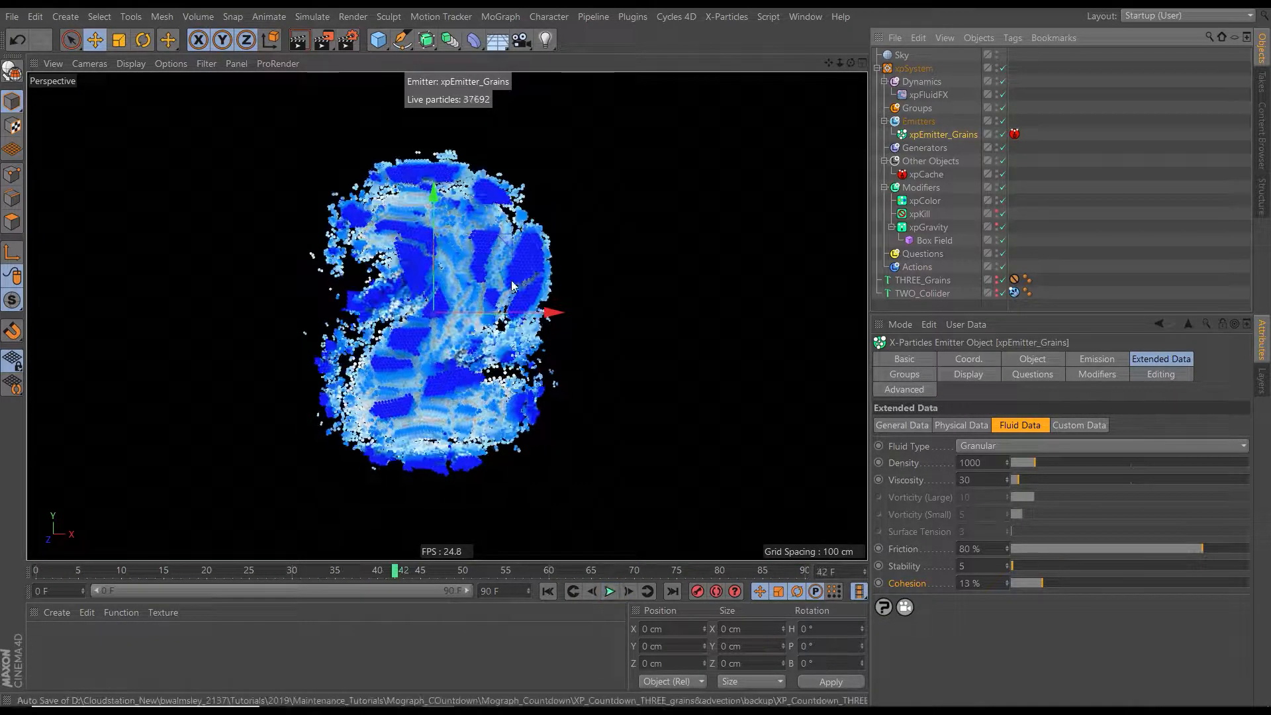
left_click_drag(512, 286, 522, 326, "alt")
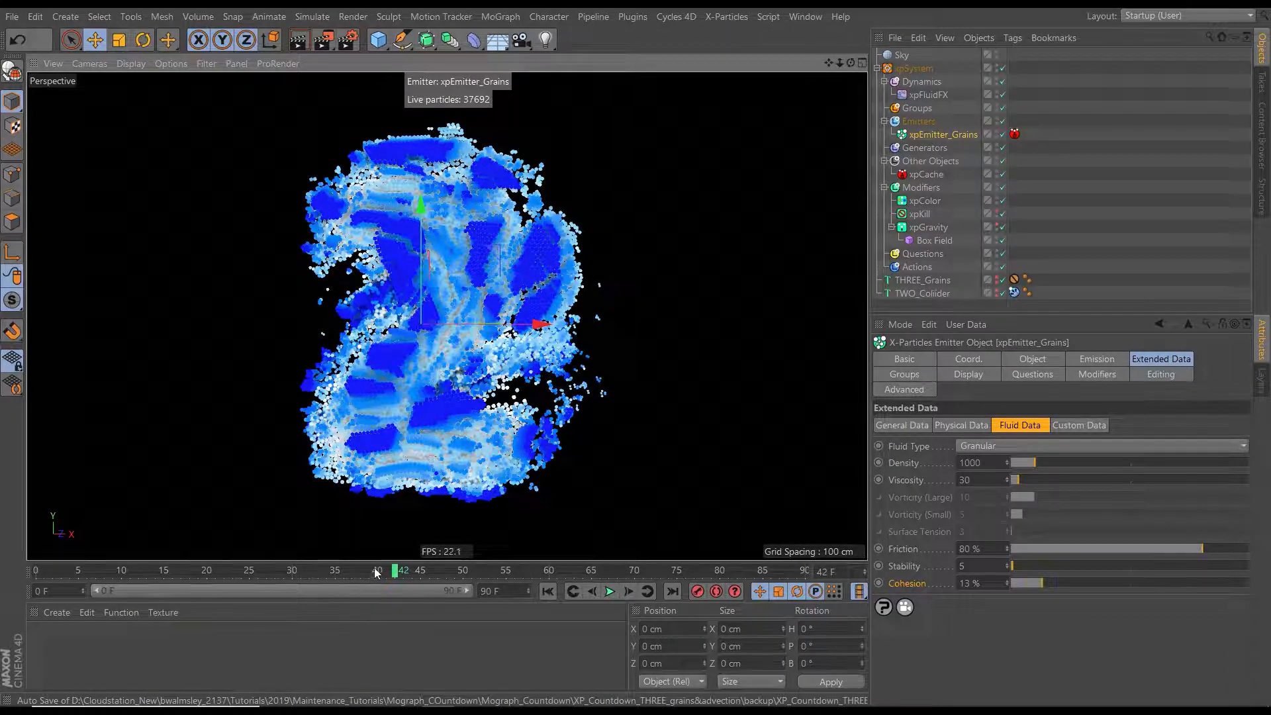
left_click_drag(374, 573, 335, 572)
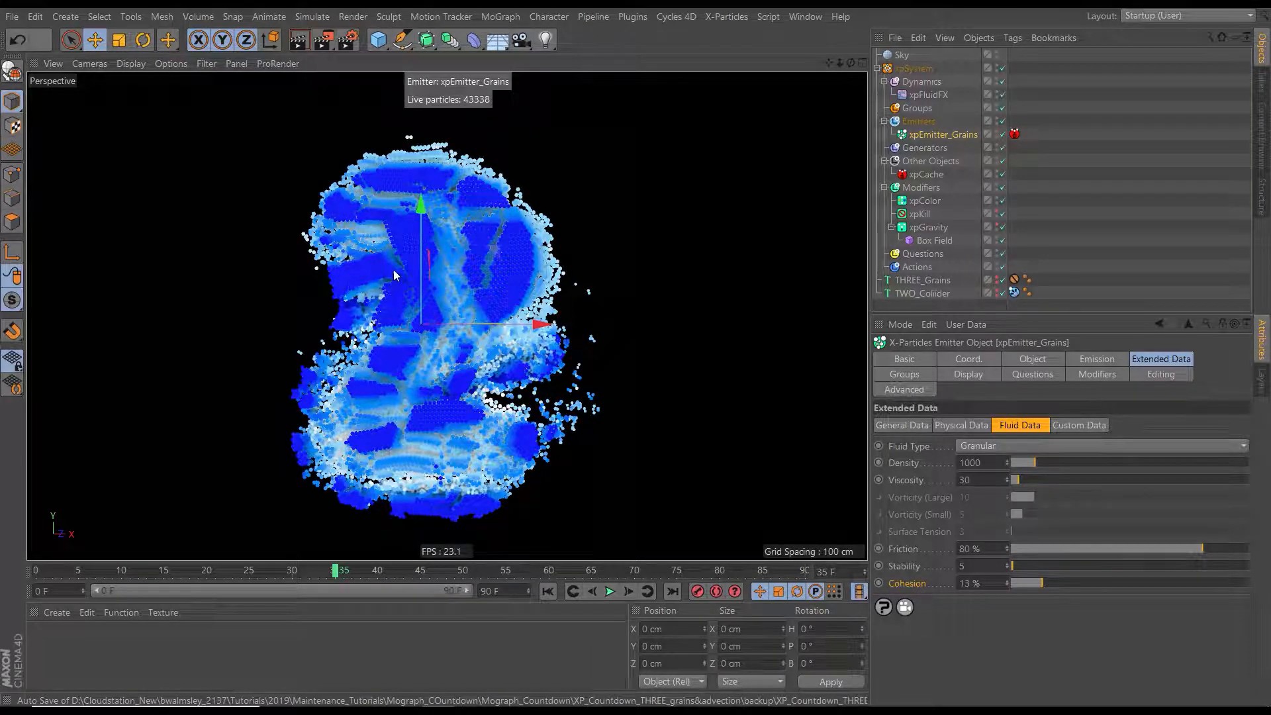
left_click_drag(322, 566, 290, 570)
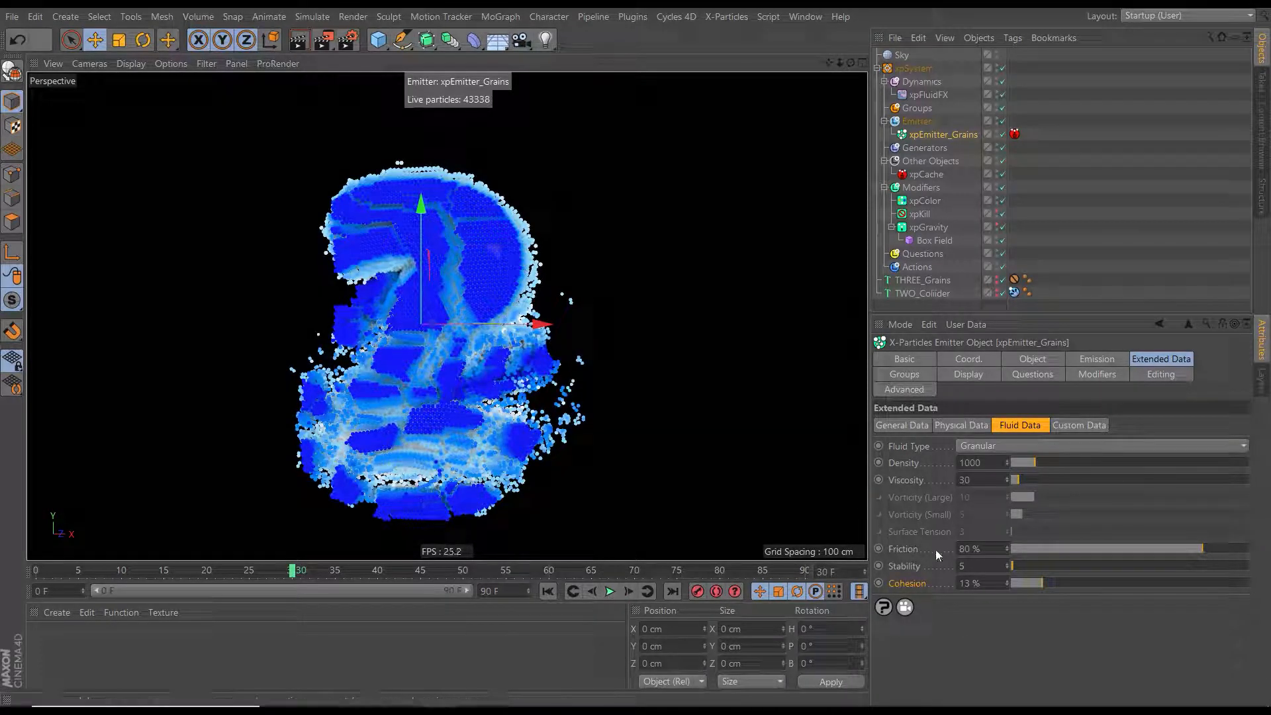
Disable the xpCache object and rewind the simulation to frame 0
left_click(1003, 173)
left_click(554, 593)
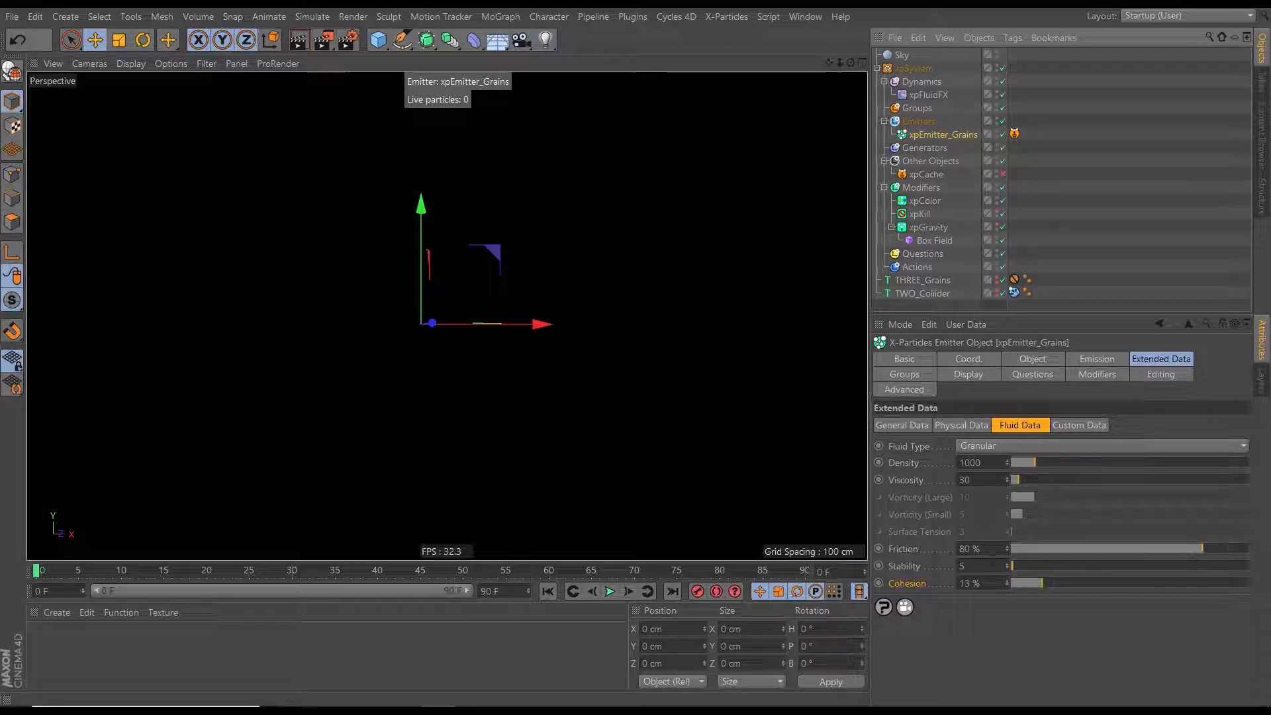
Set the emitter's granular Friction to 60%, simulate to frame 48 and rewind to frame 0
double_click(968, 548)
type("60")
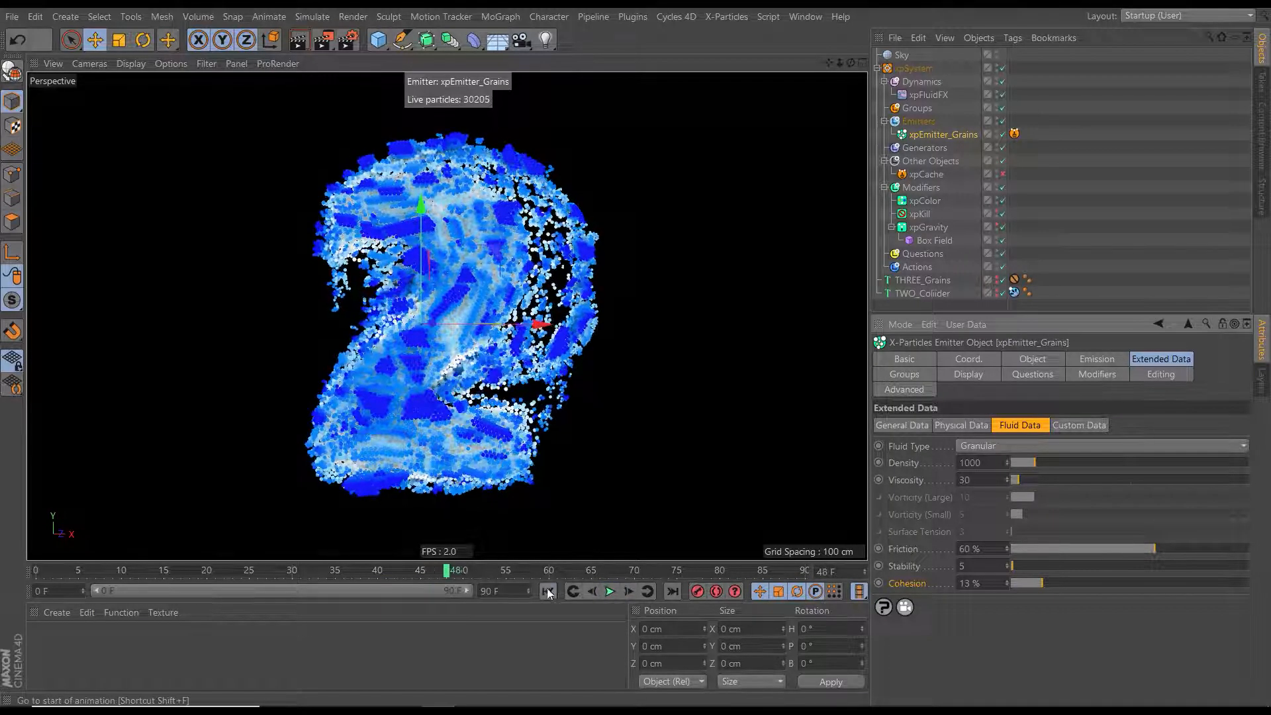
left_click(546, 591)
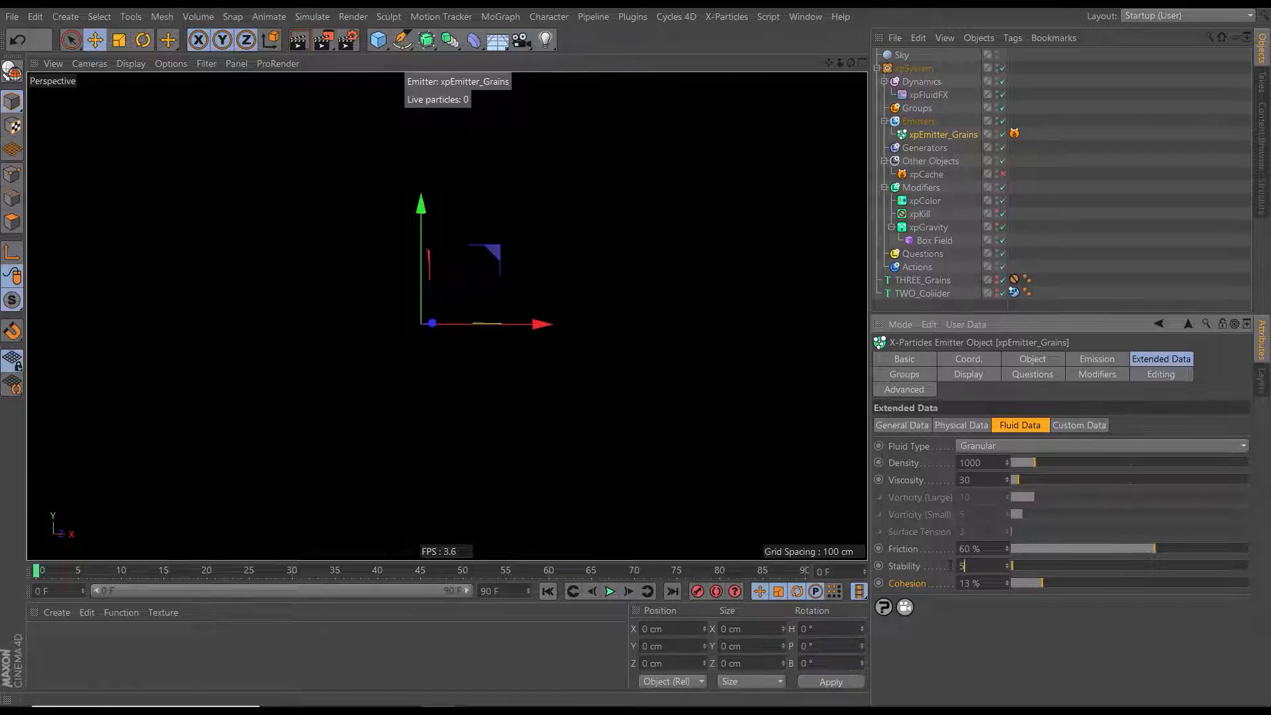
Set the emitter's Stability to 10 and simulate to frame 57, viewing the grains from another angle
type("10")
key("Return")
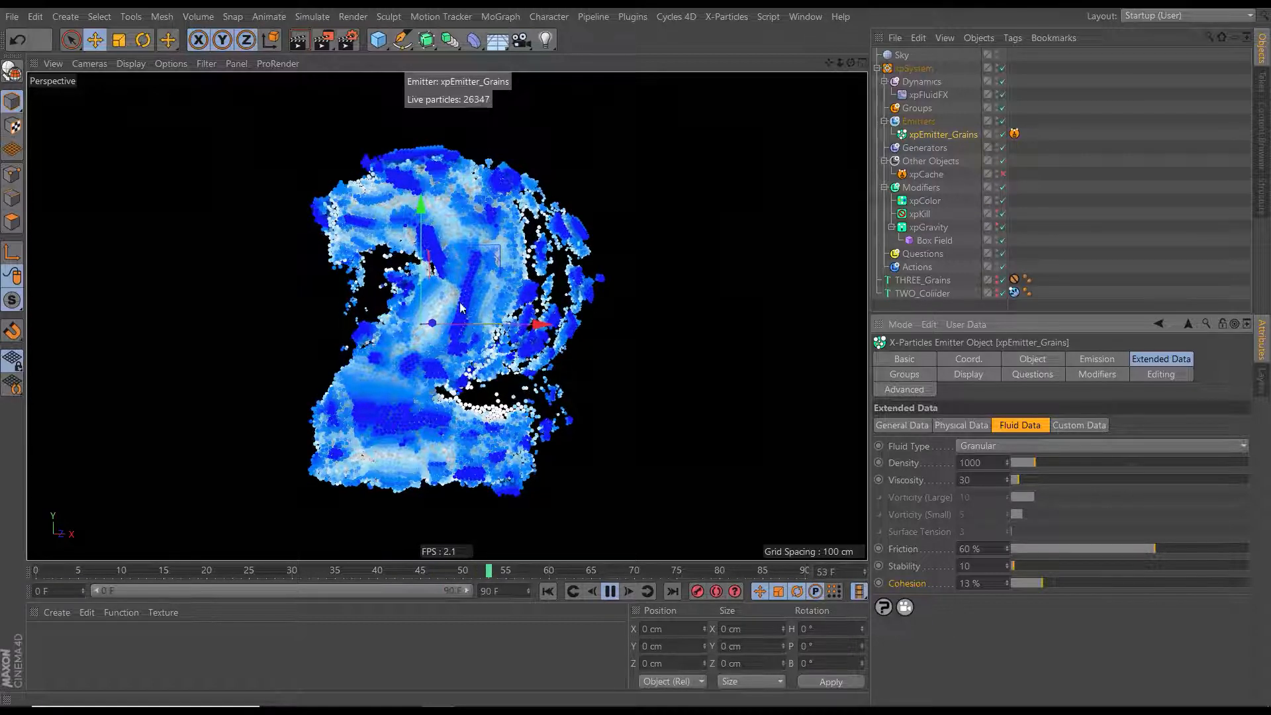
left_click(612, 591)
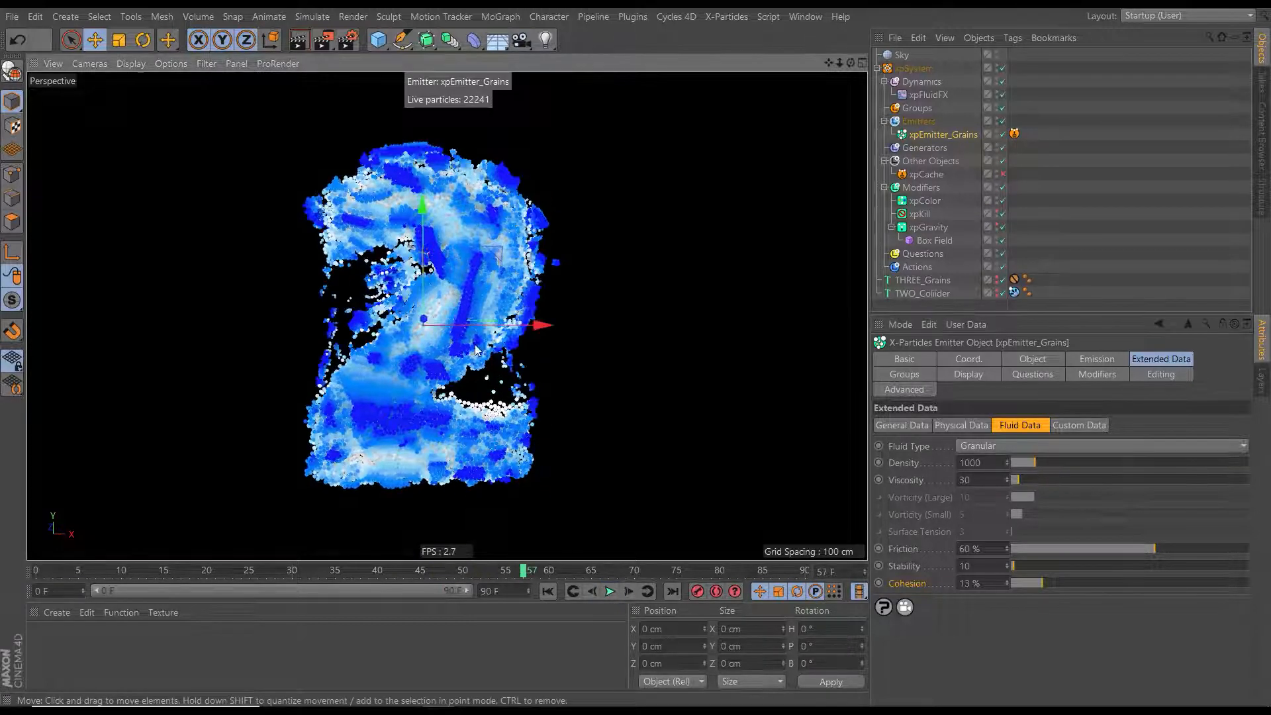
mouse_move(427, 348)
left_mouse_down("alt")
mouse_move(343, 346)
mouse_move(374, 357)
mouse_move(427, 348)
left_mouse_up("alt")
Set the emitter's Cohesion to 50%, simulate from the start to frame 71 and rewind to frame 0
left_click(968, 584)
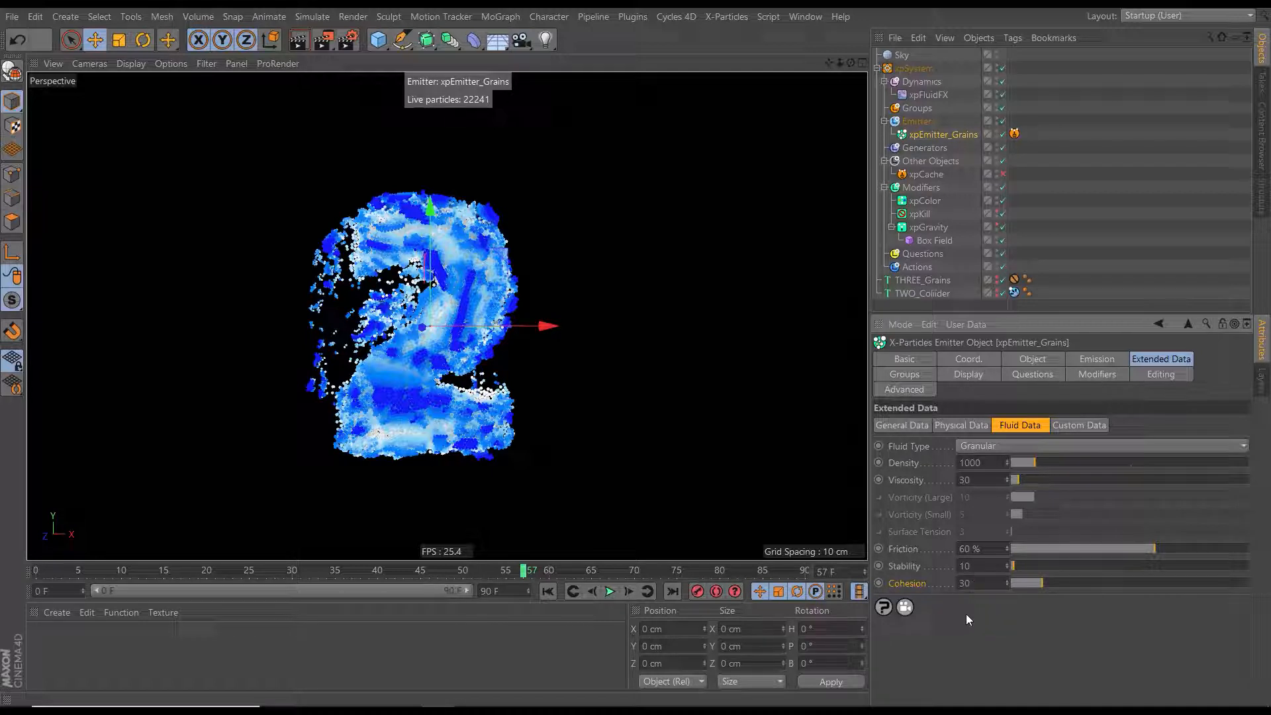
left_click(976, 584)
key("Return")
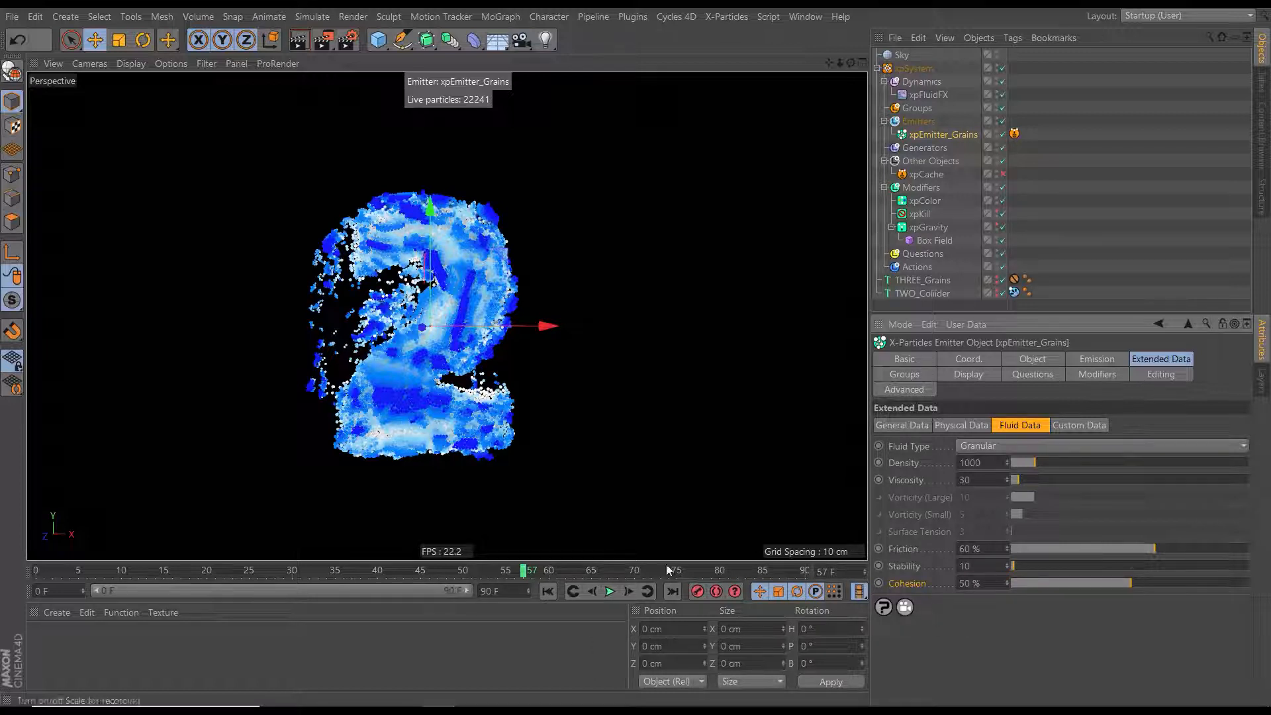
left_click(548, 591)
left_click(609, 591)
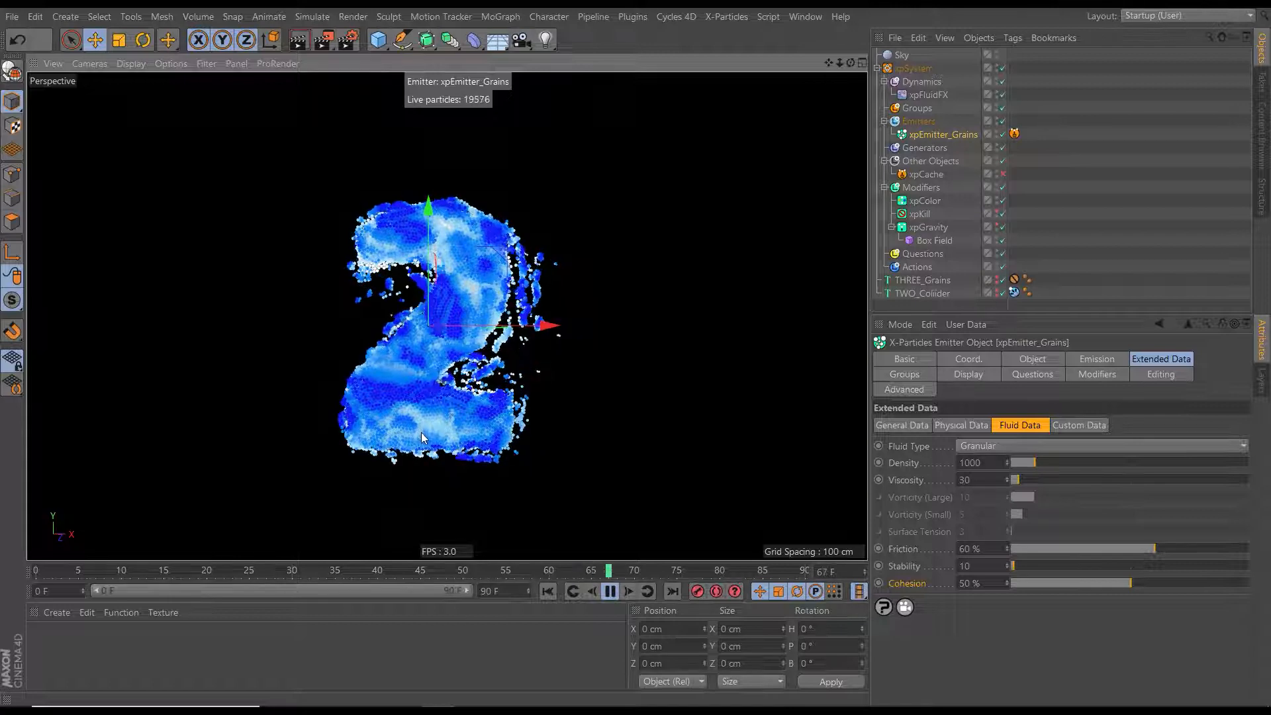
left_click(611, 596)
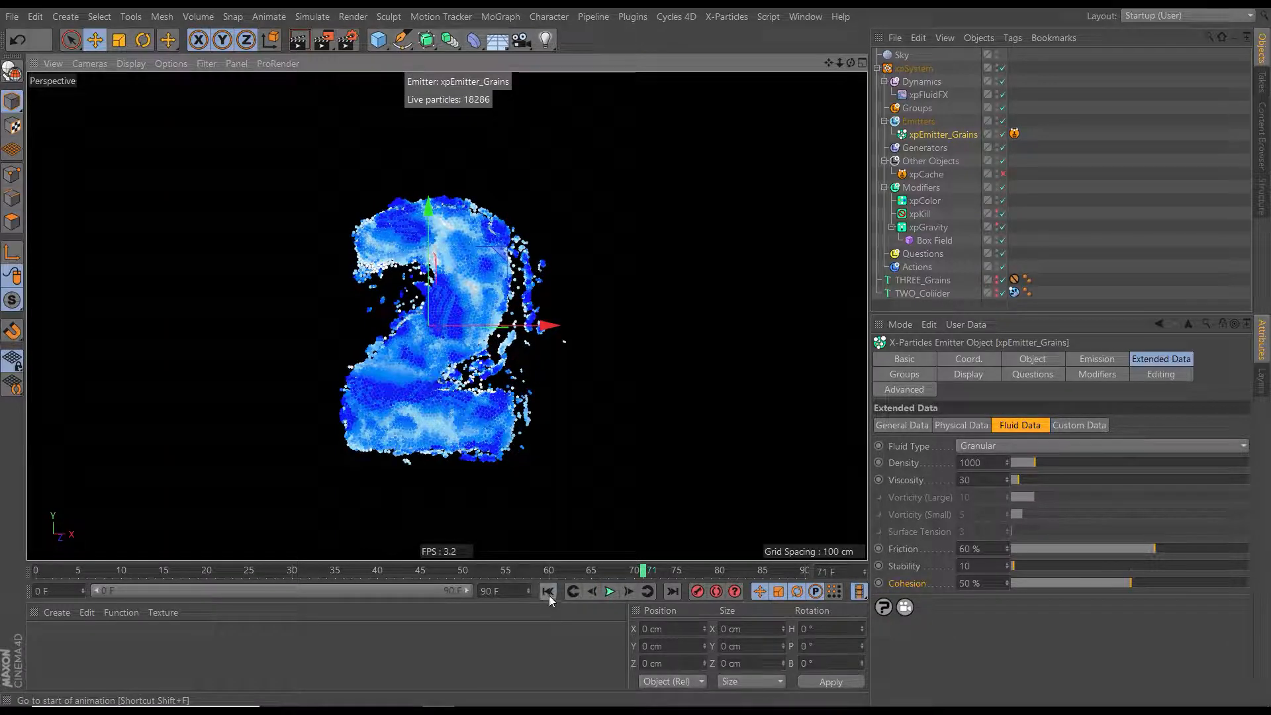
left_click(549, 591)
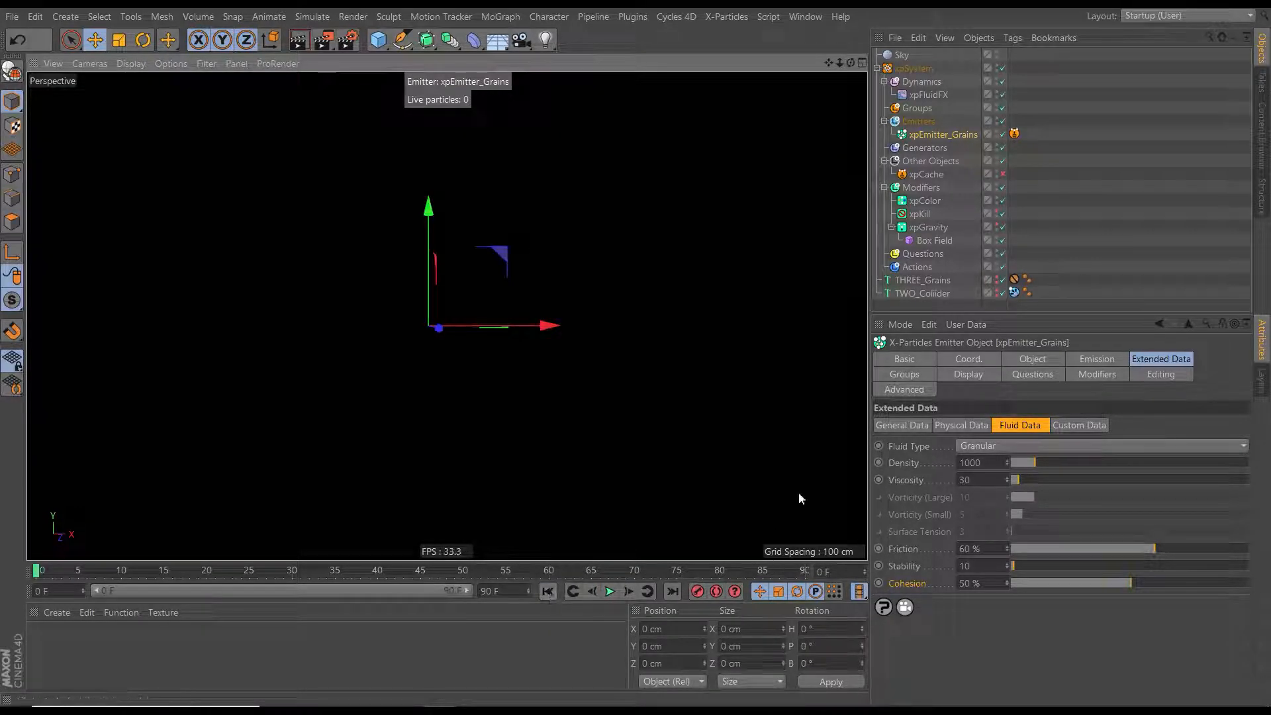
Re-enable the xpCache object and rebuild its cache, overwriting the existing one
left_click(997, 175)
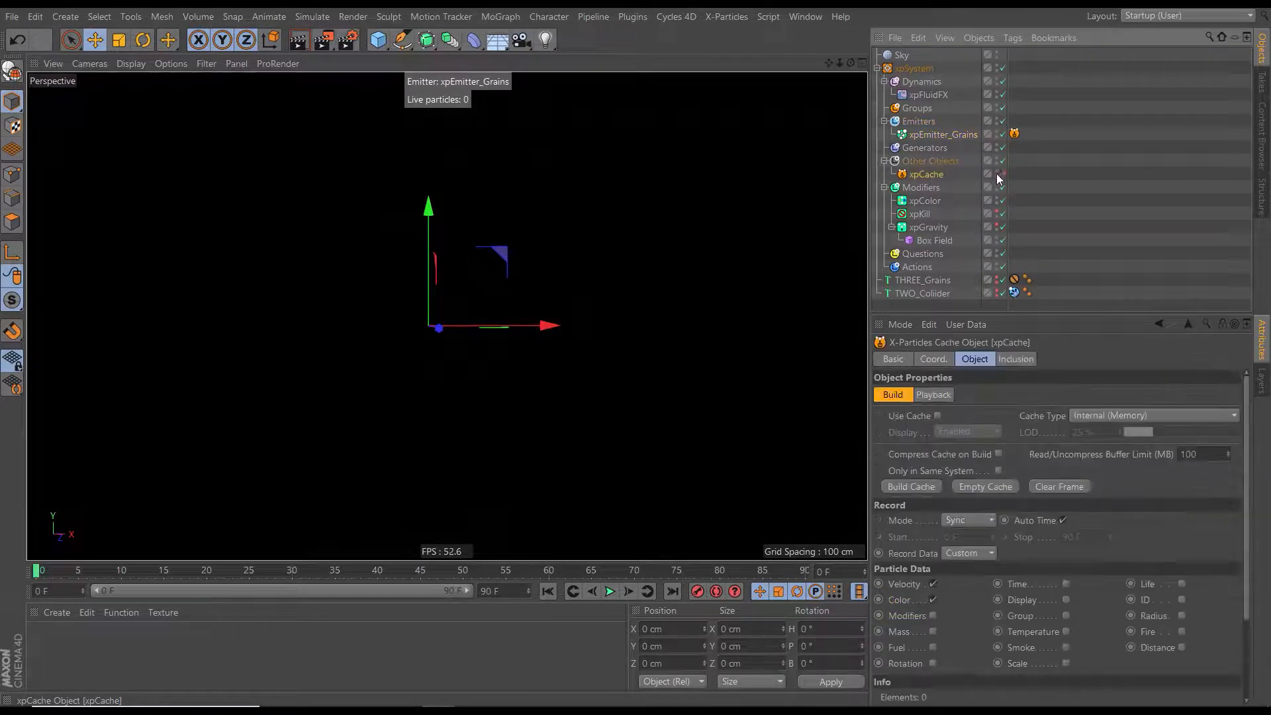
left_click(909, 487)
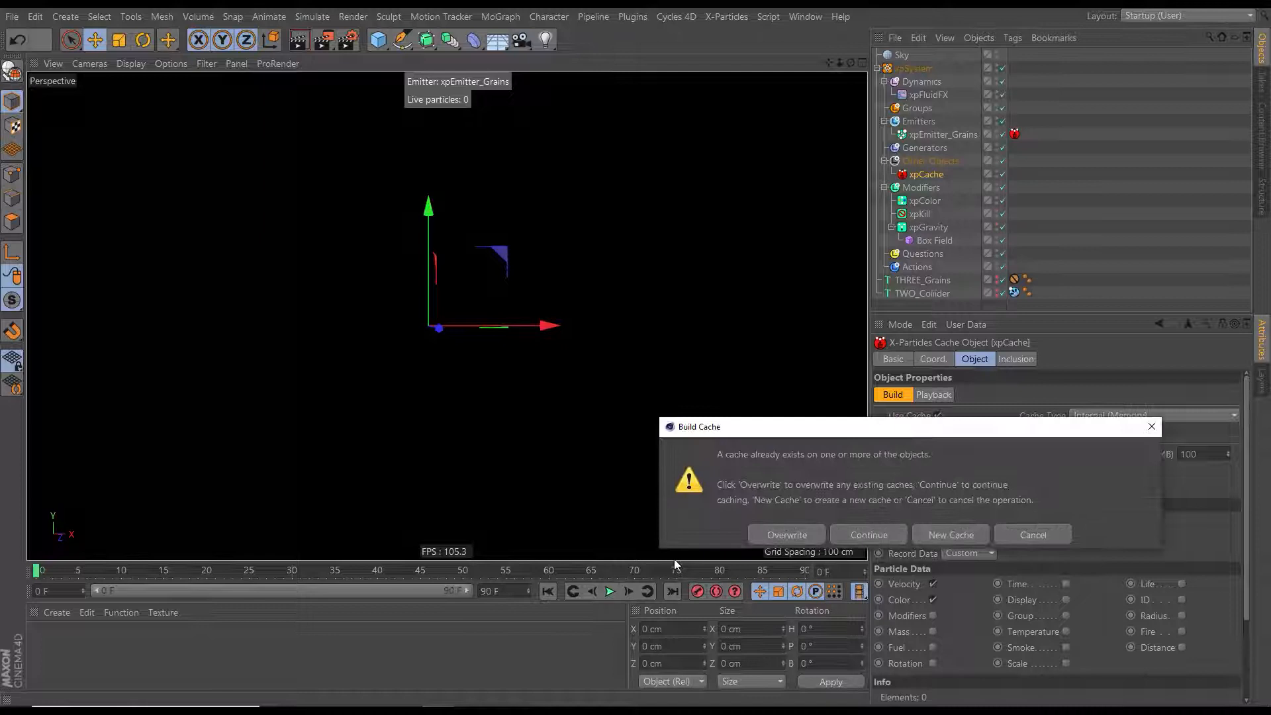
left_click(774, 532)
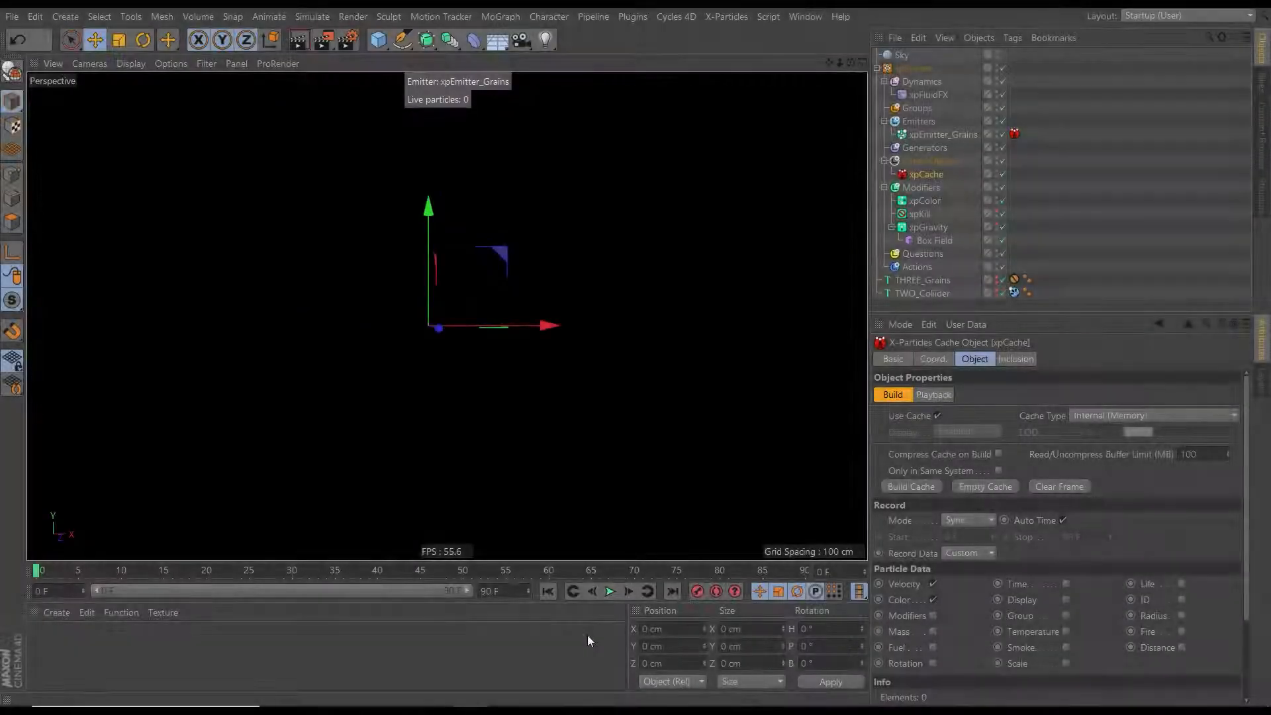
Replay the cached simulation several times from frame 0 to examine how the 3 turns into the 2
left_click(610, 591)
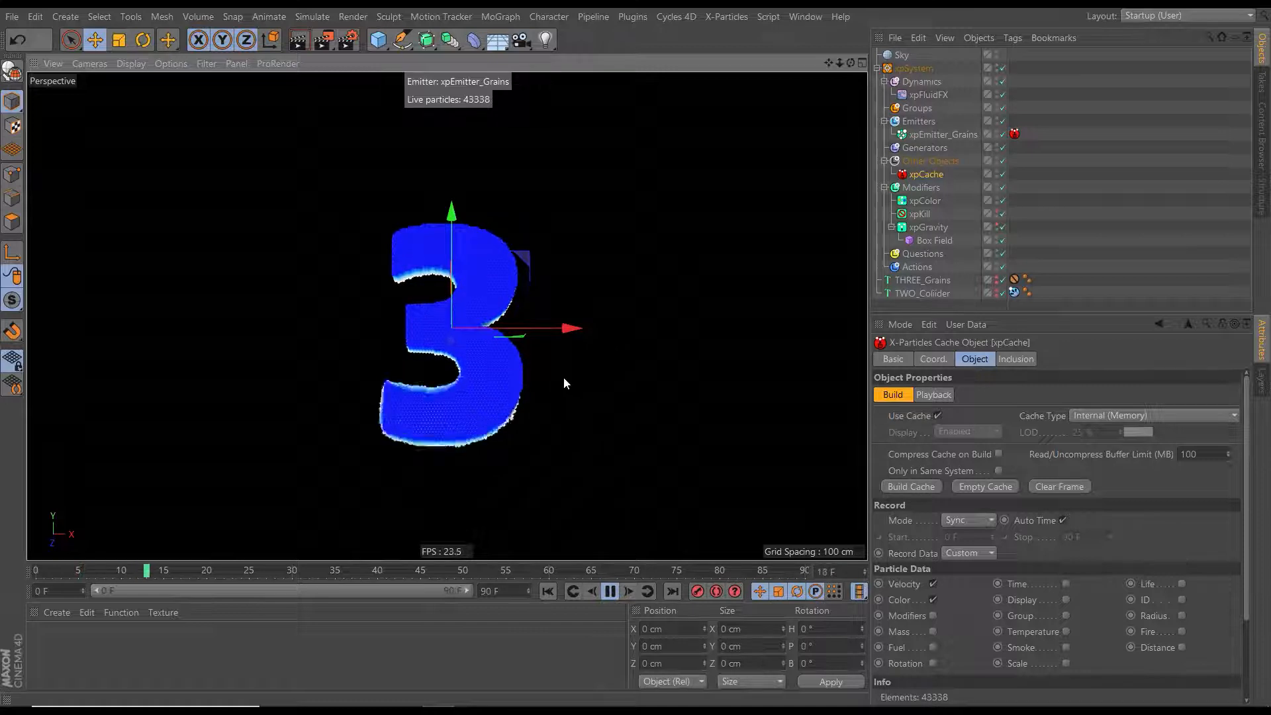
left_click(547, 591)
left_click(609, 591)
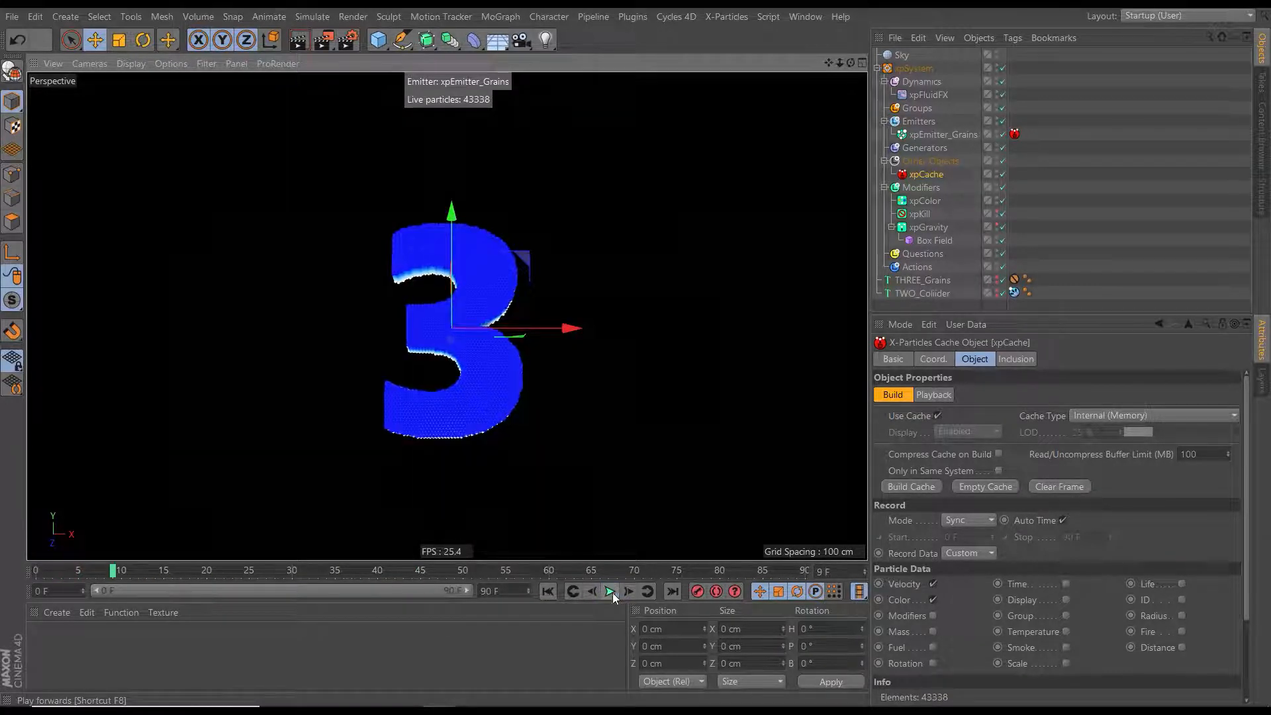
left_click(548, 591)
left_click(609, 591)
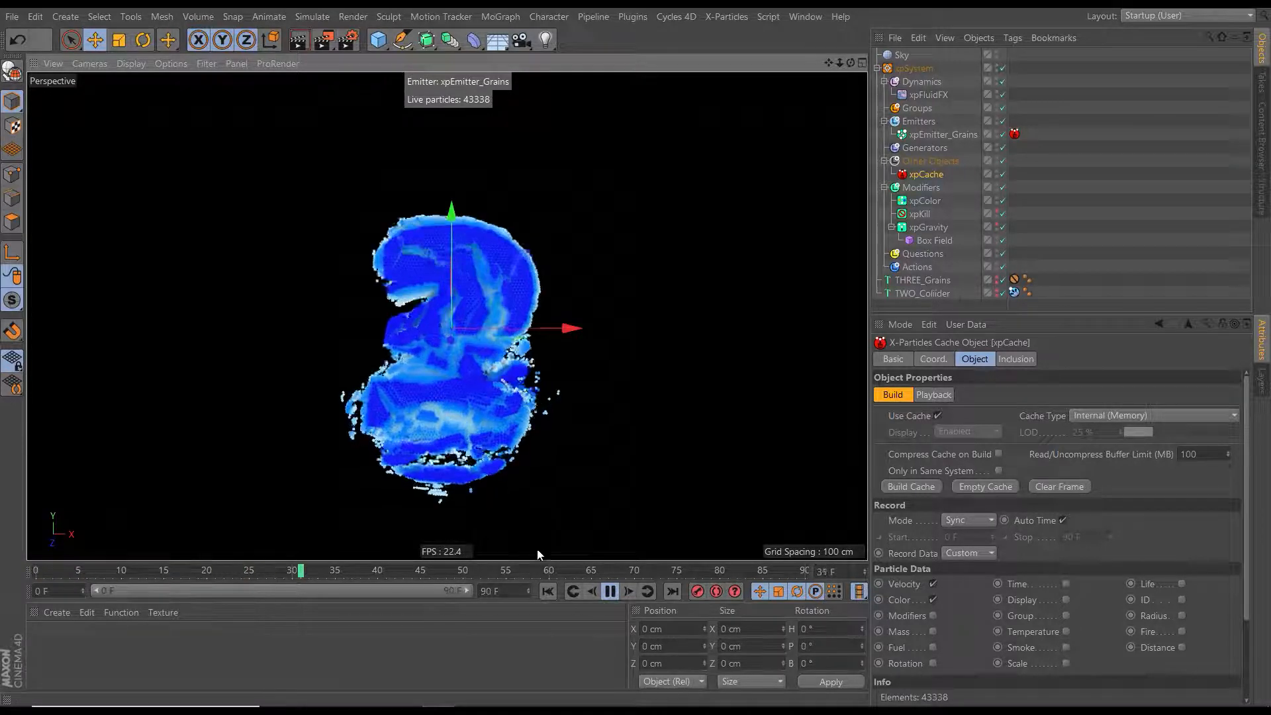
left_click(548, 590)
left_click(610, 592)
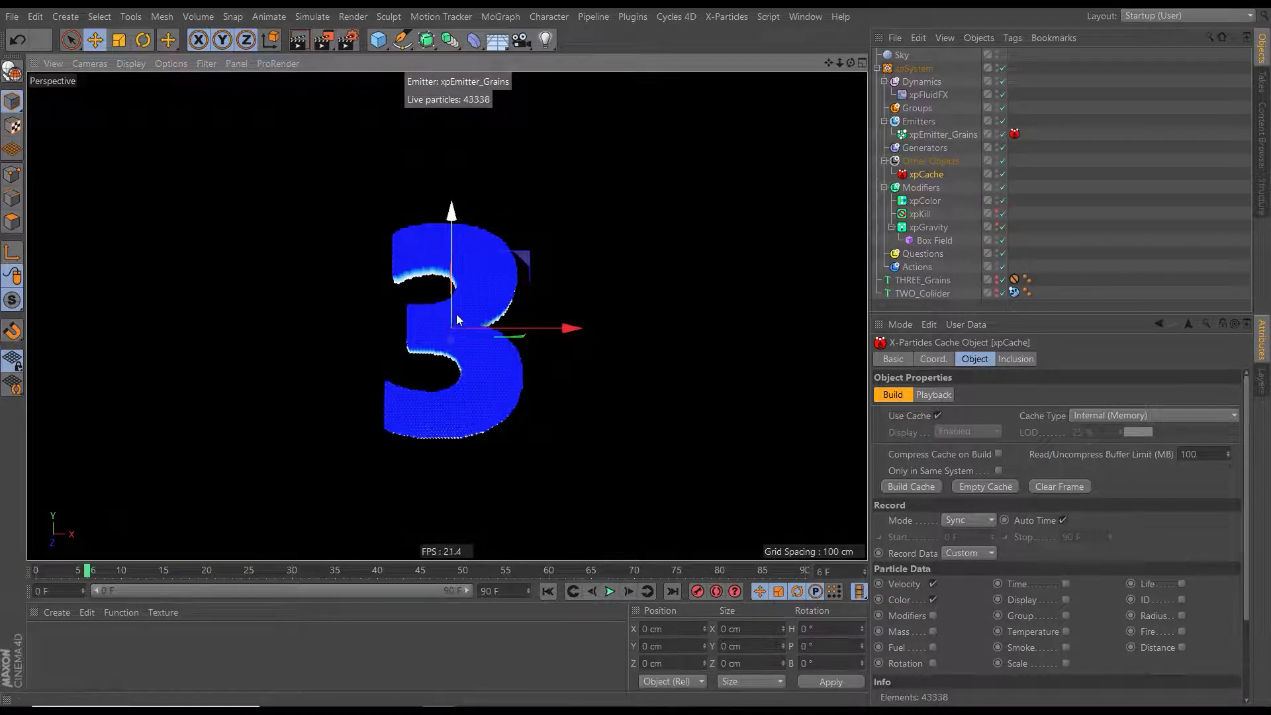
left_click(605, 593)
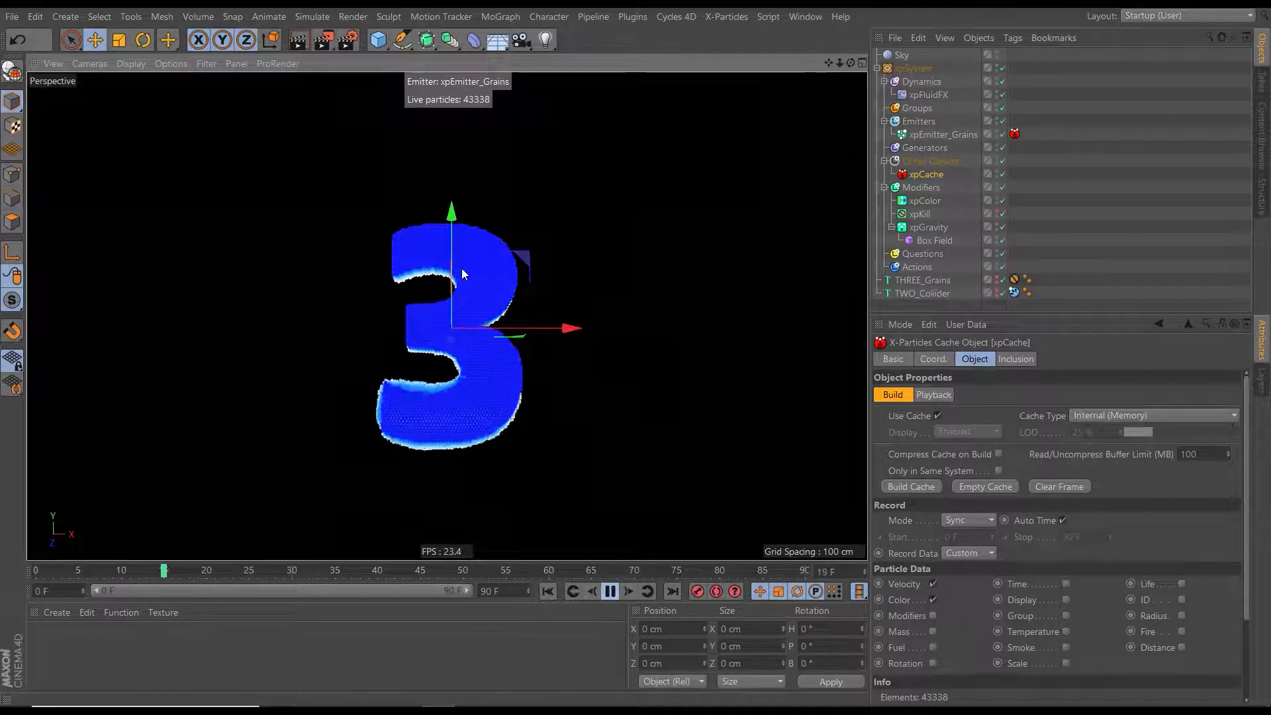
left_click(547, 591)
left_click(609, 591)
left_click(609, 590)
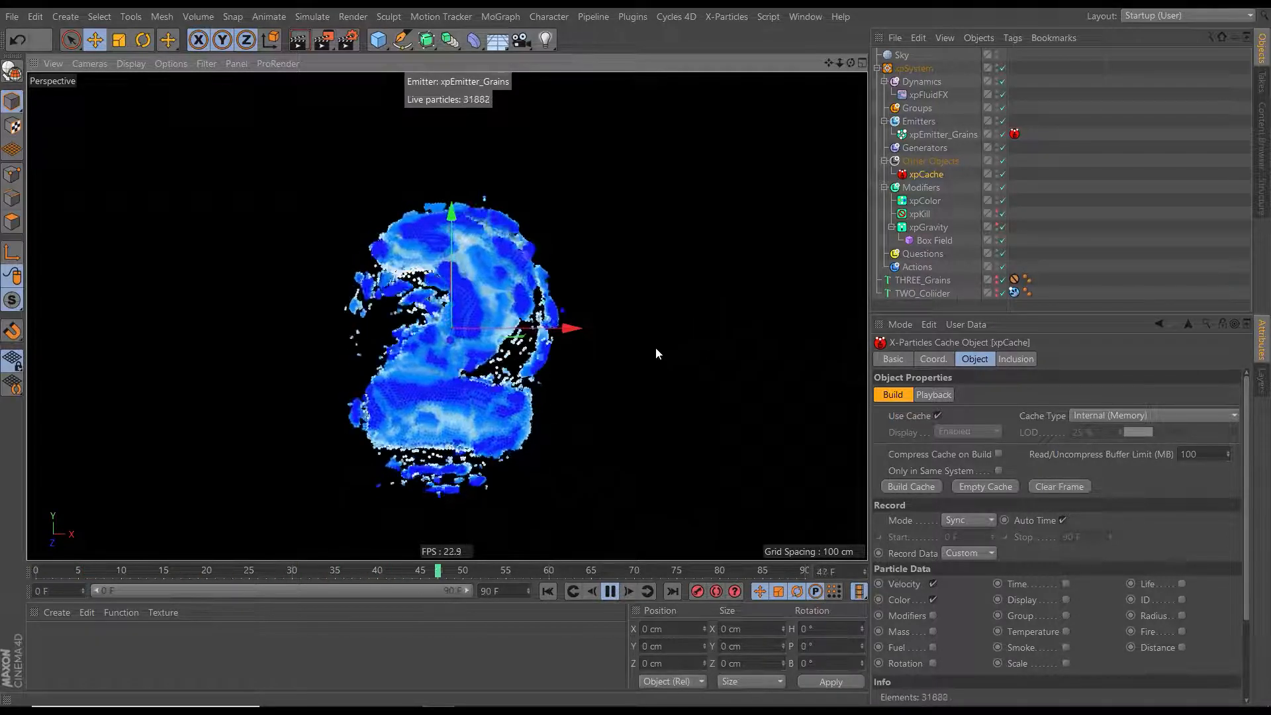
With xpEmitter_Grains selected, stop playback, scrub through the cached frames and inspect the grains at frame 70 from another angle
left_click(966, 134)
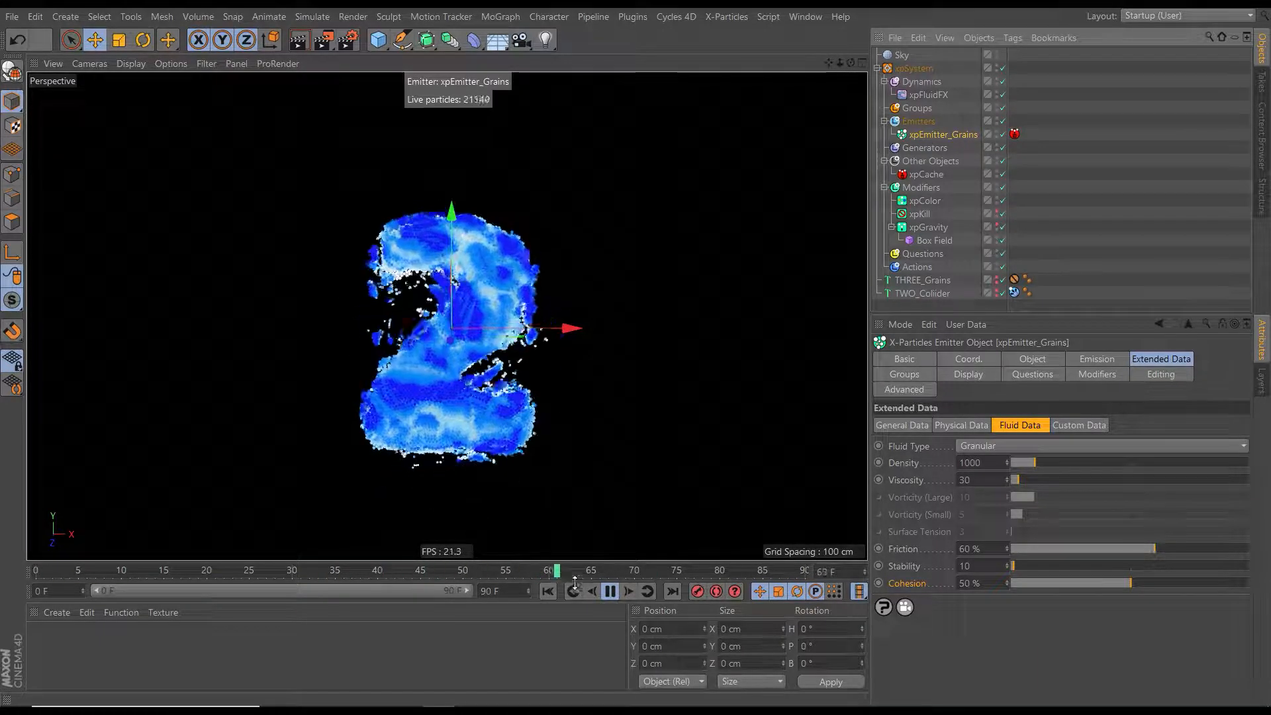
left_click(618, 593)
left_click(80, 573)
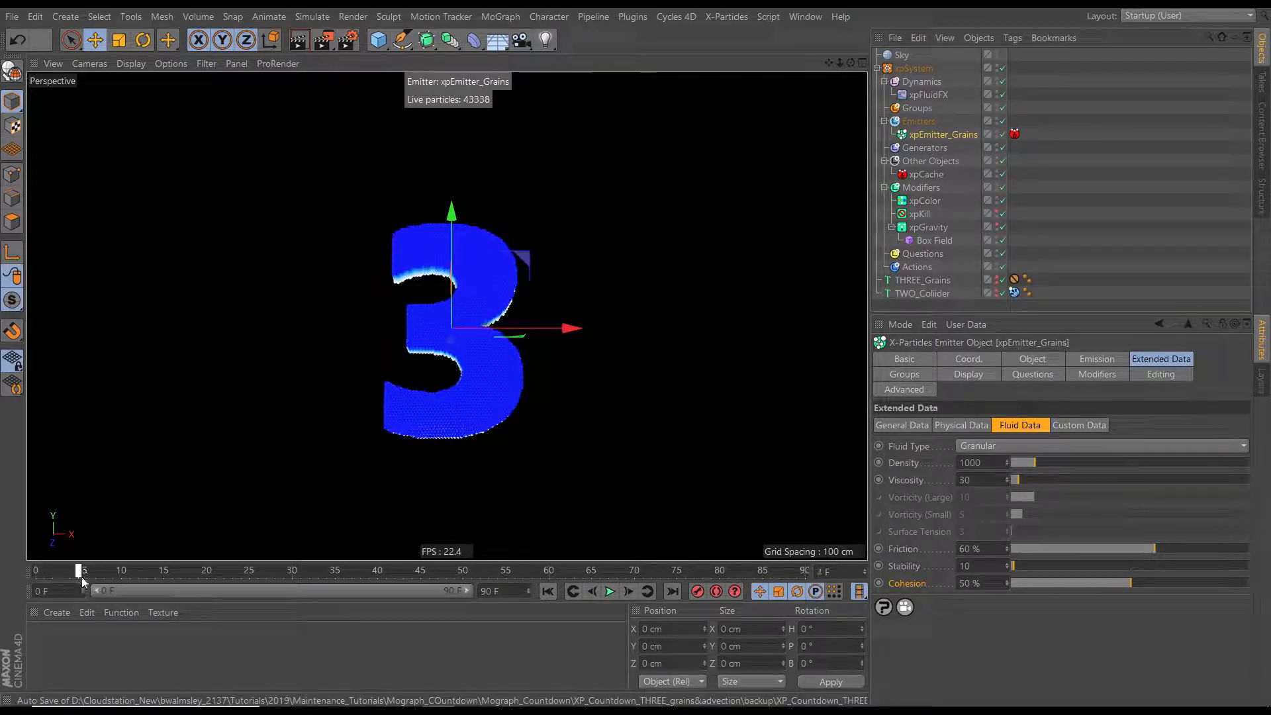
left_click_drag(82, 580, 129, 588)
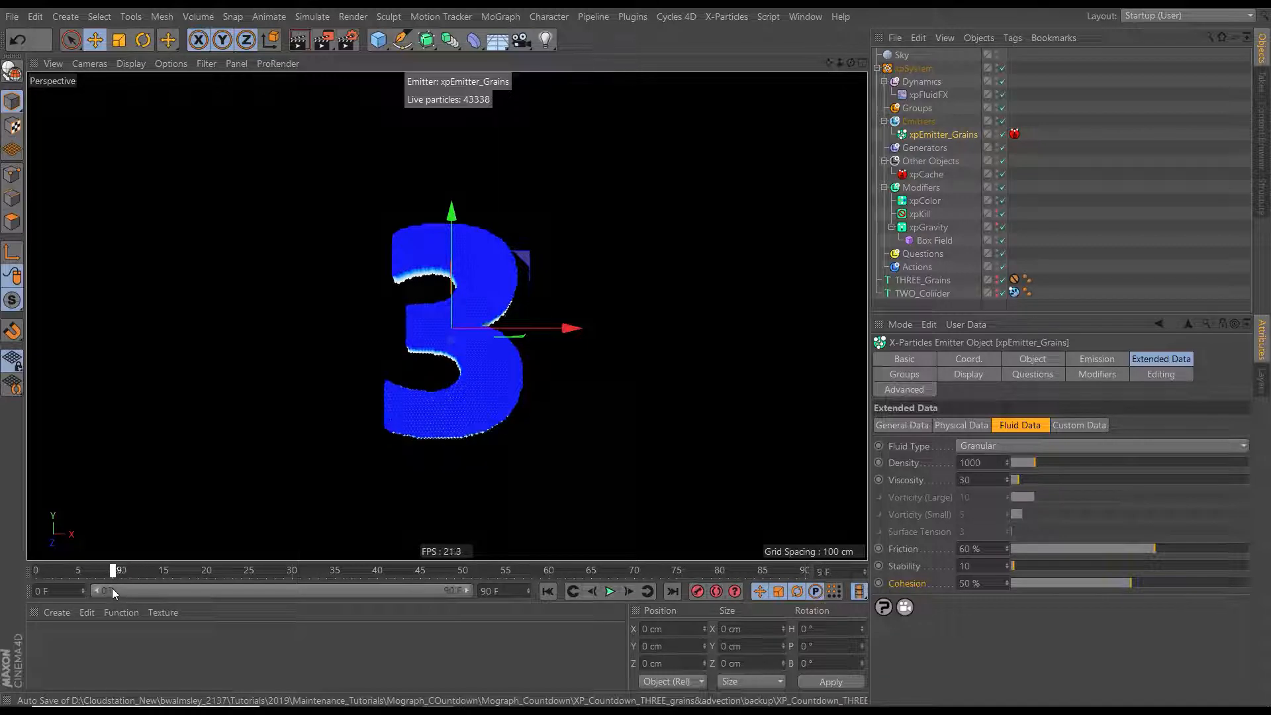
left_click(115, 576)
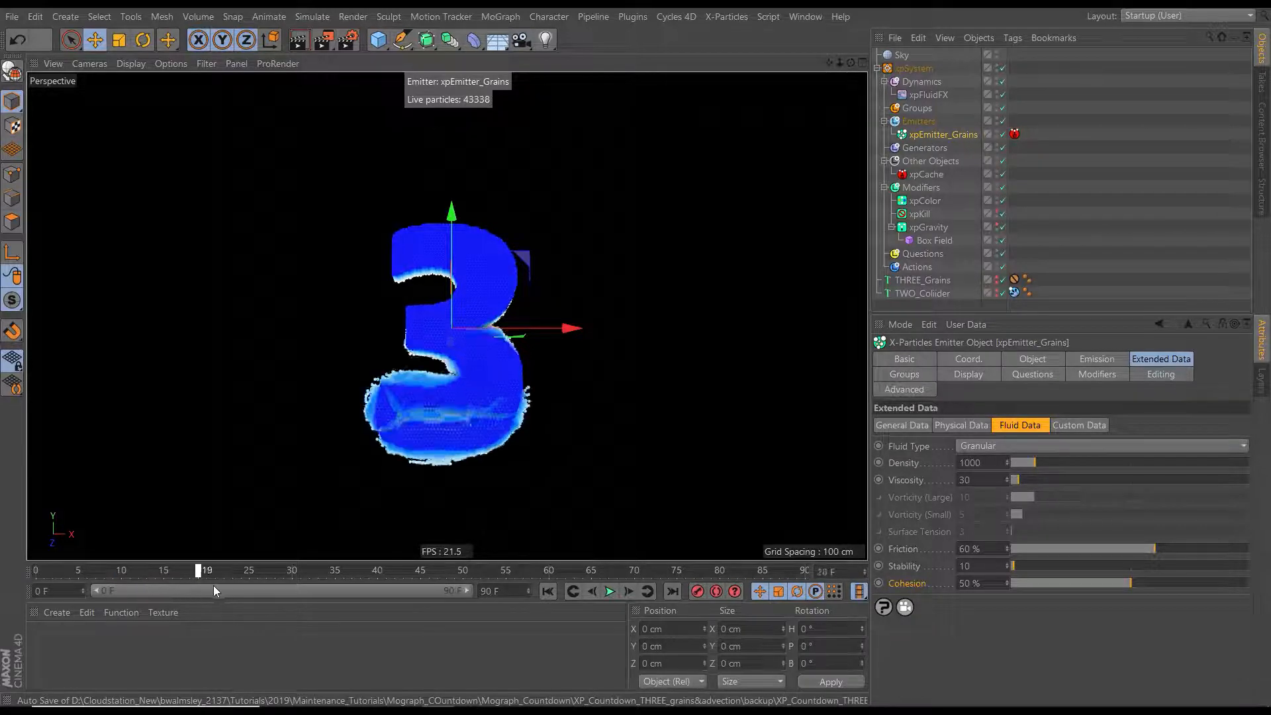
left_click_drag(450, 610, 629, 591)
left_click(629, 591)
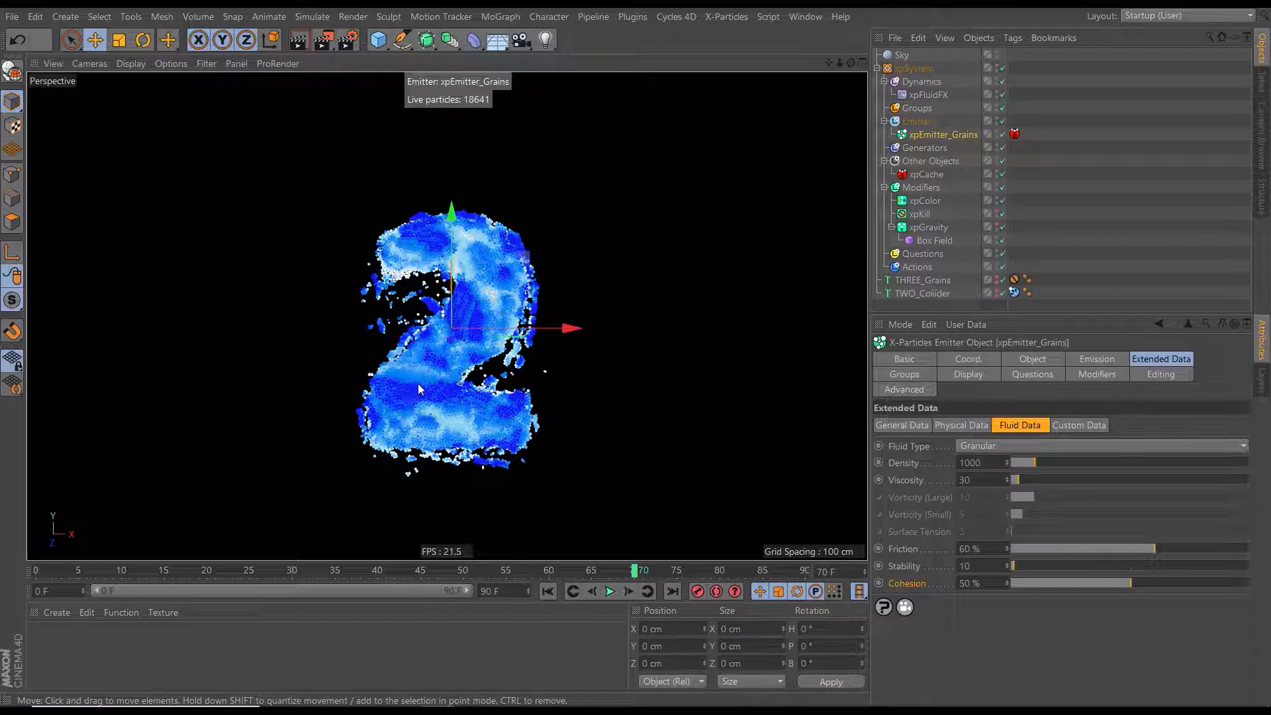
left_click_drag(422, 370, 510, 391, "alt")
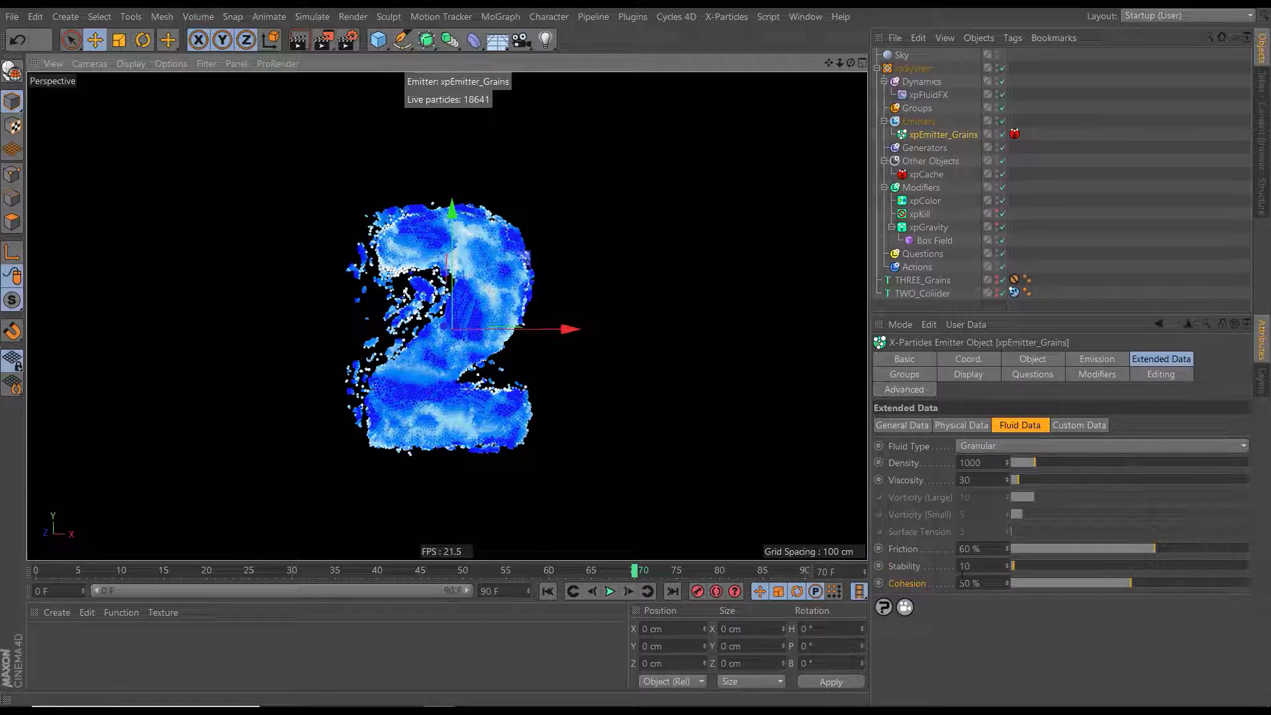
Disable the xpCache object and set the emitter's Cohesion to 30%
left_click(1003, 173)
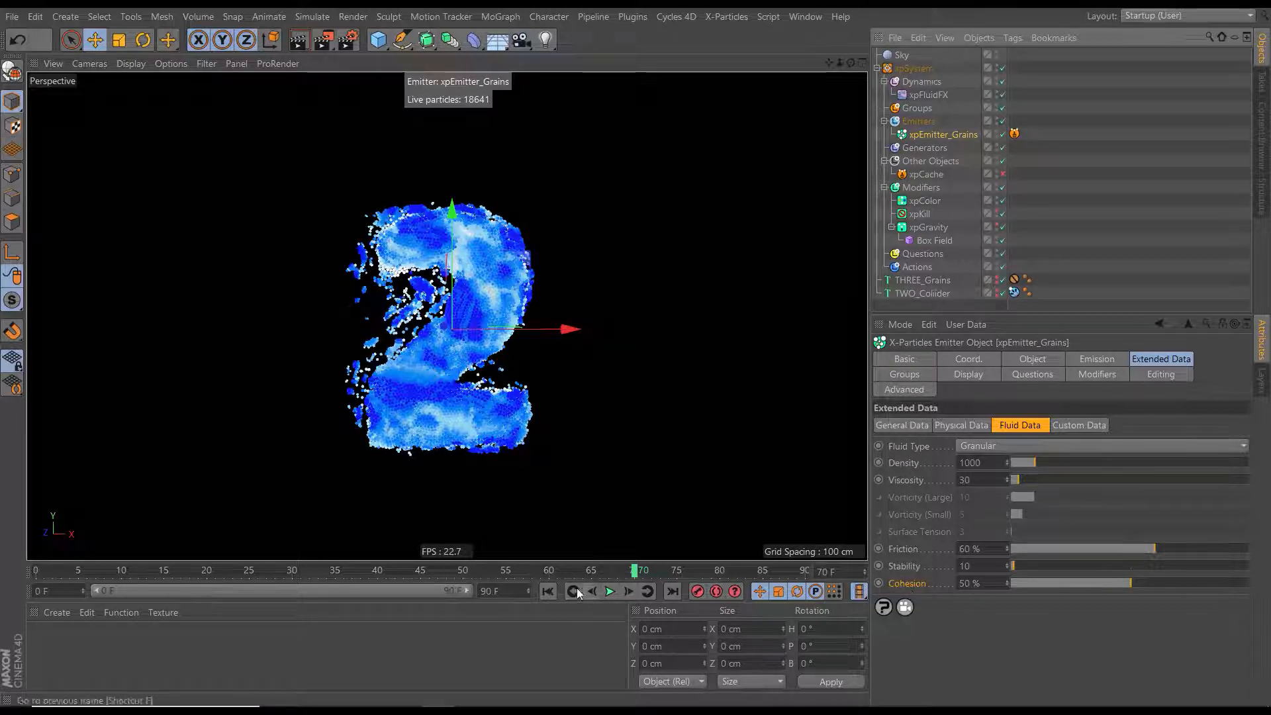
left_click(970, 583)
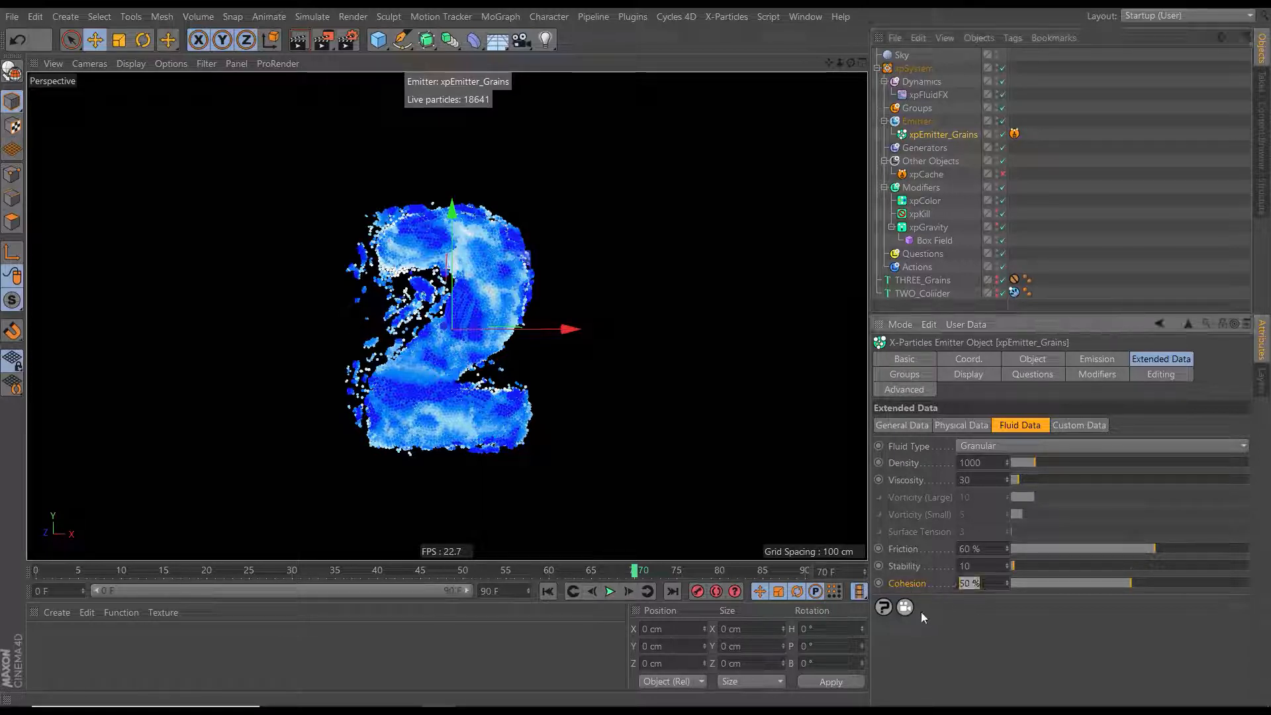
type("30")
key("Return")
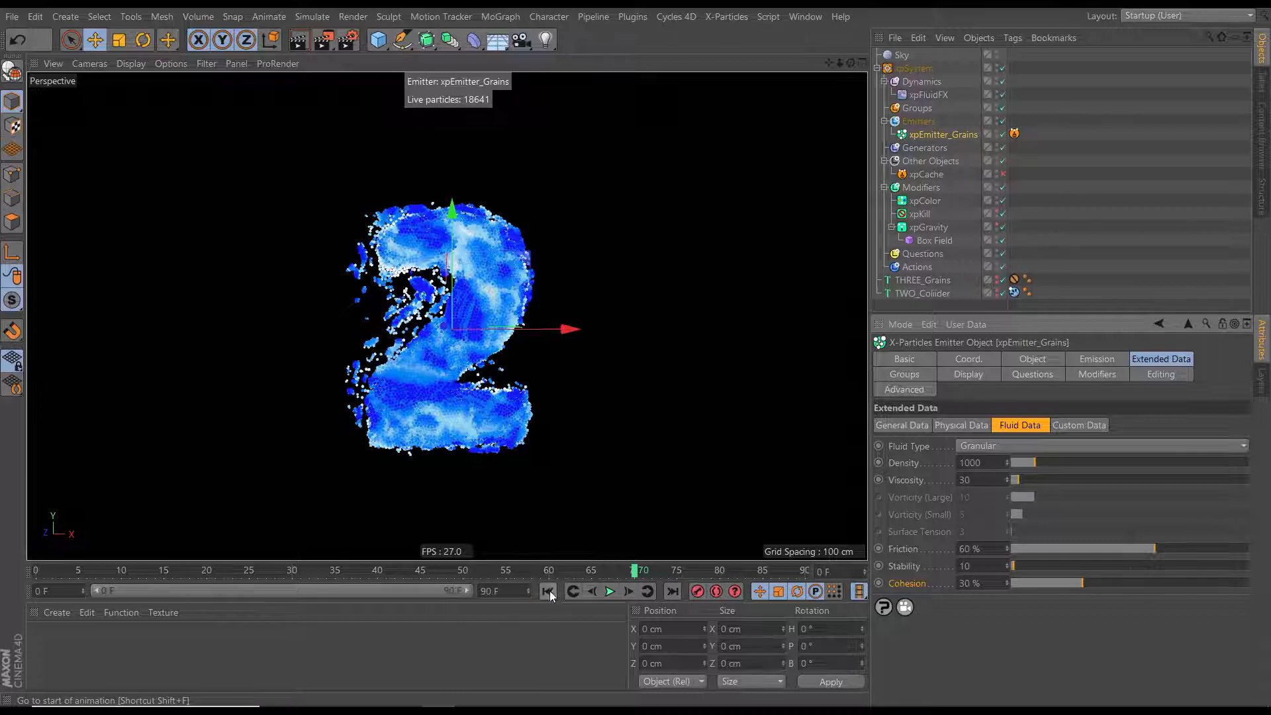
Simulate from frame 0 to frame 82 to check the grains, restart it briefly and rewind to frame 0
left_click(548, 590)
left_click(610, 591)
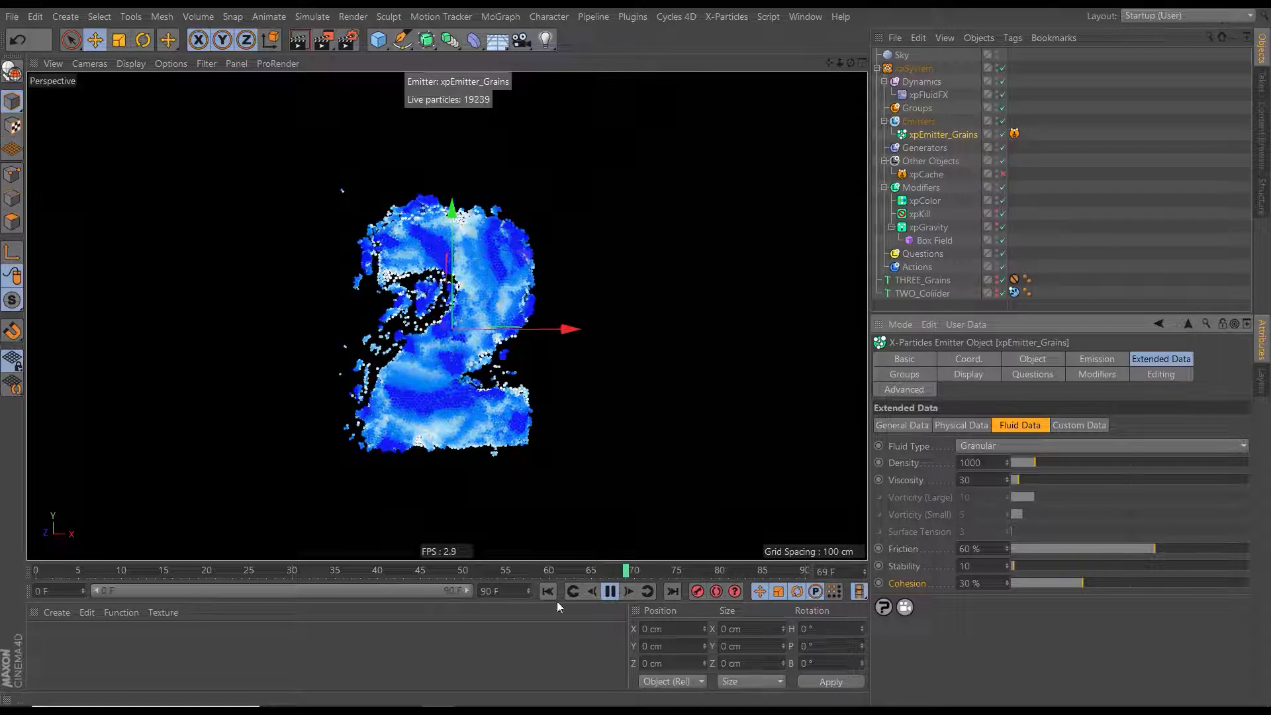
left_click(609, 594)
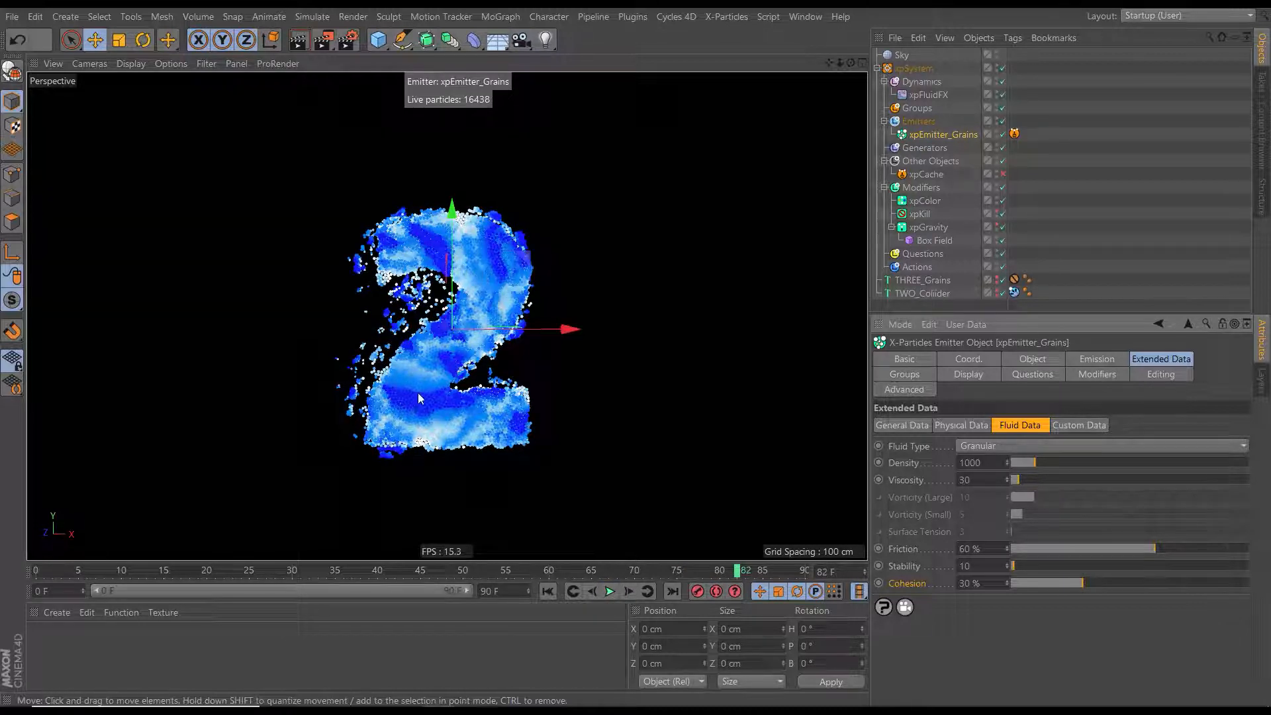
left_click(574, 591)
left_click(609, 591)
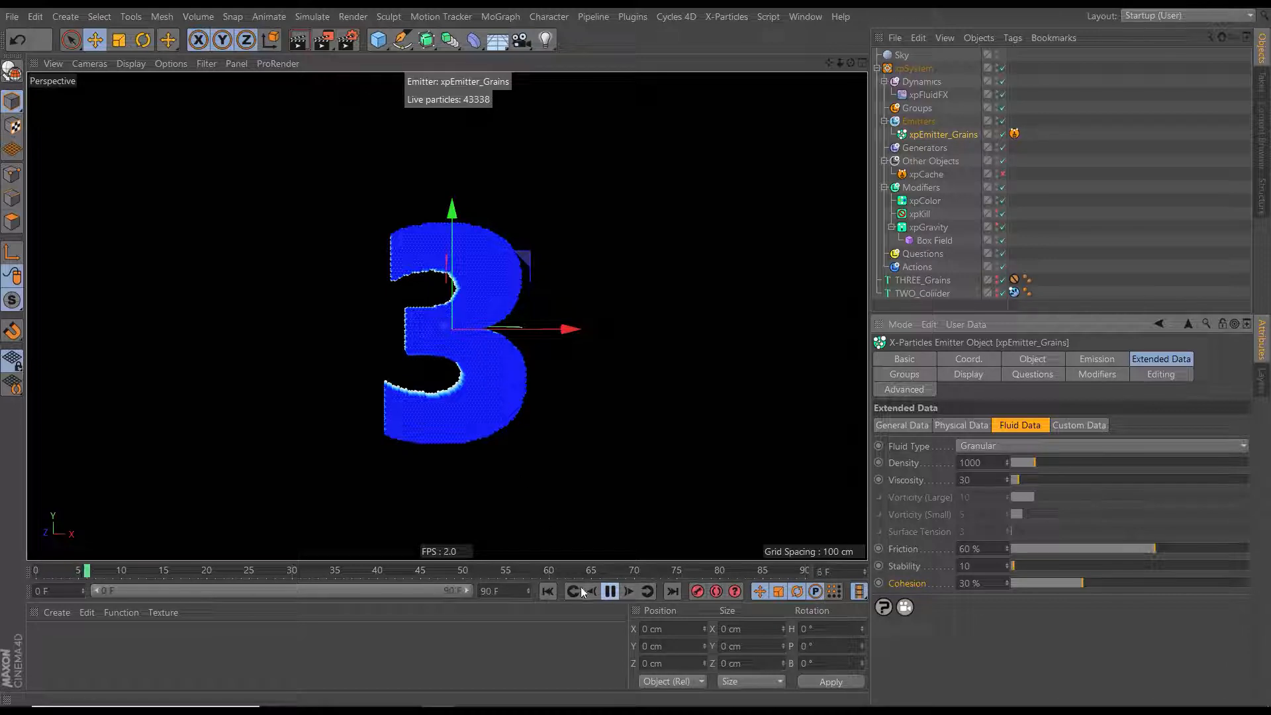
left_click(609, 592)
left_click(548, 591)
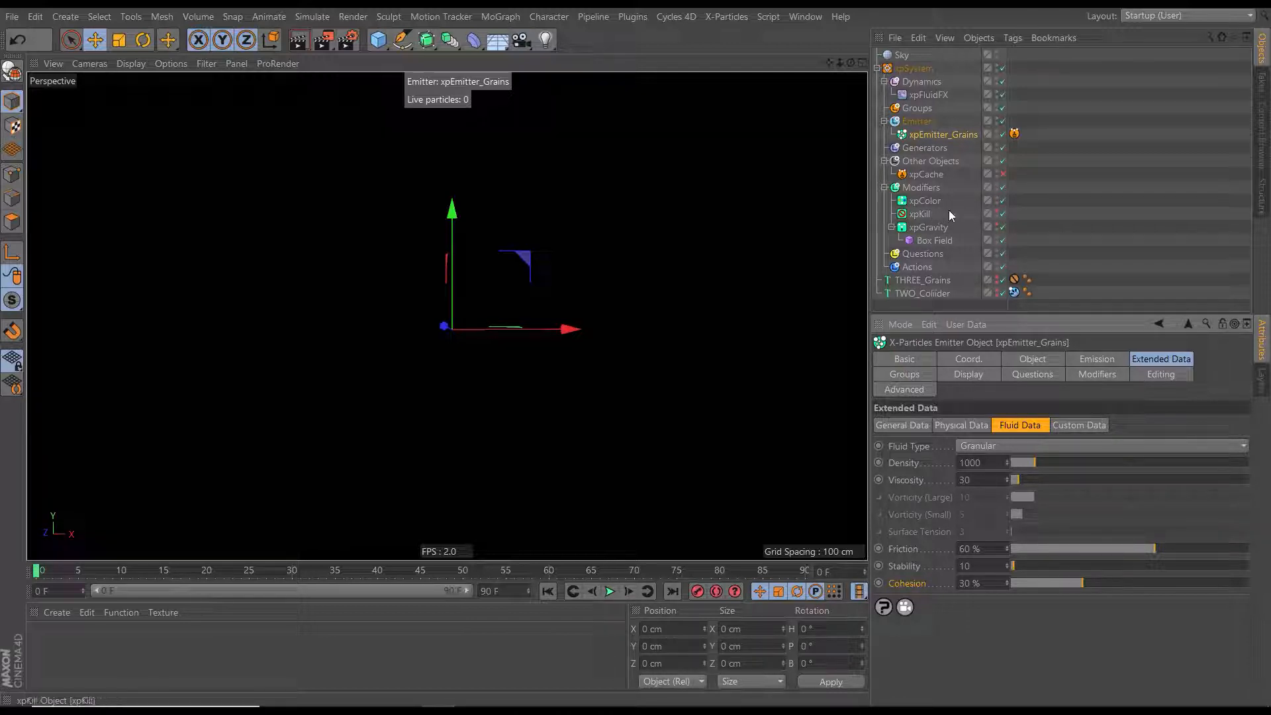
Delete the xpCache object and the cache tag on xpEmitter_Grains, and start the uncached simulation
left_click(927, 175)
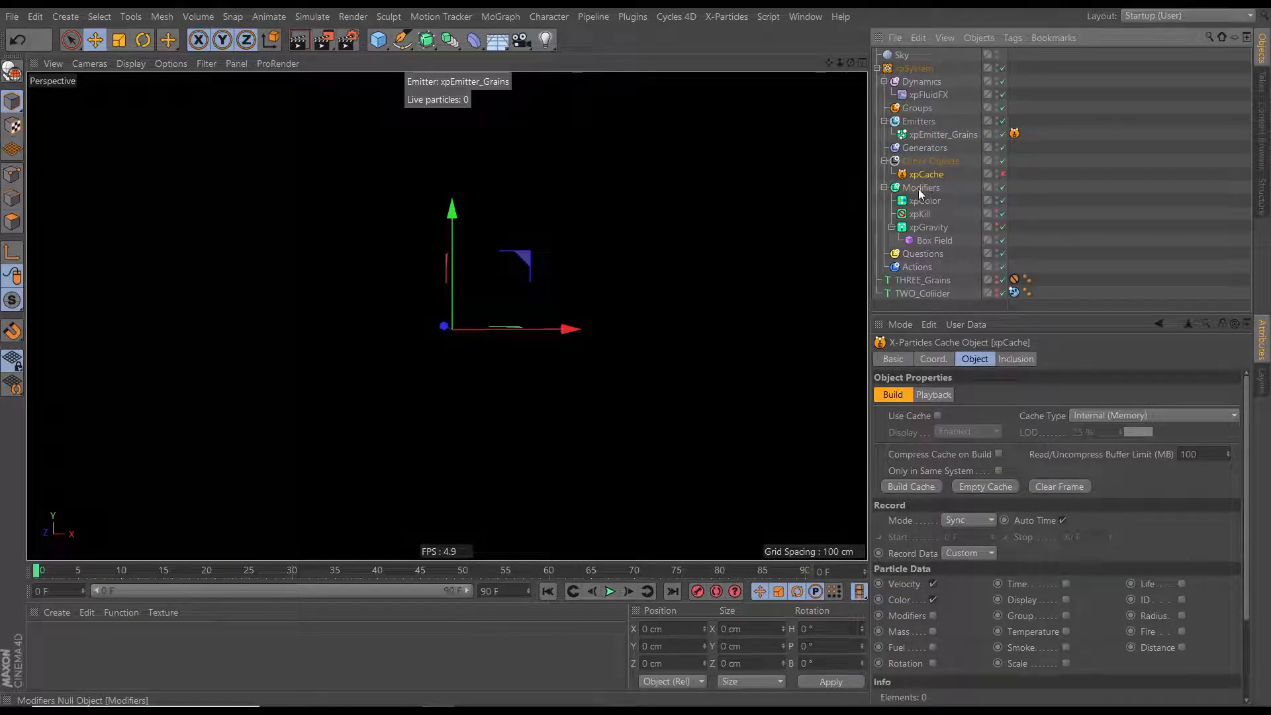
key("Delete")
left_click(1017, 135)
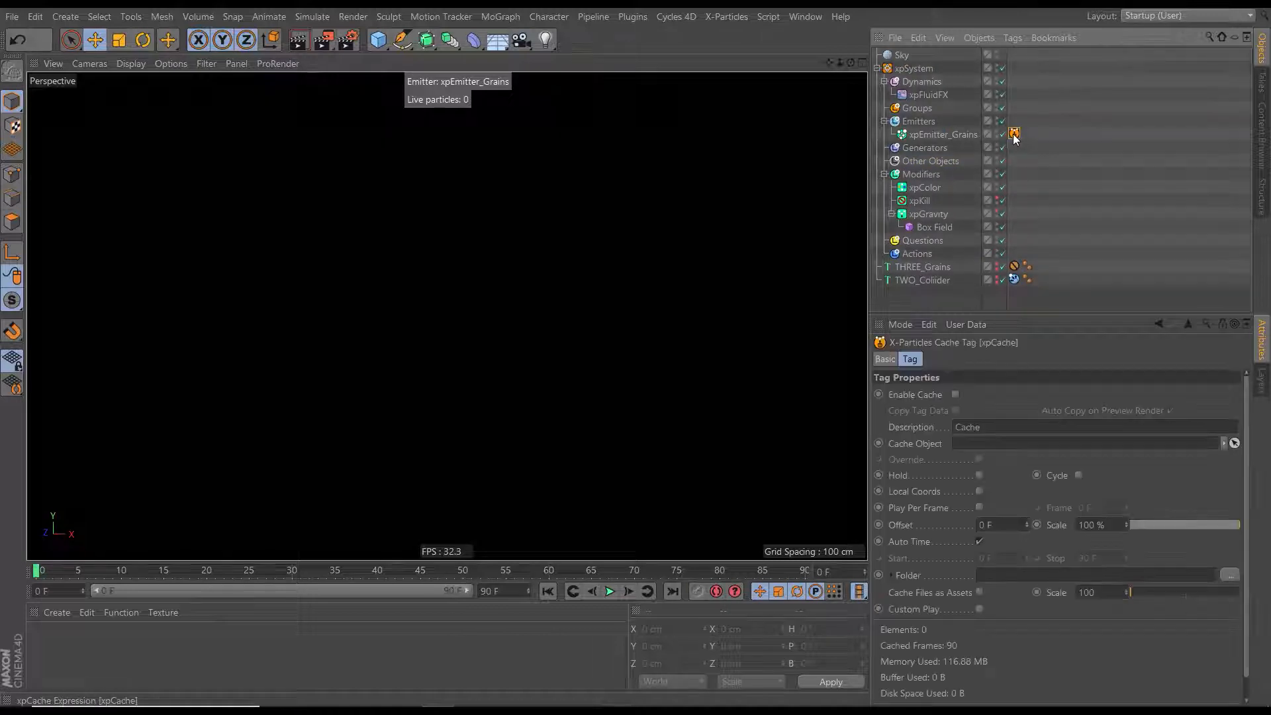
key("Delete")
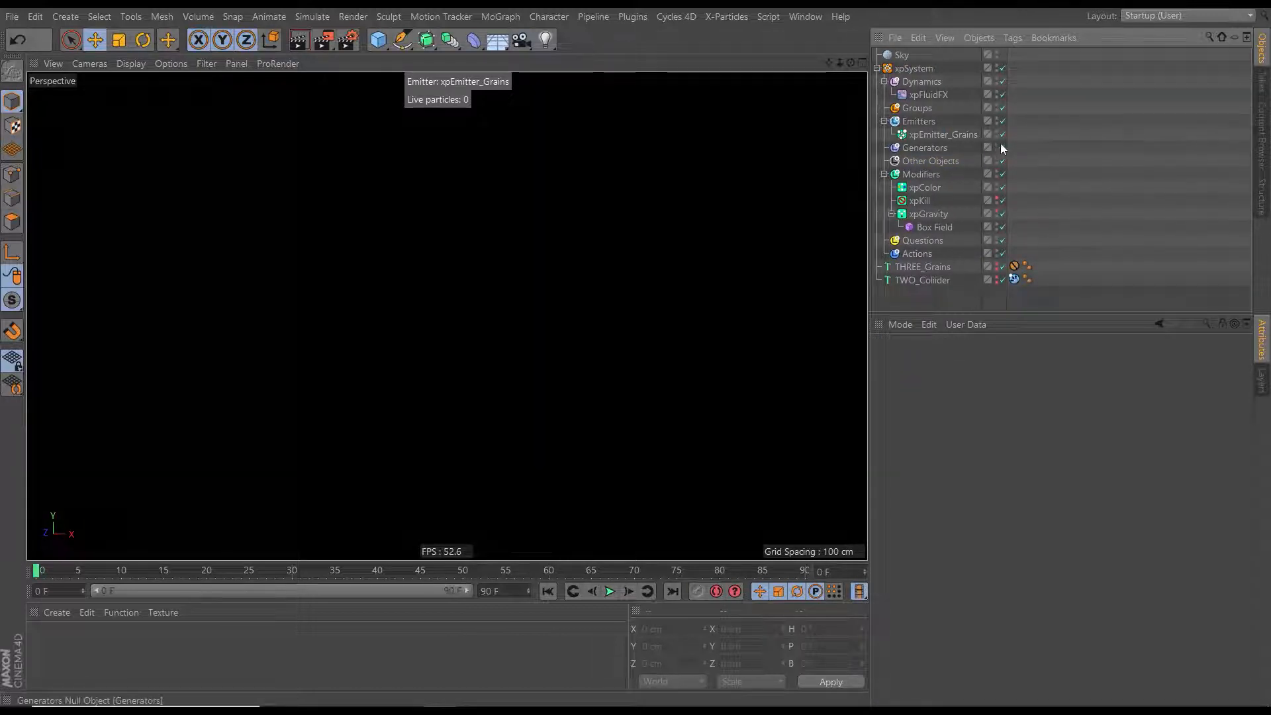
left_click(612, 590)
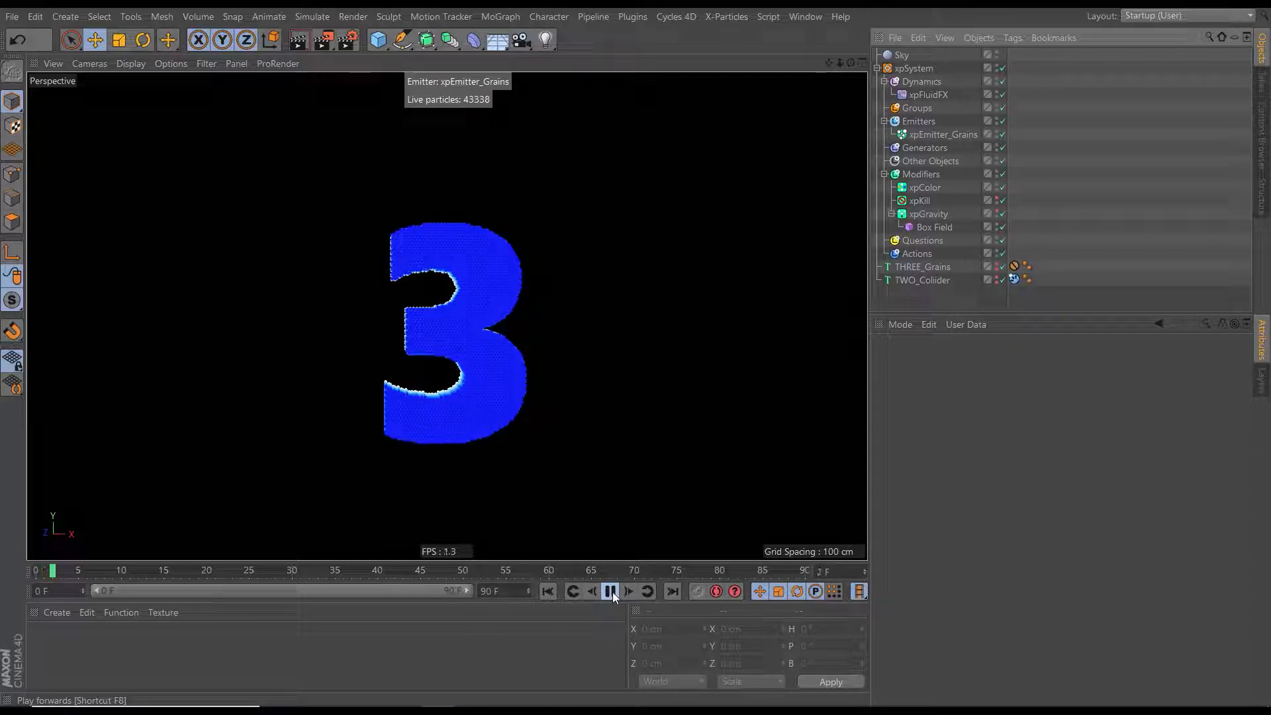
Stop the simulation, view the grains from the side, and remove the two middle blue knots from xpColor's gradient
left_click(612, 591)
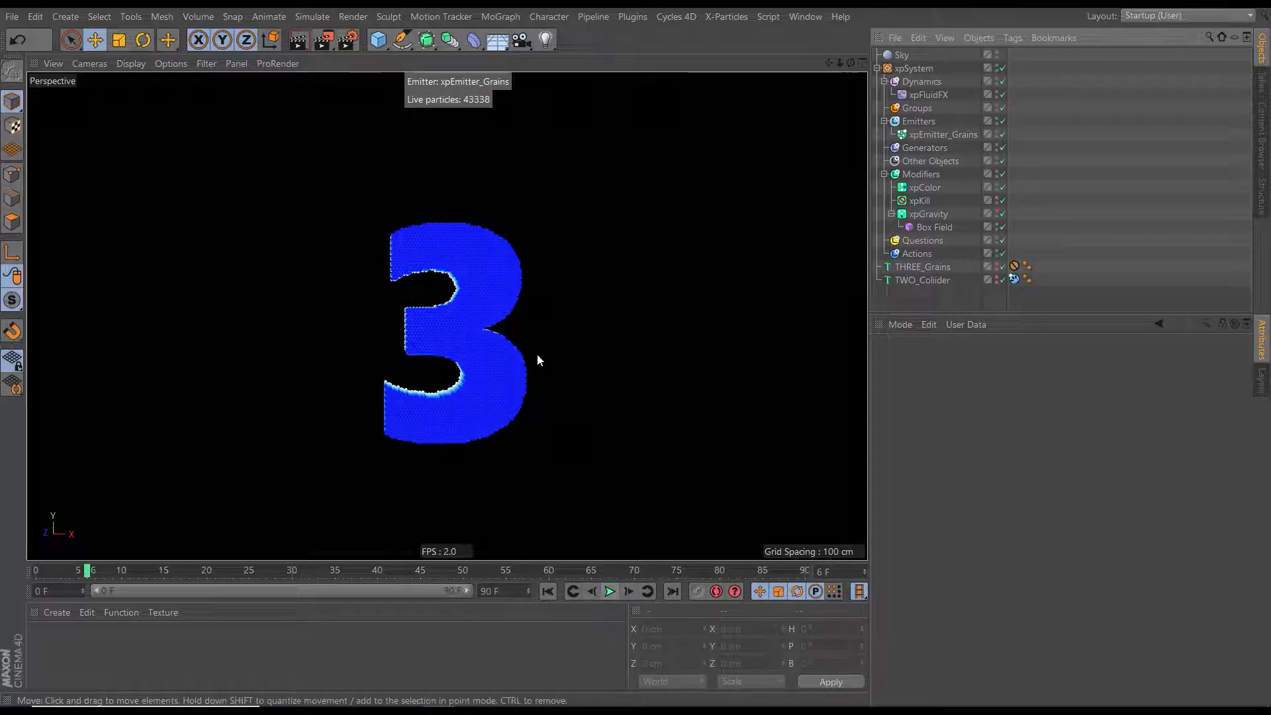
left_click_drag(506, 367, 443, 395, "alt")
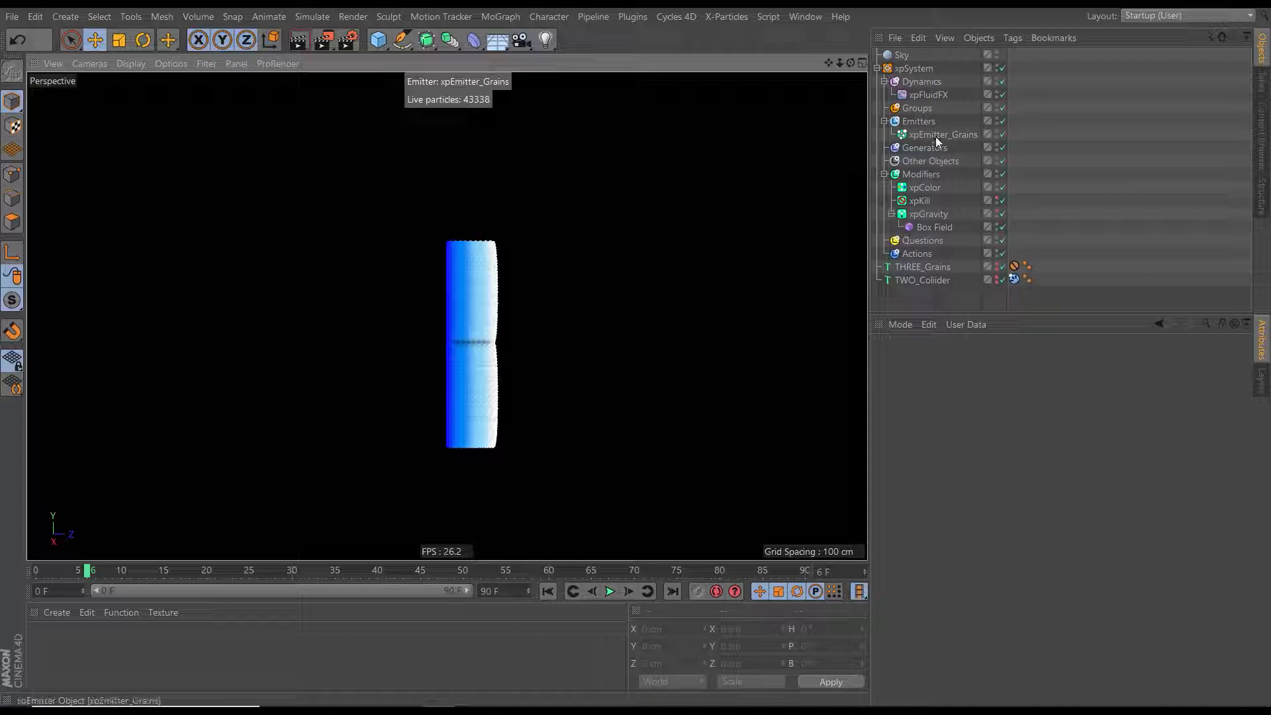
left_click(926, 187)
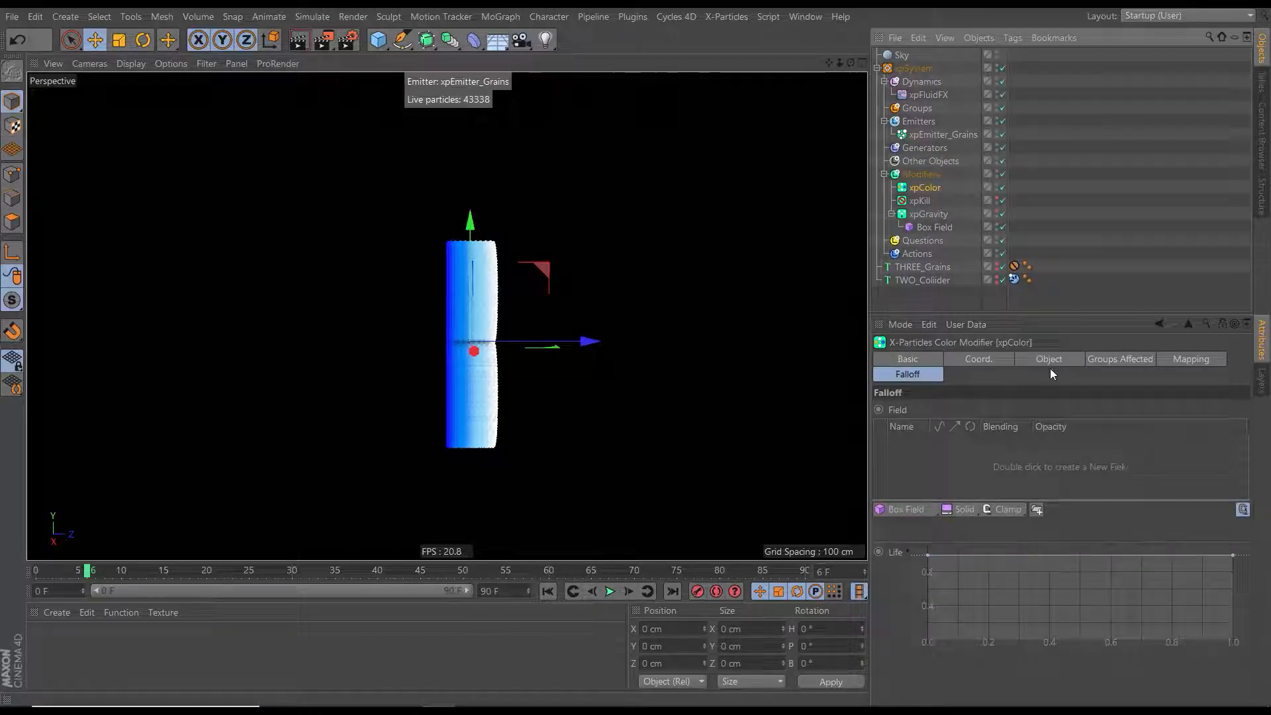
left_click(1050, 370)
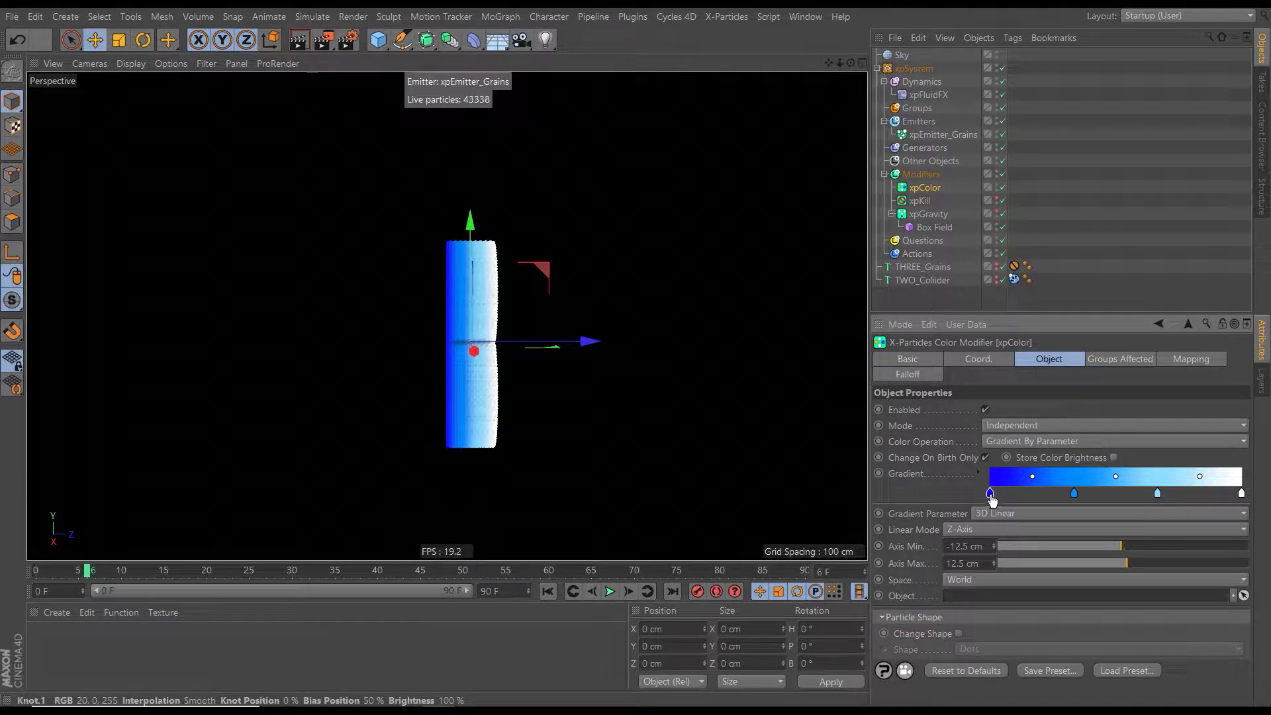
left_click_drag(1074, 493, 1073, 523)
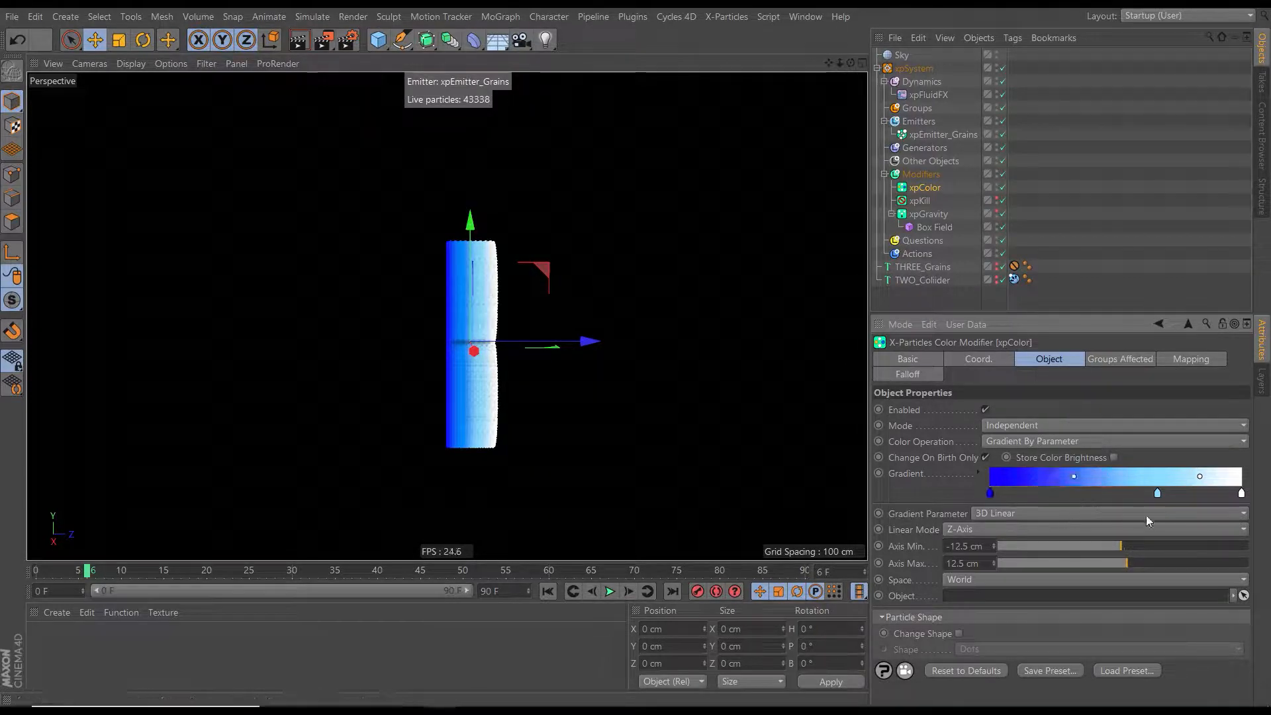
left_click_drag(1157, 494, 1150, 526)
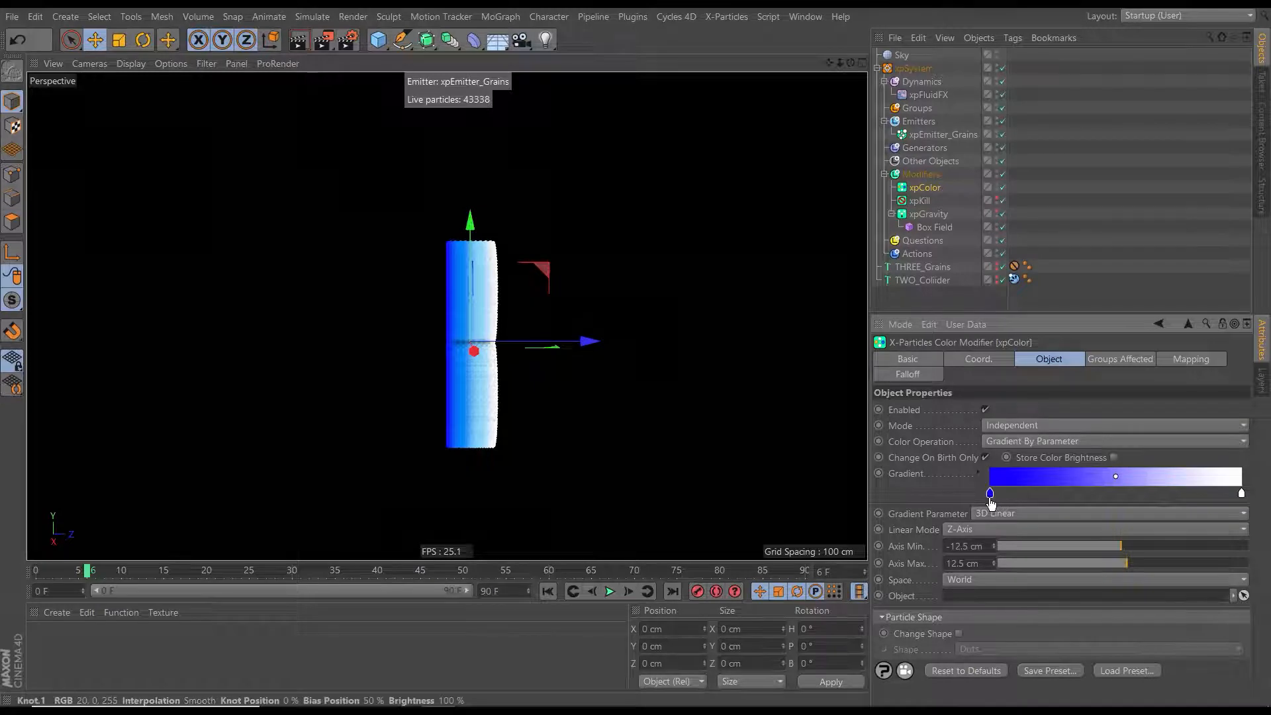
Set the gradient's remaining blue knot to black with V at 0%, and check the recoloured grains at frame 1 from the side and front
left_click(977, 476)
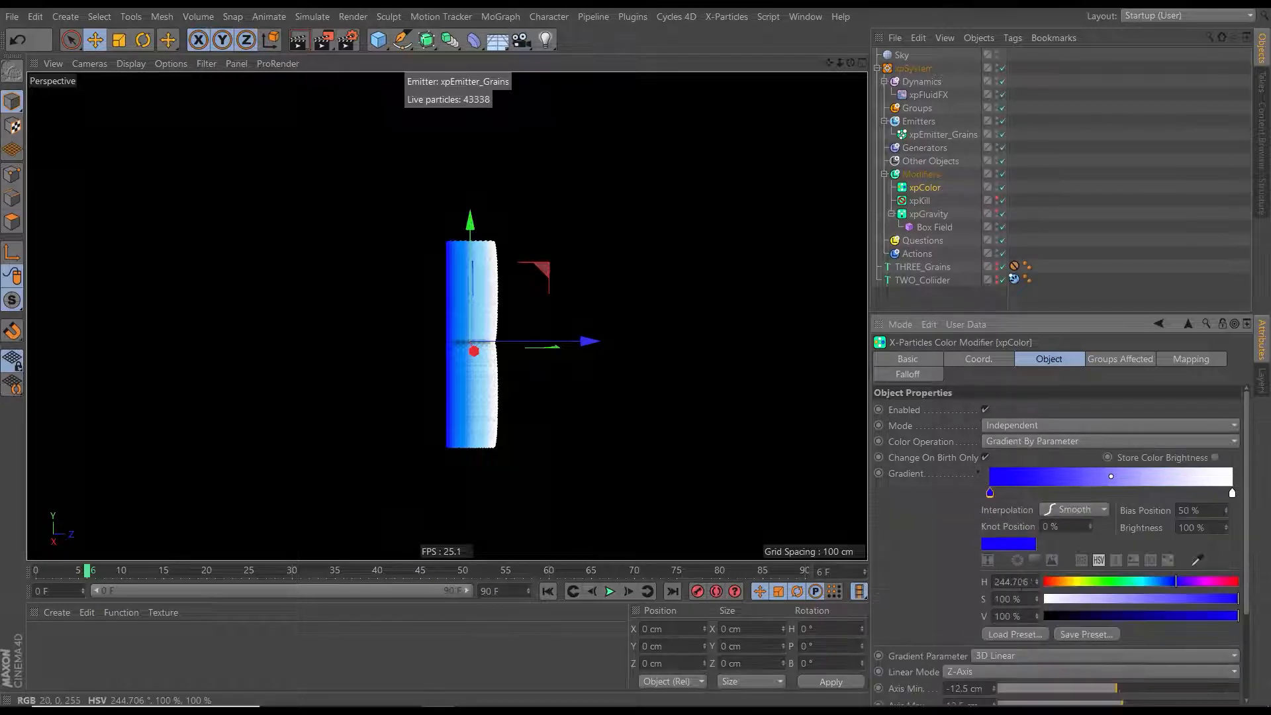
left_click_drag(1093, 615, 1022, 622)
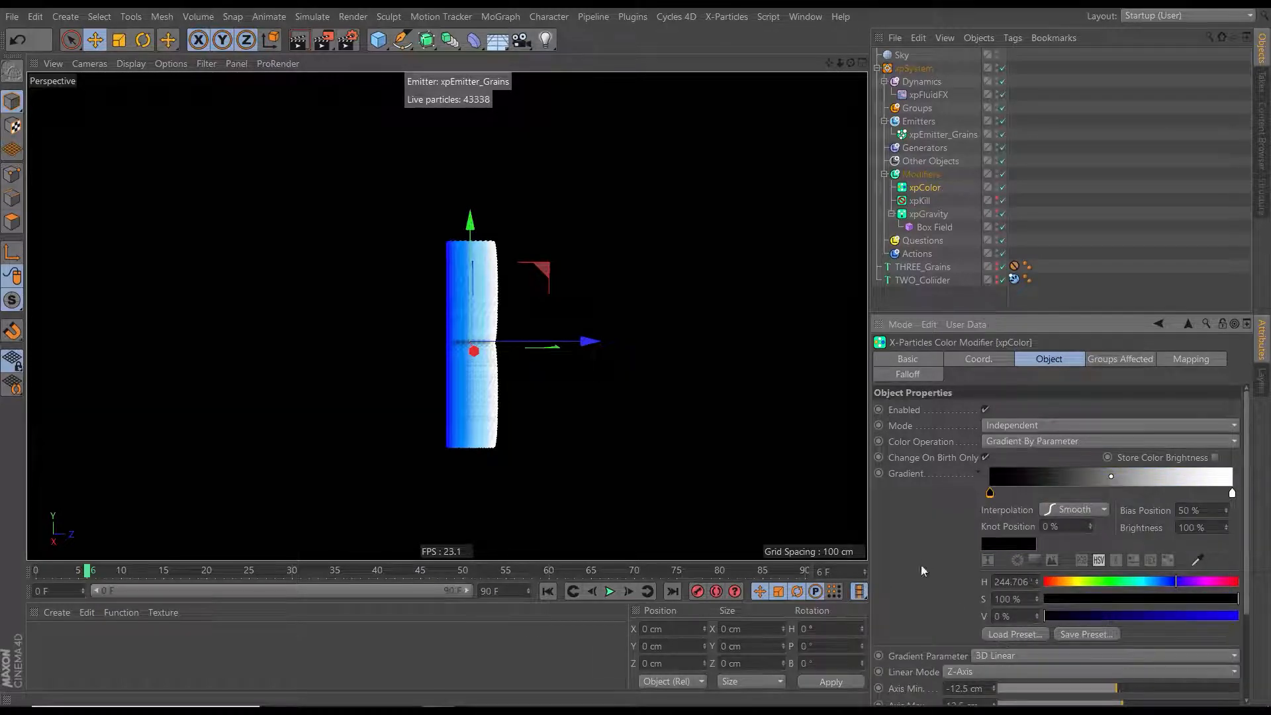
left_click(548, 591)
left_click(627, 593)
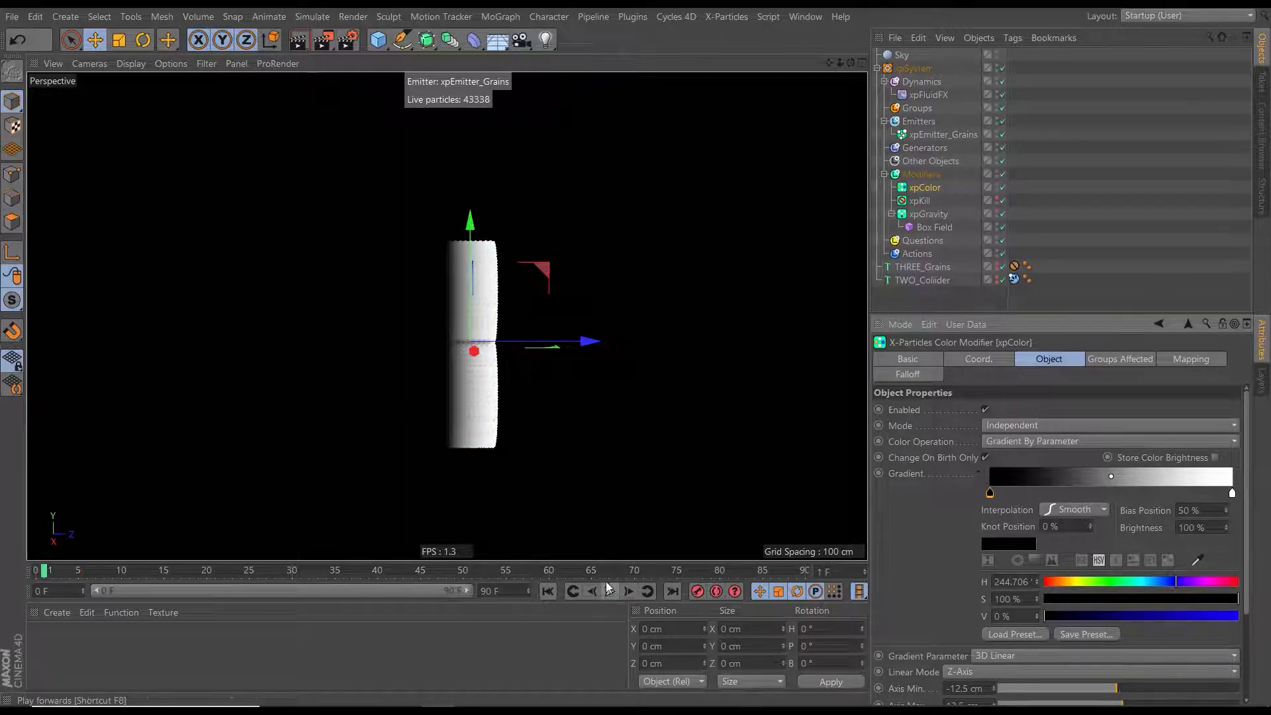
left_click_drag(496, 419, 466, 411, "alt")
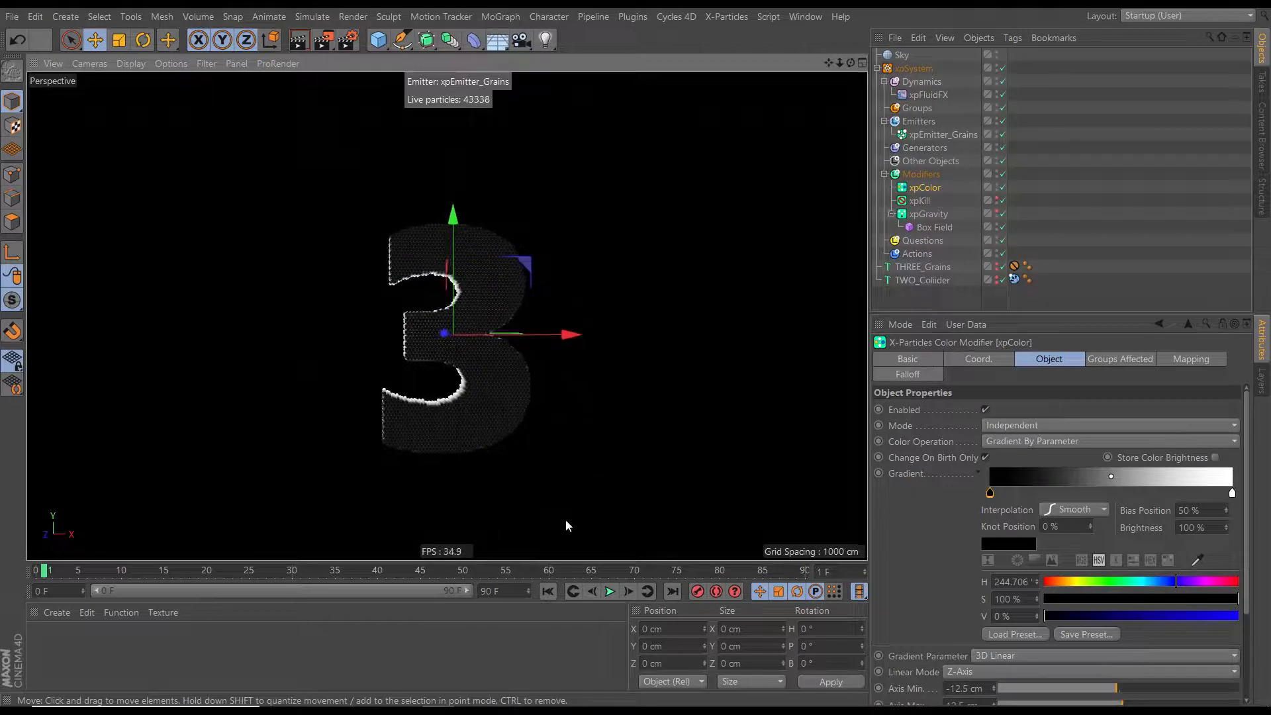
Simulate the black-to-white grains to about frame 34, rewind to frame 0 and save the scene
left_click(604, 593)
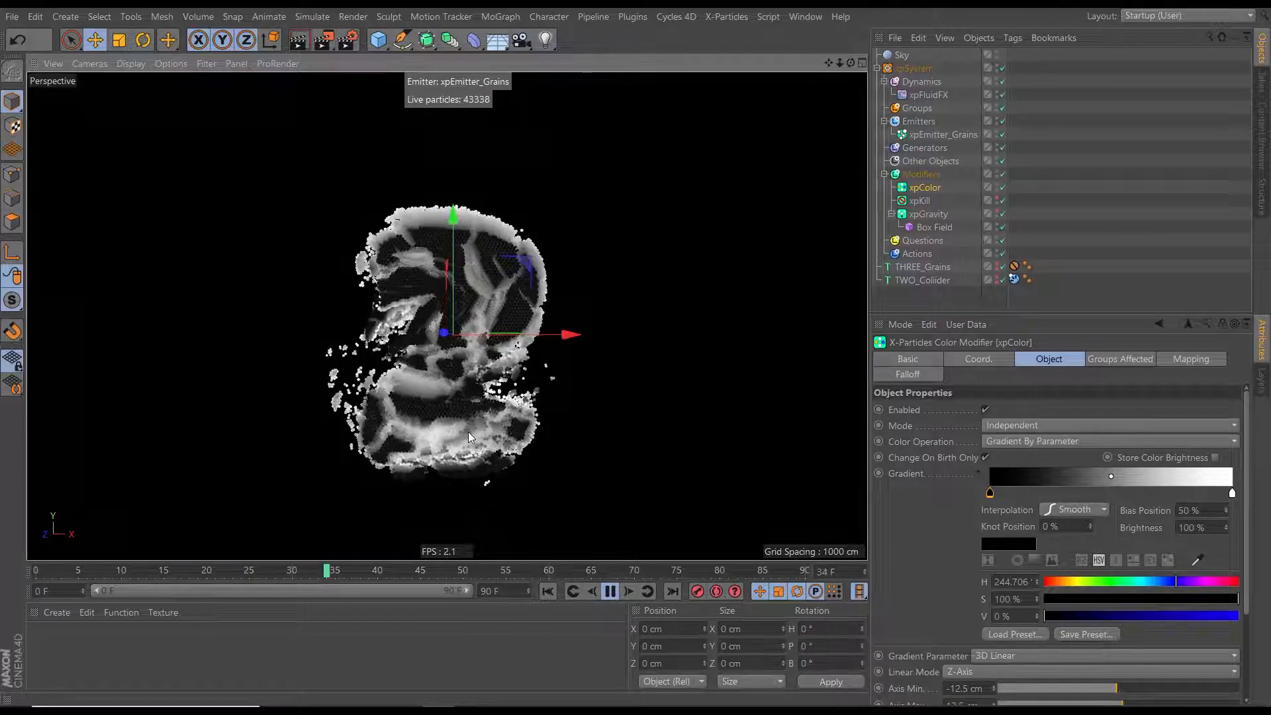
left_click(609, 592)
left_click(548, 591)
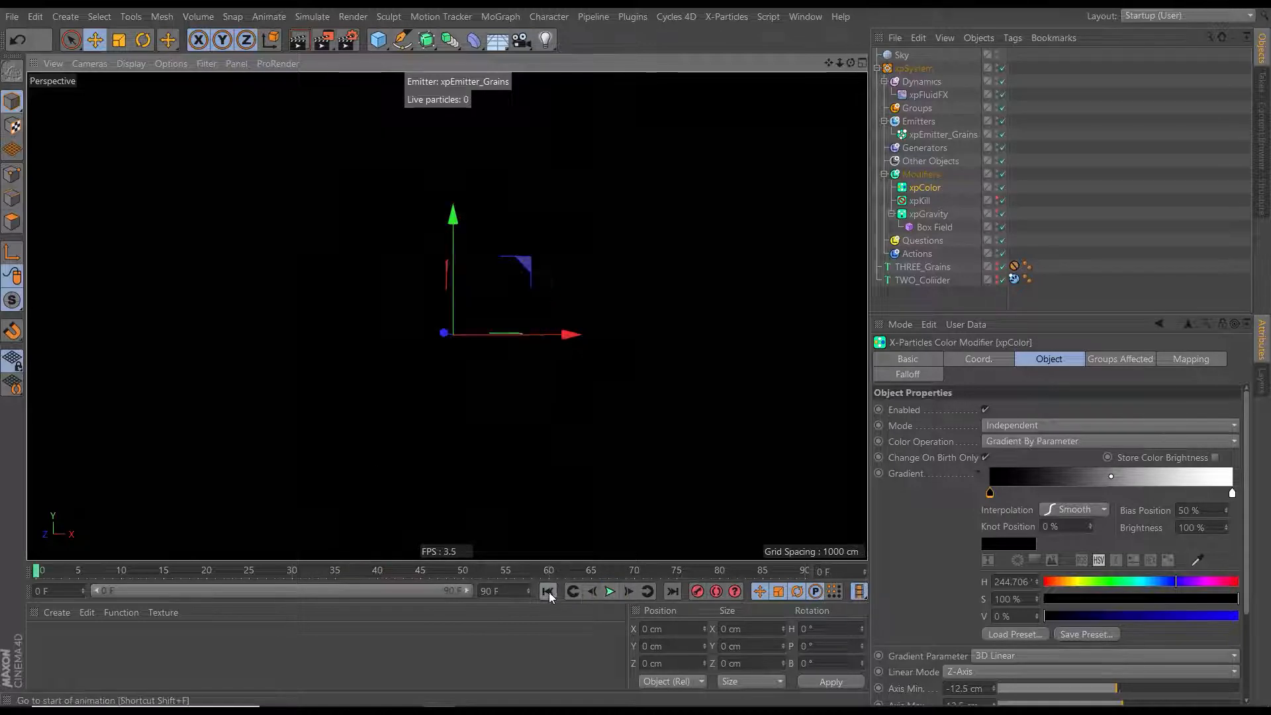
left_click(12, 16)
left_click(51, 189)
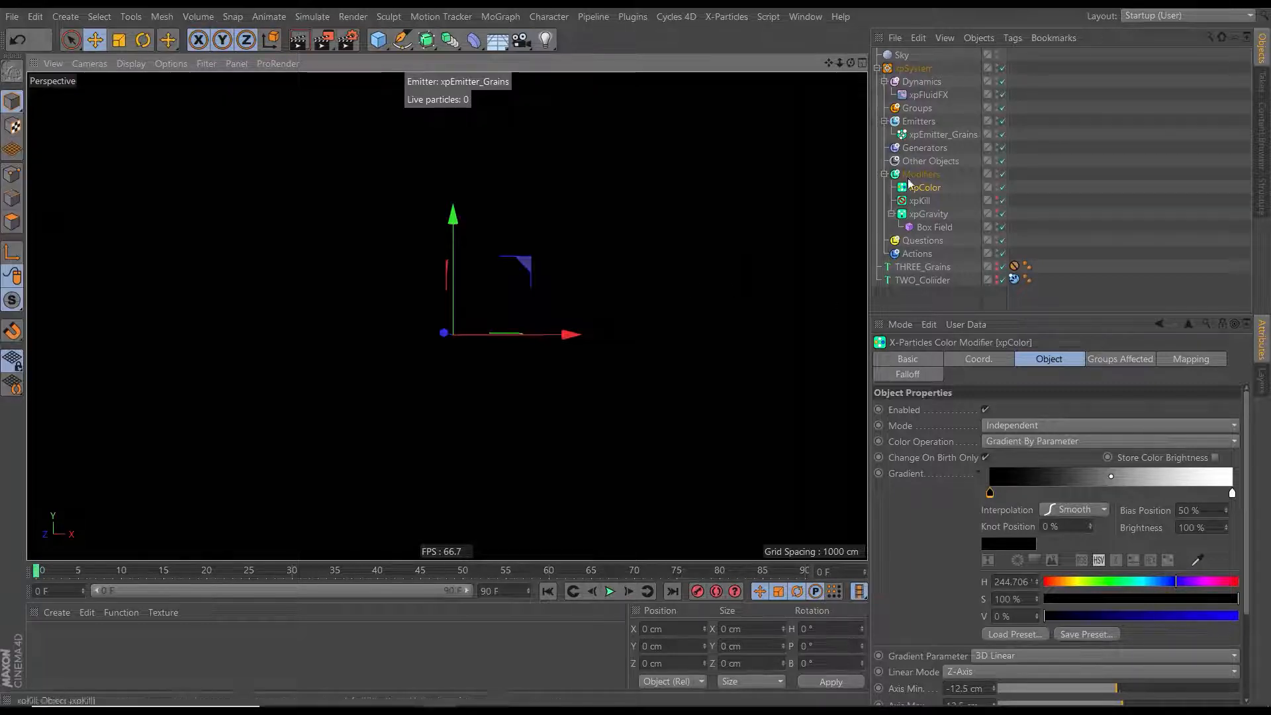
Collapse the xpSystem hierarchy, rename the system xpSystem_Grains and save the scene
left_click(879, 69)
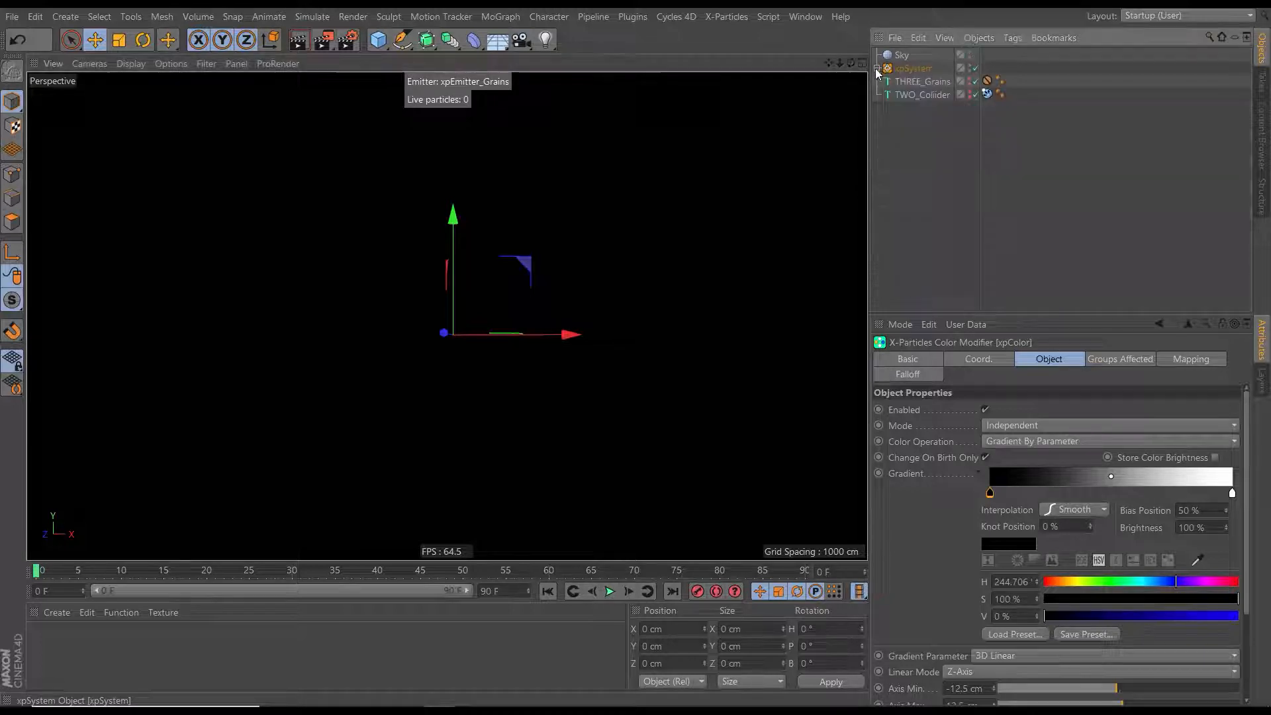
left_click(916, 68)
left_click(910, 359)
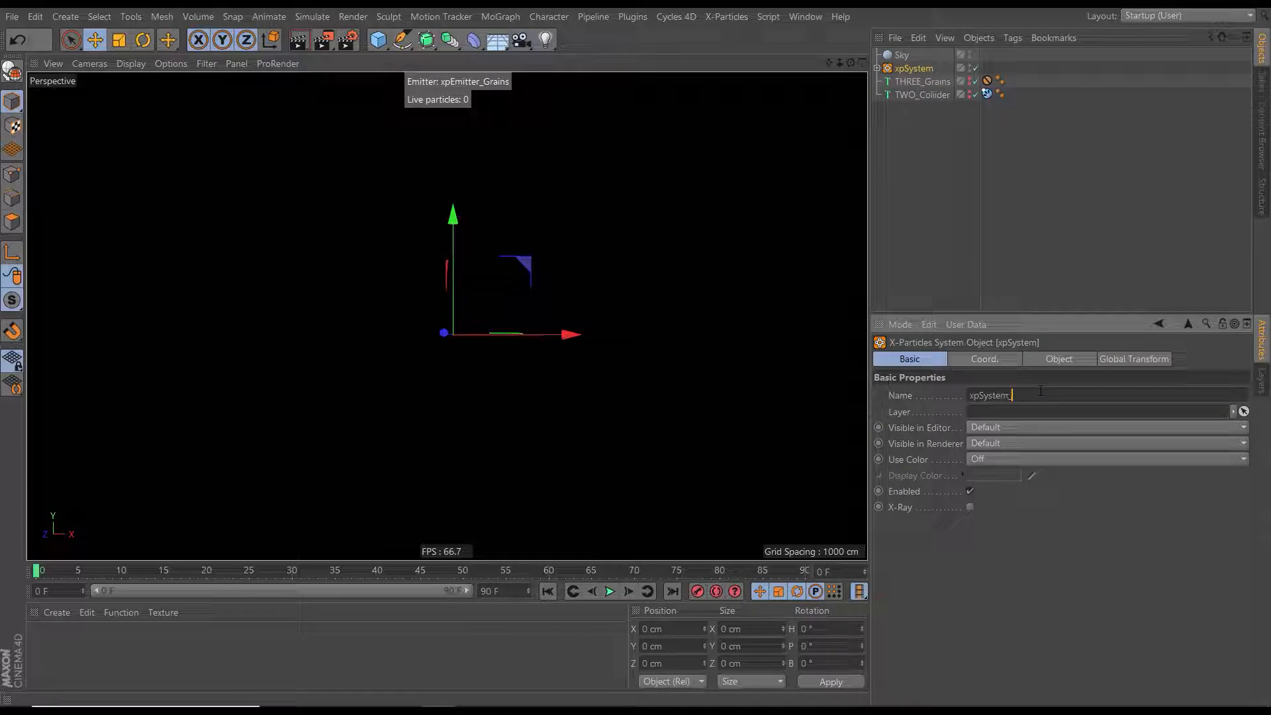
type("_Grains")
left_click(932, 165)
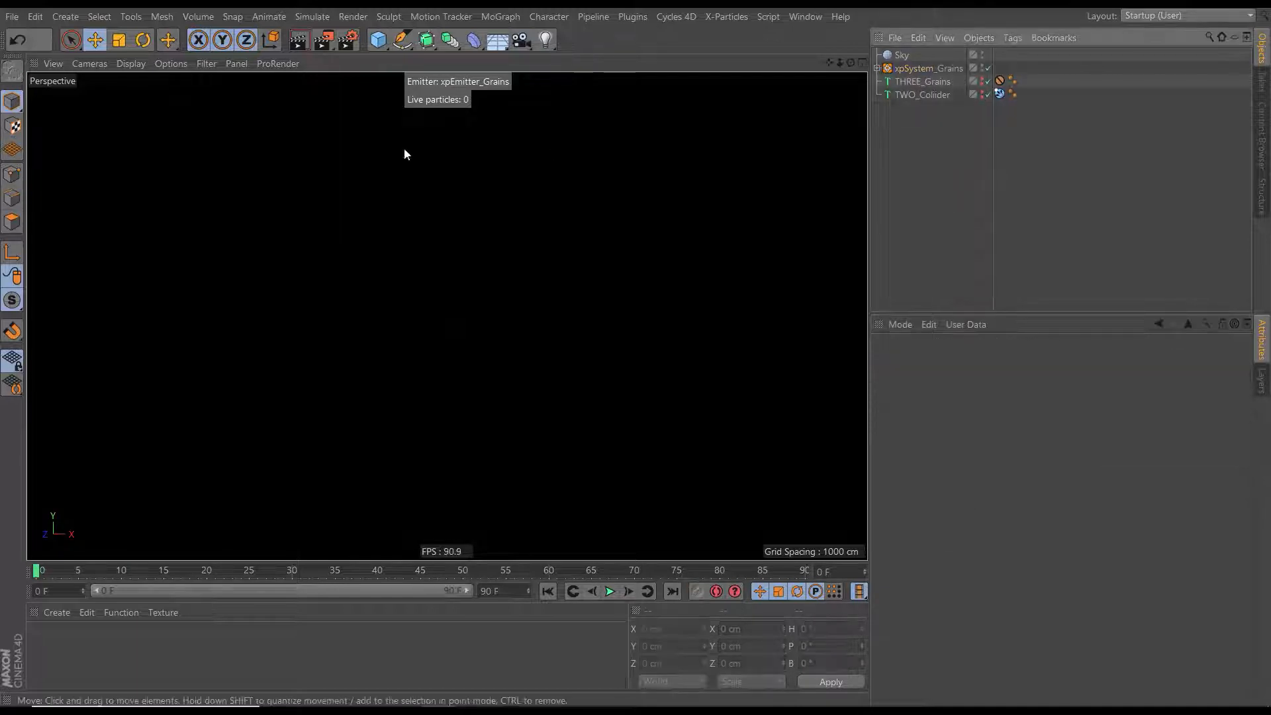
left_click(11, 17)
left_click(38, 153)
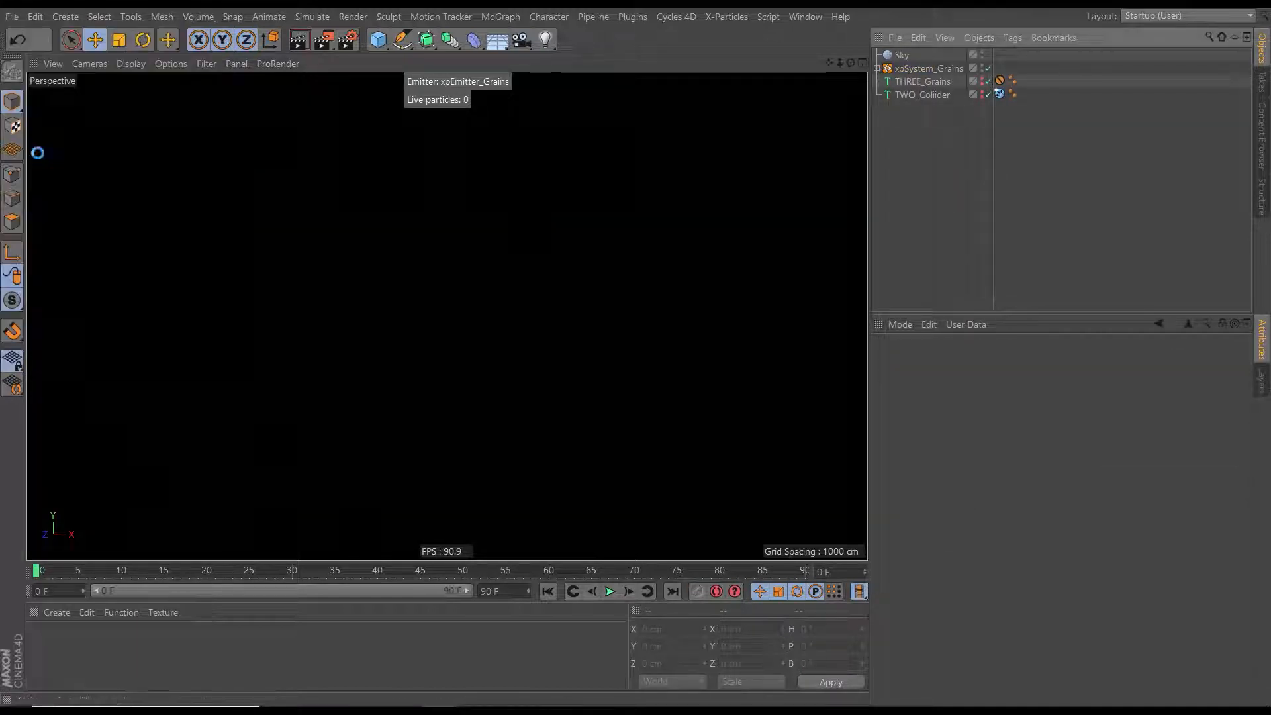